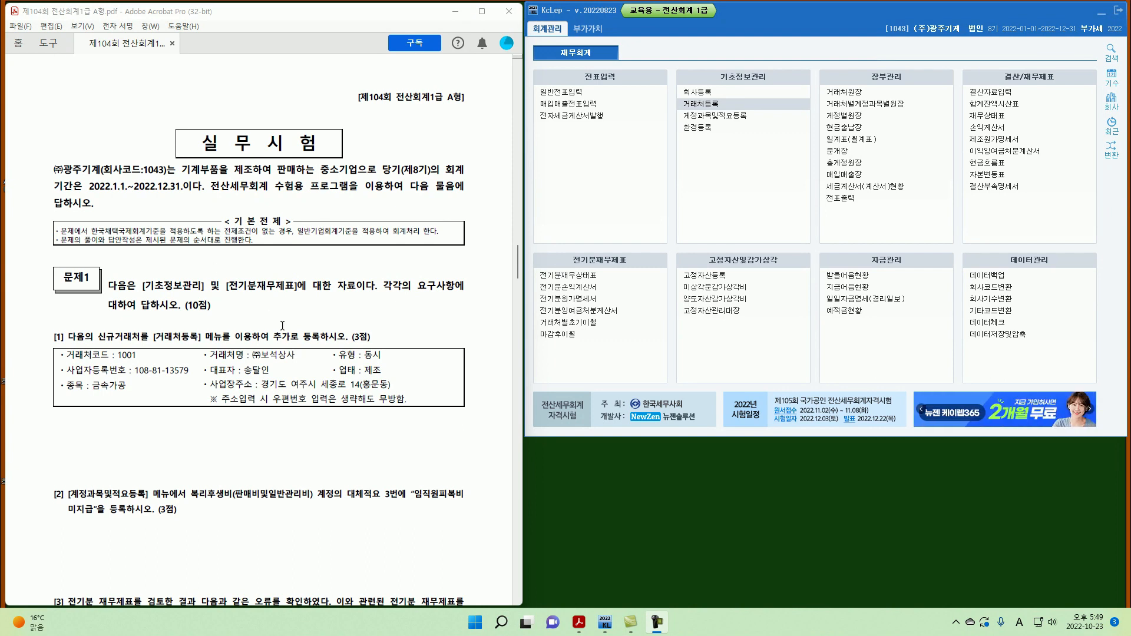
Step: Register a new general vendor in 거래처등록 with code 1001, name (주)보석상사 and type 동시
{"action": "scroll", "coordinate": [282, 327], "scroll_direction": "down", "scroll_amount": 3}
{"action": "scroll", "coordinate": [282, 327], "scroll_direction": "down", "scroll_amount": 1}
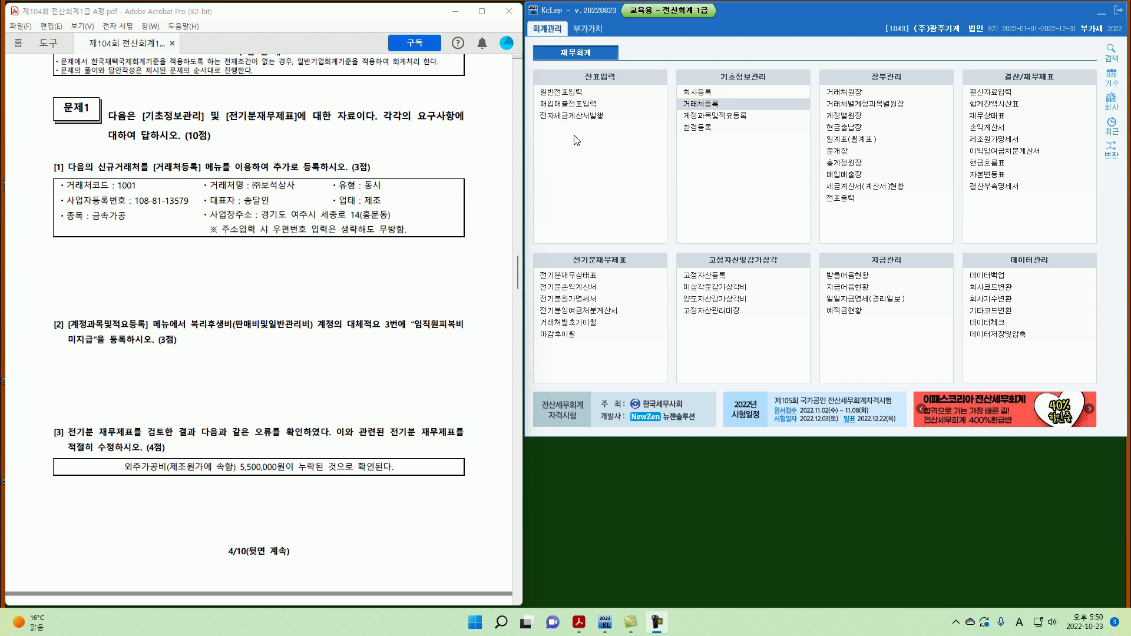
{"action": "left_click", "coordinate": [709, 109]}
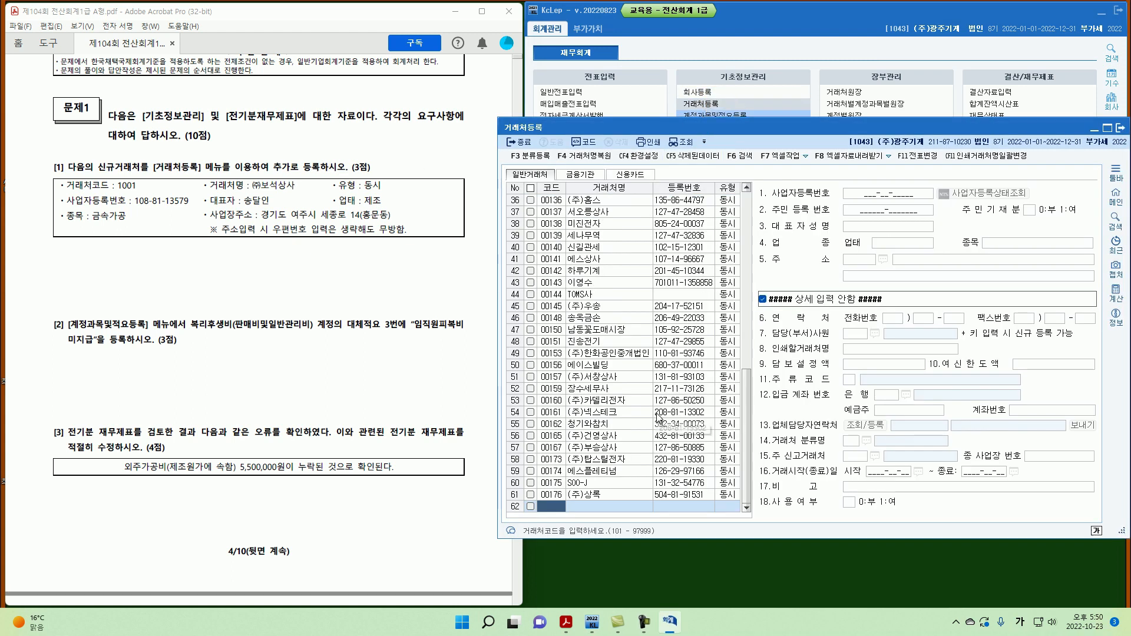
{"action": "type", "text": "1001"}
{"action": "key", "text": "Return"}
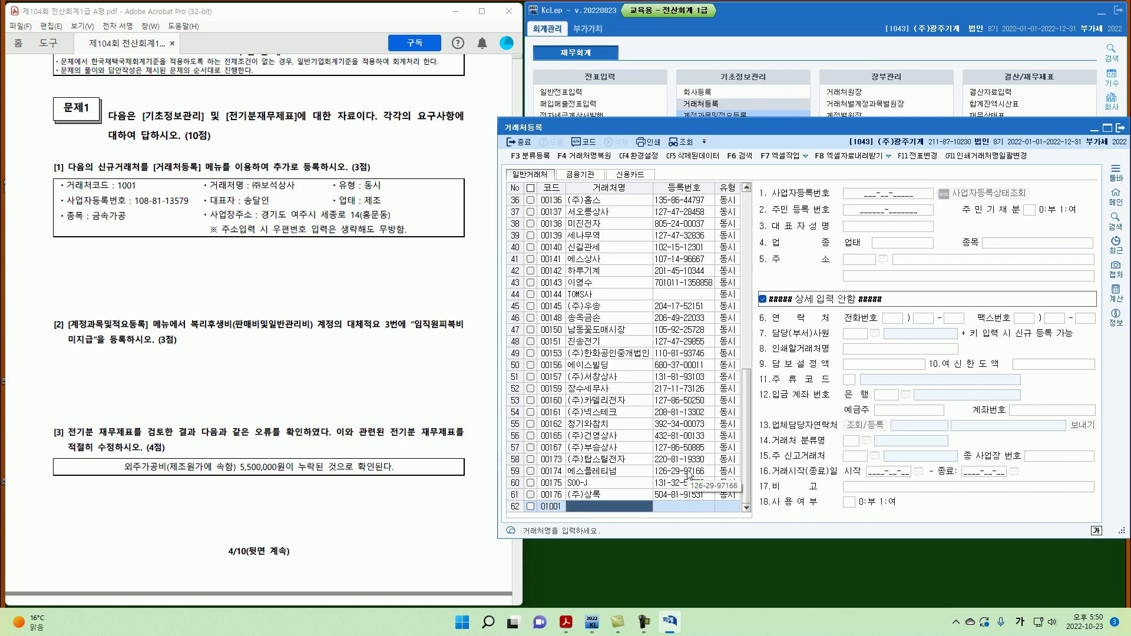
{"action": "type", "text": "(주)"}
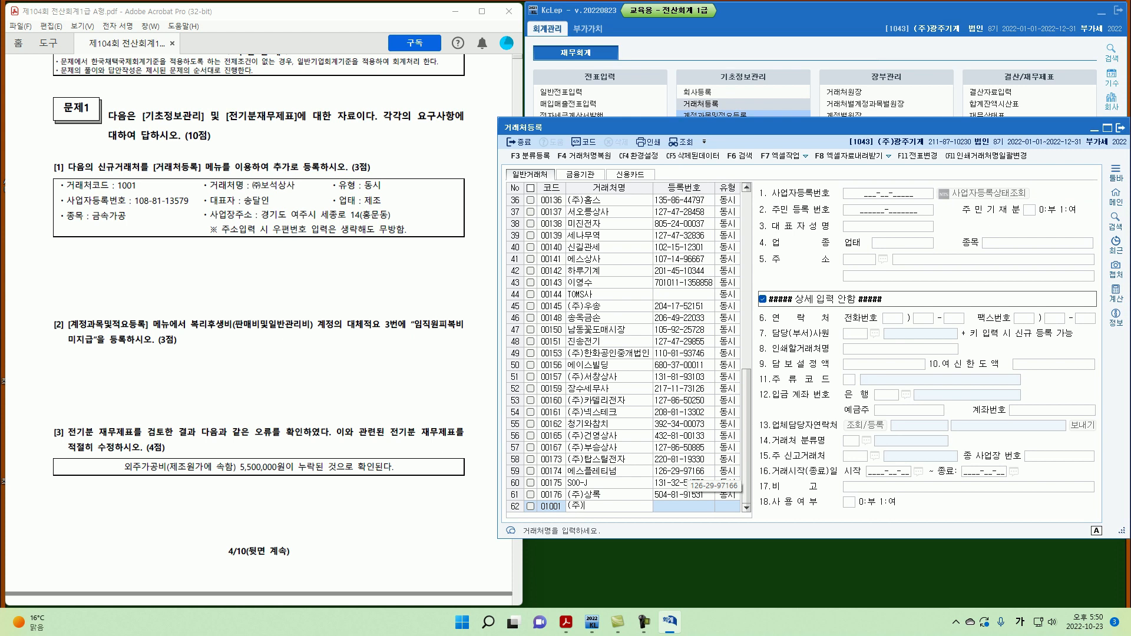
{"action": "type", "text": "보석상사"}
{"action": "key", "text": "Return"}
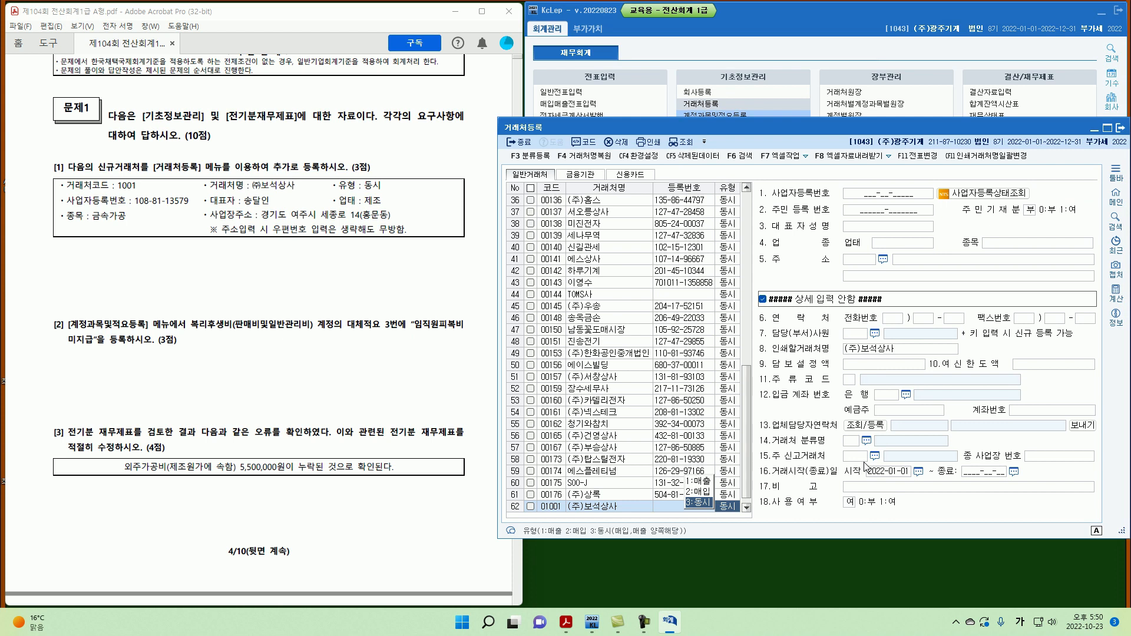
{"action": "key", "text": "Return"}
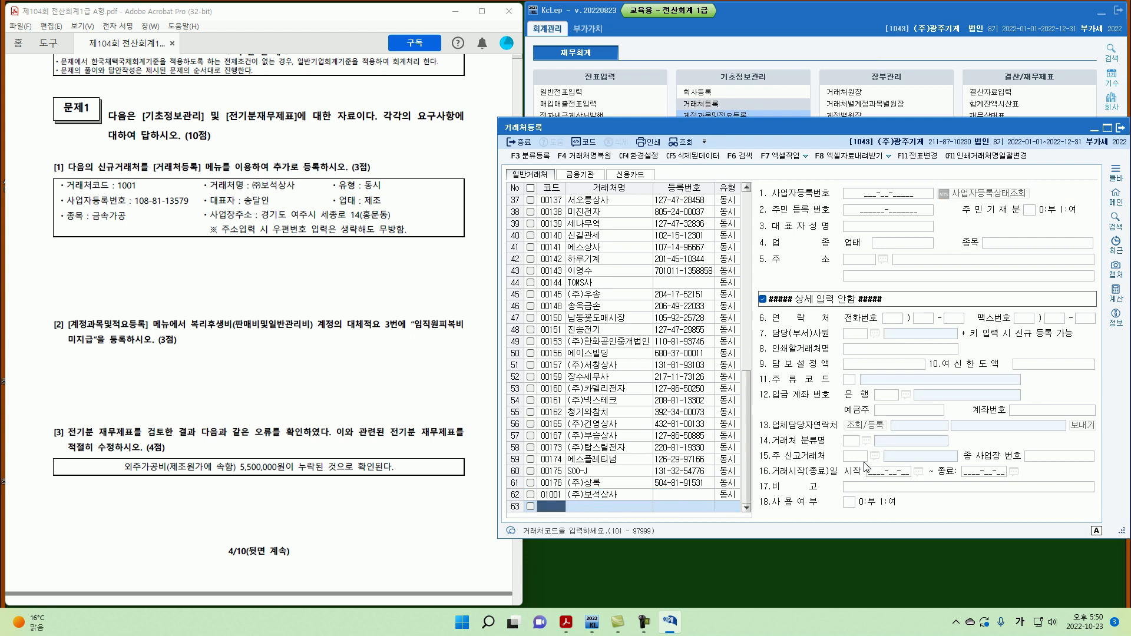
Step: Fill in the business registration number and the representative's name for (주)보석상사
{"action": "left_click", "coordinate": [642, 496]}
{"action": "left_click", "coordinate": [865, 197]}
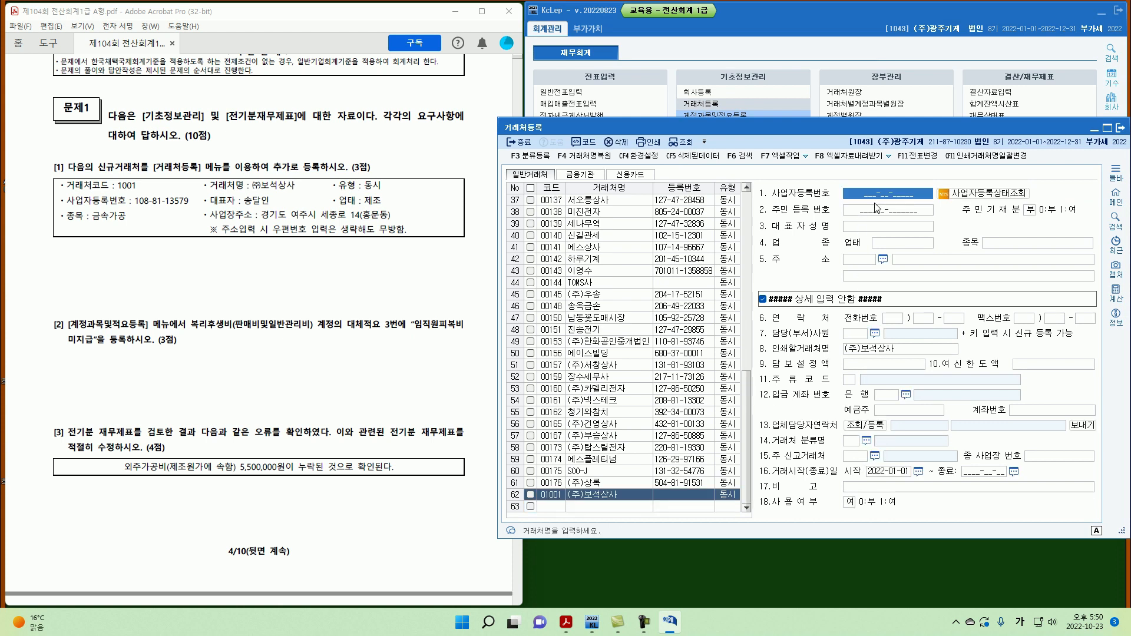
{"action": "type", "text": "10"}
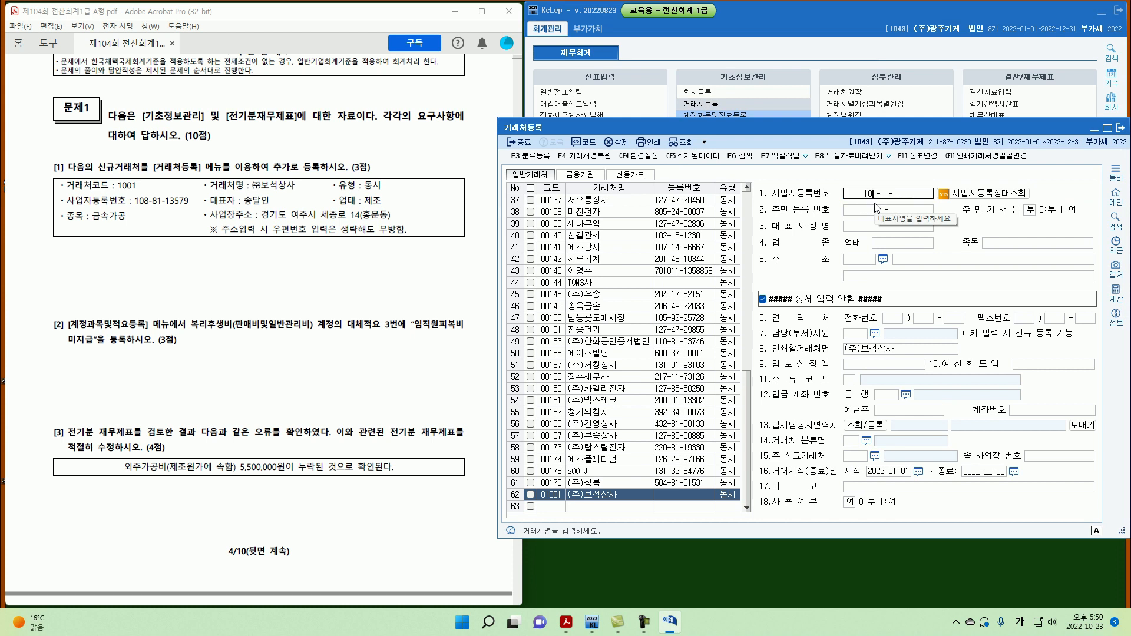
{"action": "type", "text": "88113579"}
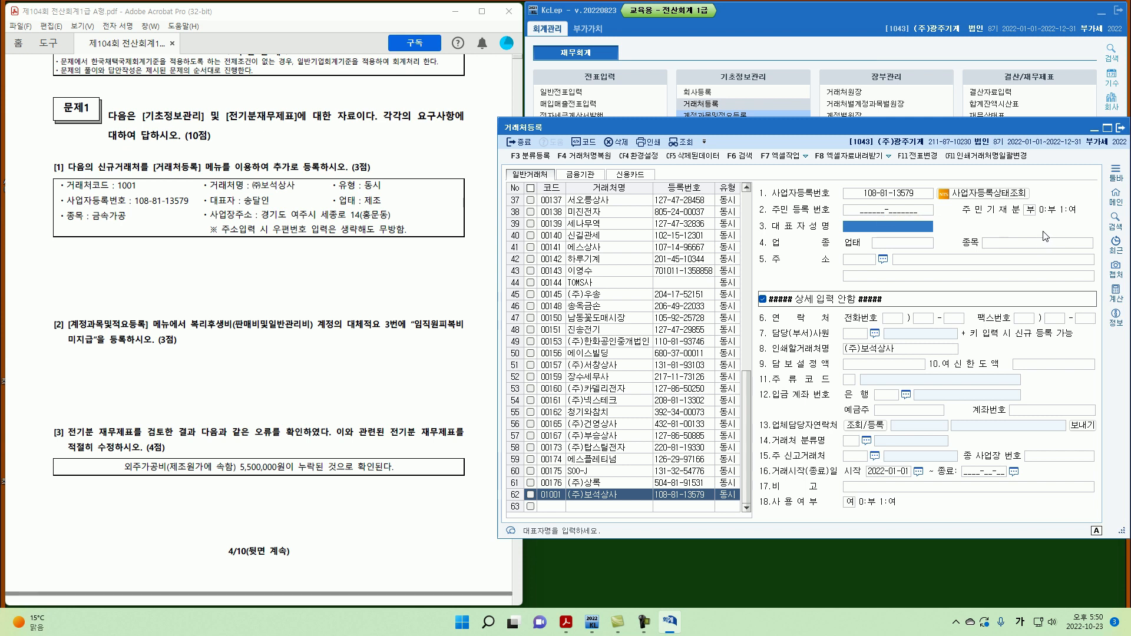
{"action": "type", "text": "송달ㅇ"}
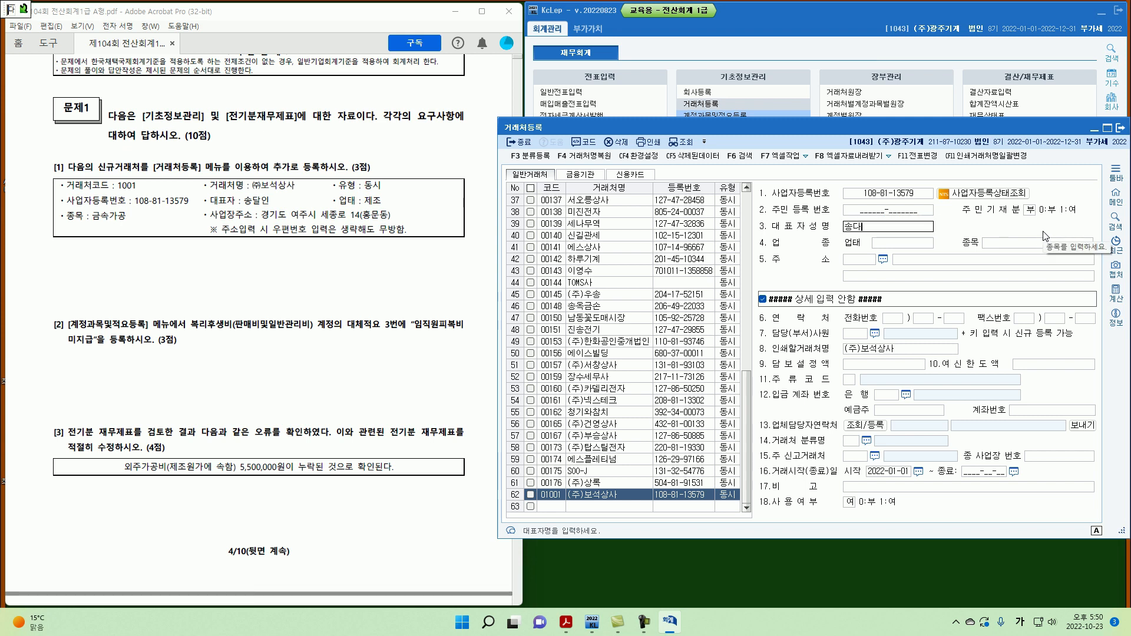
{"action": "key", "text": "Return"}
Step: Set the 업태 of (주)보석상사 to 제조 and its 종목 to 금속가공
{"action": "type", "text": "제조"}
{"action": "key", "text": "Return"}
{"action": "type", "text": "금소"}
{"action": "type", "text": "ㄱ사공 '"}
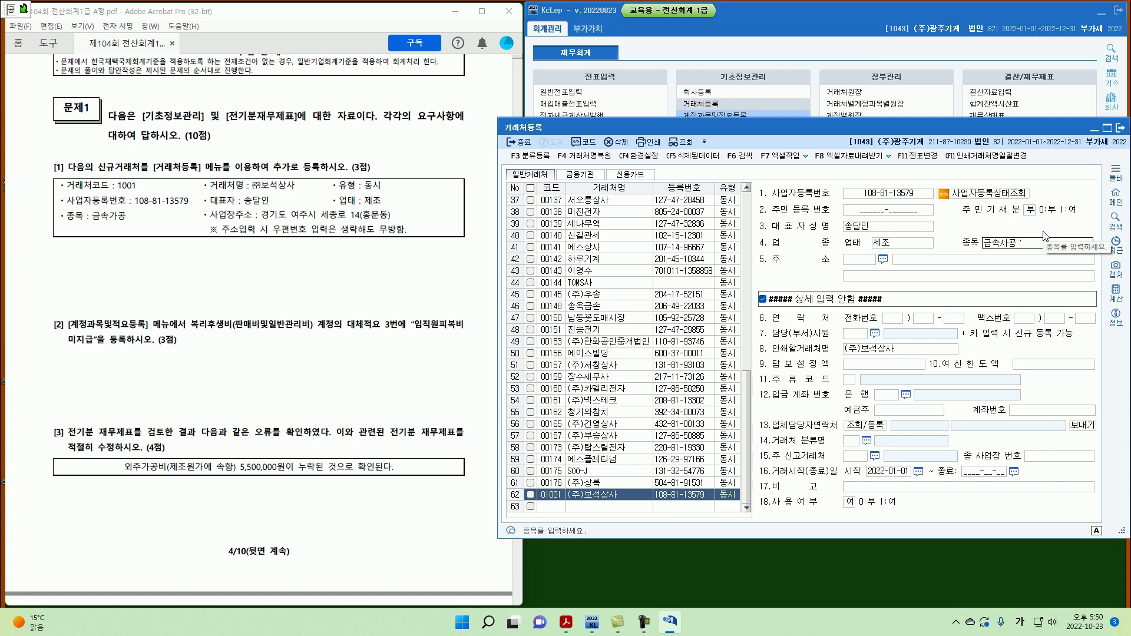
{"action": "key", "text": "BackSpace"}
{"action": "type", "text": "가공"}
{"action": "key", "text": "Return"}
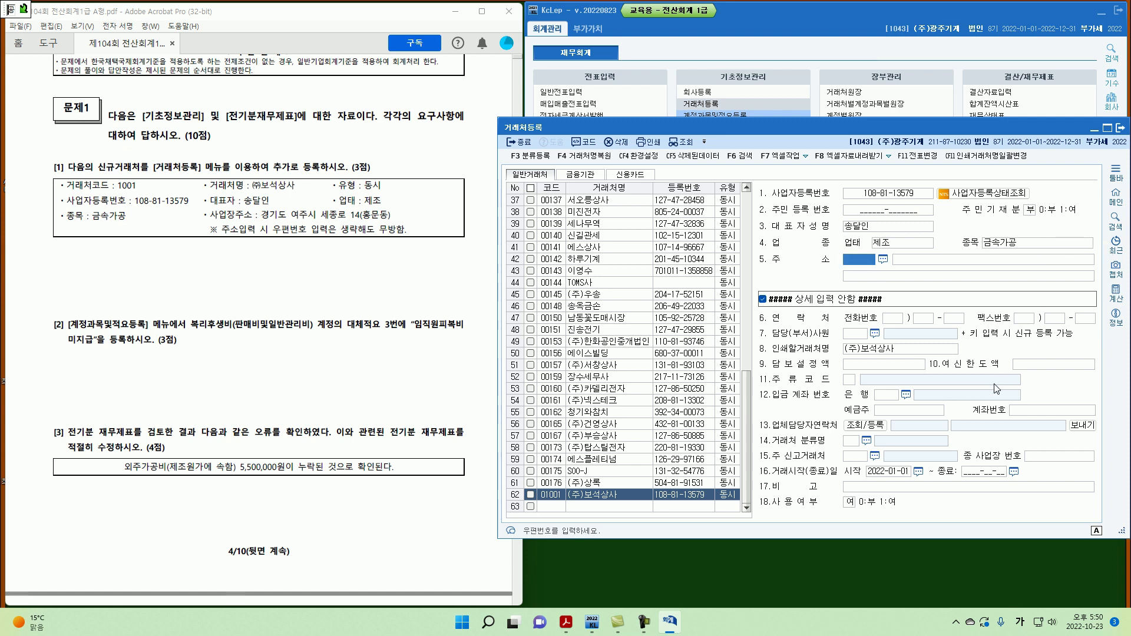
Step: Enter the business address of (주)보석상사 without a postal code and close the vendor registration
{"action": "key", "text": "Return"}
{"action": "type", "text": "ㄱ"}
{"action": "type", "text": "기도 여주시 "}
{"action": "type", "text": "세종로 14"}
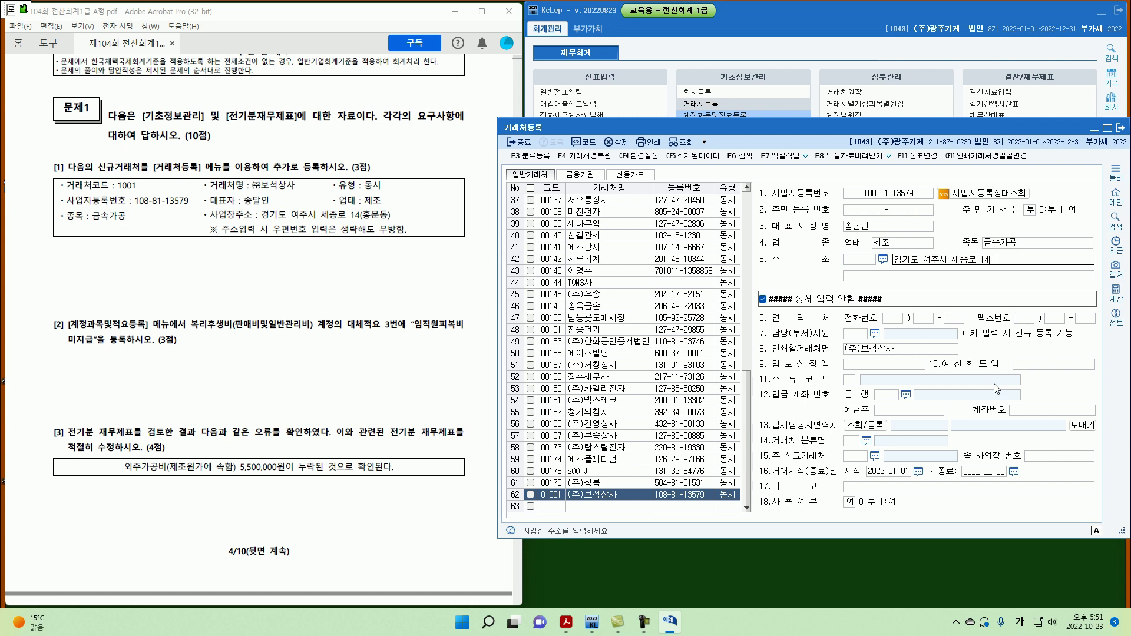
{"action": "type", "text": "(홍문도"}
{"action": "type", "text": ")"}
{"action": "key", "text": "Return"}
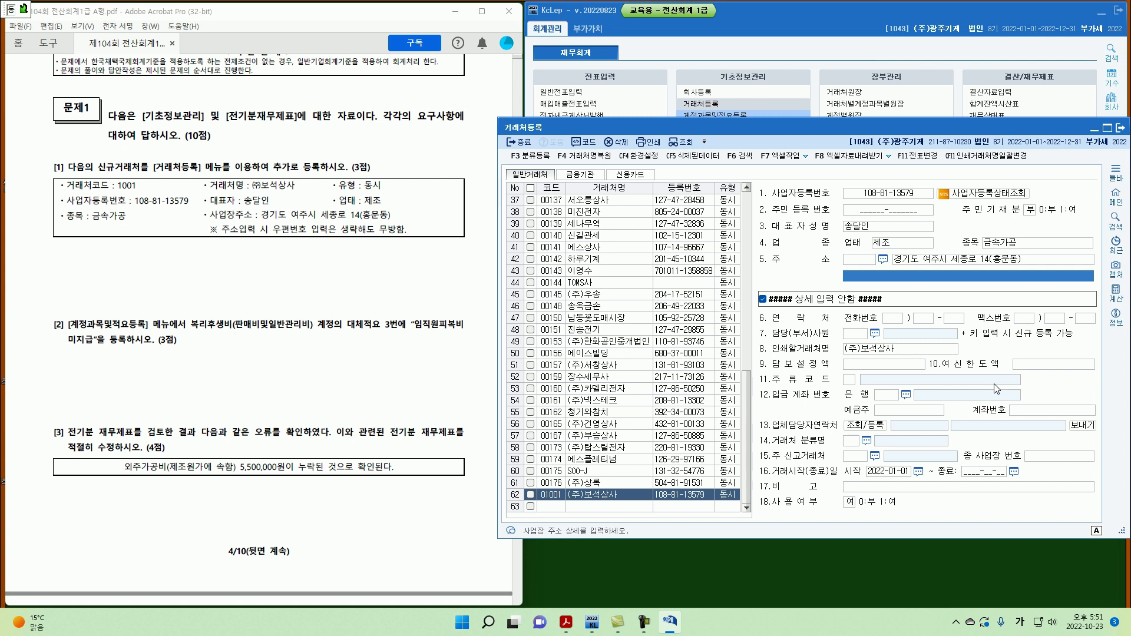
{"action": "key", "text": "Escape"}
Step: In 계정과목및적요등록, add 대체적요 3 "임직원피복비 미지급" to the 판매관리비 account 0811 복리후생비
{"action": "scroll", "coordinate": [57, 157], "scroll_direction": "down", "scroll_amount": 3}
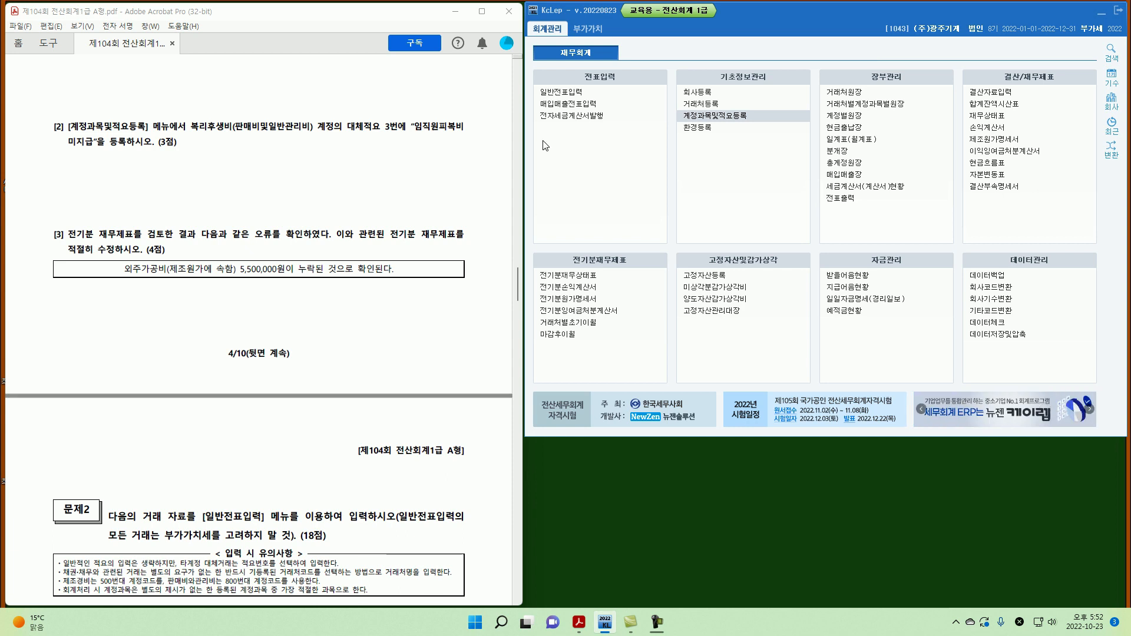
{"action": "left_click", "coordinate": [704, 118]}
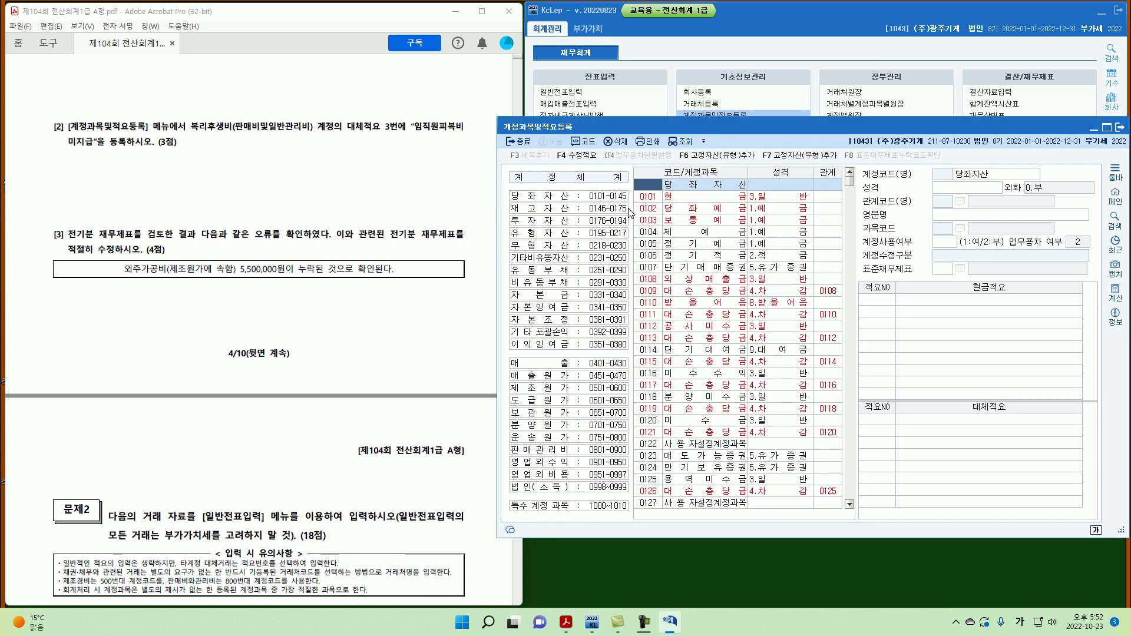
{"action": "left_click", "coordinate": [559, 450]}
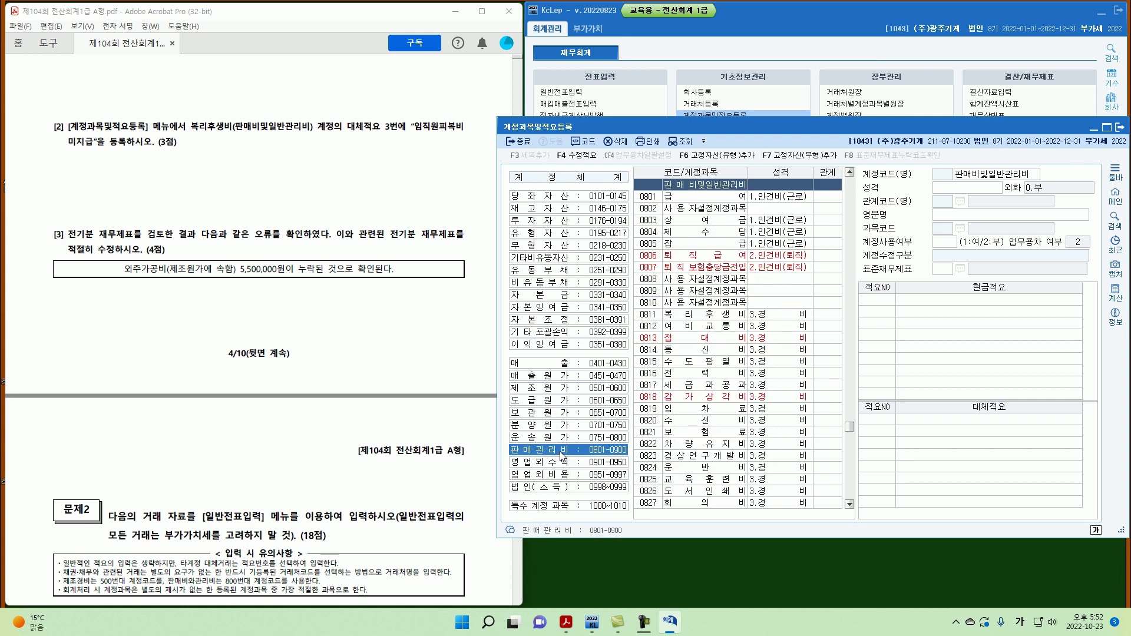
{"action": "left_click", "coordinate": [655, 318]}
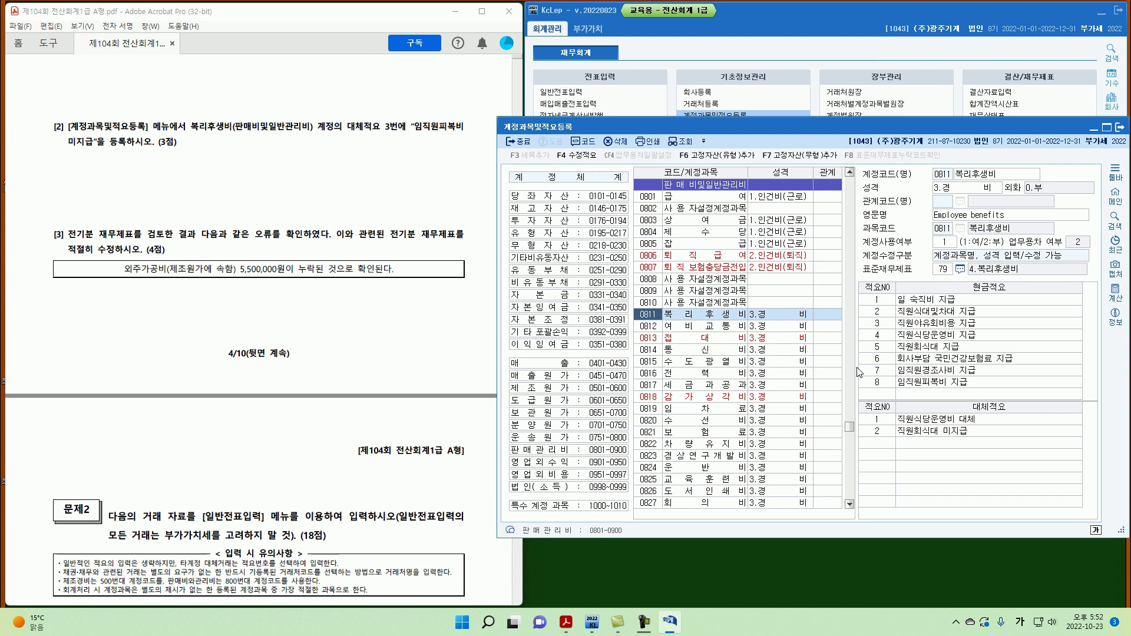
{"action": "left_click", "coordinate": [889, 445]}
{"action": "type", "text": "3"}
{"action": "key", "text": "Return"}
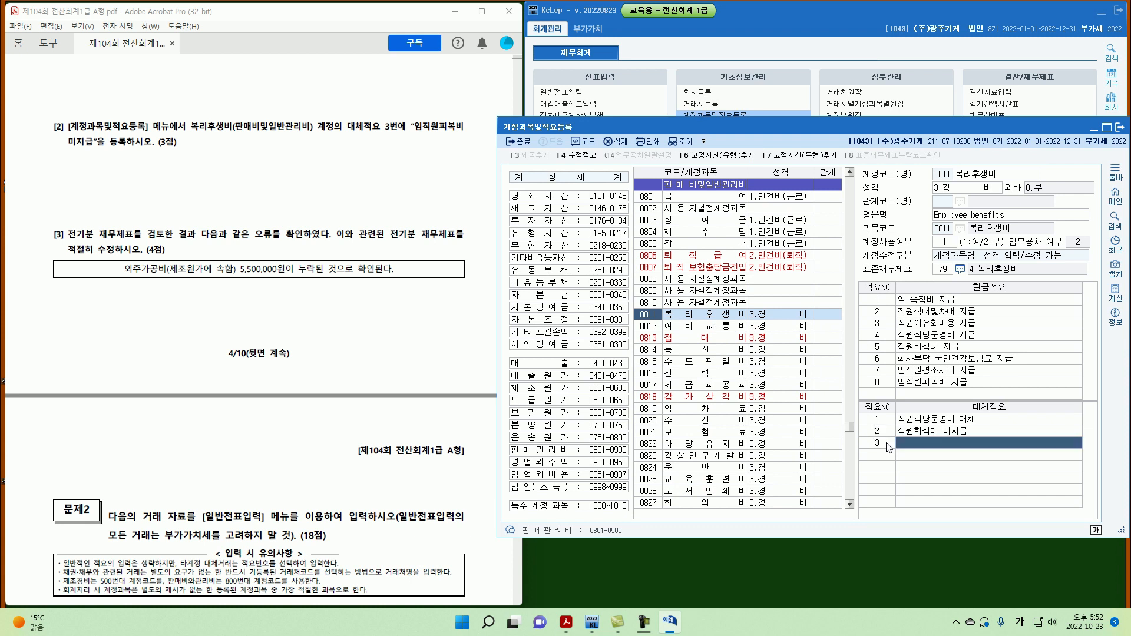
{"action": "type", "text": "임직원ㄴ"}
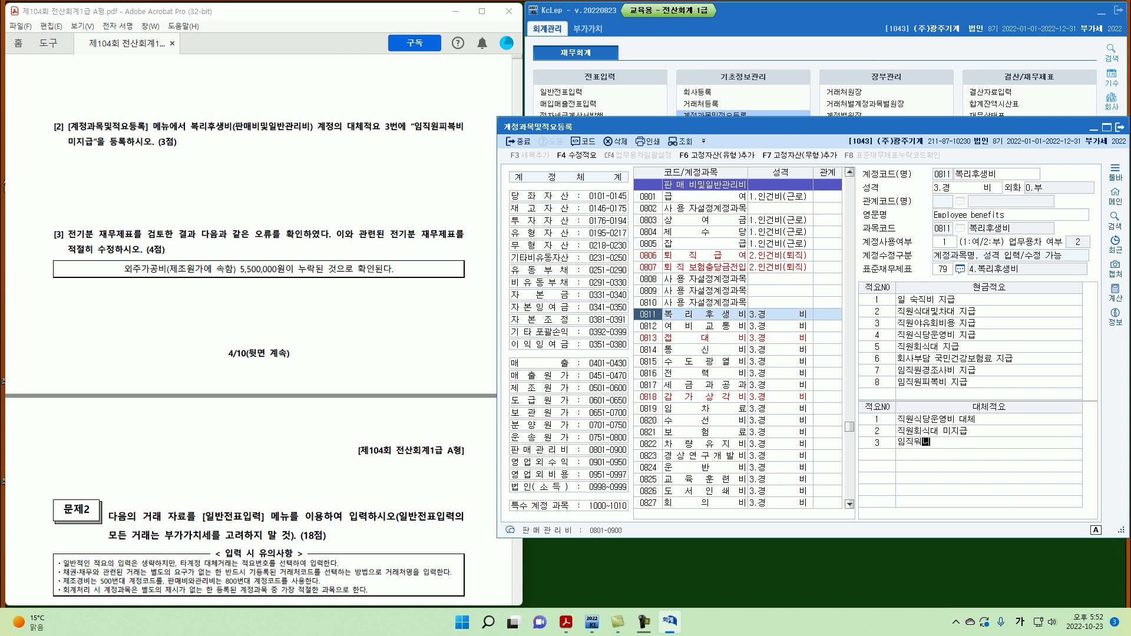
{"action": "key", "text": "BackSpace"}
{"action": "key", "text": "BackSpace"}
{"action": "type", "text": "우피복비 미지ㄱ"}
{"action": "key", "text": "Return"}
{"action": "key", "text": "Escape"}
{"action": "scroll", "coordinate": [285, 292], "scroll_direction": "down", "scroll_amount": 4}
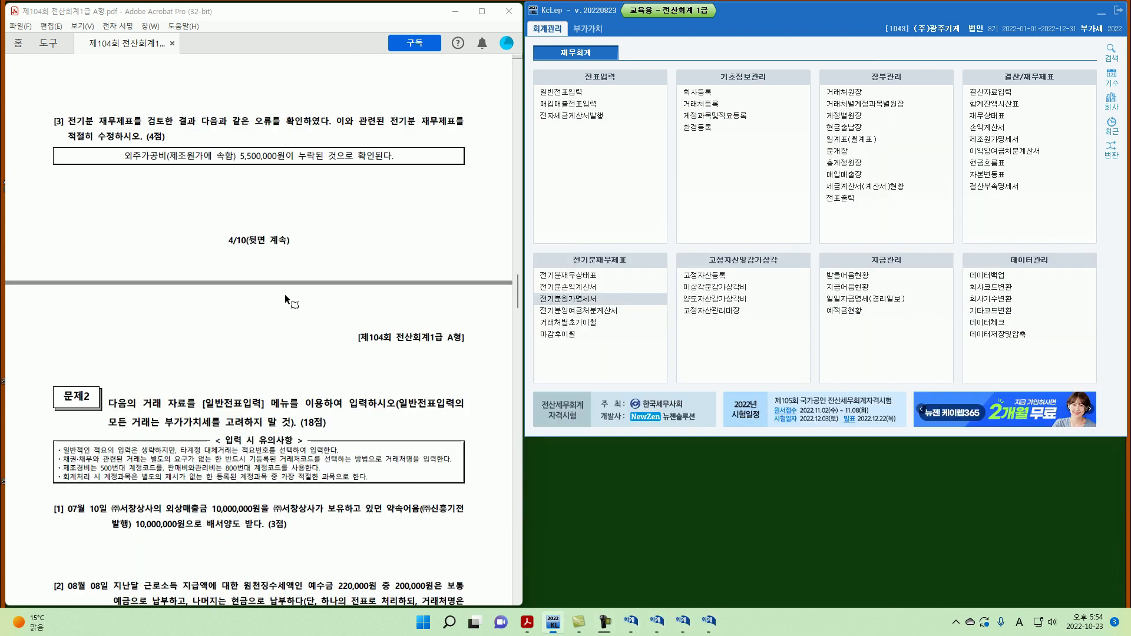
{"action": "left_click_drag", "start_coordinate": [67, 137], "coordinate": [65, 134]}
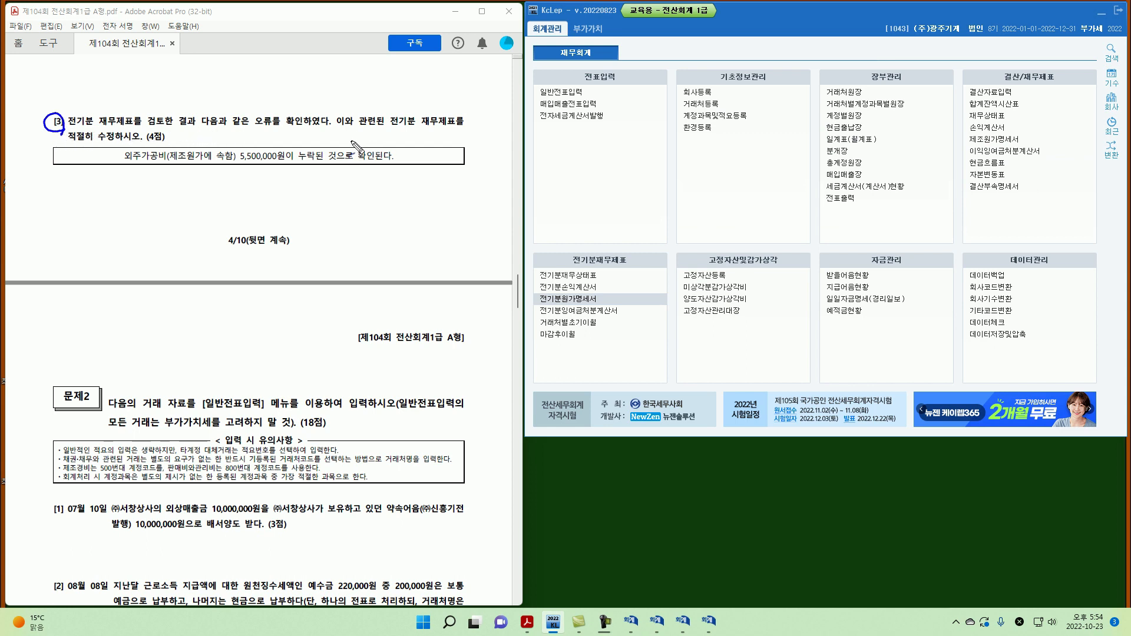
{"action": "left_click_drag", "start_coordinate": [394, 128], "coordinate": [453, 125]}
{"action": "mouse_move", "coordinate": [126, 168]}
{"action": "left_mouse_down"}
{"action": "mouse_move", "coordinate": [200, 168]}
{"action": "mouse_move", "coordinate": [177, 144]}
{"action": "mouse_move", "coordinate": [152, 187]}
{"action": "mouse_move", "coordinate": [151, 177]}
{"action": "mouse_move", "coordinate": [159, 188]}
{"action": "mouse_move", "coordinate": [313, 167]}
{"action": "left_mouse_up"}
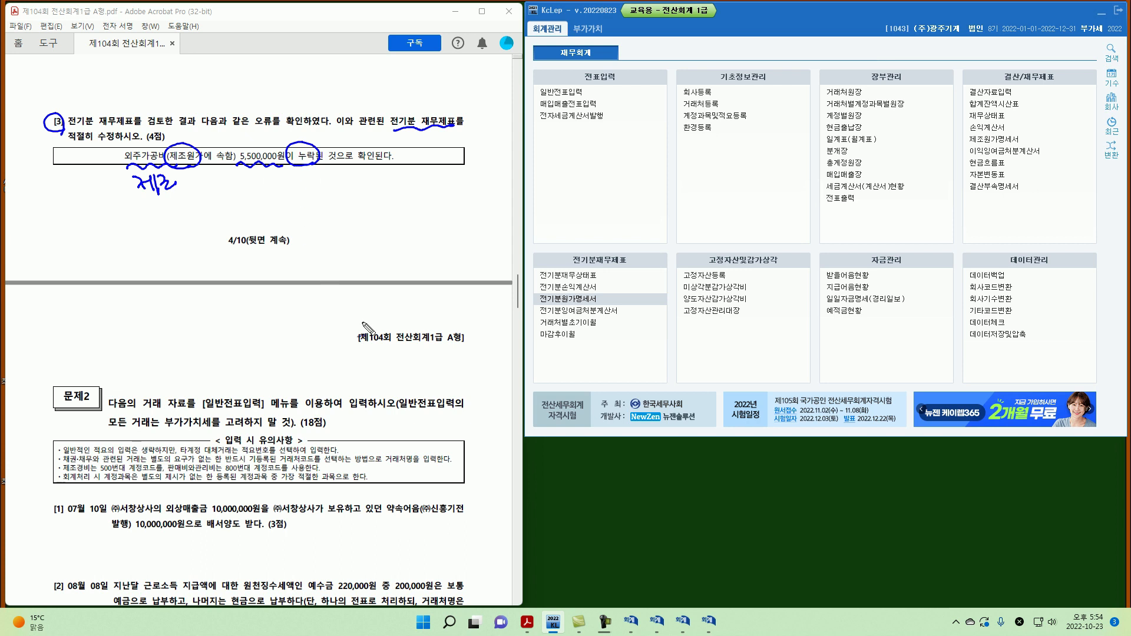
{"action": "key", "text": "Escape"}
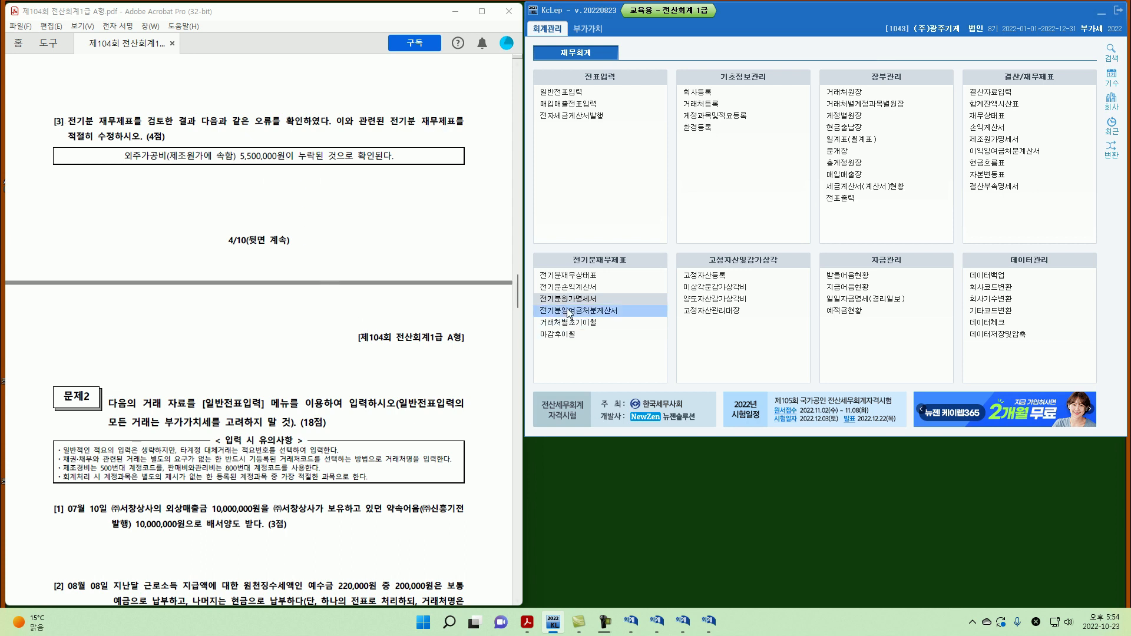
Step: Add 외주가공비 (0533) with an amount of 5,500,000 to the 전기분원가명세서
{"action": "left_click", "coordinate": [569, 300]}
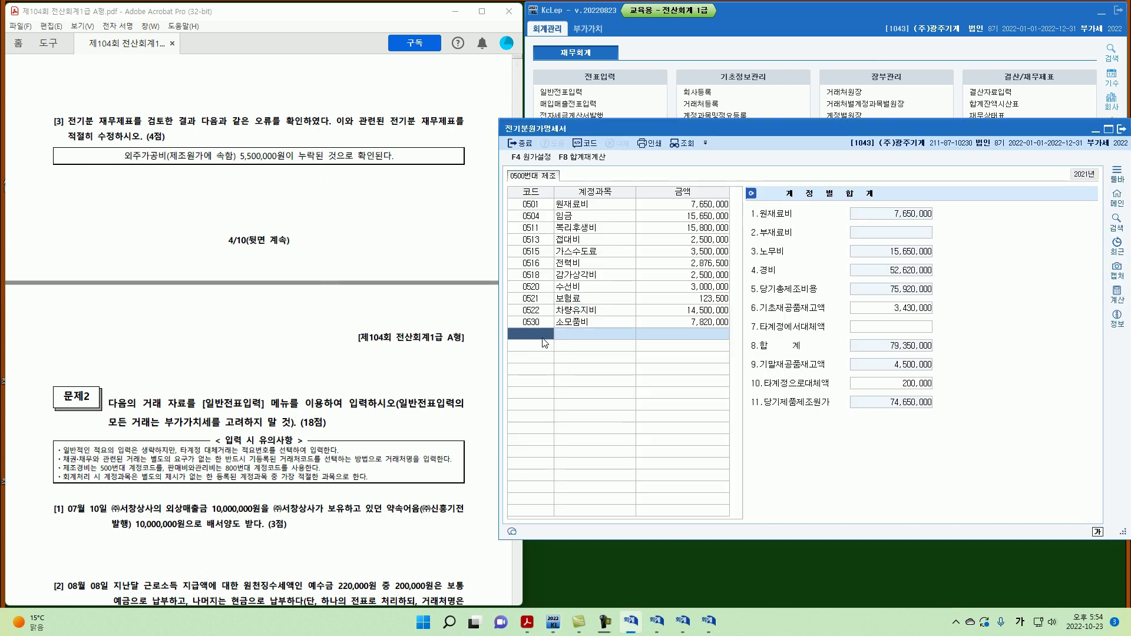
{"action": "type", "text": "외주"}
{"action": "key", "text": "Return"}
{"action": "key", "text": "Return"}
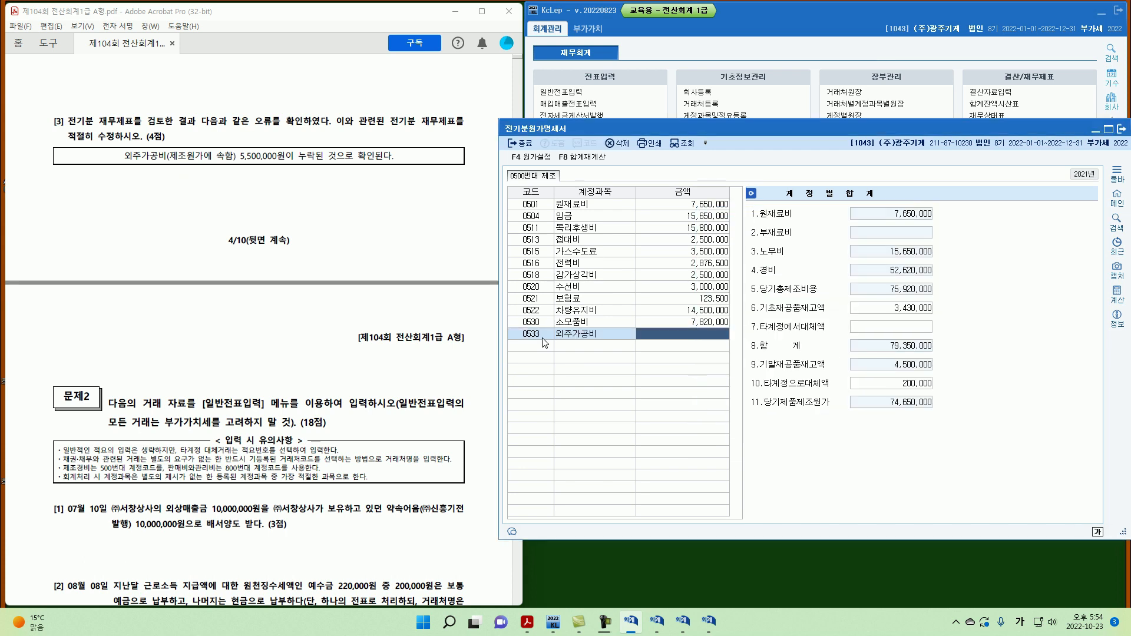
{"action": "type", "text": "5,500,000"}
{"action": "key", "text": "Return"}
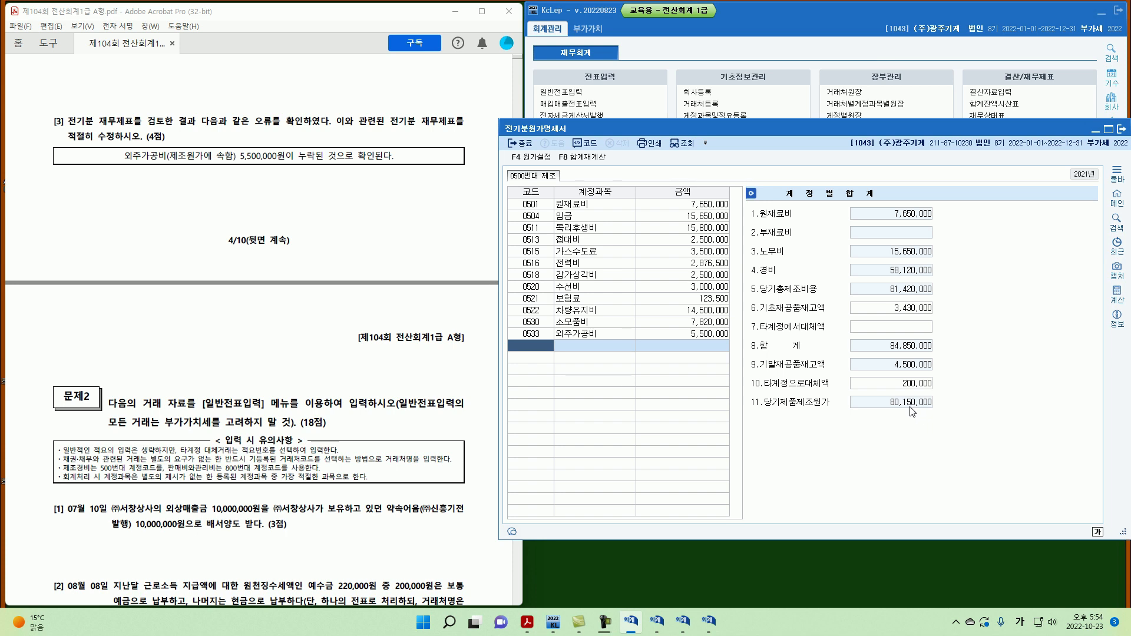
Step: In the 전기분손익계산서, set 당기제품제조원가 to 80,150,000 in the 제품매출원가 breakdown
{"action": "left_click", "coordinate": [666, 620]}
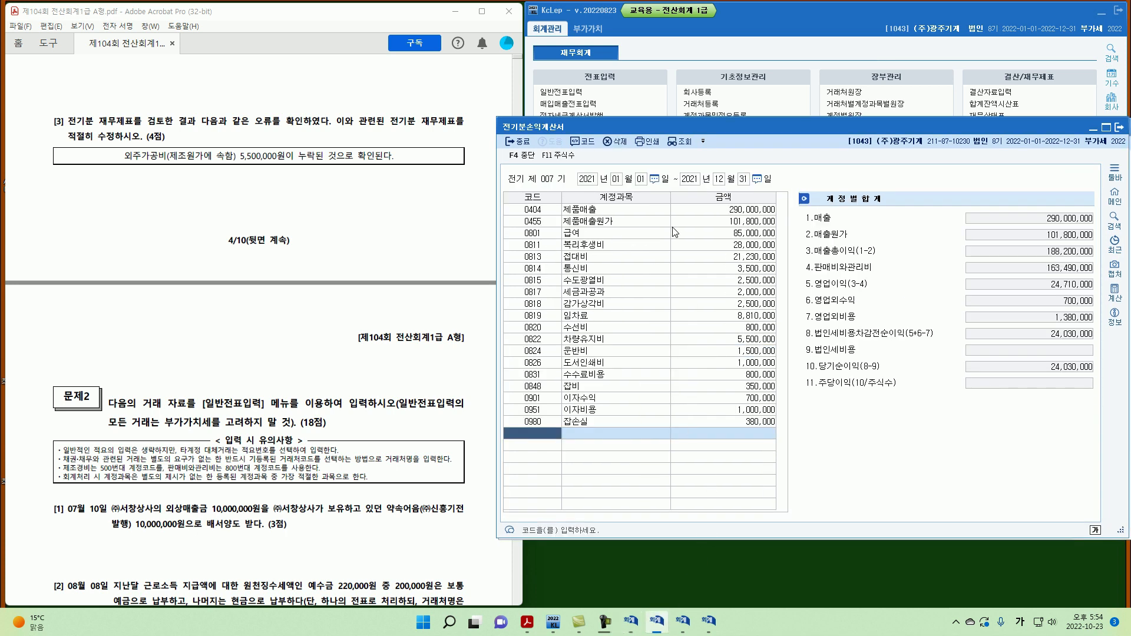
{"action": "left_click", "coordinate": [708, 227]}
{"action": "left_click", "coordinate": [709, 227]}
{"action": "left_click", "coordinate": [876, 266]}
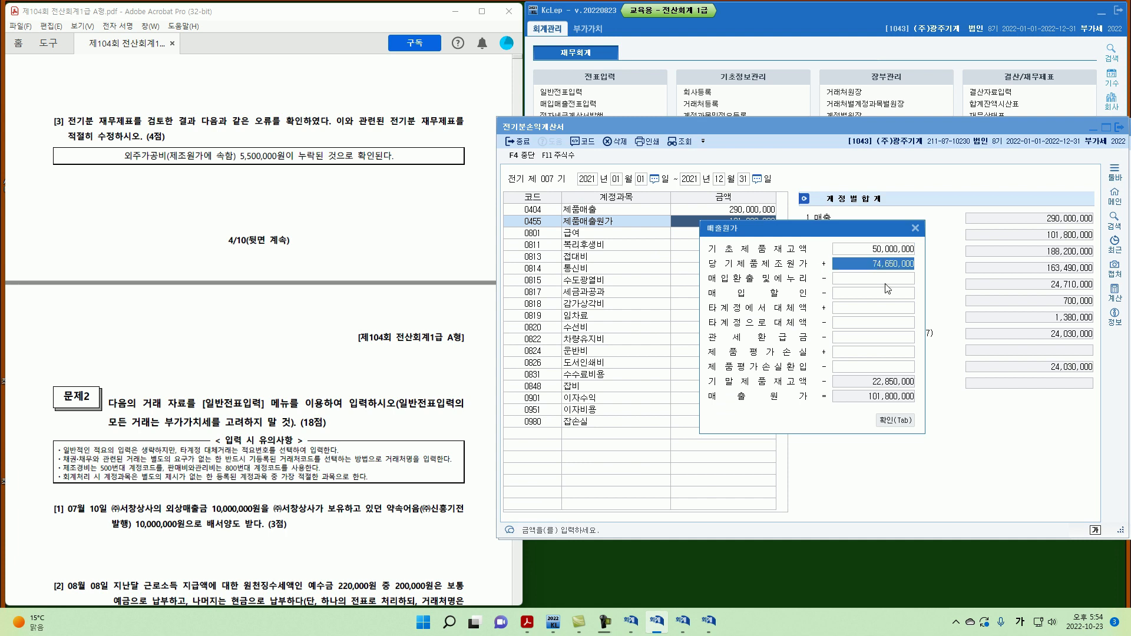
{"action": "type", "text": "80150000"}
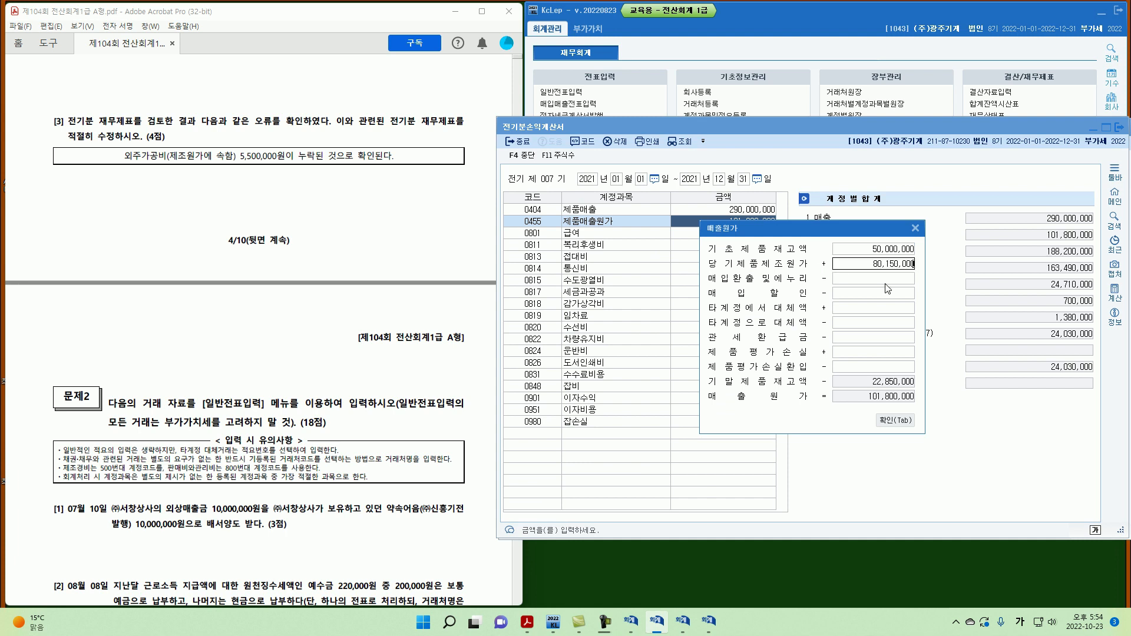
{"action": "key", "text": "Return"}
{"action": "key", "text": "Return"}
{"action": "key", "text": "Return"}
{"action": "key", "text": "Return"}
{"action": "key", "text": "Return"}
{"action": "key", "text": "Return"}
{"action": "key", "text": "Return"}
{"action": "key", "text": "Return"}
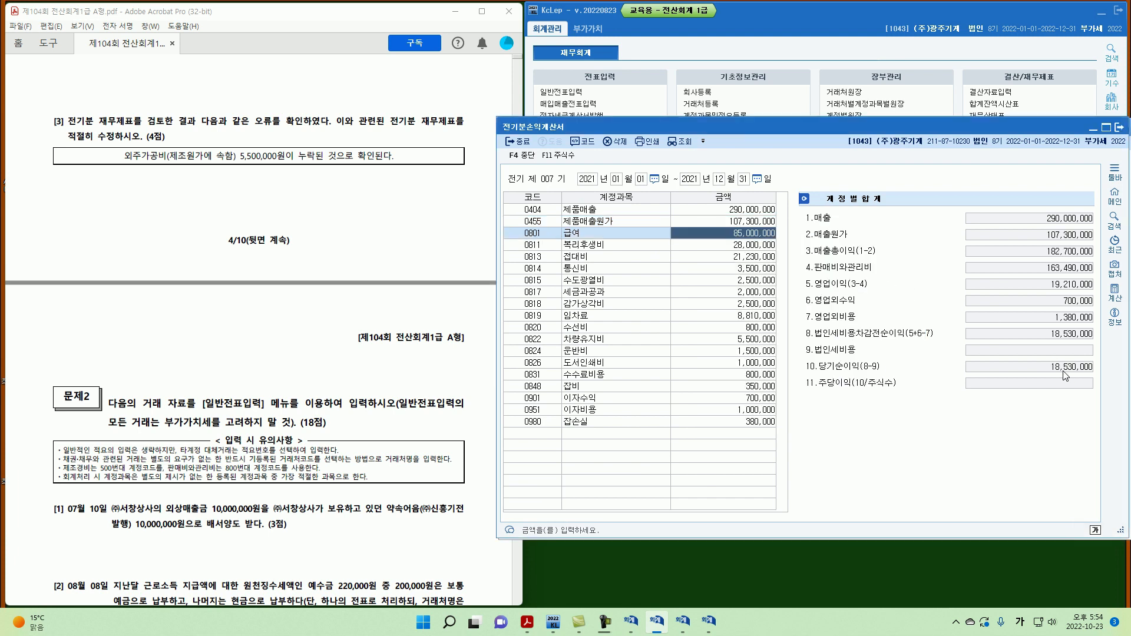
Step: Update 당기순이익 in the 전기분잉여금처분계산서 by loading it from the 전기분손익계산서
{"action": "left_click", "coordinate": [684, 625]}
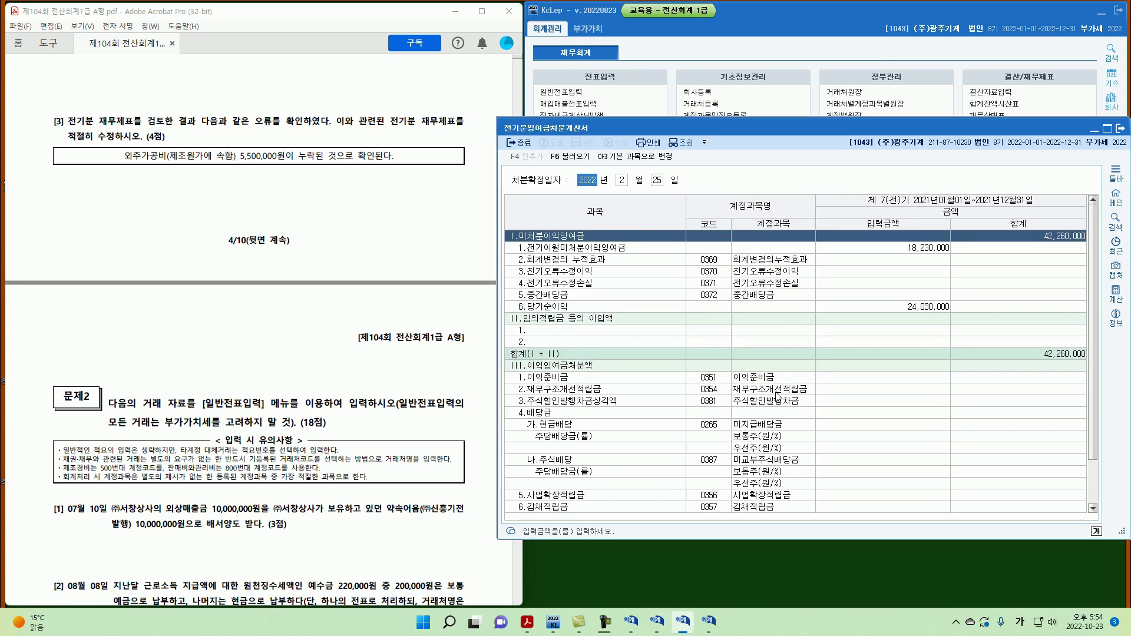
{"action": "left_click", "coordinate": [921, 308]}
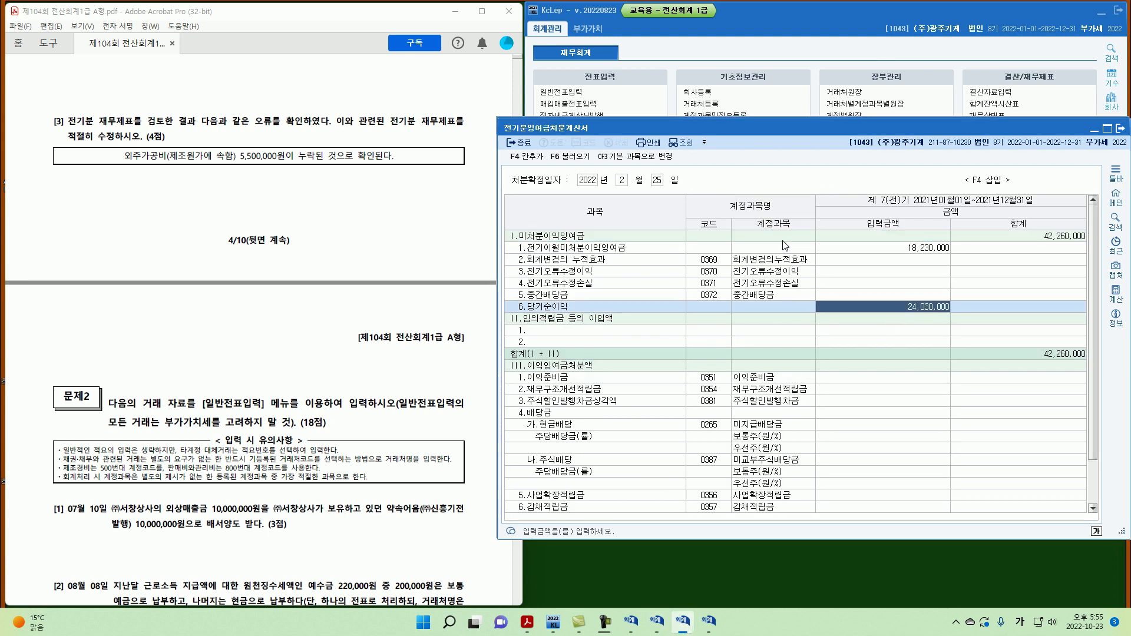
{"action": "left_click", "coordinate": [577, 159]}
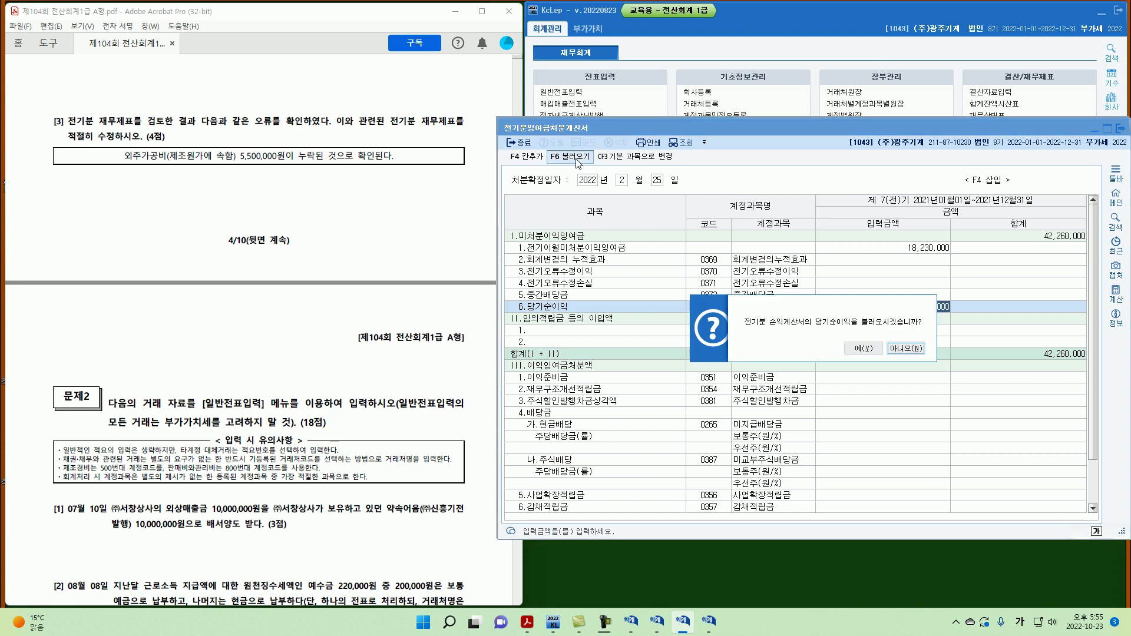
{"action": "left_click", "coordinate": [863, 348]}
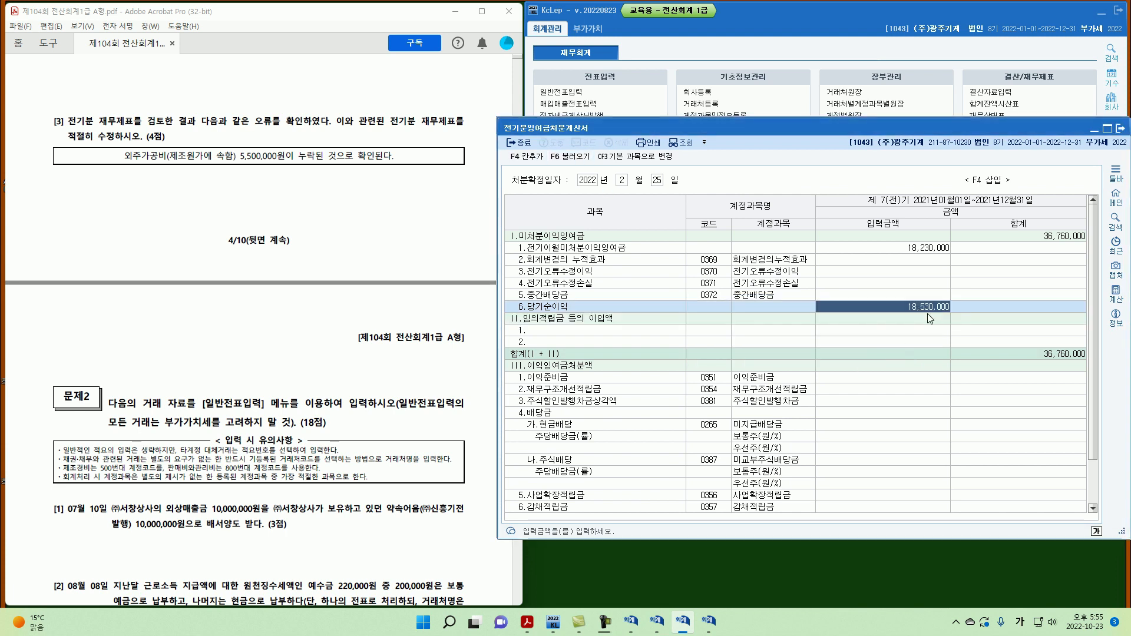
Step: In the 전기분재무상태표, set 이월이익잉여금 (0375) to 36,760,000, matching 미처분이익잉여금 in the 전기분잉여금처분계산서
{"action": "left_click", "coordinate": [1049, 238]}
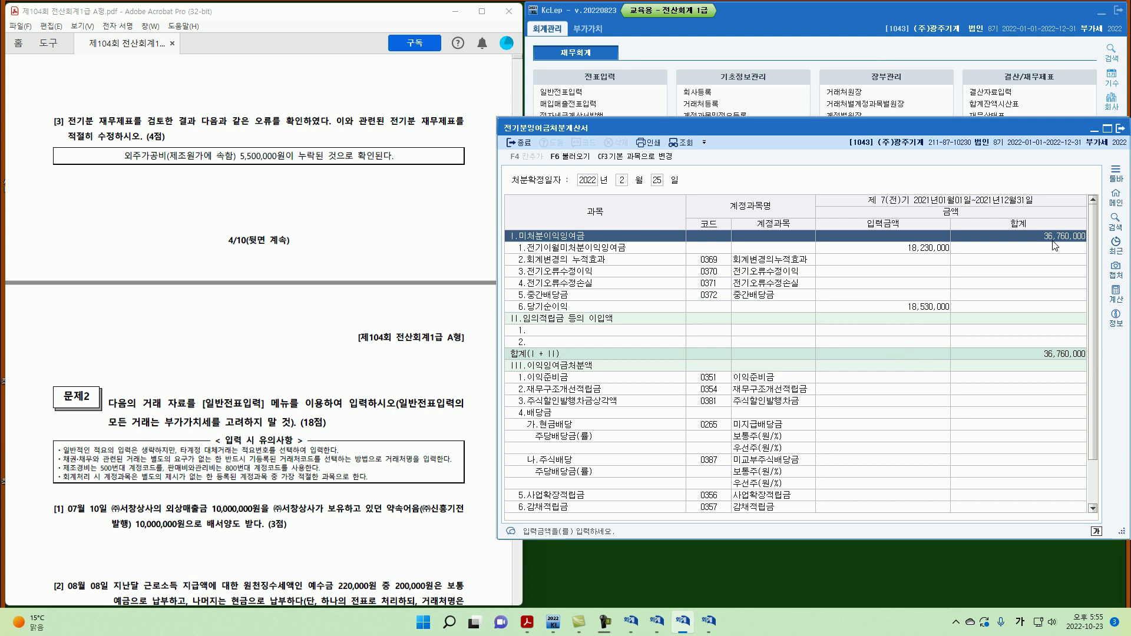
{"action": "left_click", "coordinate": [709, 622]}
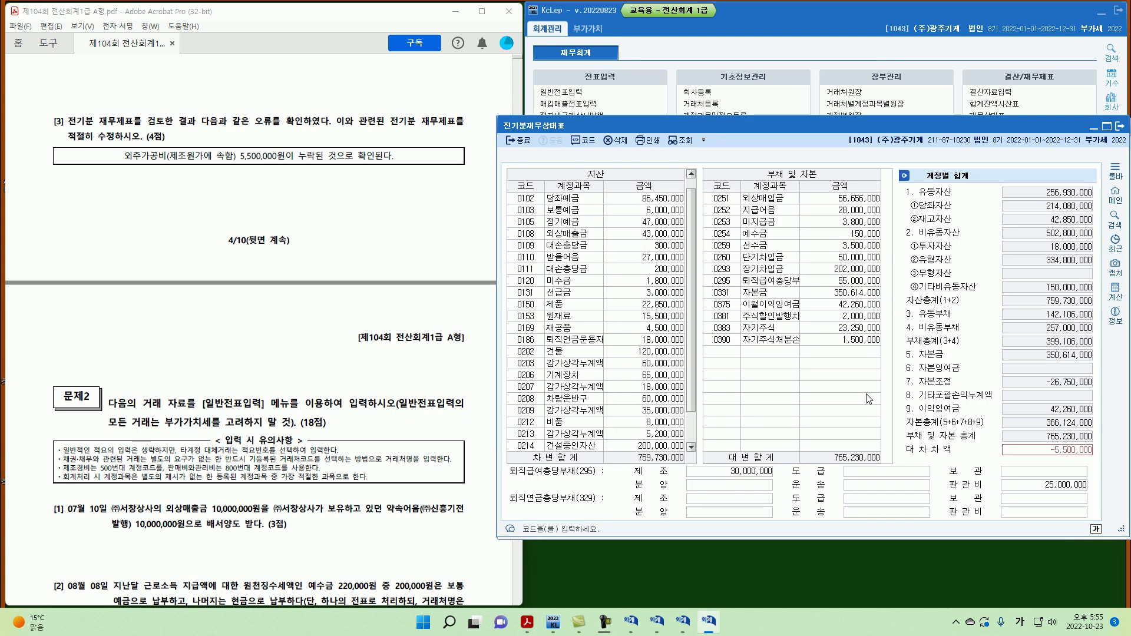
{"action": "left_click", "coordinate": [853, 306]}
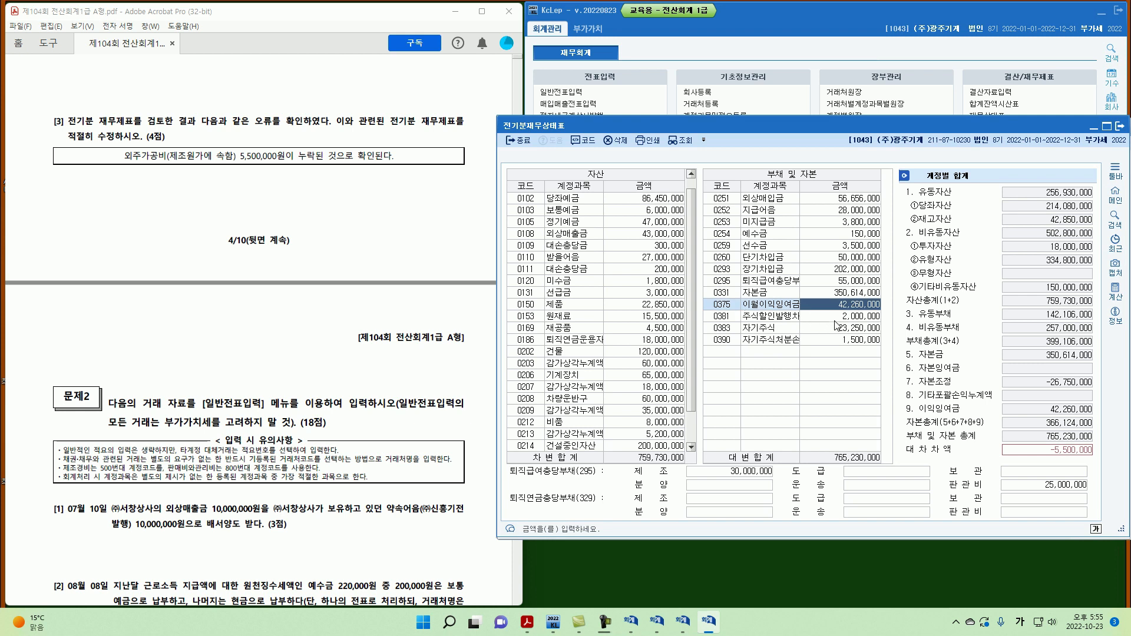
{"action": "type", "text": "36,760,000"}
{"action": "key", "text": "Return"}
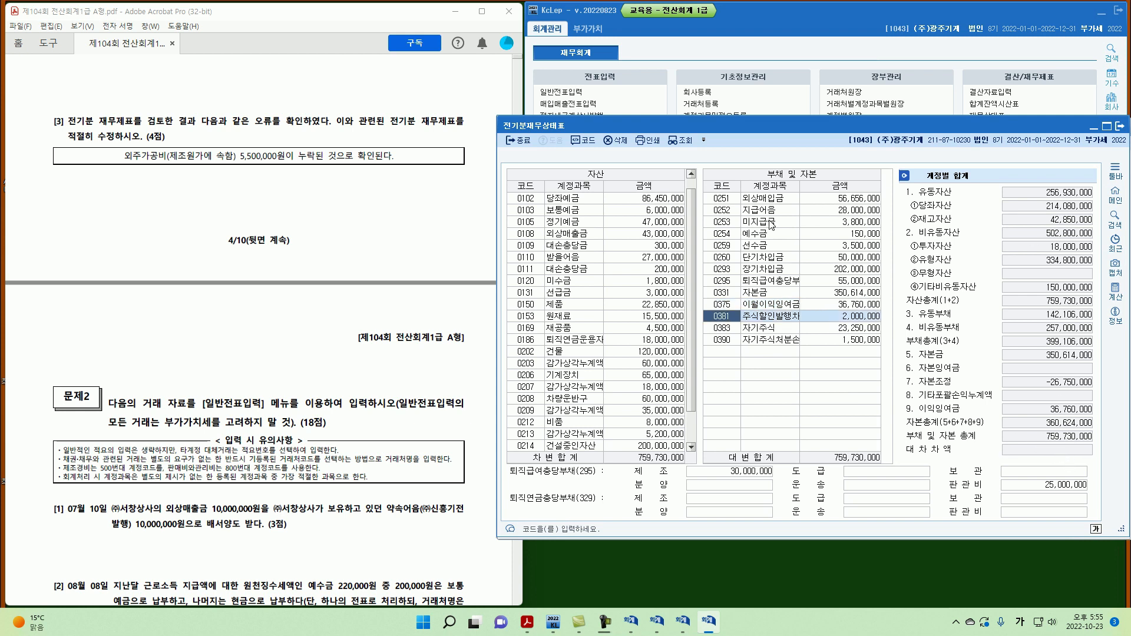
Step: Review the linked amounts across the 전기분원가명세서, 전기분손익계산서 매출원가 breakdown, 전기분잉여금처분계산서 and 전기분재무상태표
{"action": "left_click", "coordinate": [631, 621]}
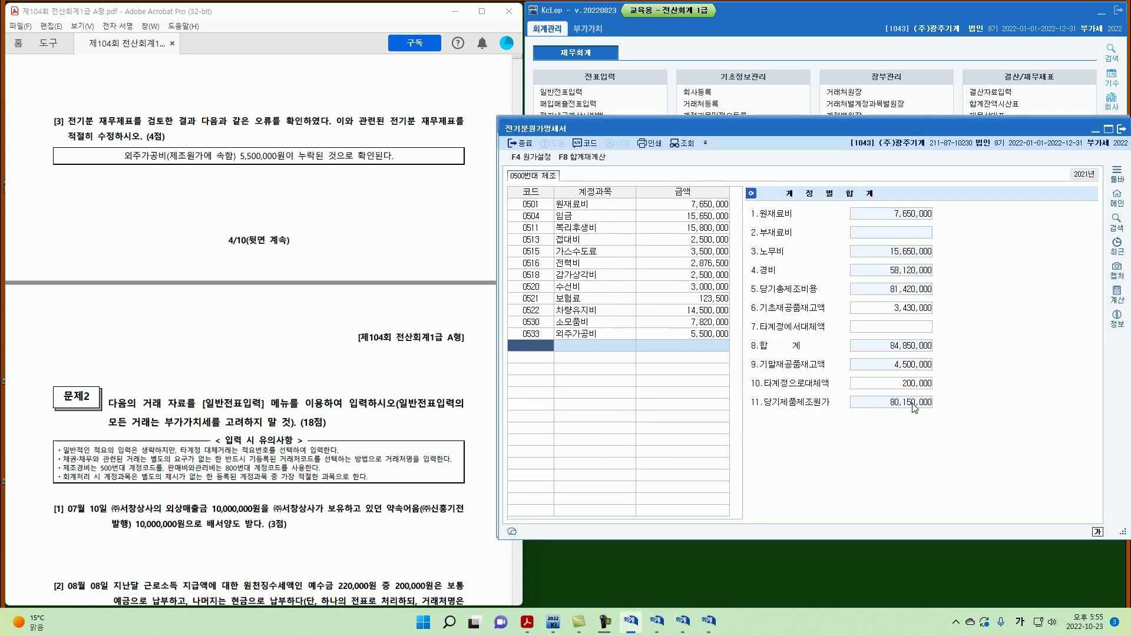
{"action": "left_click", "coordinate": [657, 621]}
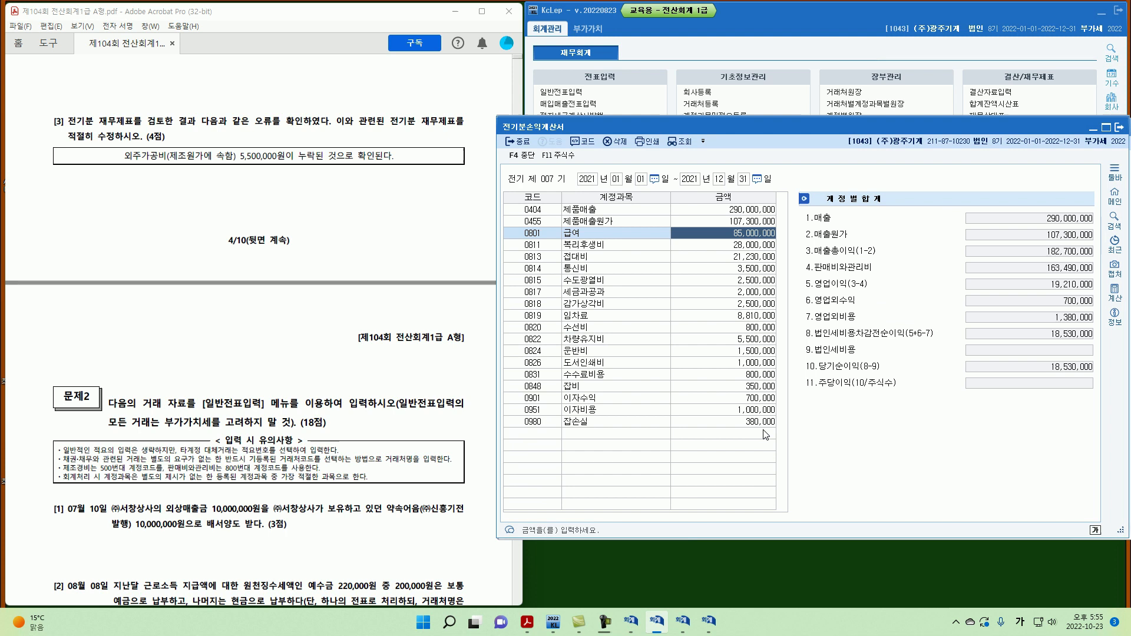
{"action": "left_click", "coordinate": [662, 226]}
{"action": "left_click", "coordinate": [746, 226]}
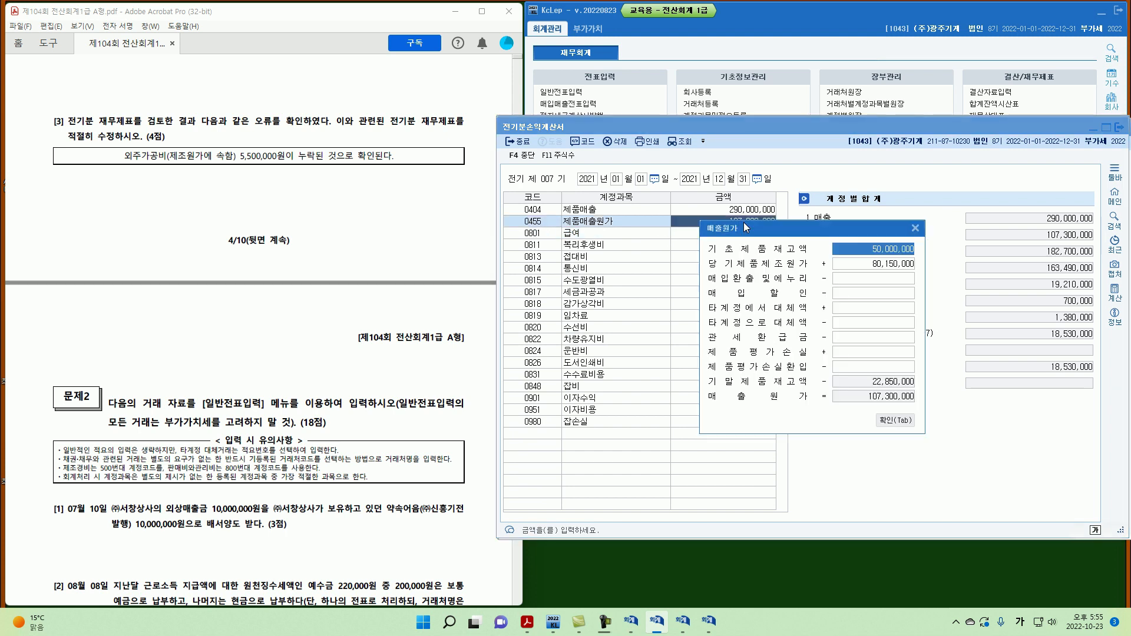
{"action": "left_click", "coordinate": [864, 266]}
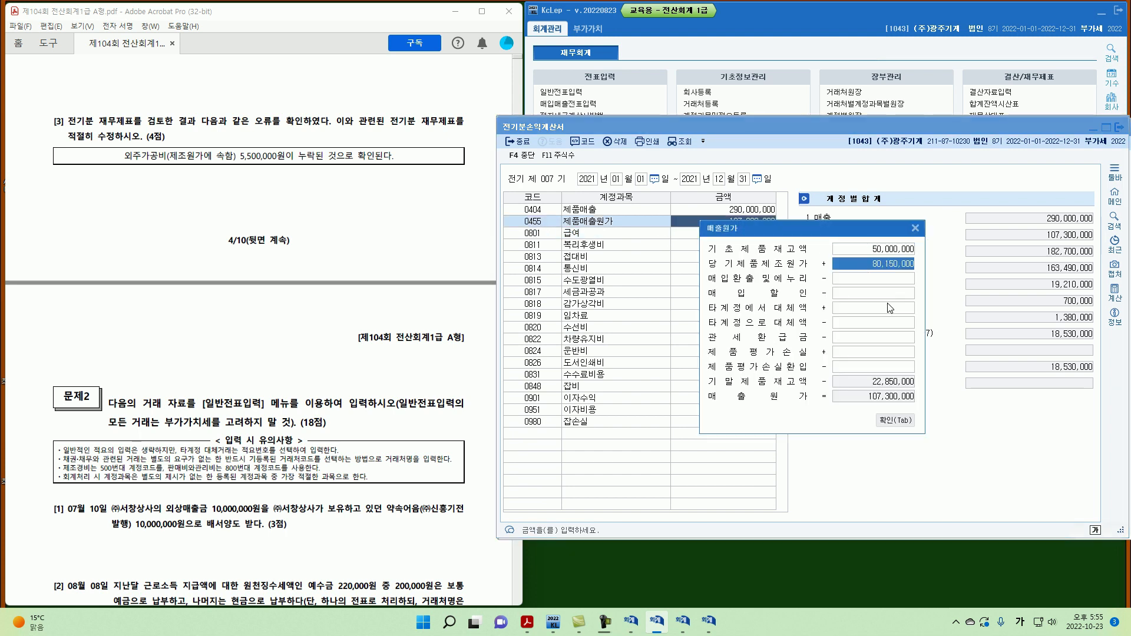
{"action": "left_click", "coordinate": [896, 422]}
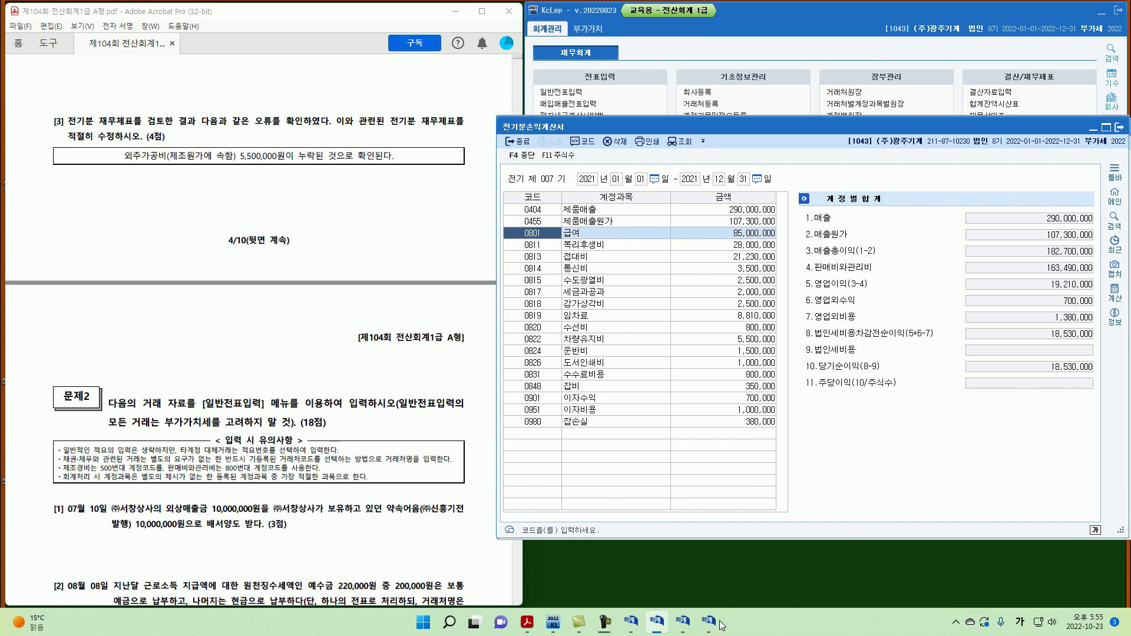
{"action": "left_click", "coordinate": [685, 624]}
{"action": "left_click", "coordinate": [928, 307]}
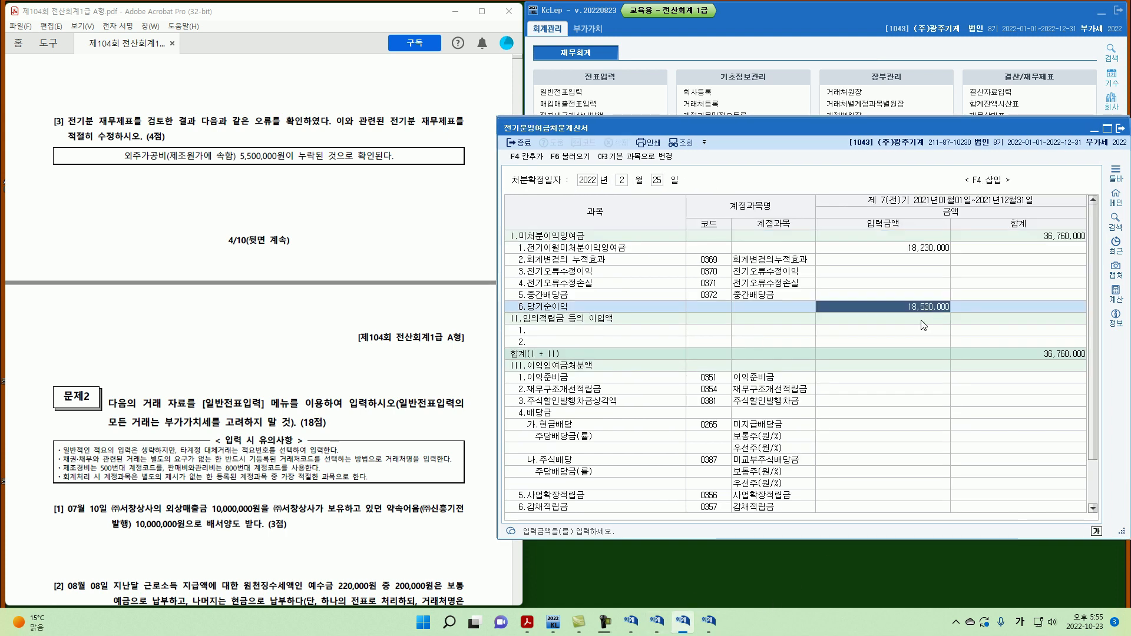
{"action": "left_click", "coordinate": [1048, 237]}
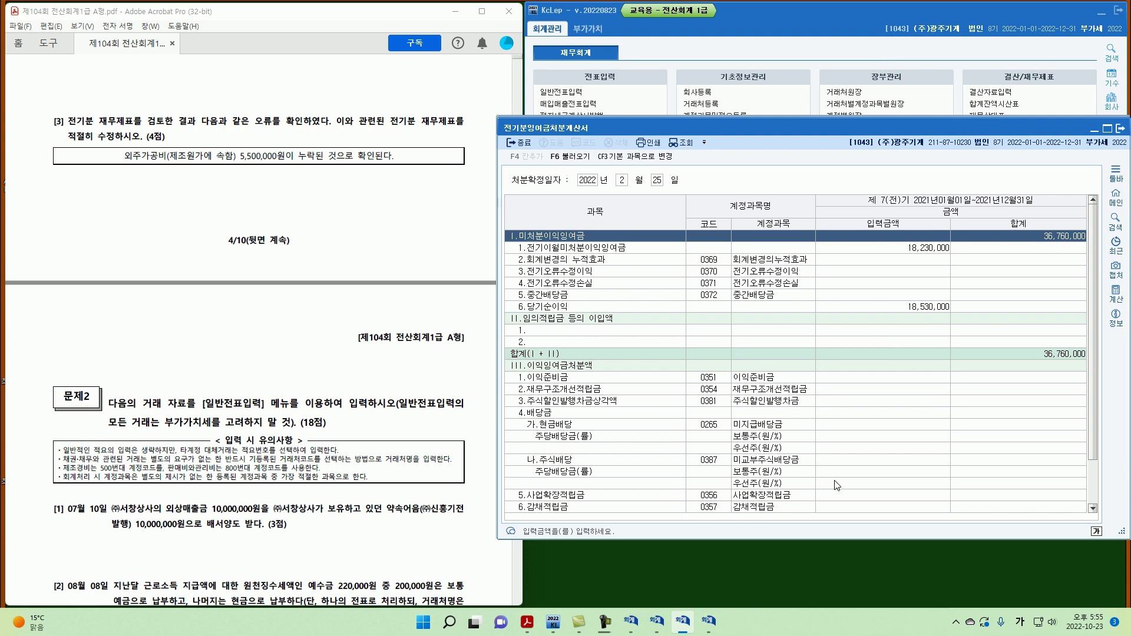
{"action": "left_click", "coordinate": [709, 621]}
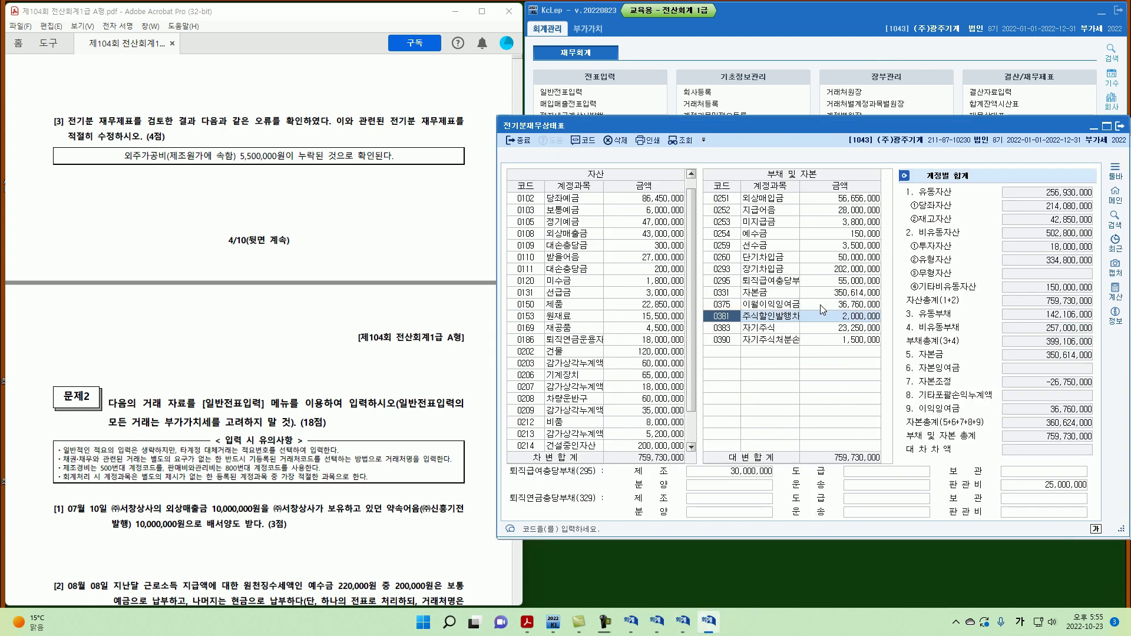
{"action": "left_click", "coordinate": [827, 306]}
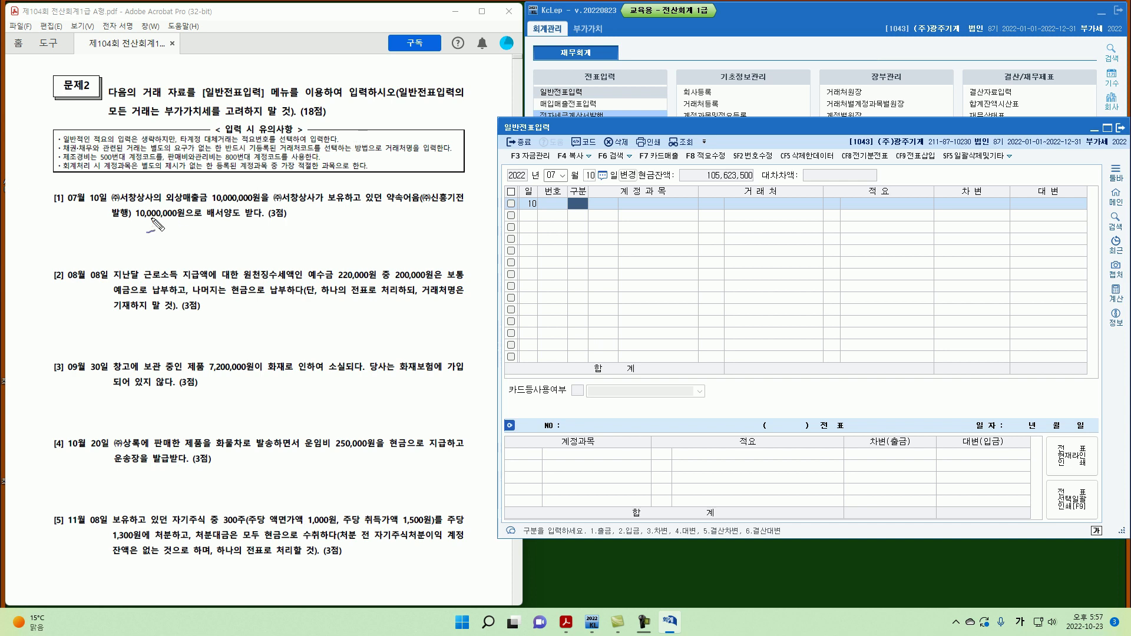
{"action": "mouse_move", "coordinate": [61, 189]}
{"action": "left_mouse_down"}
{"action": "mouse_move", "coordinate": [47, 203]}
{"action": "mouse_move", "coordinate": [104, 219]}
{"action": "left_mouse_up"}
{"action": "mouse_move", "coordinate": [186, 221]}
{"action": "left_mouse_down"}
{"action": "mouse_move", "coordinate": [212, 204]}
{"action": "mouse_move", "coordinate": [322, 218]}
{"action": "left_mouse_up"}
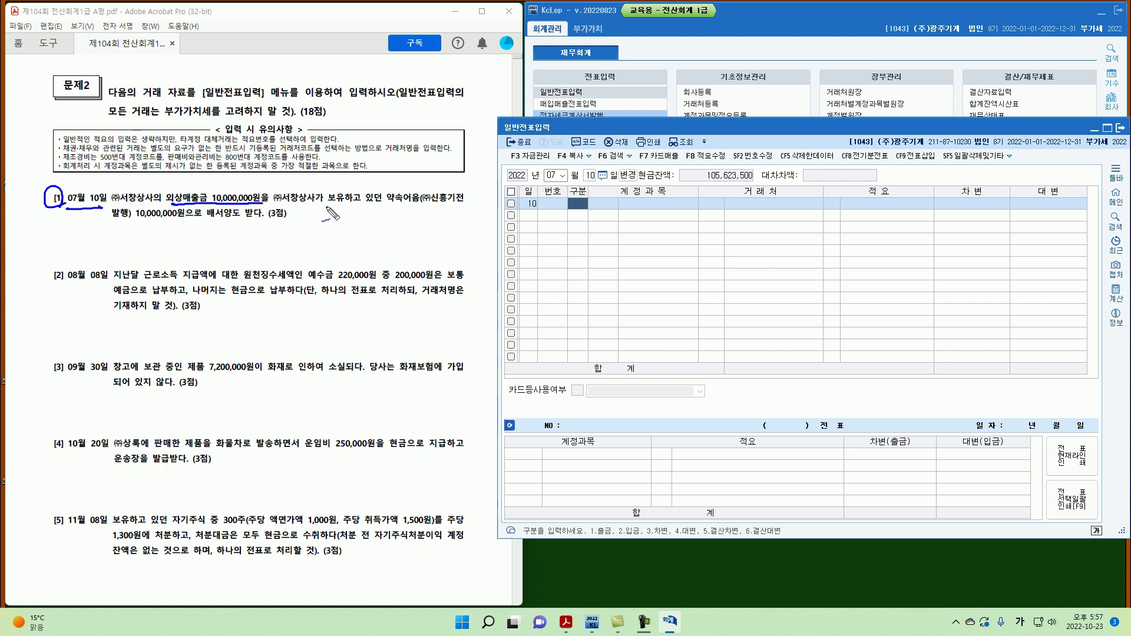
{"action": "left_click_drag", "start_coordinate": [387, 207], "coordinate": [443, 223]}
{"action": "left_click_drag", "start_coordinate": [208, 222], "coordinate": [240, 223]}
{"action": "left_click_drag", "start_coordinate": [137, 222], "coordinate": [194, 222]}
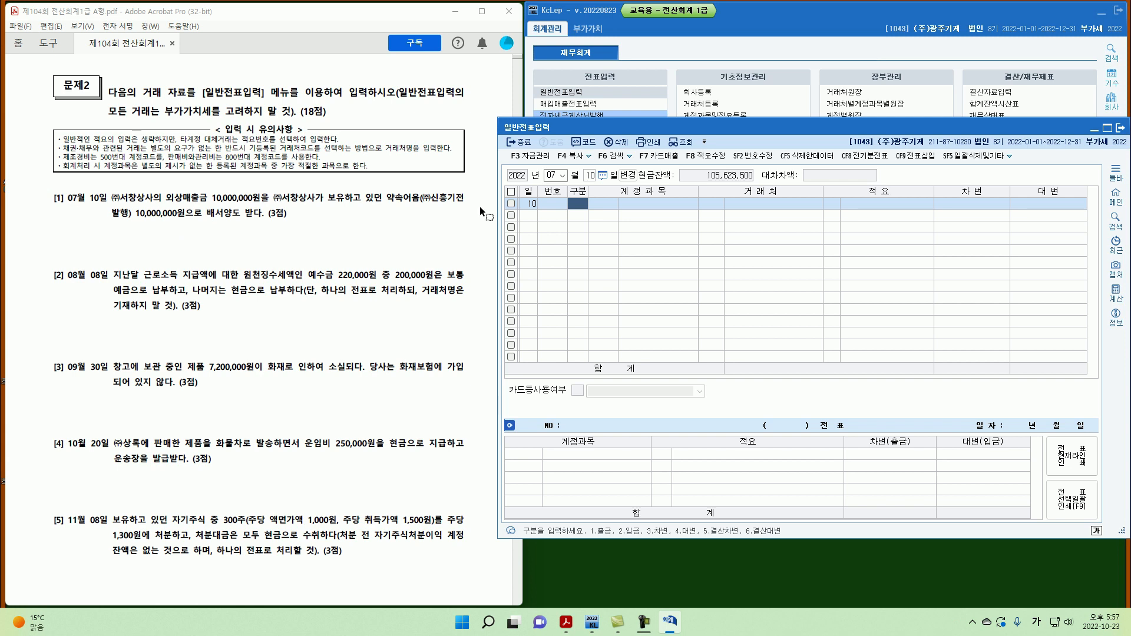
Step: In 일반전표입력 for July 10, enter a 대변 line for 외상매출금 (0108) with vendor (주)서창상사 and amount 10,000,000
{"action": "type", "text": "4"}
{"action": "key", "text": "Return"}
{"action": "type", "text": "108"}
{"action": "key", "text": "Return"}
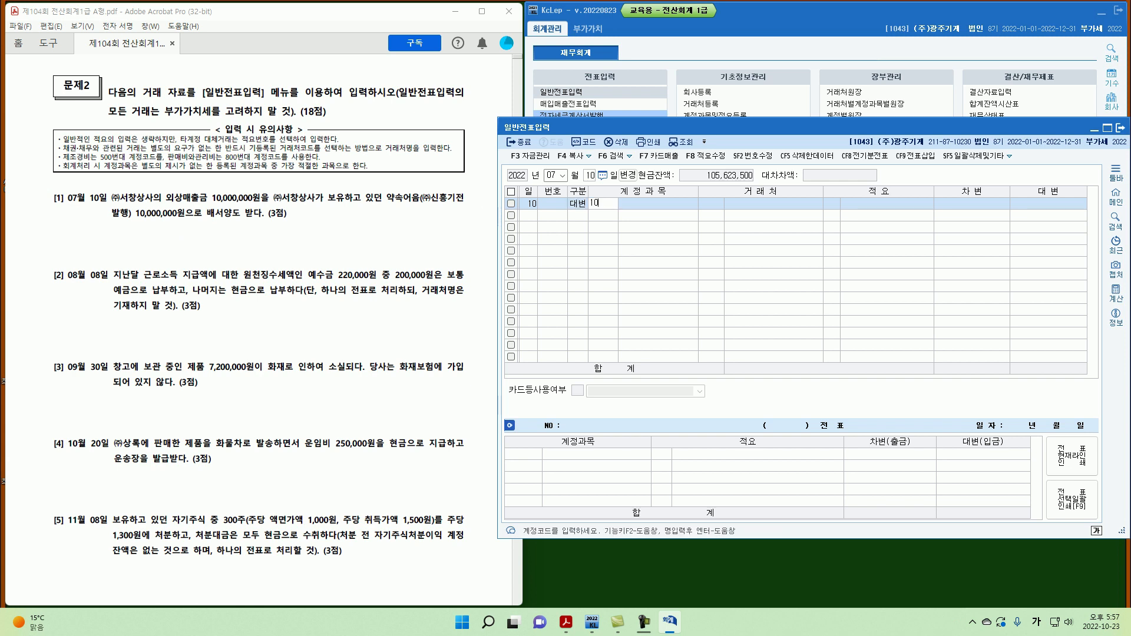
{"action": "type", "text": "서"}
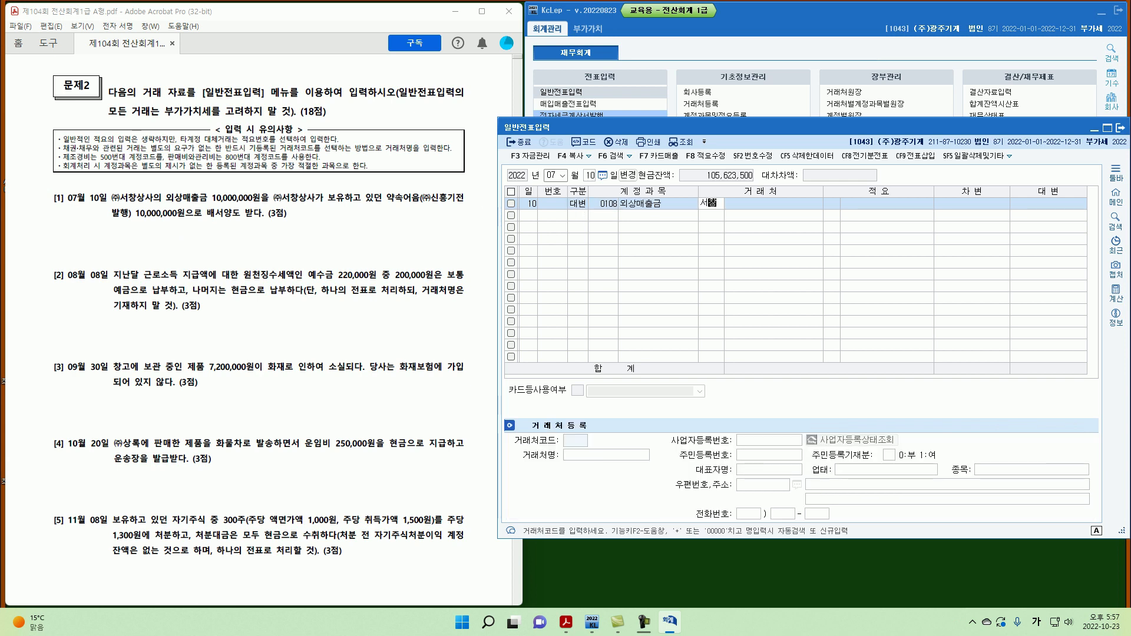
{"action": "type", "text": "창"}
{"action": "key", "text": "Return"}
{"action": "key", "text": "Return"}
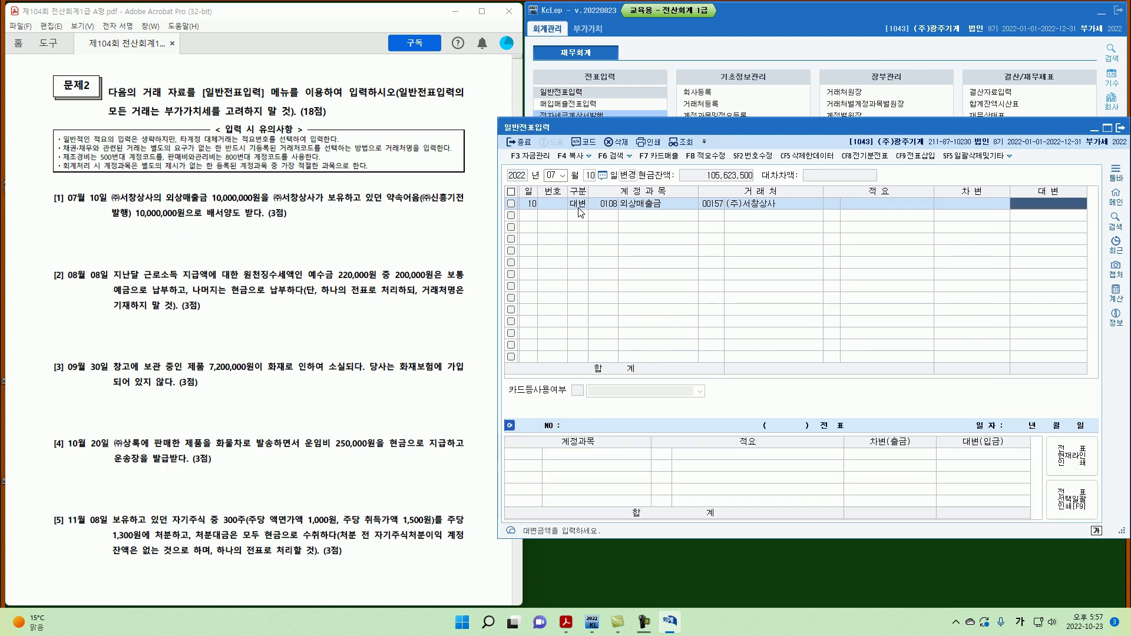
{"action": "type", "text": "10,000,000"}
{"action": "key", "text": "Return"}
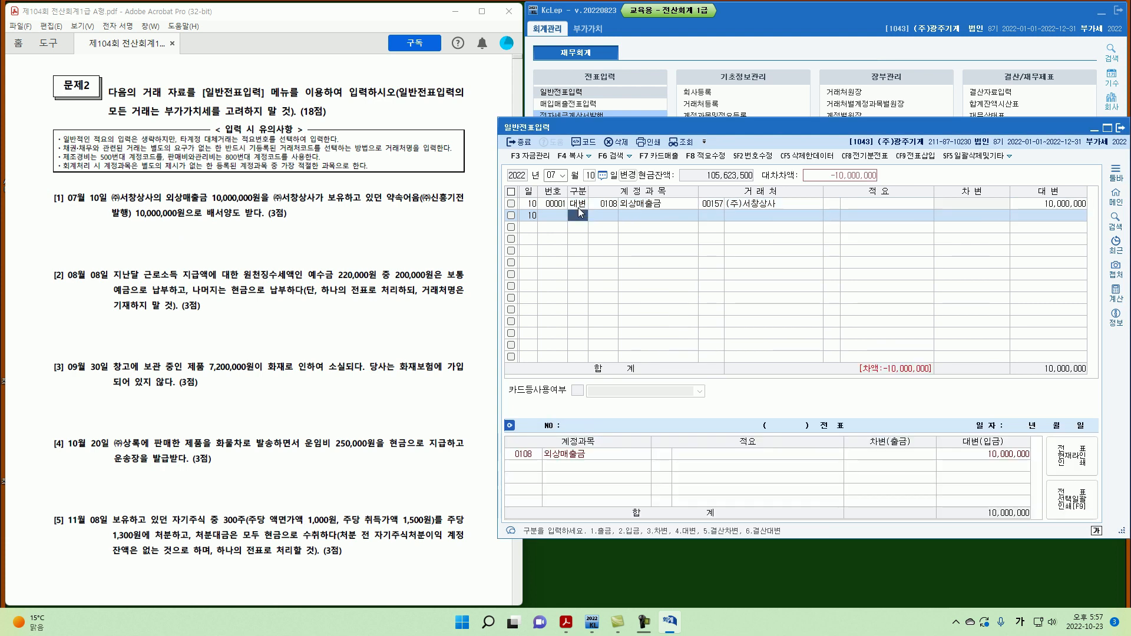
Step: Add a 차변 line for 받을어음 (0110) of 10,000,000 to the July 10 voucher, with (주)신흥기전 as vendor
{"action": "key", "text": "3"}
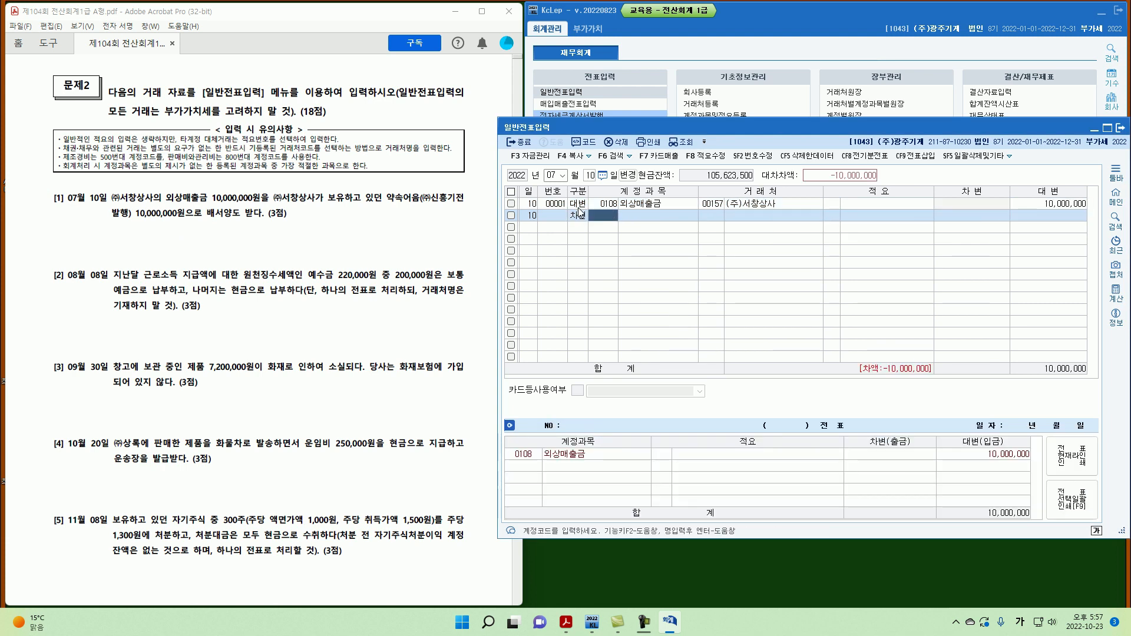
{"action": "type", "text": "110"}
{"action": "key", "text": "Return"}
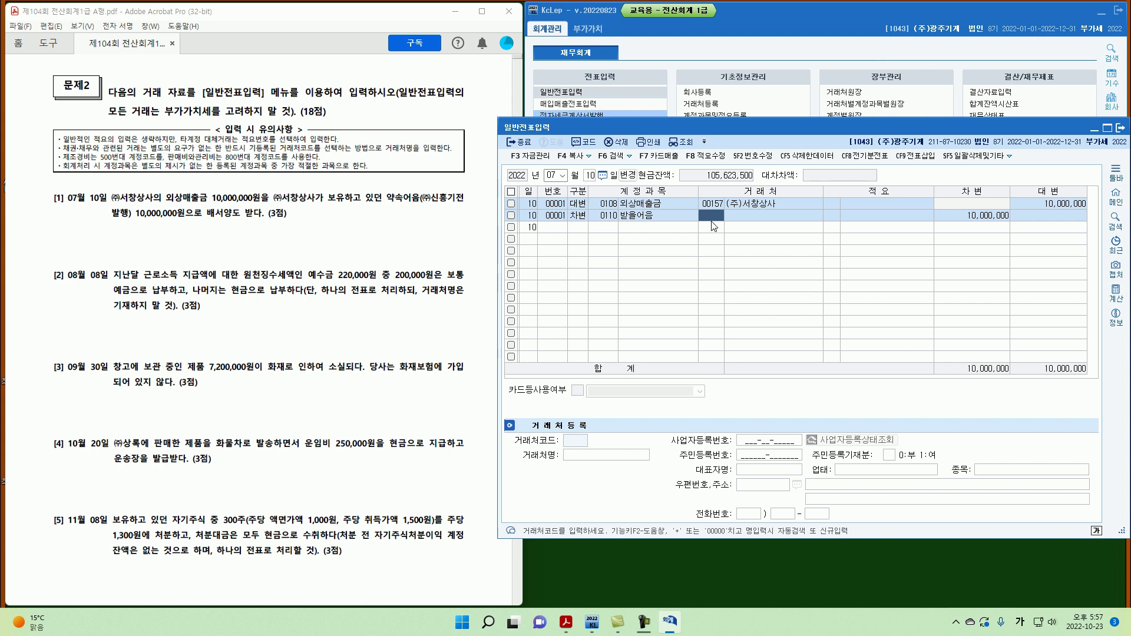
{"action": "key", "text": "Return"}
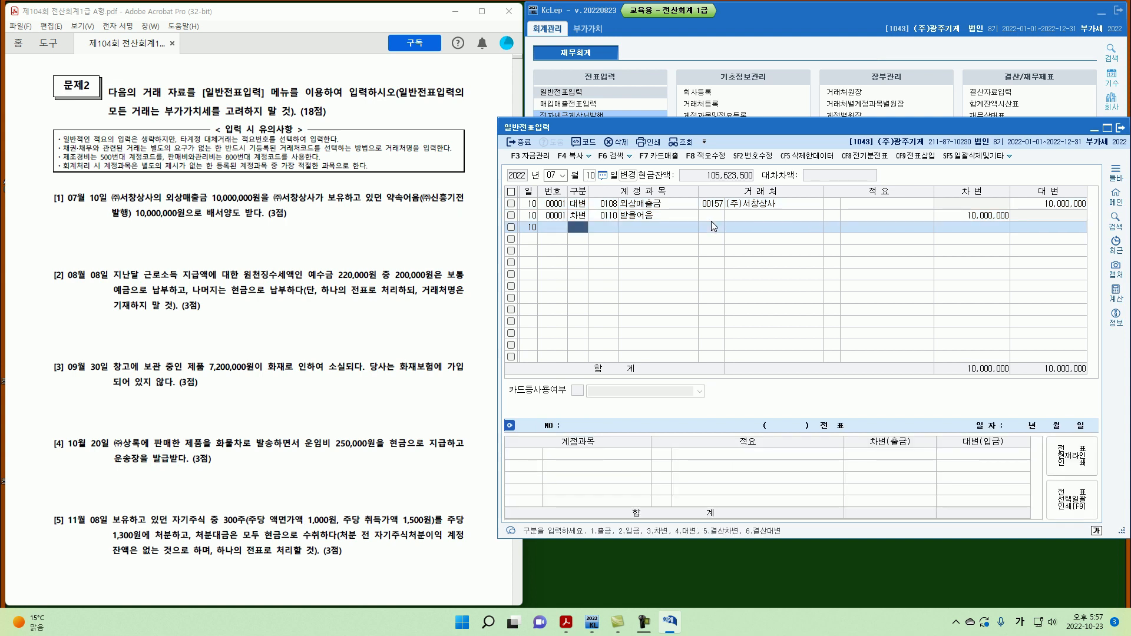
{"action": "left_click", "coordinate": [715, 216]}
{"action": "type", "text": "신흥"}
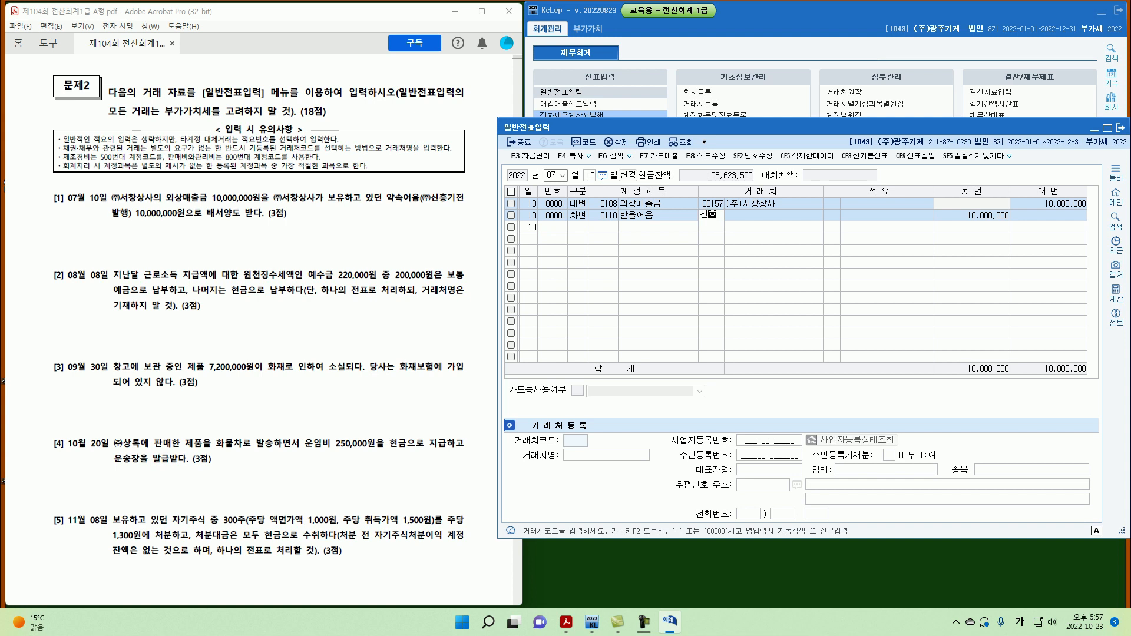
{"action": "key", "text": "Return"}
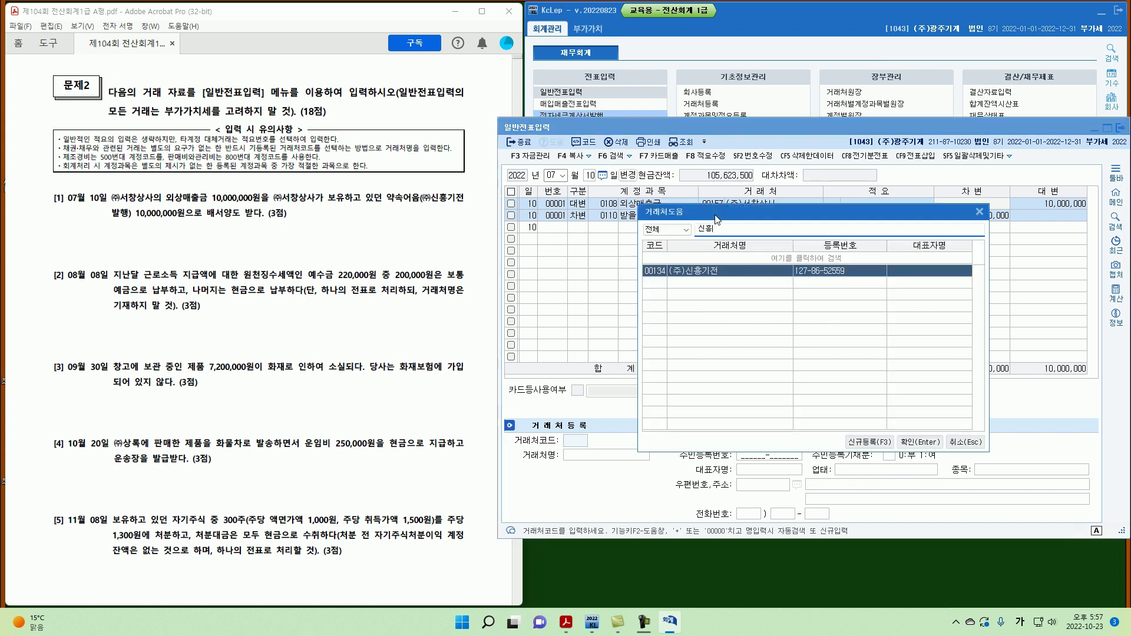
{"action": "left_click", "coordinate": [916, 441]}
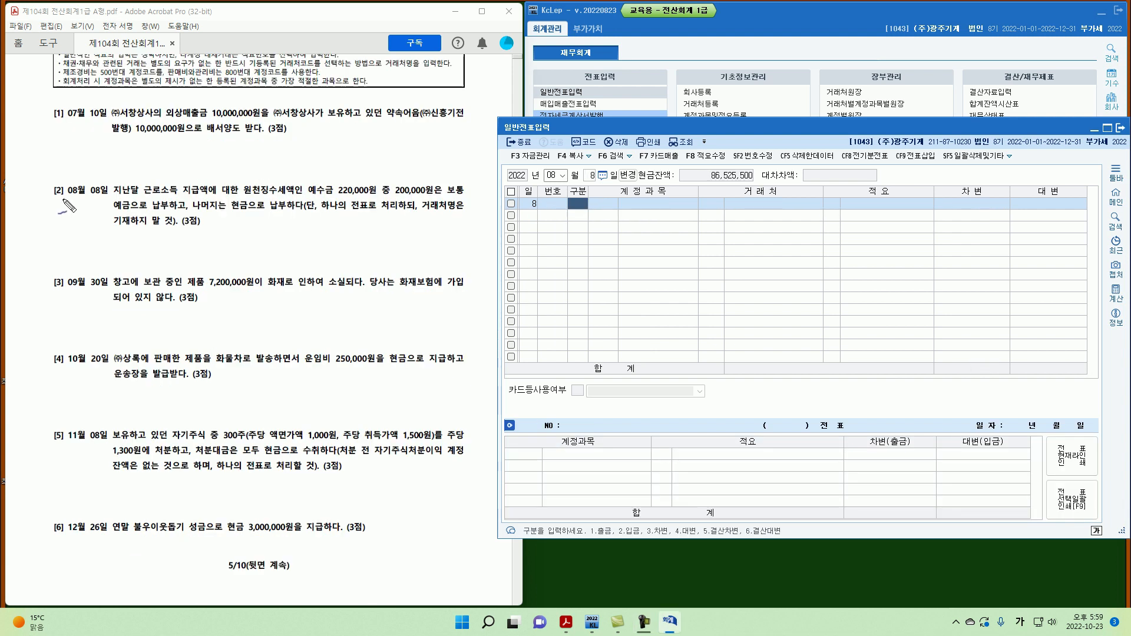
{"action": "mouse_move", "coordinate": [65, 203]}
{"action": "left_mouse_down"}
{"action": "mouse_move", "coordinate": [62, 190]}
{"action": "mouse_move", "coordinate": [104, 201]}
{"action": "left_mouse_up"}
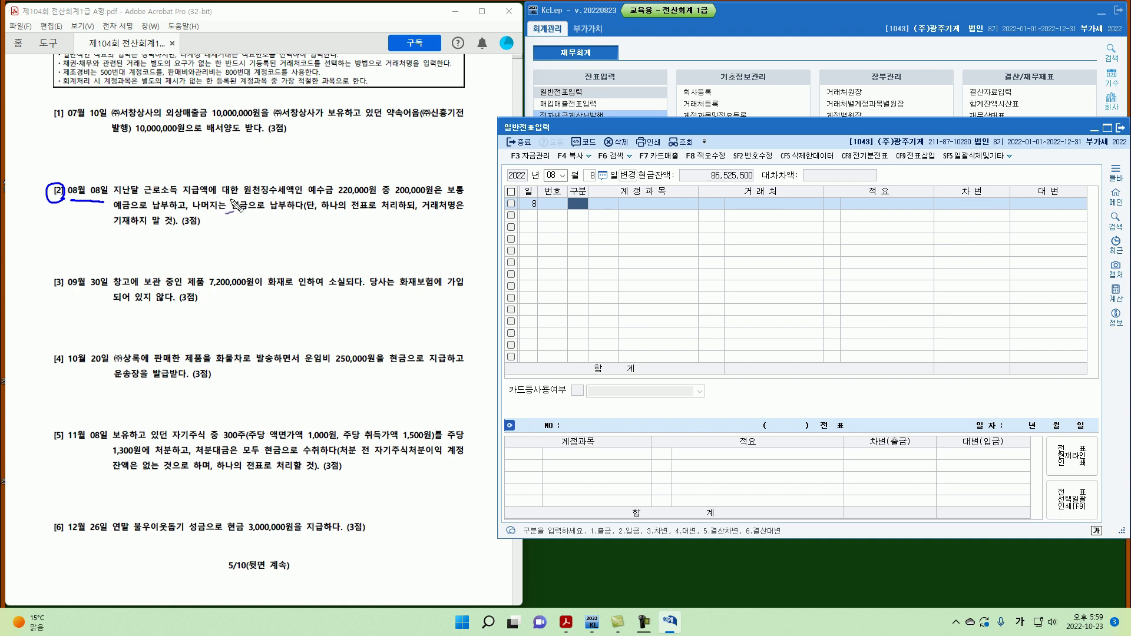
{"action": "mouse_move", "coordinate": [308, 204]}
{"action": "left_mouse_down"}
{"action": "mouse_move", "coordinate": [374, 196]}
{"action": "mouse_move", "coordinate": [392, 221]}
{"action": "mouse_move", "coordinate": [440, 196]}
{"action": "left_mouse_up"}
{"action": "mouse_move", "coordinate": [176, 213]}
{"action": "left_mouse_down"}
{"action": "mouse_move", "coordinate": [147, 201]}
{"action": "mouse_move", "coordinate": [167, 214]}
{"action": "left_mouse_up"}
{"action": "left_click_drag", "start_coordinate": [235, 224], "coordinate": [270, 212]}
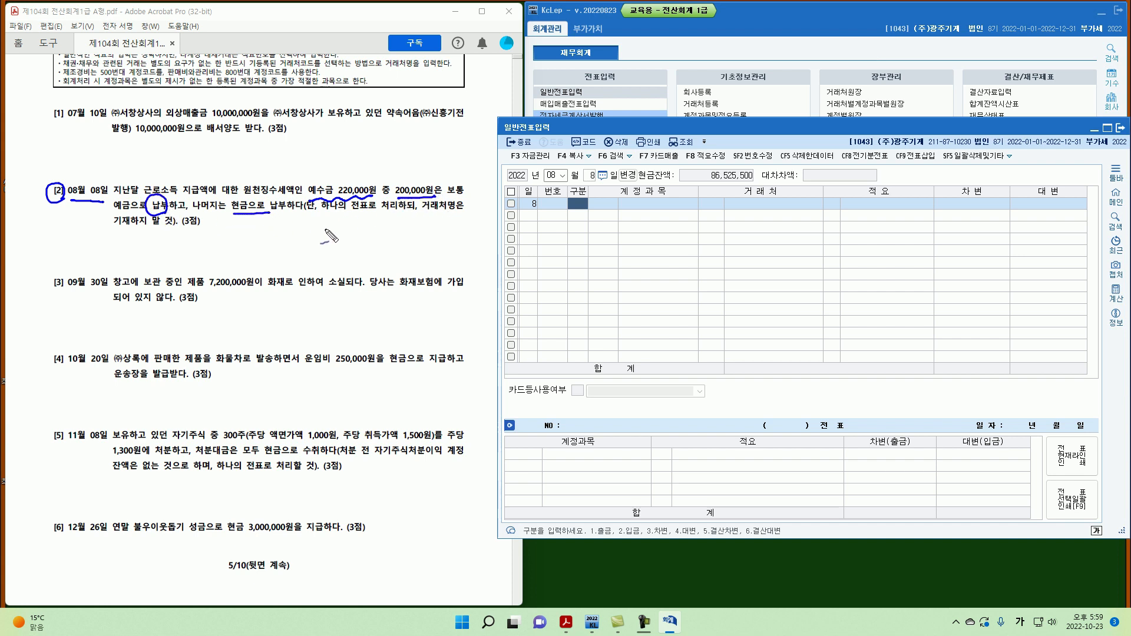
{"action": "left_click_drag", "start_coordinate": [356, 226], "coordinate": [362, 225]}
{"action": "left_click_drag", "start_coordinate": [349, 272], "coordinate": [356, 269]}
{"action": "key", "text": "Escape"}
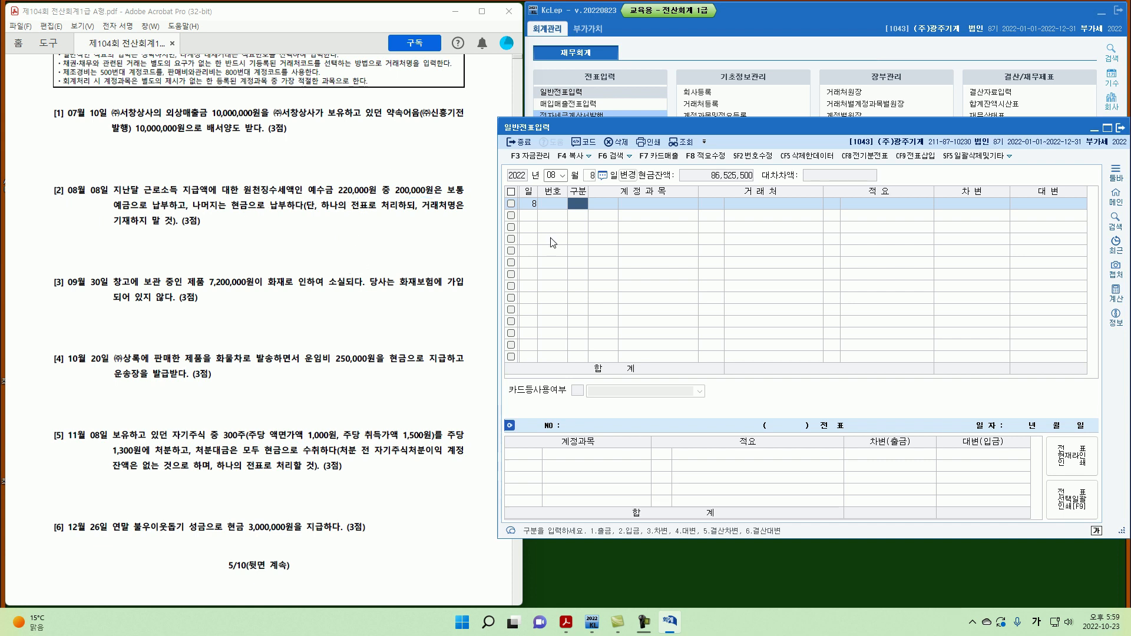
Step: In 일반전표입력 for August 8, enter a 차변 line for 예수금 (0254) of 220,000 without a vendor
{"action": "type", "text": "3"}
{"action": "key", "text": "Return"}
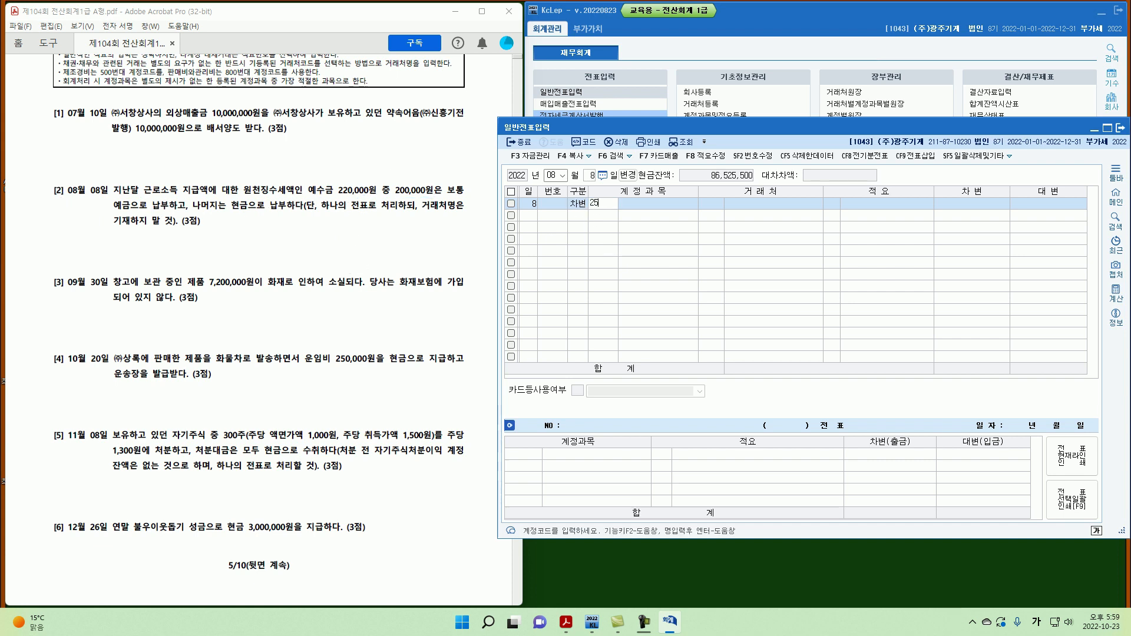
{"action": "type", "text": "예수"}
{"action": "key", "text": "Return"}
{"action": "key", "text": "Return"}
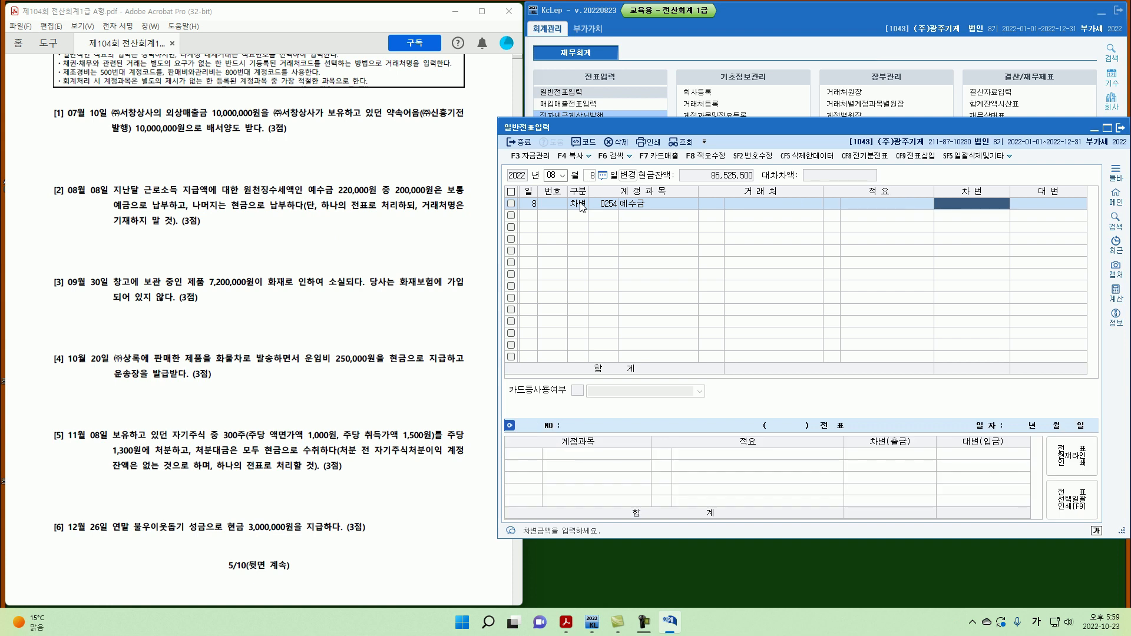
{"action": "type", "text": "220"}
{"action": "key", "text": "Return"}
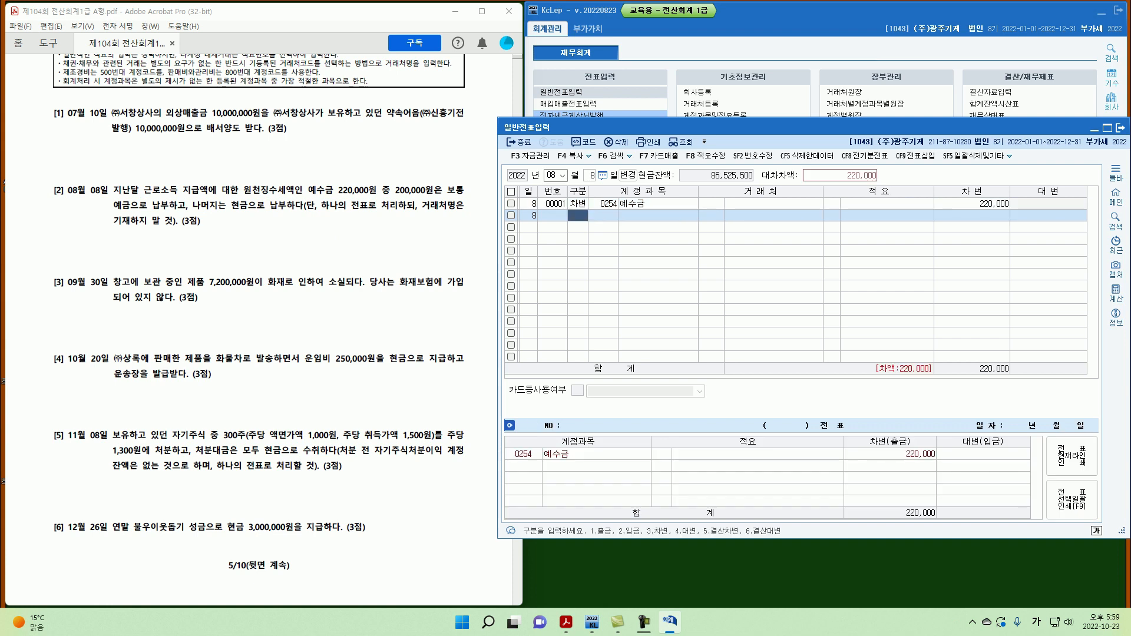
Step: Add a 대변 line for 보통예금 (0103) of 200,000 to the August 8 voucher
{"action": "type", "text": "4"}
{"action": "key", "text": "Return"}
{"action": "type", "text": "103"}
{"action": "key", "text": "Return"}
{"action": "key", "text": "Return"}
{"action": "key", "text": "Return"}
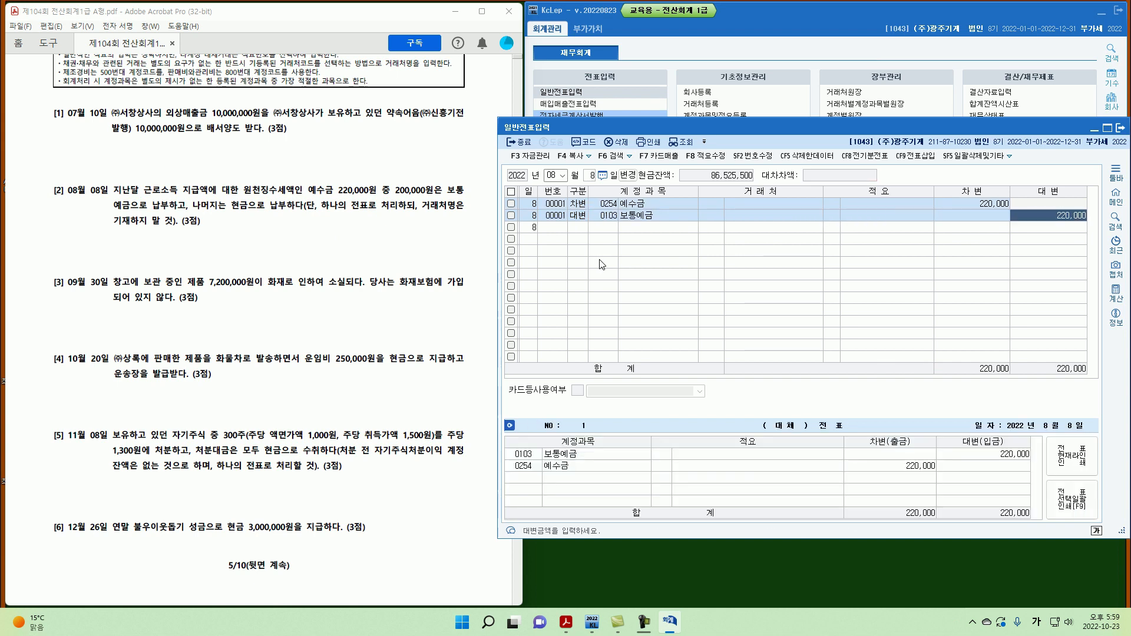
{"action": "type", "text": "200000"}
{"action": "key", "text": "Return"}
Step: Add a 대변 line for 현금 (account 101) to the August 8 voucher for the remaining withholding tax
{"action": "type", "text": "4"}
{"action": "key", "text": "Return"}
{"action": "type", "text": "101"}
{"action": "key", "text": "Return"}
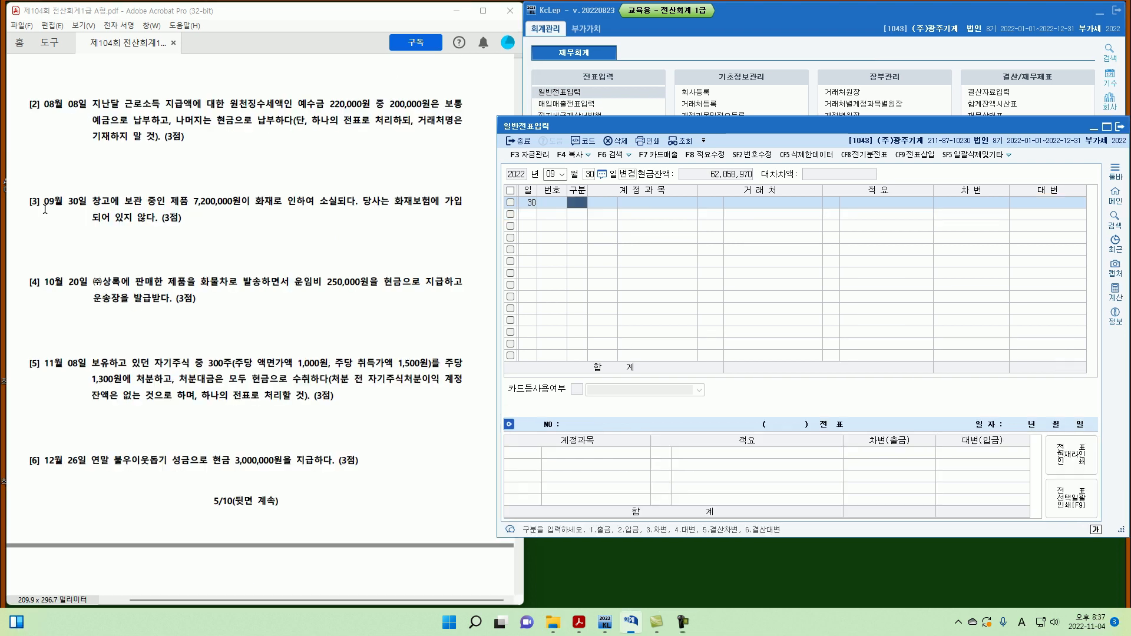
{"action": "mouse_move", "coordinate": [38, 193]}
{"action": "left_mouse_down"}
{"action": "mouse_move", "coordinate": [42, 207]}
{"action": "mouse_move", "coordinate": [86, 210]}
{"action": "left_mouse_up"}
{"action": "left_click_drag", "start_coordinate": [174, 207], "coordinate": [231, 206]}
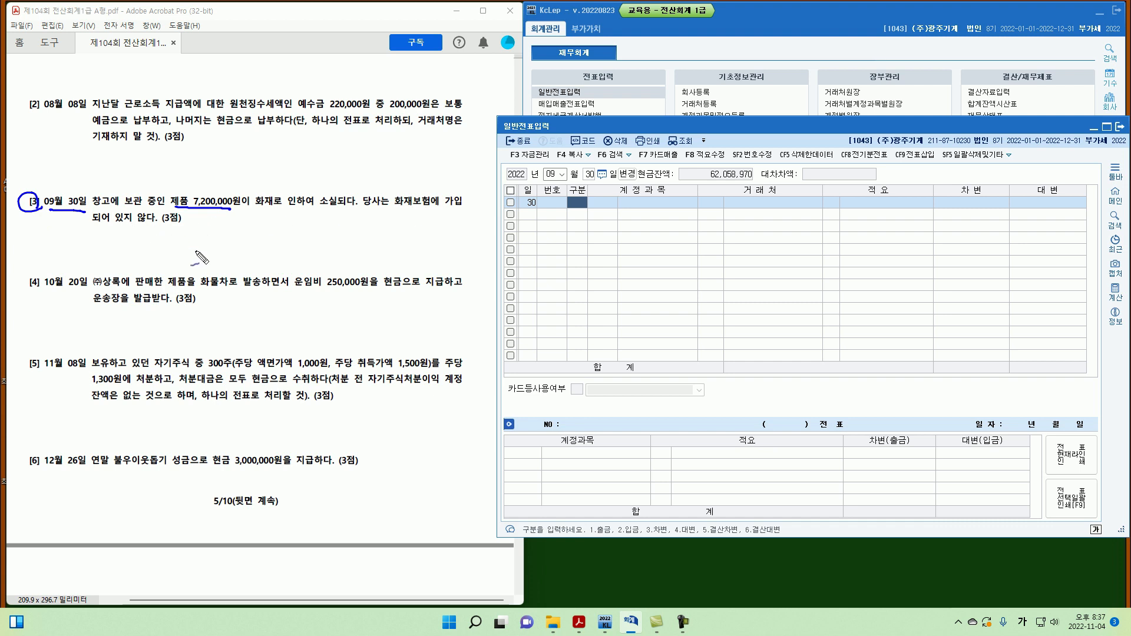
{"action": "key", "text": "Escape"}
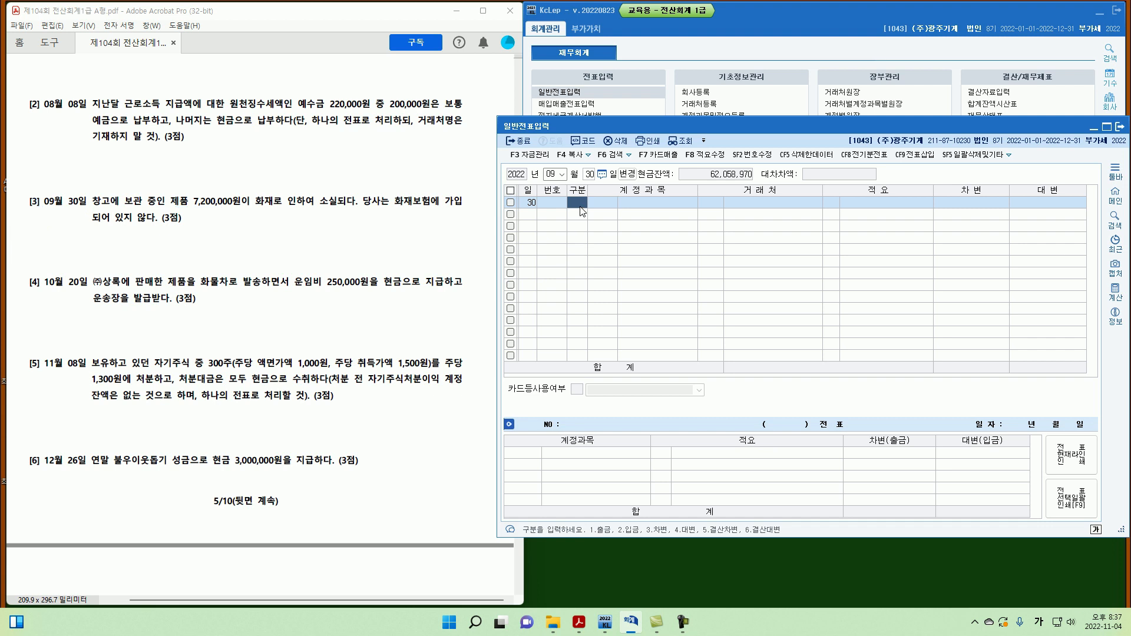
Step: In 일반전표입력 for September 30, enter a 대변 line for 제품 (0150) of 7,200,000 with 적요 8, 타계정으로 대체액
{"action": "type", "text": "1"}
{"action": "key", "text": "Return"}
{"action": "left_click", "coordinate": [580, 205]}
{"action": "type", "text": "4"}
{"action": "key", "text": "Return"}
{"action": "type", "text": "150"}
{"action": "key", "text": "Return"}
{"action": "key", "text": "Return"}
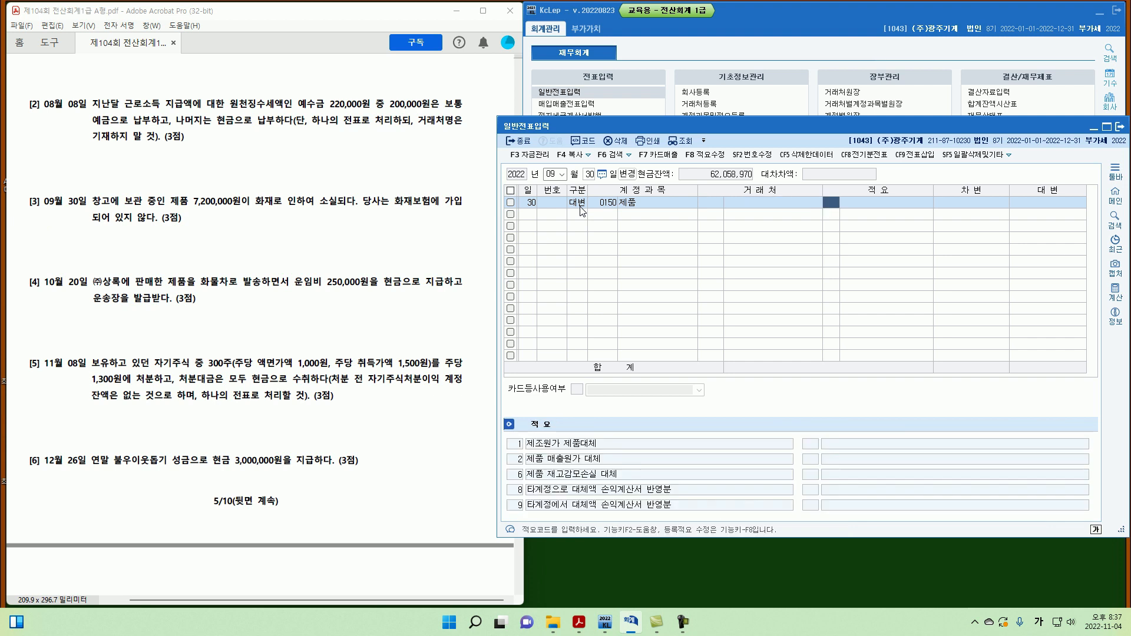
{"action": "type", "text": "8"}
{"action": "key", "text": "Return"}
{"action": "key", "text": "Return"}
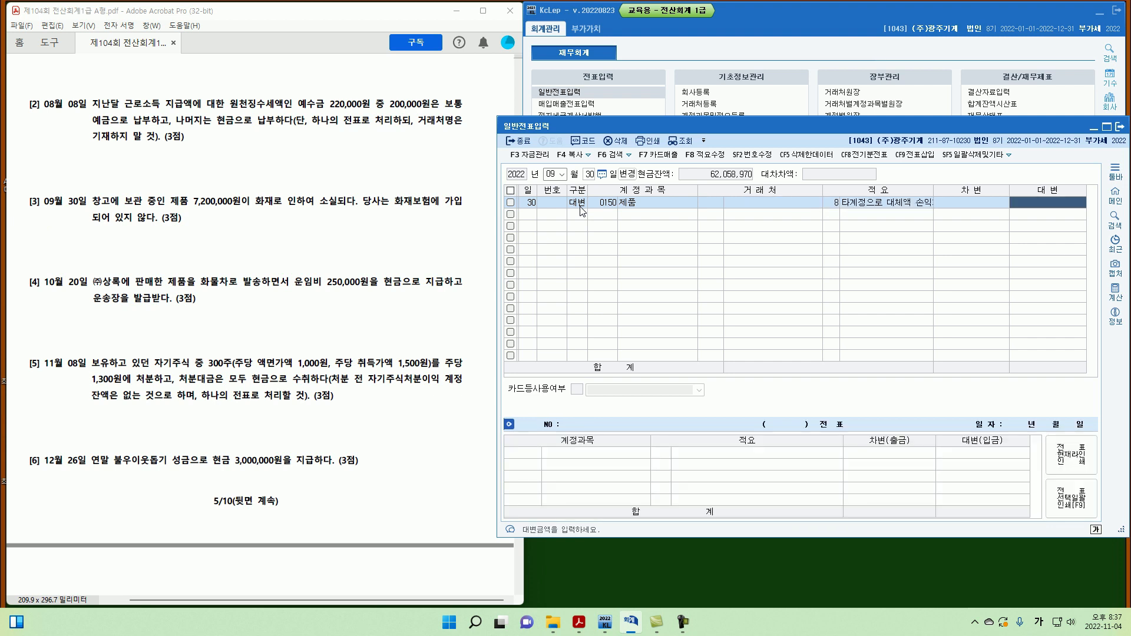
{"action": "type", "text": "7,200,000"}
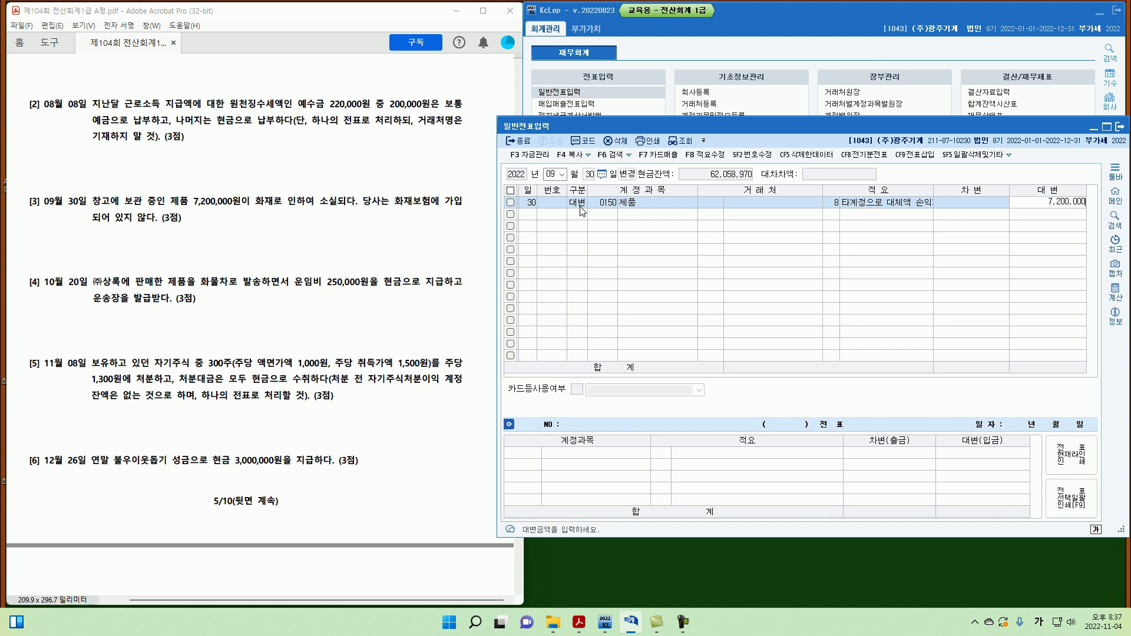
{"action": "key", "text": "Return"}
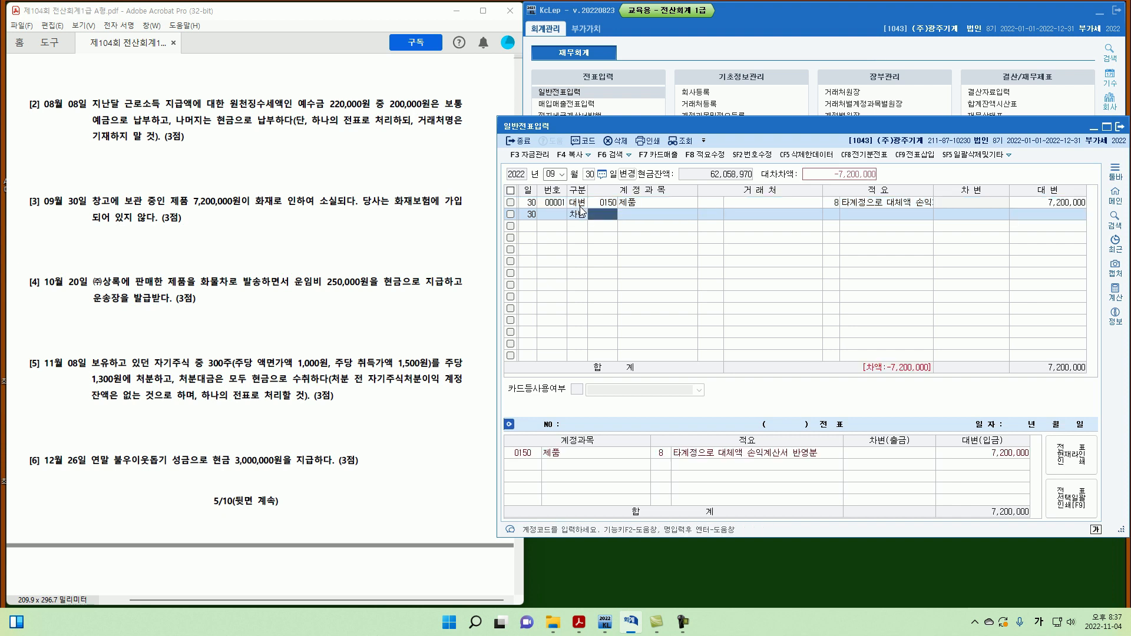
Step: Add a 차변 line for 재해손실 (0961) to the September 30 voucher
{"action": "type", "text": "재해"}
{"action": "key", "text": "Return"}
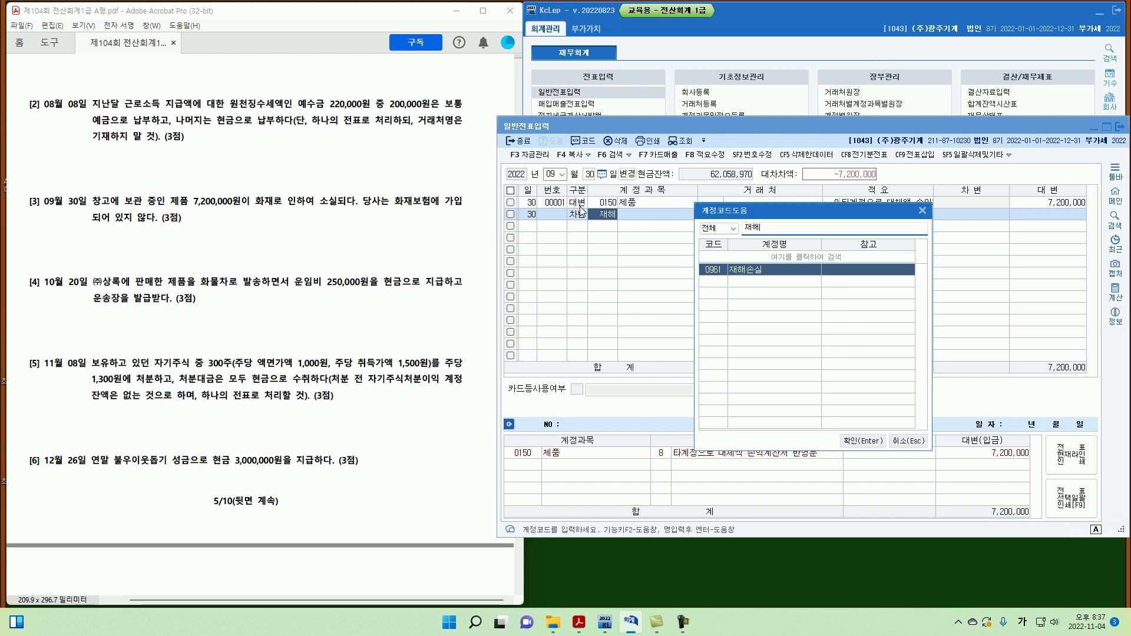
{"action": "key", "text": "Return"}
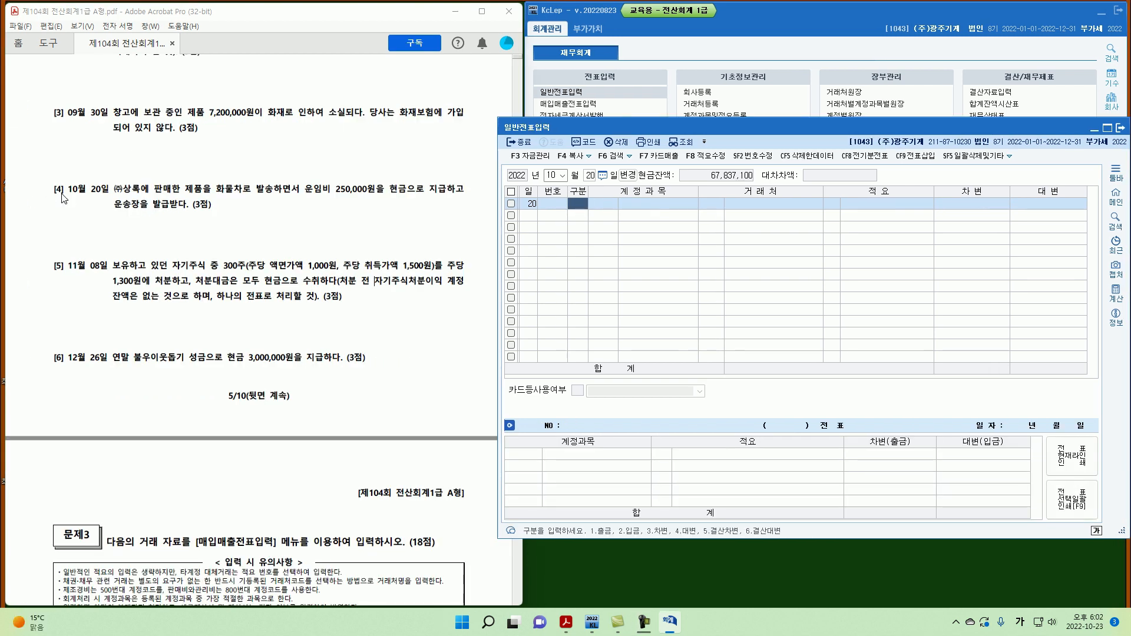
{"action": "mouse_move", "coordinate": [65, 195]}
{"action": "left_mouse_down"}
{"action": "mouse_move", "coordinate": [69, 208]}
{"action": "mouse_move", "coordinate": [105, 199]}
{"action": "left_mouse_up"}
{"action": "left_click_drag", "start_coordinate": [180, 212], "coordinate": [187, 208]}
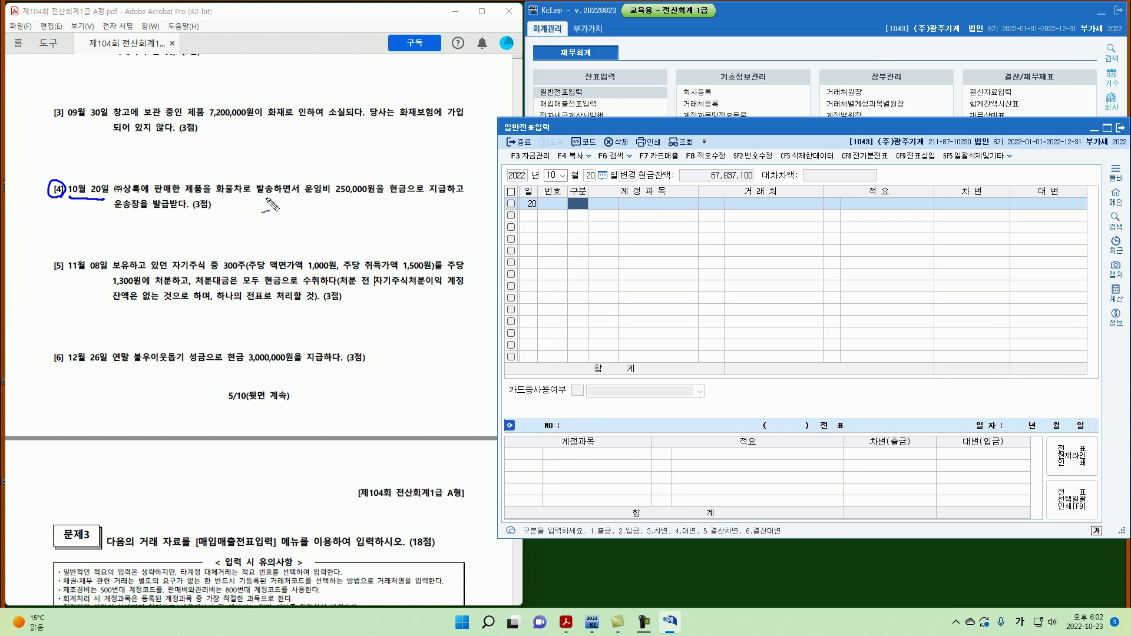
{"action": "left_click_drag", "start_coordinate": [305, 199], "coordinate": [411, 193]}
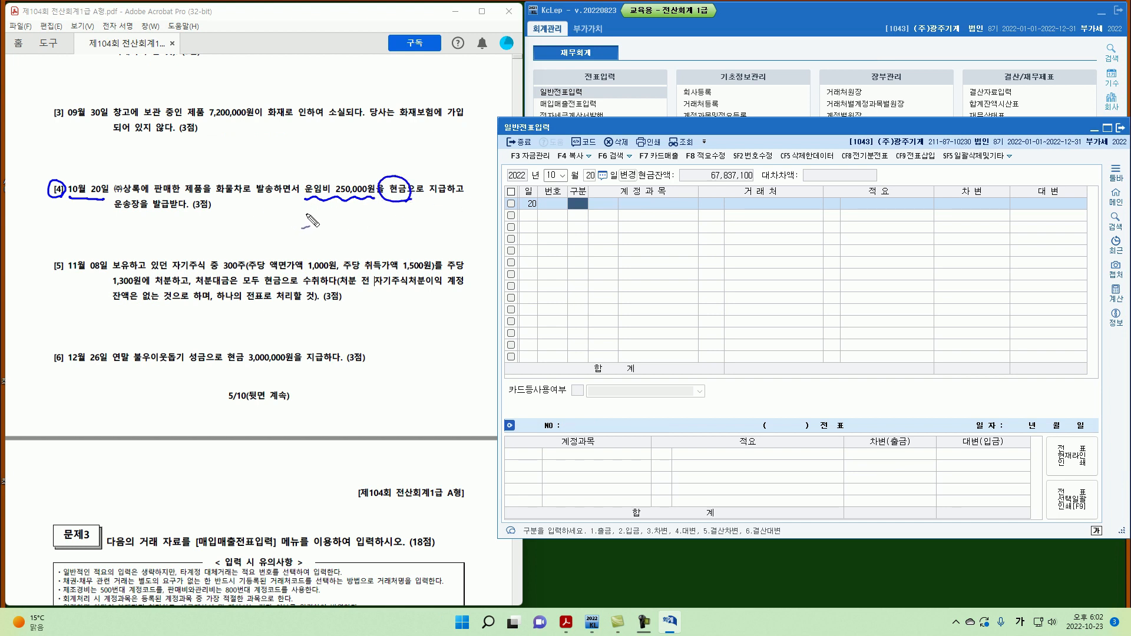
{"action": "key", "text": "Escape"}
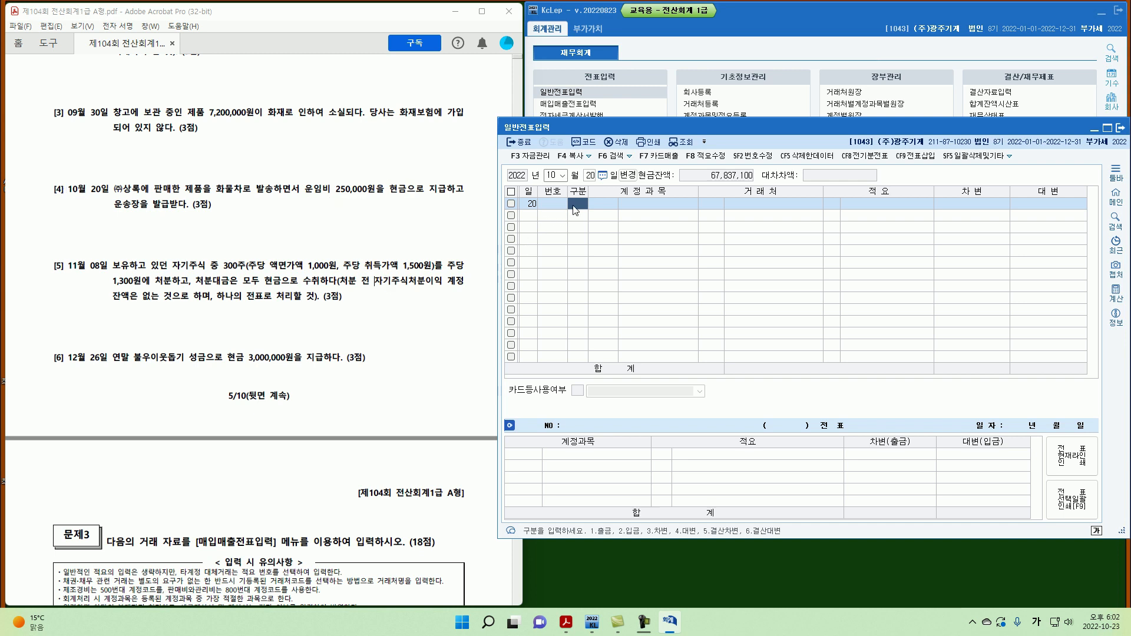
Step: In the October 20 voucher, enter a 차변 line of 250,000 for the freight cost (account 0824) without a vendor
{"action": "type", "text": "3"}
{"action": "key", "text": "Return"}
{"action": "type", "text": "0824"}
{"action": "key", "text": "Return"}
{"action": "key", "text": "Return"}
{"action": "key", "text": "Return"}
{"action": "type", "text": "250000"}
{"action": "key", "text": "Return"}
{"action": "key", "text": "Return"}
Step: Add a 대변 line for 현금 (account 101) to the October 20 voucher
{"action": "type", "text": "4"}
{"action": "key", "text": "Return"}
{"action": "type", "text": "101"}
{"action": "key", "text": "Return"}
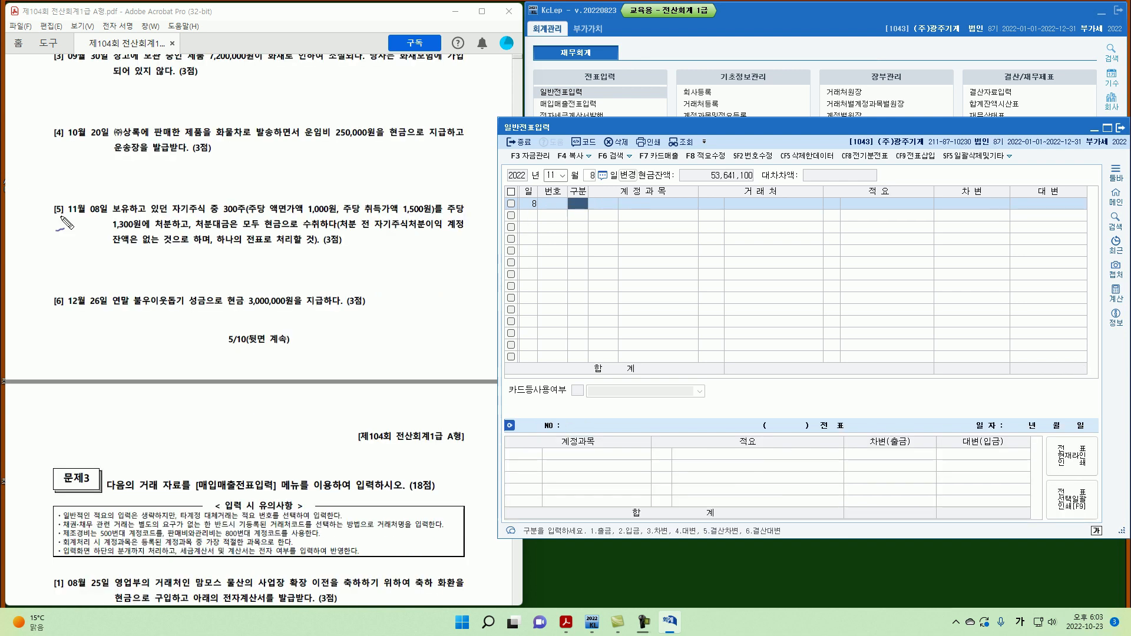
{"action": "mouse_move", "coordinate": [64, 219]}
{"action": "left_mouse_down"}
{"action": "mouse_move", "coordinate": [51, 213]}
{"action": "mouse_move", "coordinate": [106, 215]}
{"action": "left_mouse_up"}
{"action": "mouse_move", "coordinate": [200, 228]}
{"action": "left_mouse_down"}
{"action": "mouse_move", "coordinate": [246, 215]}
{"action": "mouse_move", "coordinate": [252, 228]}
{"action": "left_mouse_up"}
{"action": "mouse_move", "coordinate": [321, 229]}
{"action": "left_mouse_down"}
{"action": "mouse_move", "coordinate": [420, 214]}
{"action": "mouse_move", "coordinate": [423, 227]}
{"action": "left_mouse_up"}
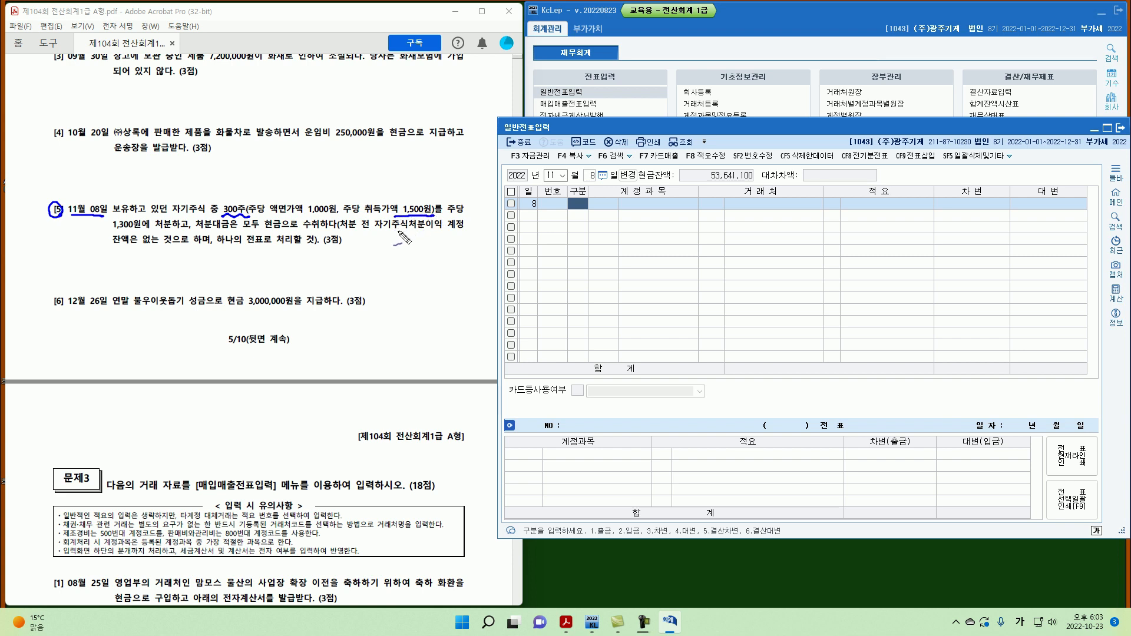
{"action": "left_click_drag", "start_coordinate": [356, 246], "coordinate": [363, 243]}
{"action": "mouse_move", "coordinate": [113, 245]}
{"action": "left_mouse_down"}
{"action": "mouse_move", "coordinate": [171, 230]}
{"action": "mouse_move", "coordinate": [213, 256]}
{"action": "left_mouse_up"}
{"action": "mouse_move", "coordinate": [282, 232]}
{"action": "left_mouse_down"}
{"action": "mouse_move", "coordinate": [274, 223]}
{"action": "mouse_move", "coordinate": [283, 232]}
{"action": "left_mouse_up"}
{"action": "mouse_move", "coordinate": [382, 245]}
{"action": "left_mouse_down"}
{"action": "mouse_move", "coordinate": [394, 231]}
{"action": "mouse_move", "coordinate": [450, 231]}
{"action": "left_mouse_up"}
{"action": "mouse_move", "coordinate": [159, 234]}
{"action": "left_mouse_down"}
{"action": "mouse_move", "coordinate": [139, 244]}
{"action": "mouse_move", "coordinate": [155, 252]}
{"action": "mouse_move", "coordinate": [126, 239]}
{"action": "mouse_move", "coordinate": [184, 271]}
{"action": "mouse_move", "coordinate": [190, 259]}
{"action": "mouse_move", "coordinate": [216, 270]}
{"action": "left_mouse_up"}
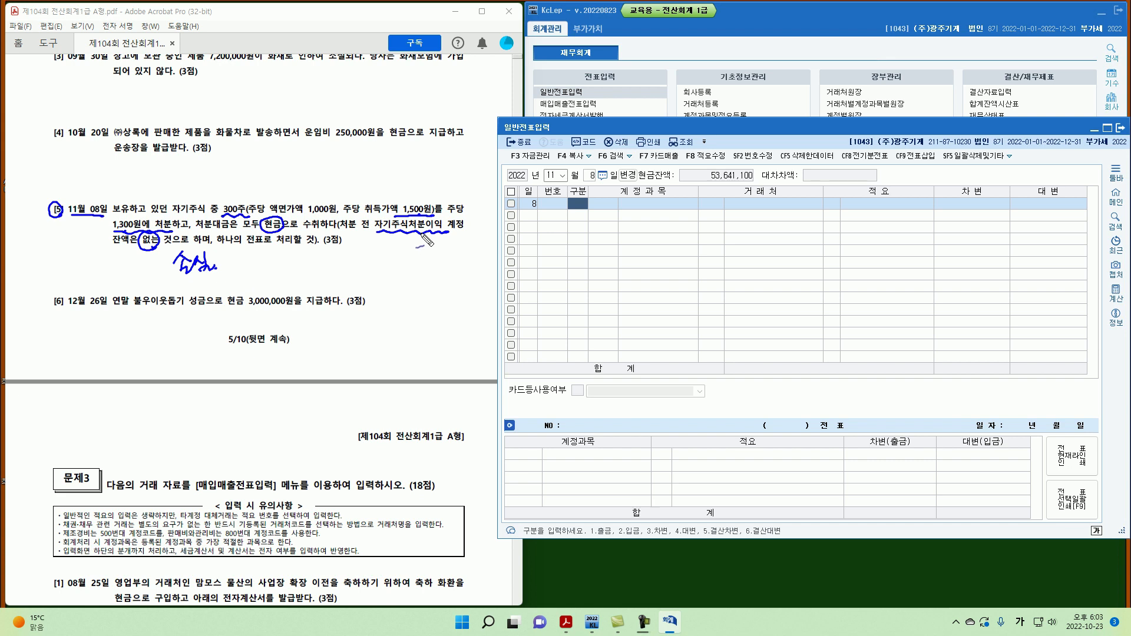
{"action": "left_click_drag", "start_coordinate": [401, 235], "coordinate": [415, 243]}
{"action": "left_click_drag", "start_coordinate": [414, 235], "coordinate": [401, 244]}
{"action": "key", "text": "Escape"}
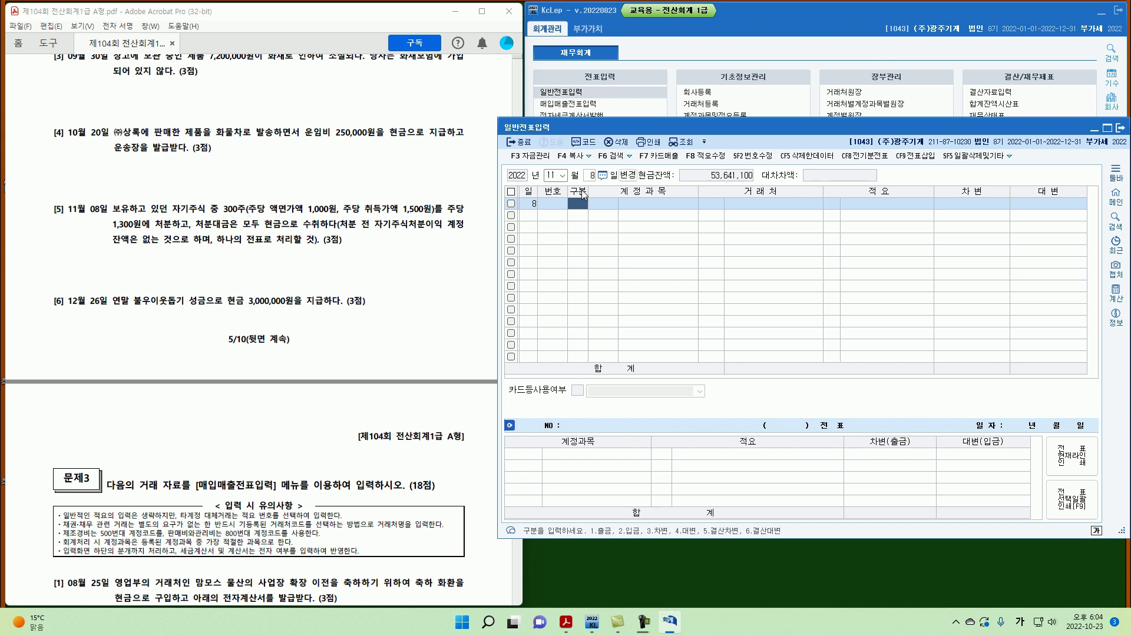
Step: In the November 8 voucher, enter a 대변 line for 자기주식 (0383) of 450,000 without a vendor
{"action": "type", "text": "4"}
{"action": "key", "text": "Return"}
{"action": "type", "text": "자기주"}
{"action": "key", "text": "Return"}
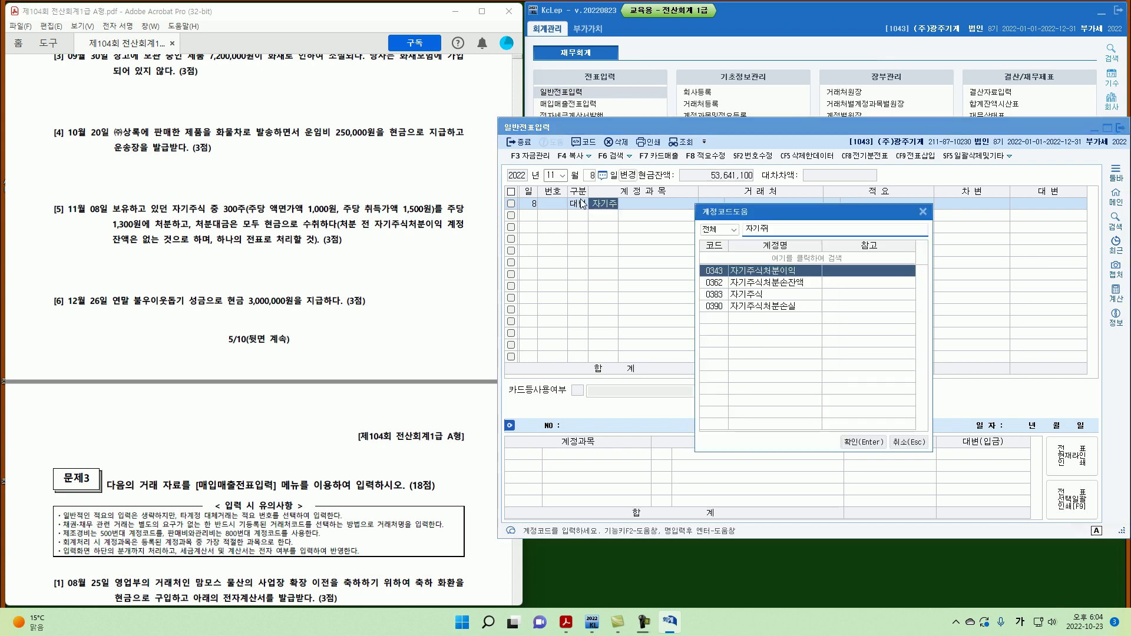
{"action": "key", "text": "Down"}
{"action": "key", "text": "Down"}
{"action": "key", "text": "Return"}
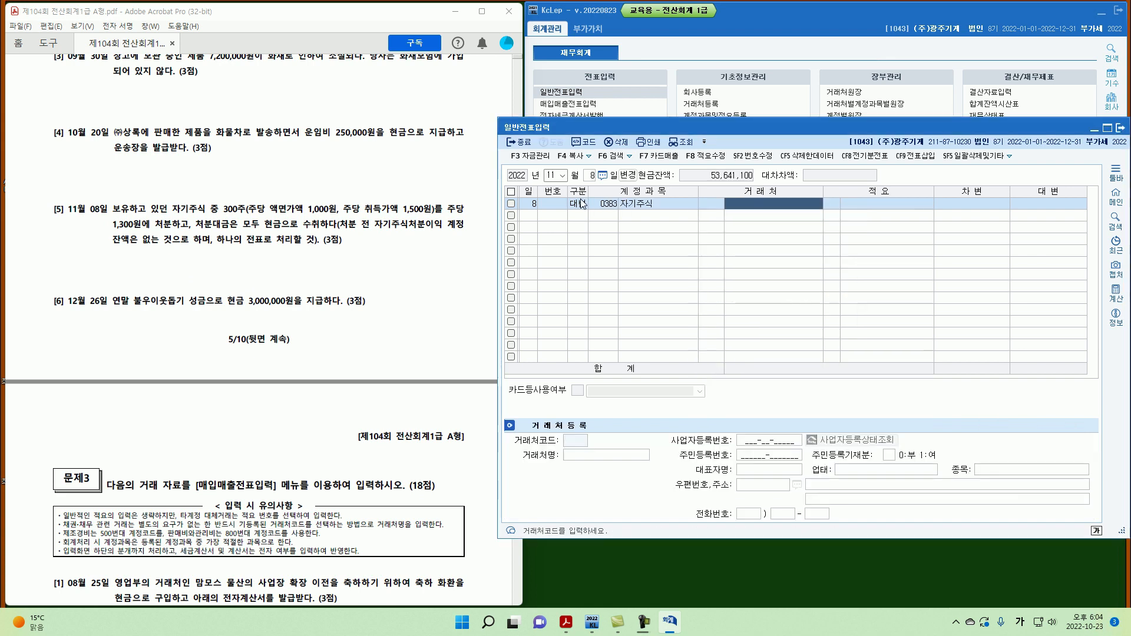
{"action": "key", "text": "Return"}
{"action": "key", "text": "Return"}
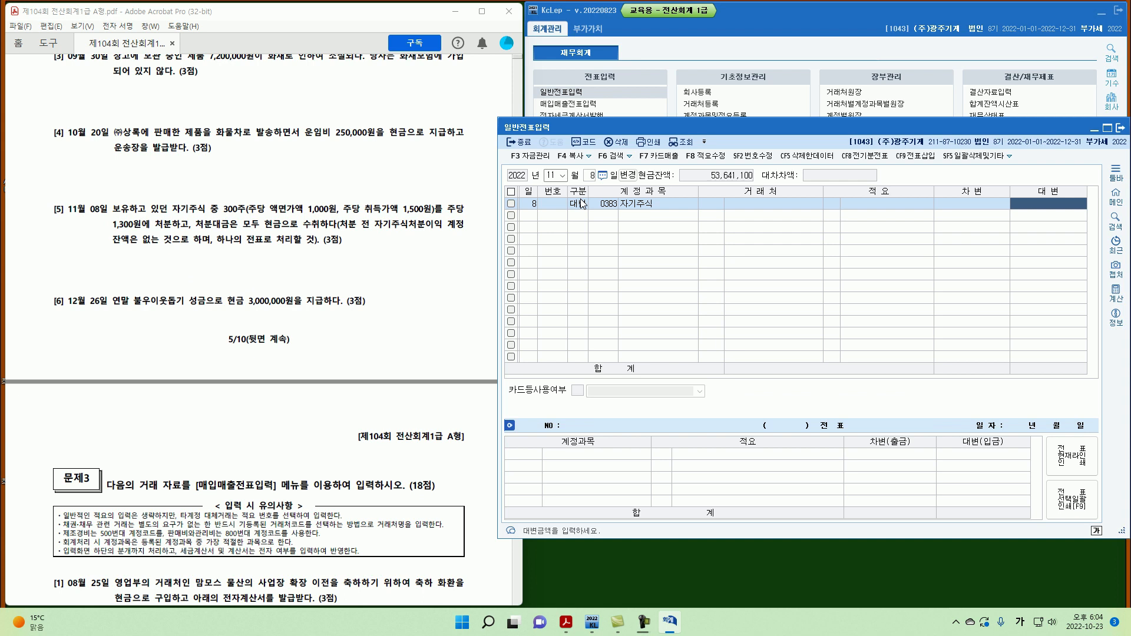
{"action": "type", "text": "4500000"}
{"action": "key", "text": "Return"}
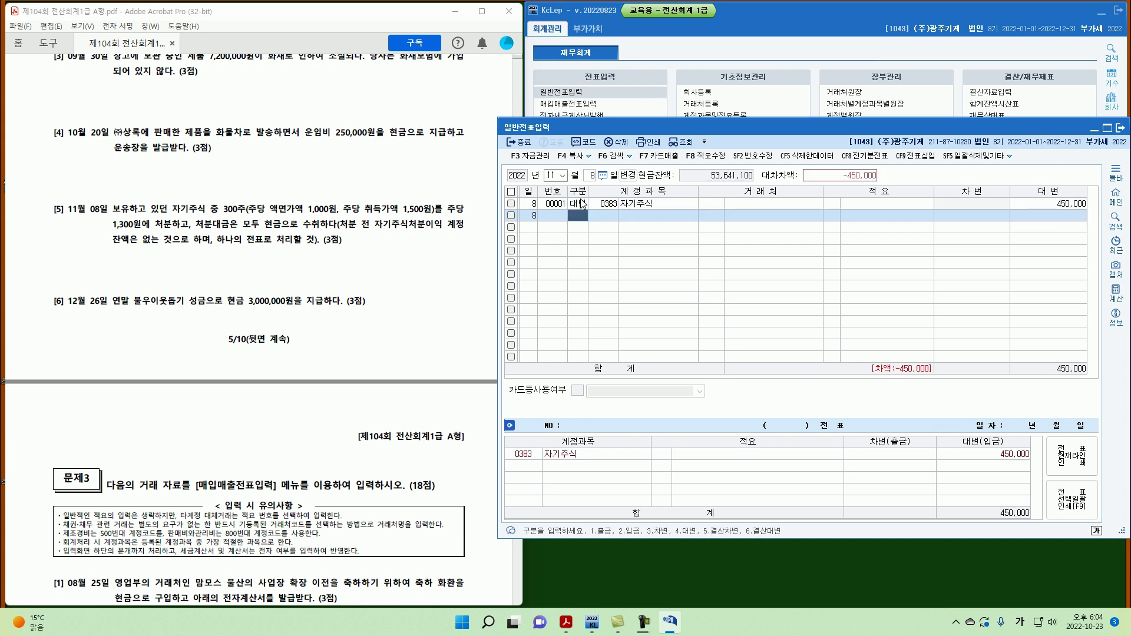
Step: Add a 차변 line for 현금 (0101) of 390,000 to the November 8 voucher
{"action": "type", "text": "3"}
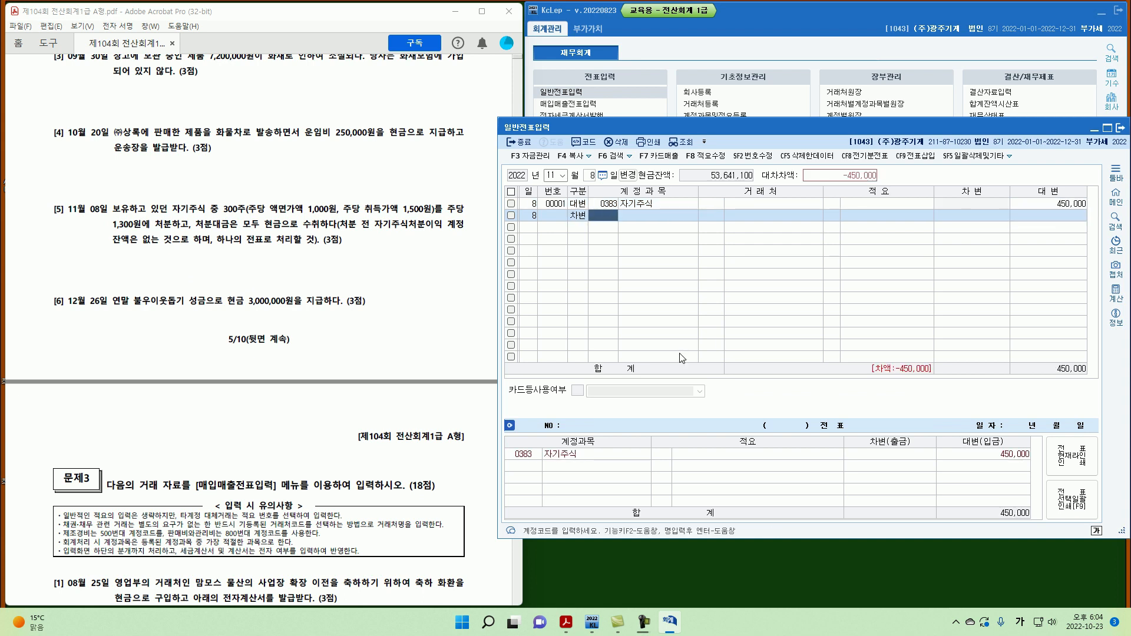
{"action": "type", "text": "101"}
{"action": "key", "text": "Return"}
{"action": "key", "text": "Return"}
{"action": "key", "text": "Return"}
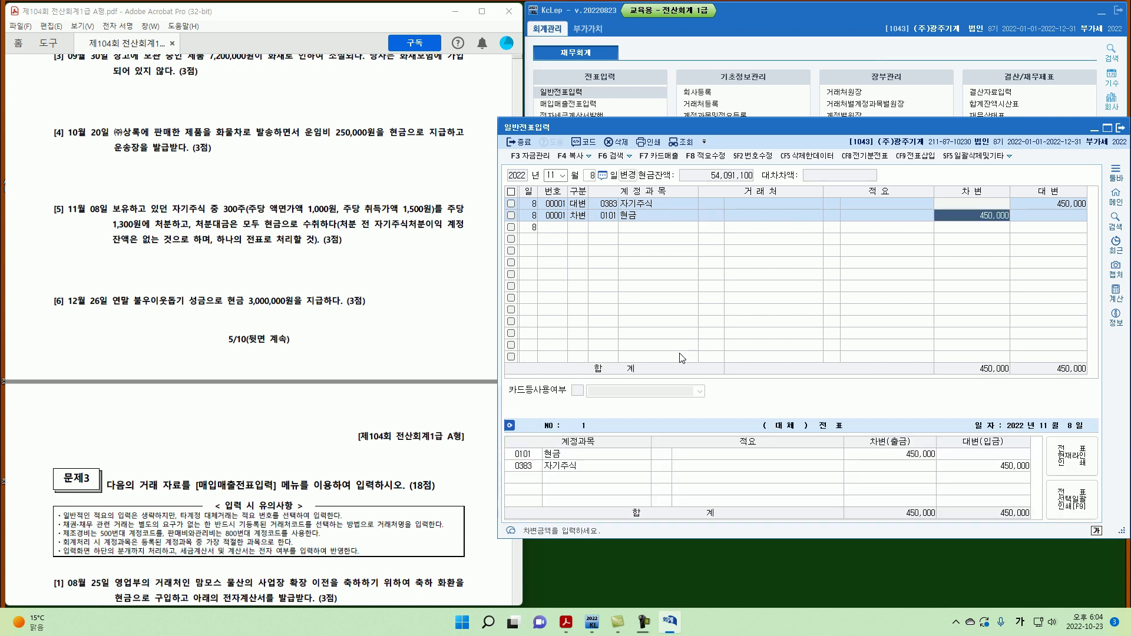
{"action": "type", "text": "390000"}
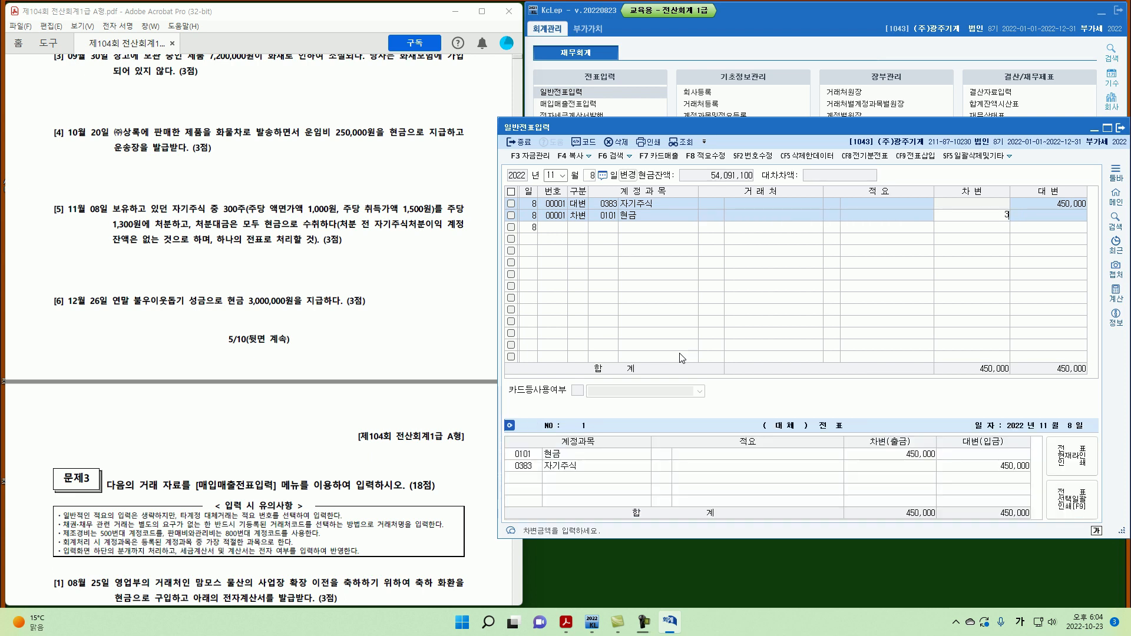
{"action": "key", "text": "Return"}
Step: Add a 차변 line for 자기주식처분손실 (0390) to the November 8 voucher
{"action": "type", "text": "3"}
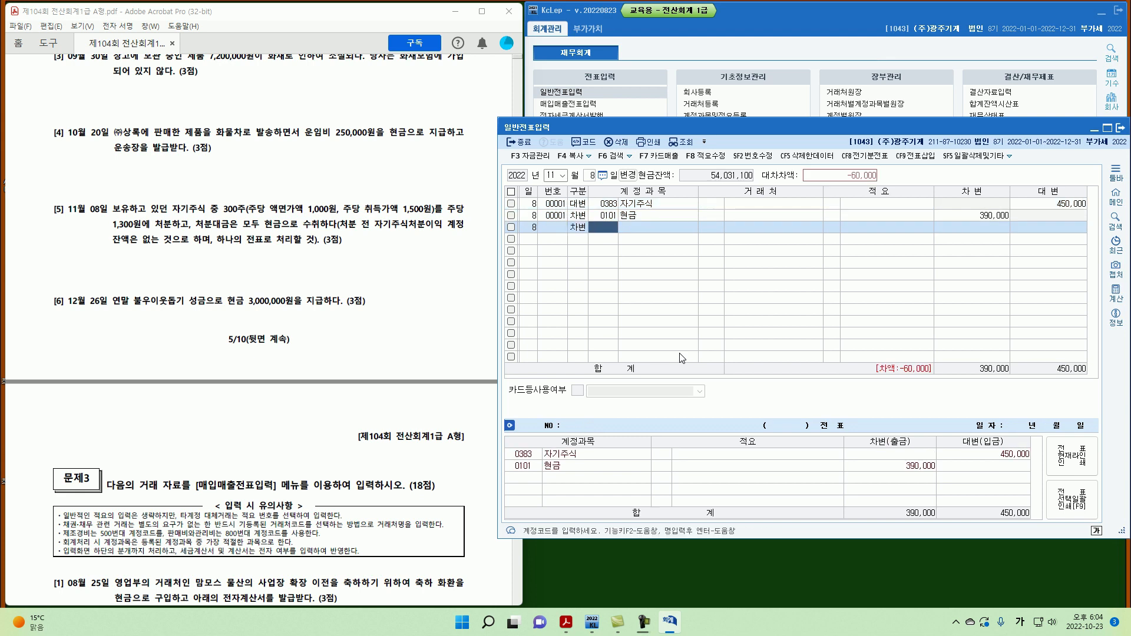
{"action": "type", "text": "자기주"}
{"action": "key", "text": "Return"}
{"action": "key", "text": "Down"}
{"action": "key", "text": "Down"}
{"action": "key", "text": "Down"}
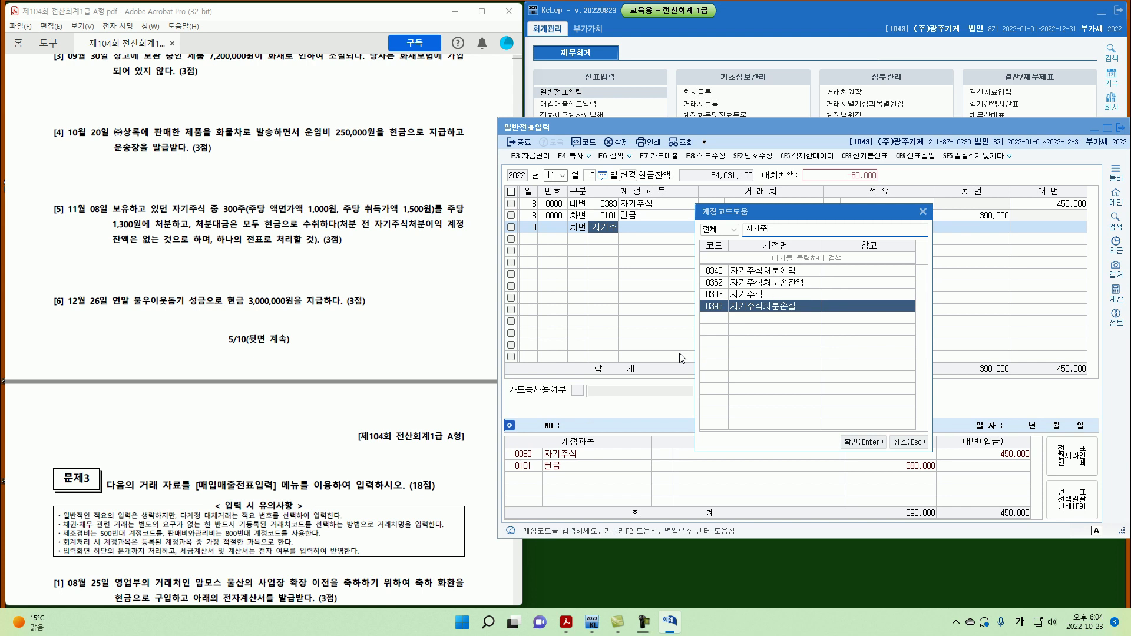
{"action": "key", "text": "Return"}
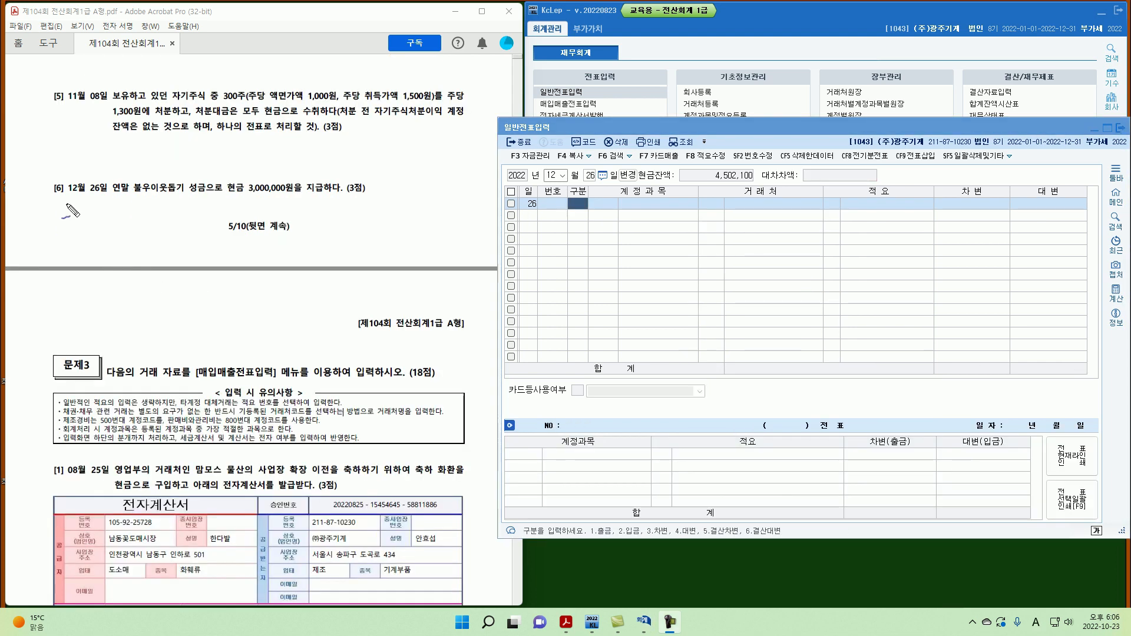
{"action": "mouse_move", "coordinate": [61, 177]}
{"action": "left_mouse_down"}
{"action": "mouse_move", "coordinate": [62, 194]}
{"action": "mouse_move", "coordinate": [106, 200]}
{"action": "left_mouse_up"}
{"action": "left_click", "coordinate": [232, 197]}
{"action": "left_click_drag", "start_coordinate": [232, 198], "coordinate": [288, 200]}
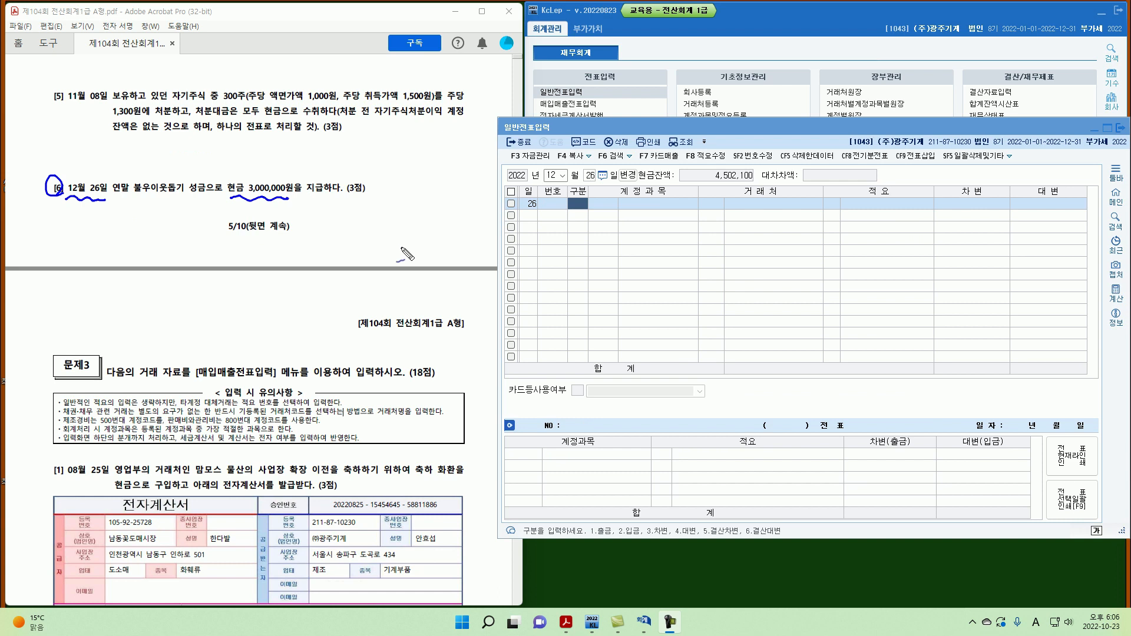
{"action": "key", "text": "Escape"}
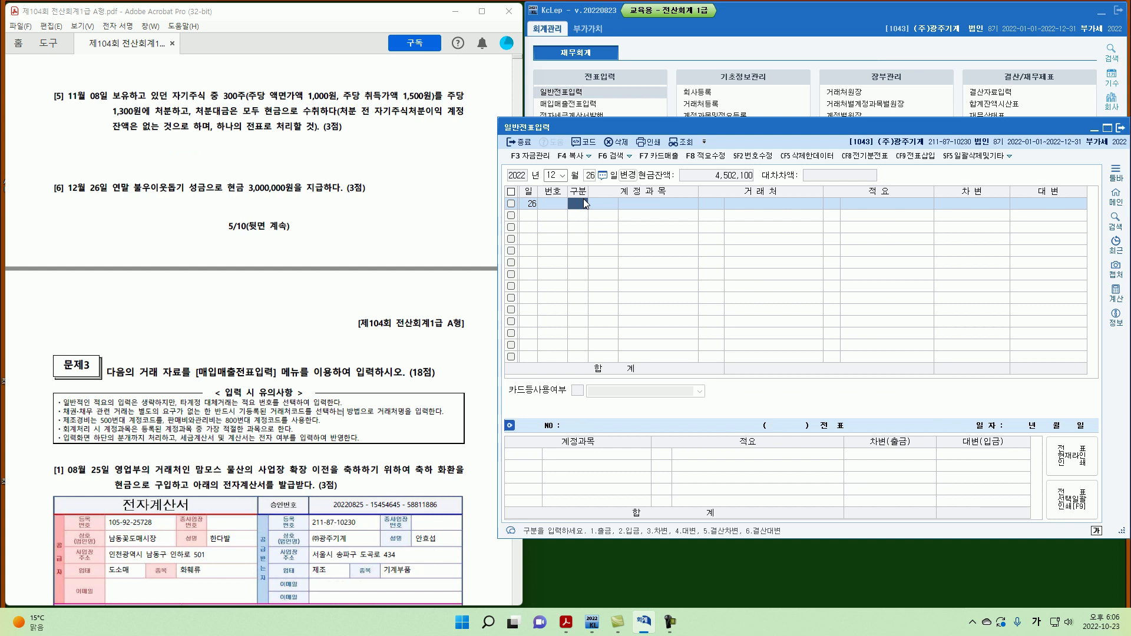
Step: In the December 26 voucher, enter a 출금 line for 기부금 (0953) of 3,000,000 without a vendor
{"action": "type", "text": "1"}
{"action": "type", "text": "953"}
{"action": "key", "text": "Return"}
{"action": "key", "text": "Return"}
{"action": "key", "text": "Return"}
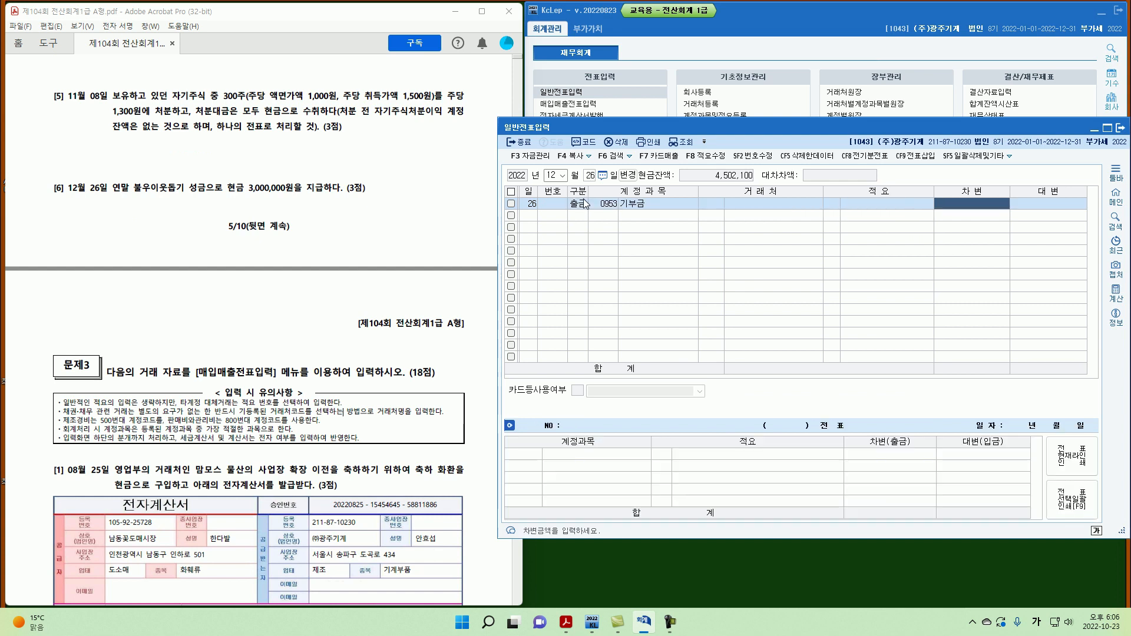
{"action": "type", "text": "3000000"}
{"action": "key", "text": "Return"}
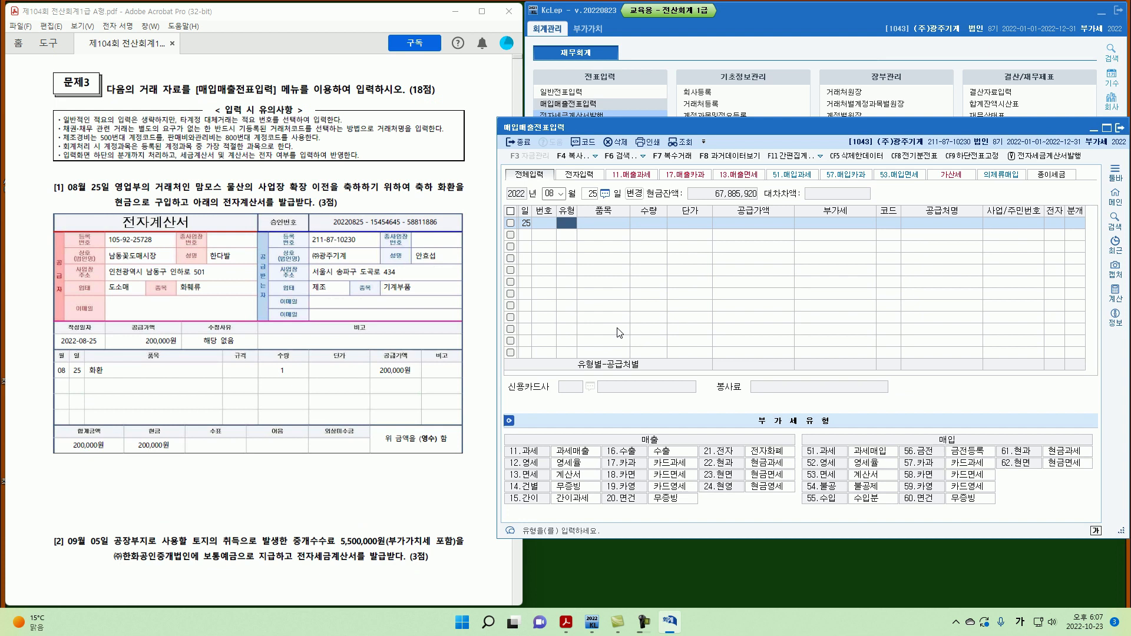
{"action": "mouse_move", "coordinate": [64, 182]}
{"action": "left_mouse_down"}
{"action": "mouse_move", "coordinate": [62, 200]}
{"action": "mouse_move", "coordinate": [177, 206]}
{"action": "left_mouse_up"}
{"action": "left_click_drag", "start_coordinate": [131, 197], "coordinate": [133, 199]}
{"action": "left_click_drag", "start_coordinate": [219, 224], "coordinate": [299, 210]}
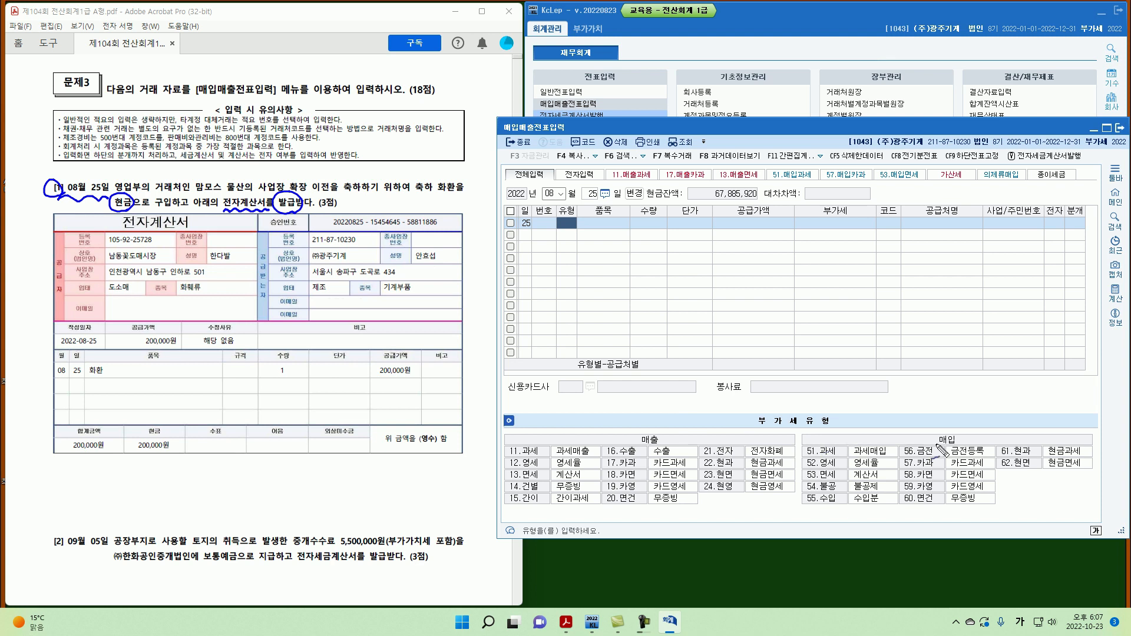
{"action": "mouse_move", "coordinate": [820, 471]}
{"action": "left_mouse_down"}
{"action": "mouse_move", "coordinate": [812, 488]}
{"action": "mouse_move", "coordinate": [838, 479]}
{"action": "mouse_move", "coordinate": [844, 494]}
{"action": "left_mouse_up"}
{"action": "key", "text": "Escape"}
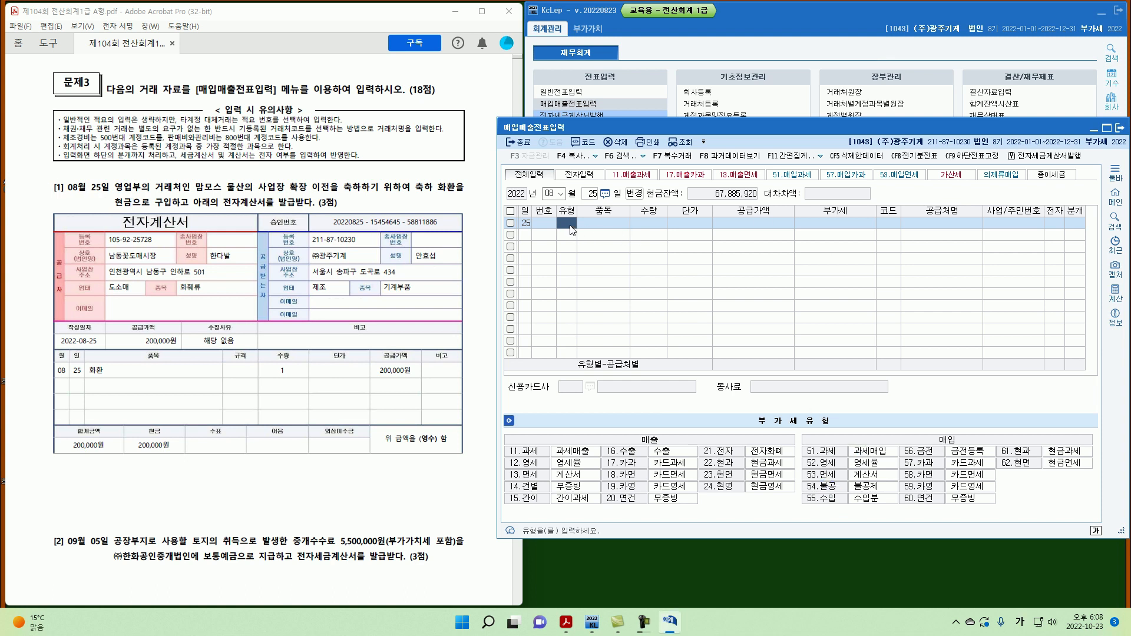
Step: In 매입매출전표입력 for August 25, enter a type 53 면세 purchase of 화환 with a 공급가액 of 200,000
{"action": "type", "text": "53"}
{"action": "key", "text": "Return"}
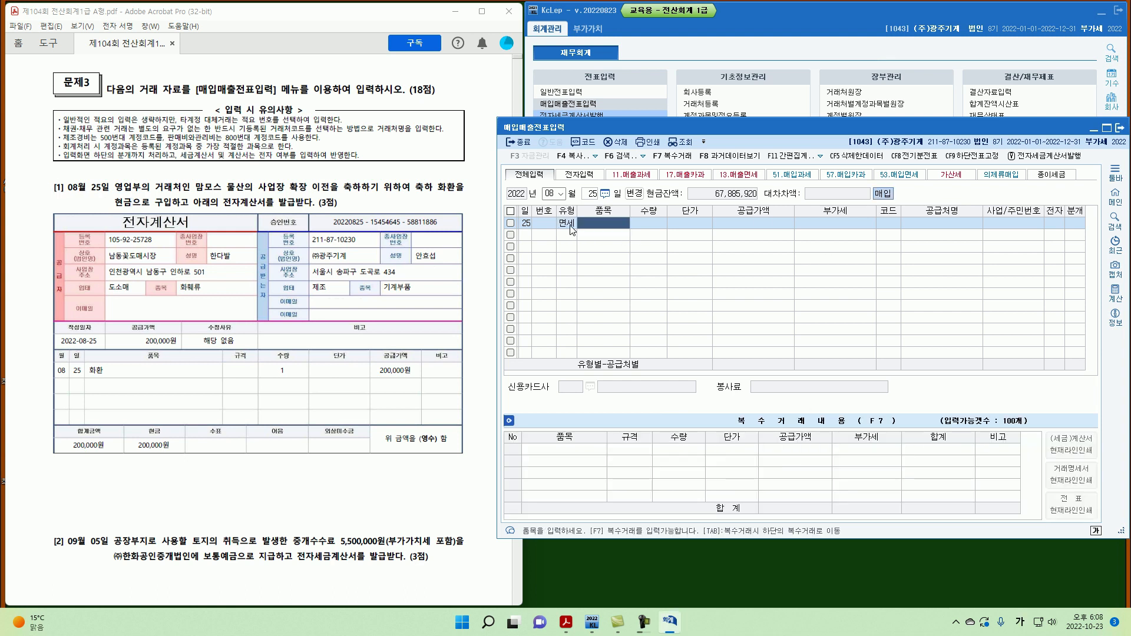
{"action": "type", "text": "화환"}
{"action": "key", "text": "Return"}
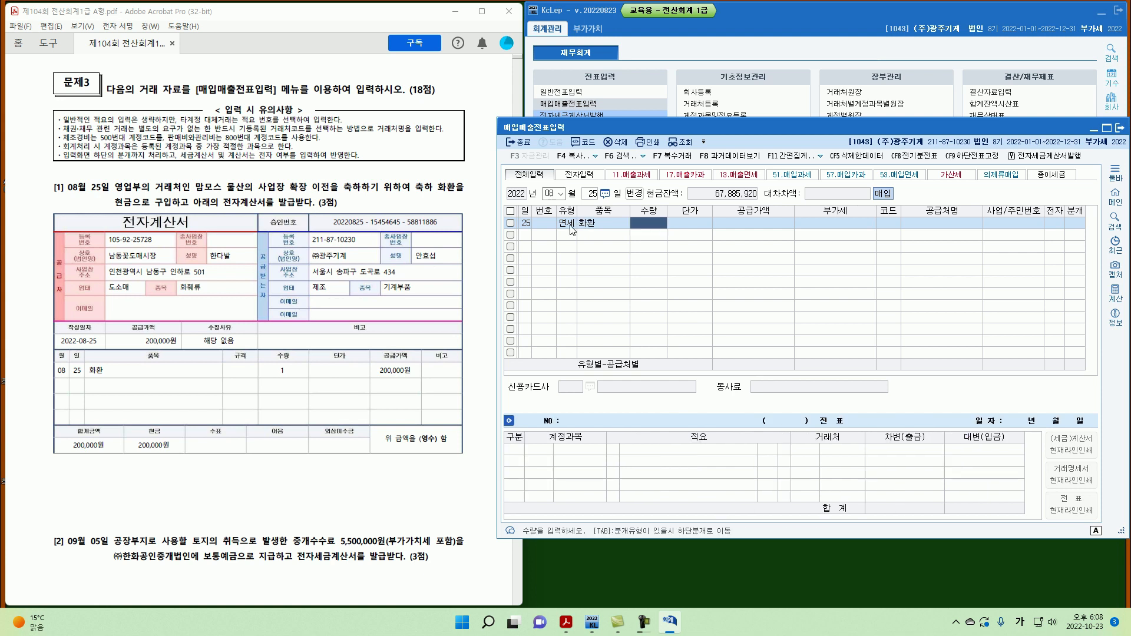
{"action": "key", "text": "Return"}
{"action": "key", "text": "Return"}
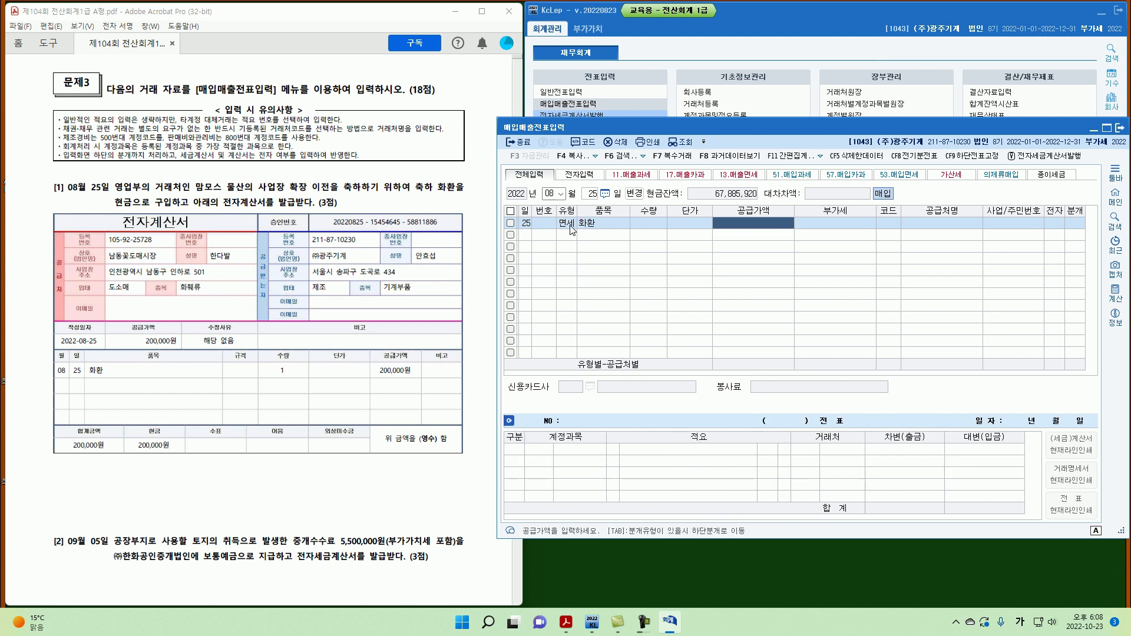
{"action": "type", "text": "200,000"}
{"action": "key", "text": "Return"}
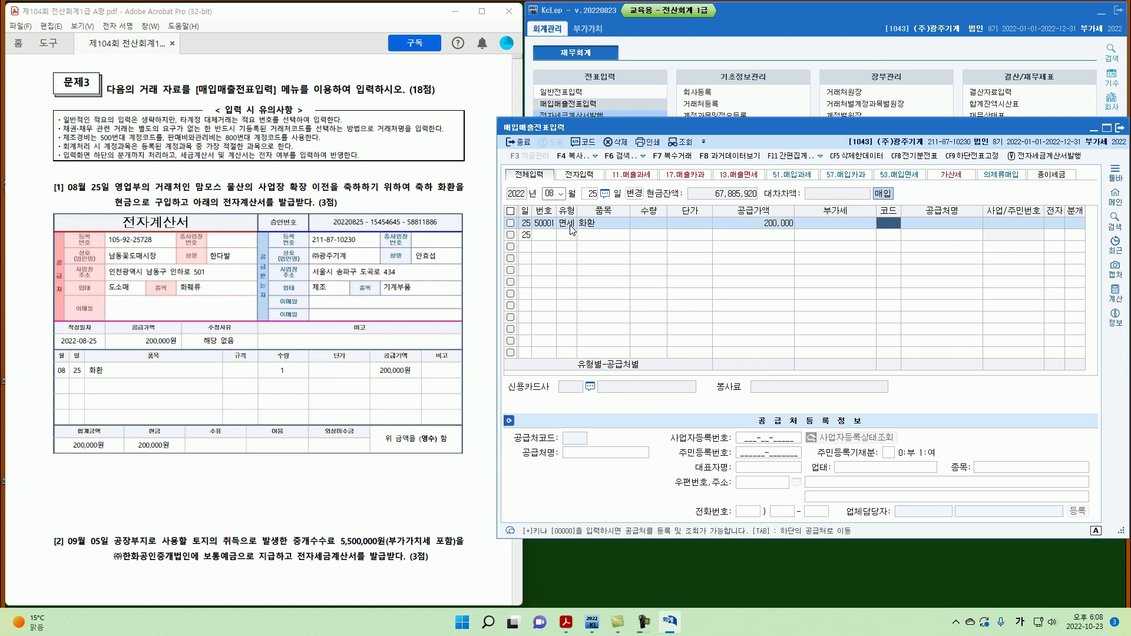
Step: Assign 남동꽃도매시장 as the supplier of the August 25 화환 purchase and mark 전자 as 여
{"action": "type", "text": "남동"}
{"action": "key", "text": "Return"}
{"action": "key", "text": "Escape"}
{"action": "key", "text": "Return"}
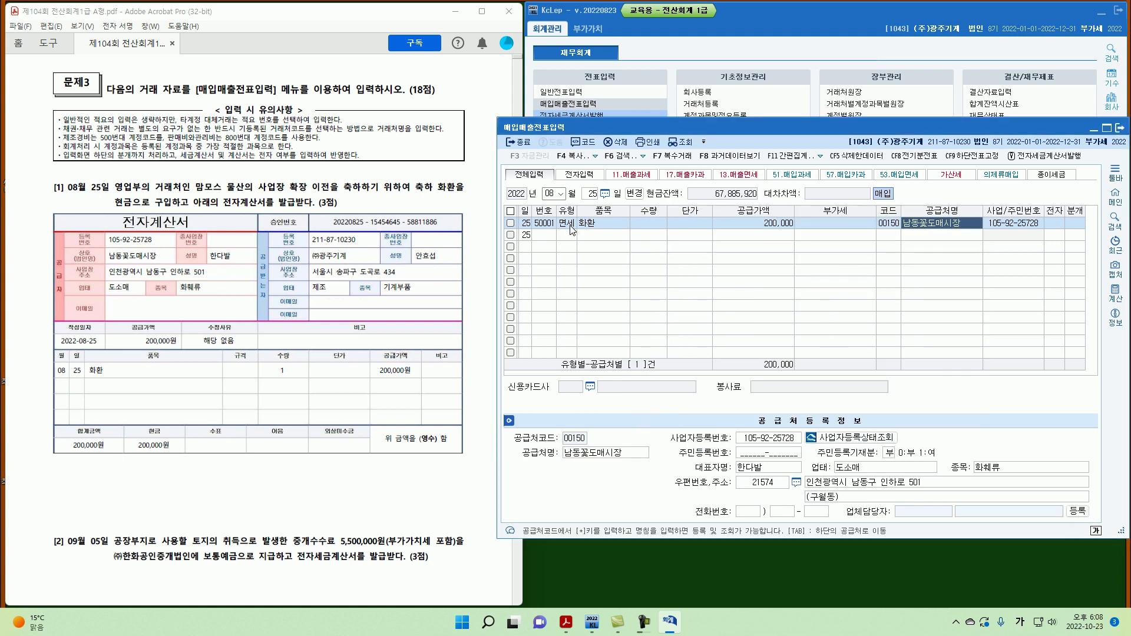
{"action": "type", "text": "1"}
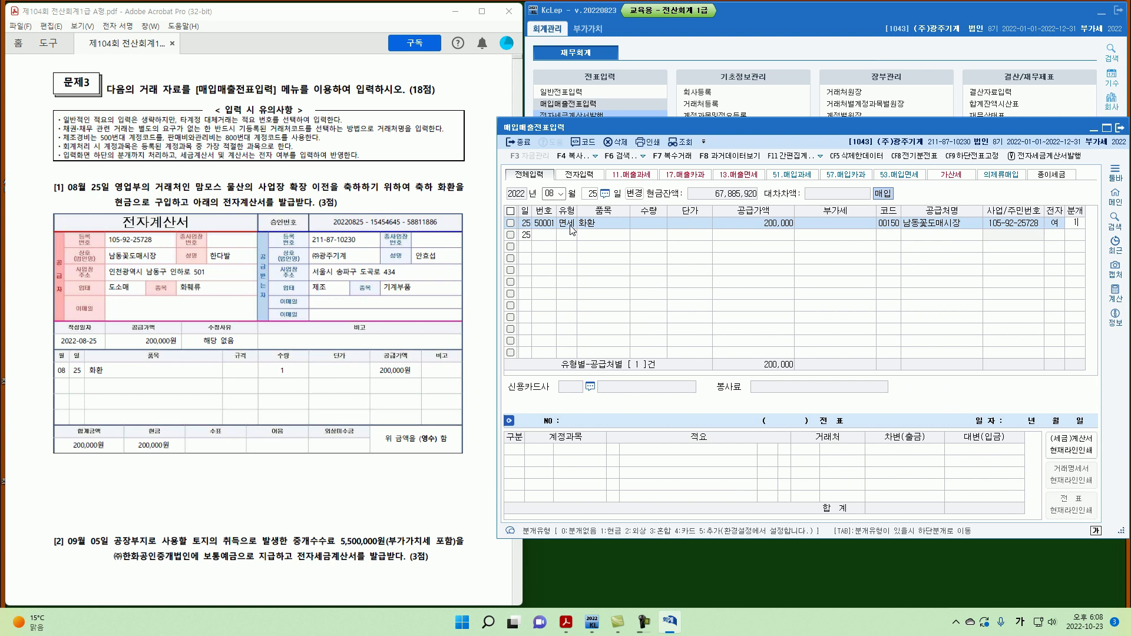
Step: Set the August 25 purchase's 분개 to 현금 and change its 출금 line's account to 0813
{"action": "type", "text": "1"}
{"action": "key", "text": "Return"}
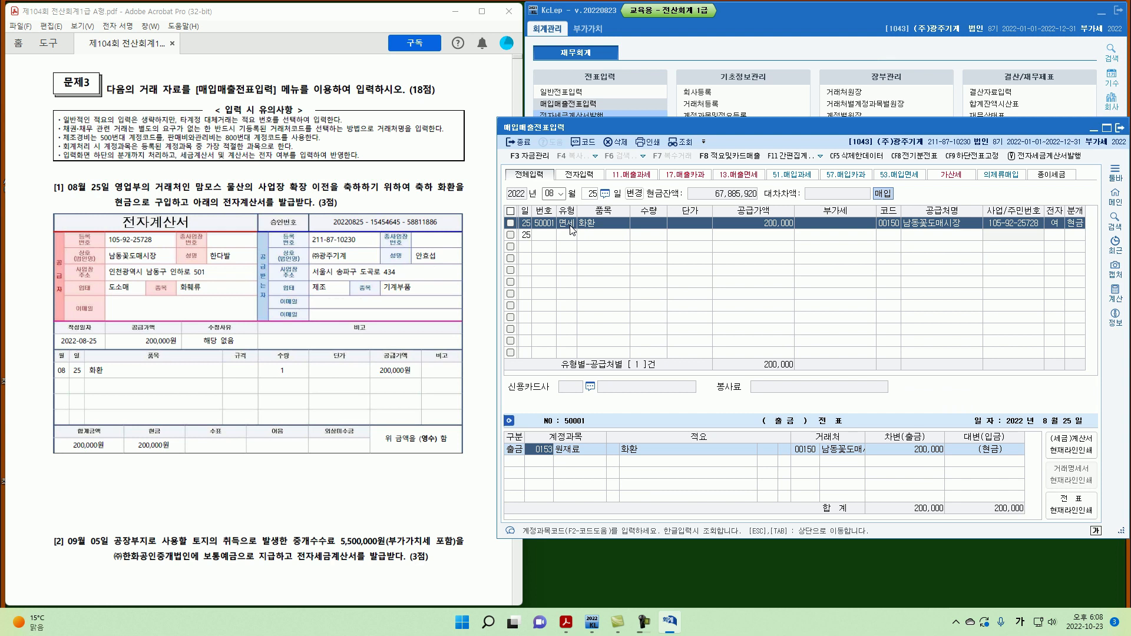
{"action": "type", "text": "0813"}
{"action": "key", "text": "Return"}
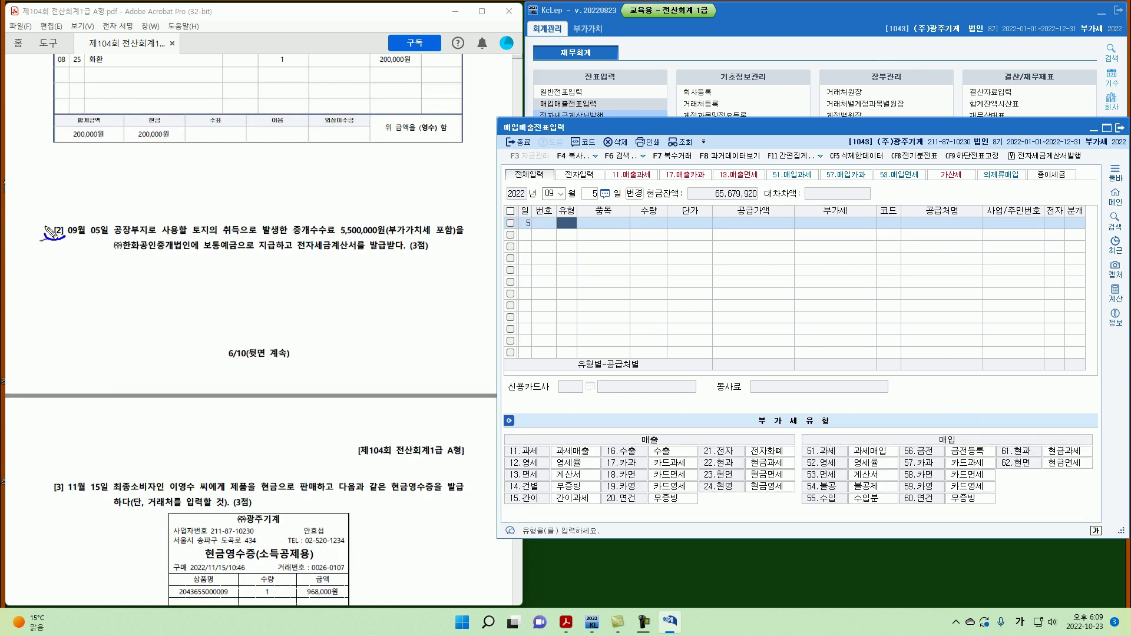
Step: Examine problem 3's question [2] on the September 5 land brokerage fee, marking its key terms and the matching purchase type
{"action": "left_click_drag", "start_coordinate": [68, 241], "coordinate": [101, 241]}
{"action": "mouse_move", "coordinate": [207, 221]}
{"action": "left_mouse_down"}
{"action": "mouse_move", "coordinate": [201, 235]}
{"action": "mouse_move", "coordinate": [390, 238]}
{"action": "left_mouse_up"}
{"action": "mouse_move", "coordinate": [458, 244]}
{"action": "left_mouse_down"}
{"action": "mouse_move", "coordinate": [437, 219]}
{"action": "mouse_move", "coordinate": [453, 239]}
{"action": "left_mouse_up"}
{"action": "mouse_move", "coordinate": [353, 207]}
{"action": "left_mouse_down"}
{"action": "mouse_move", "coordinate": [363, 221]}
{"action": "mouse_move", "coordinate": [407, 219]}
{"action": "left_mouse_up"}
{"action": "left_click_drag", "start_coordinate": [297, 267], "coordinate": [365, 253]}
{"action": "left_click_drag", "start_coordinate": [206, 252], "coordinate": [241, 254]}
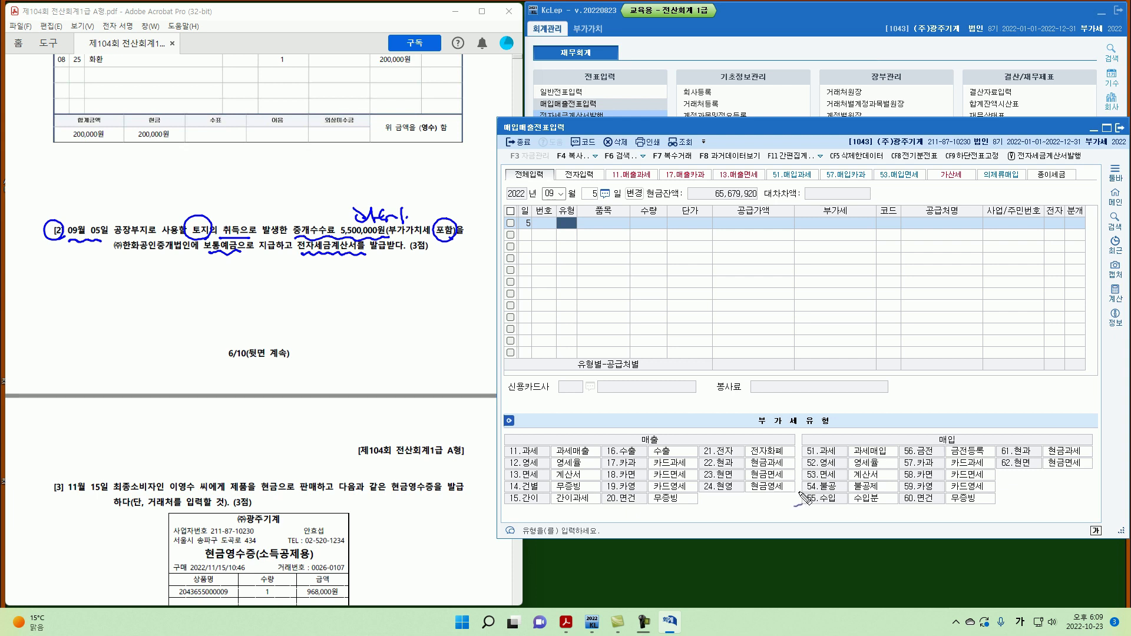
{"action": "mouse_move", "coordinate": [824, 498]}
{"action": "left_mouse_down"}
{"action": "mouse_move", "coordinate": [803, 488]}
{"action": "mouse_move", "coordinate": [846, 498]}
{"action": "left_mouse_up"}
{"action": "key", "text": "Escape"}
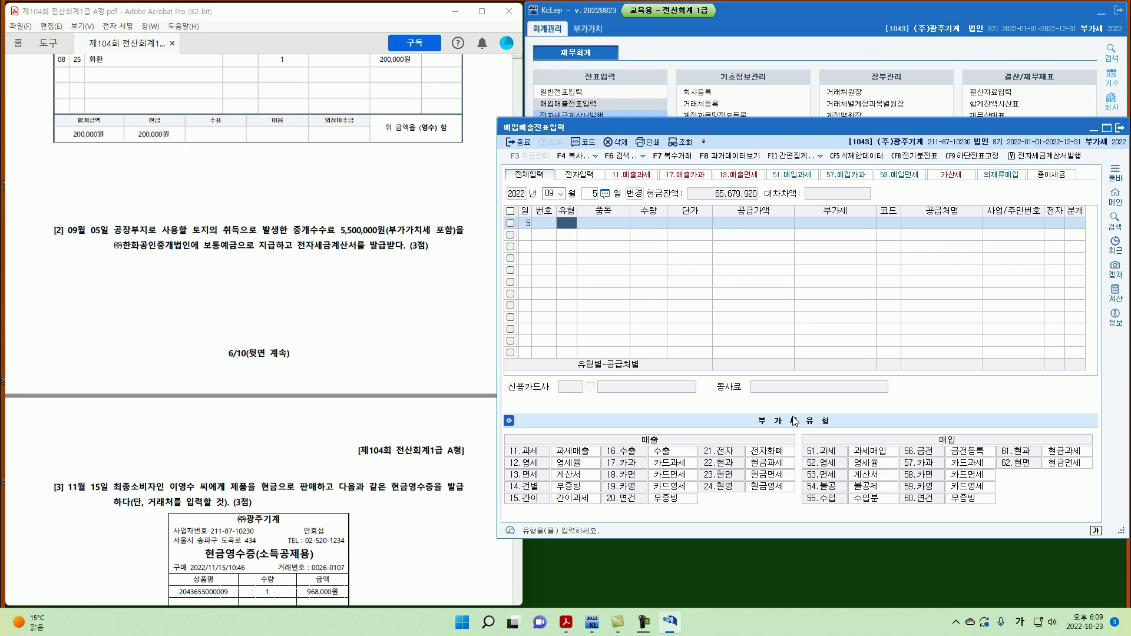
Step: For September 5, enter a type 54 불공 purchase of 중개수수료 with a 공급가액 of 5,000,000
{"action": "type", "text": "54"}
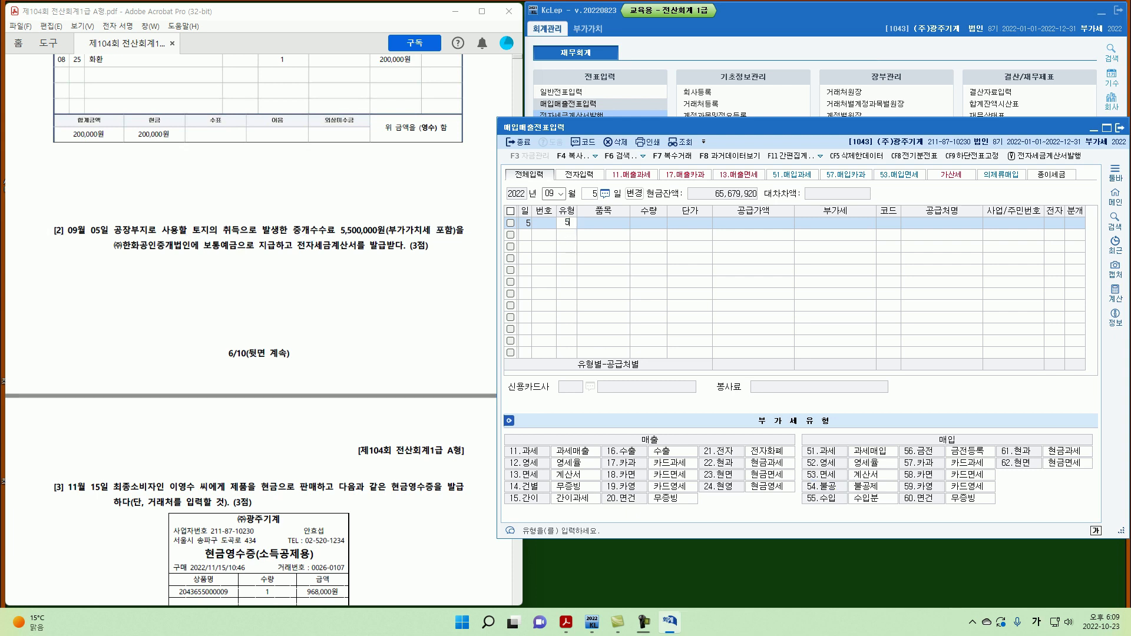
{"action": "key", "text": "Return"}
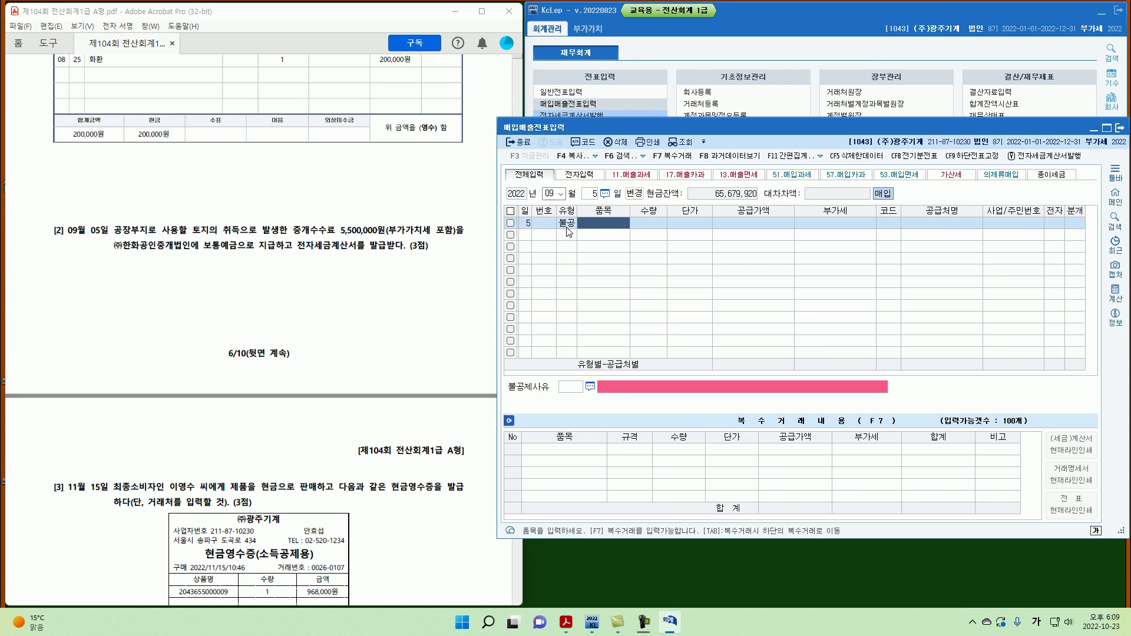
{"action": "type", "text": "중개수수료"}
{"action": "key", "text": "Return"}
{"action": "key", "text": "Return"}
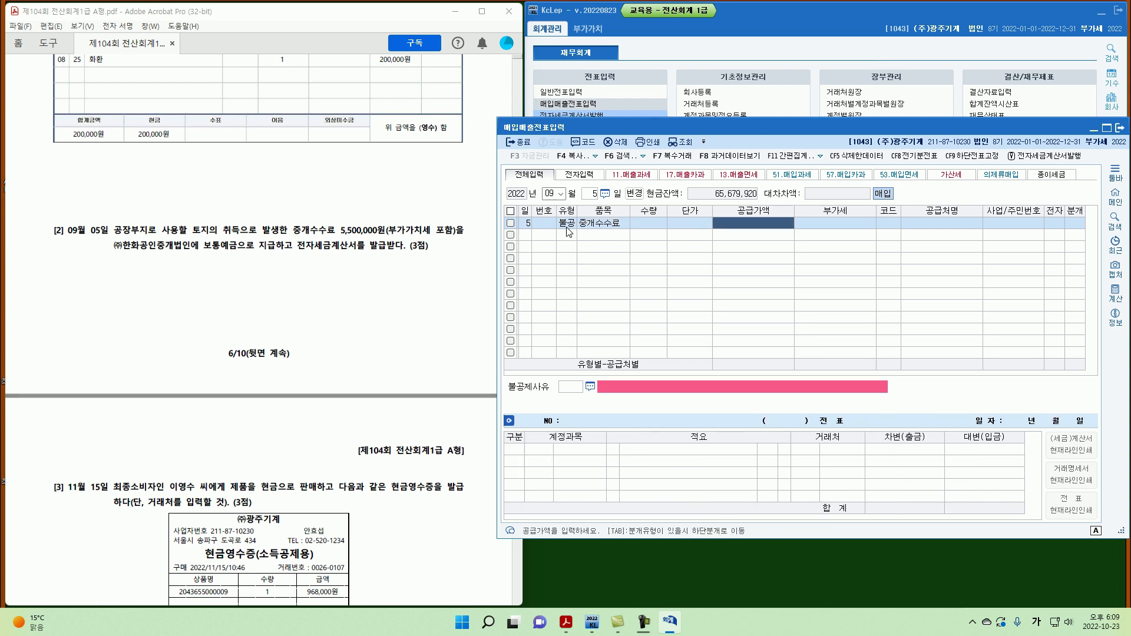
{"action": "type", "text": "5000"}
{"action": "key", "text": "Return"}
{"action": "key", "text": "Return"}
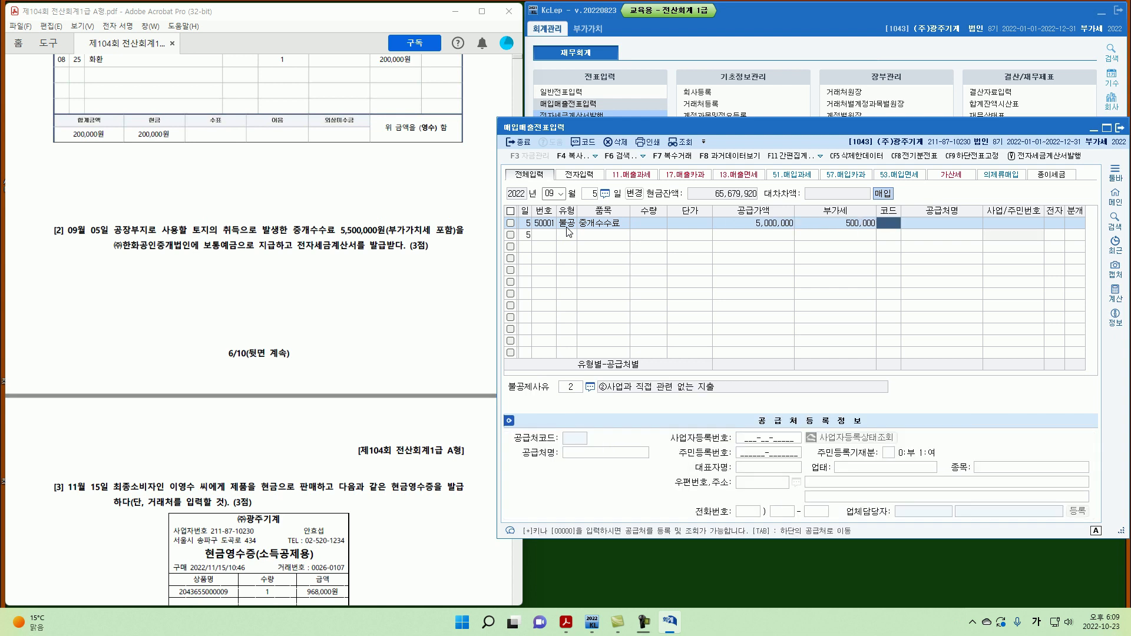
Step: Assign (주)한화공인중개법인 as the supplier of the September 5 purchase and mark 전자 as 여
{"action": "type", "text": "한화"}
{"action": "key", "text": "Return"}
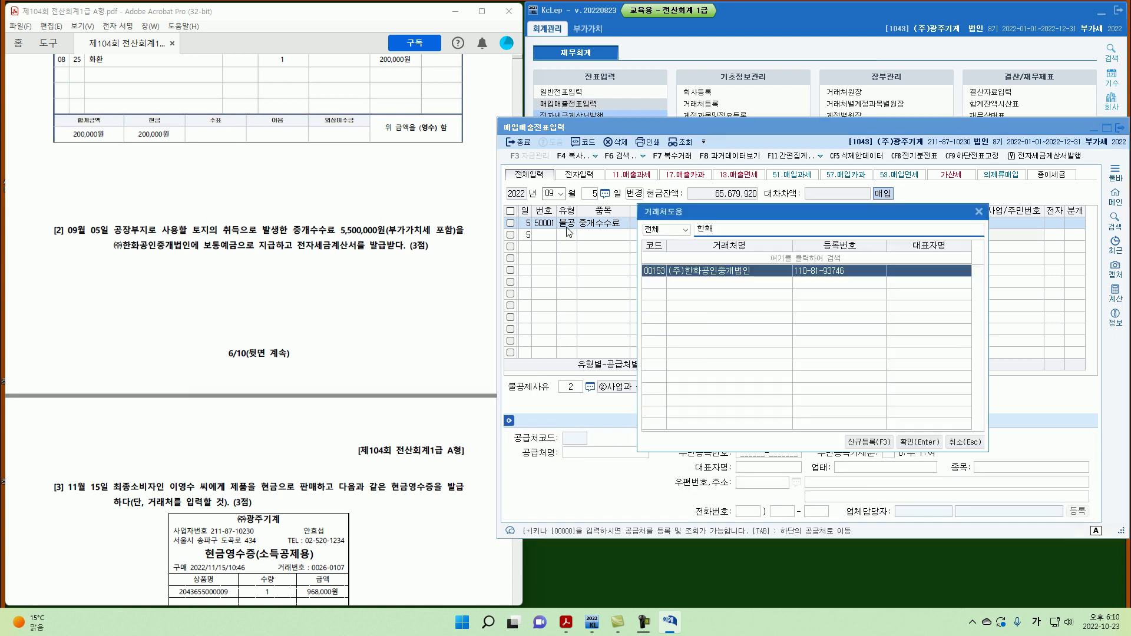
{"action": "key", "text": "Return"}
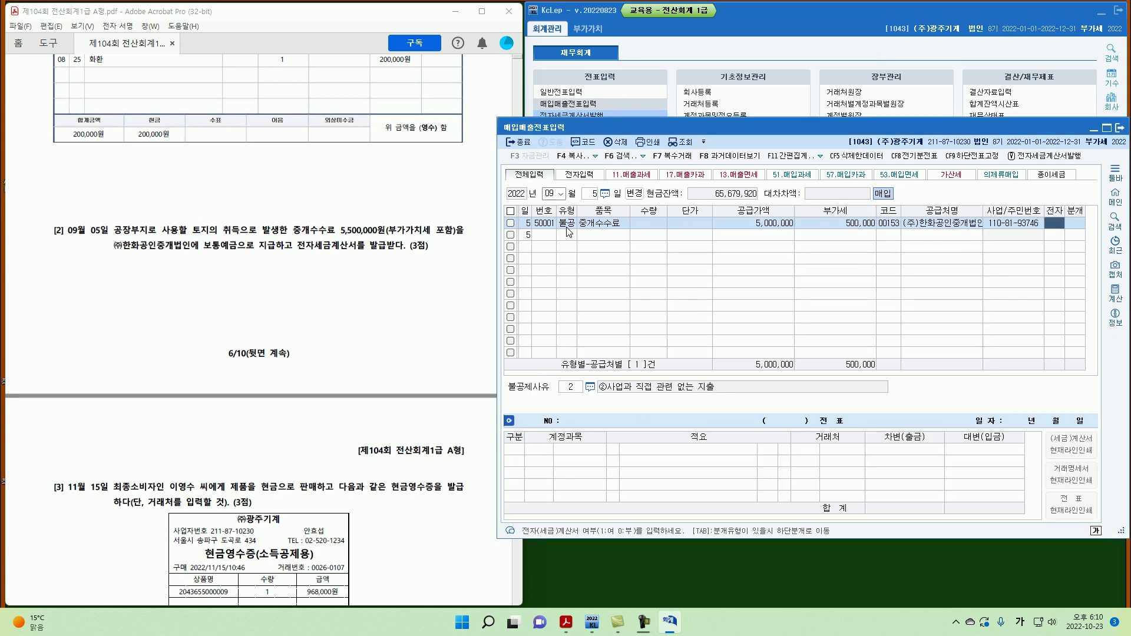
{"action": "type", "text": "1"}
{"action": "key", "text": "Return"}
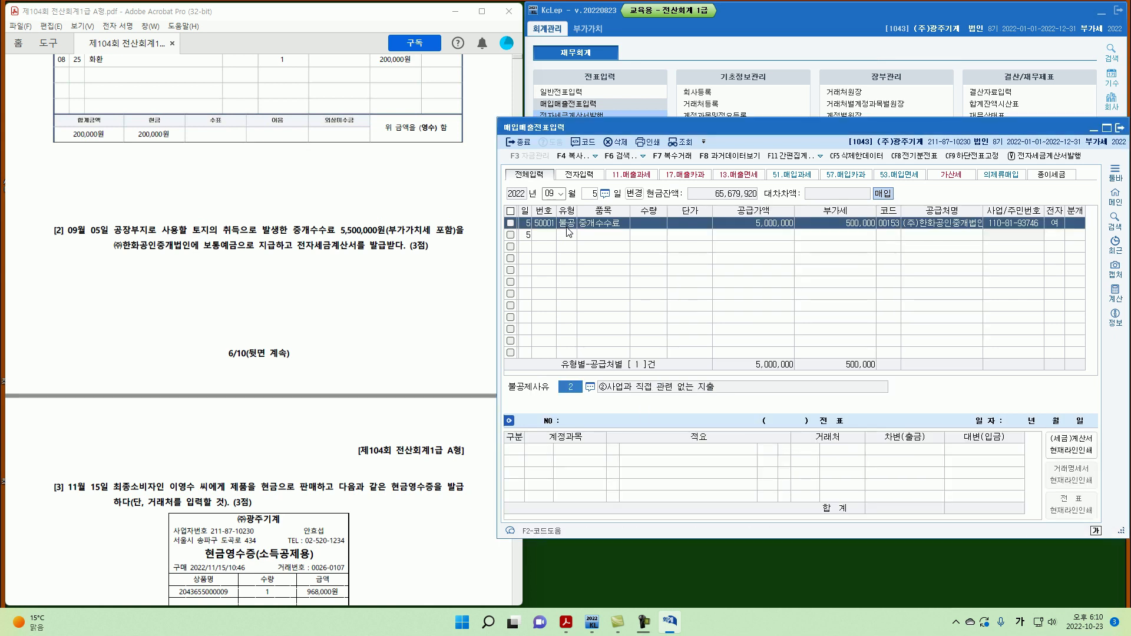
Step: Set the September 5 purchase's 불공제사유 to 6, 토지의 자본적 지출 관련
{"action": "left_click", "coordinate": [590, 386]}
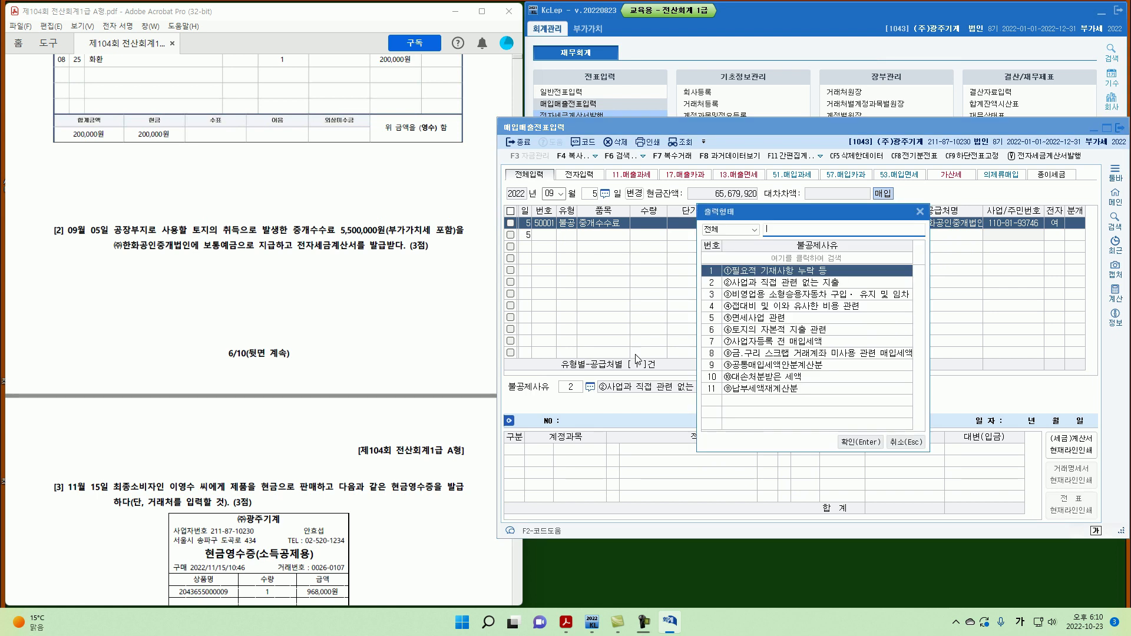
{"action": "left_click", "coordinate": [744, 332]}
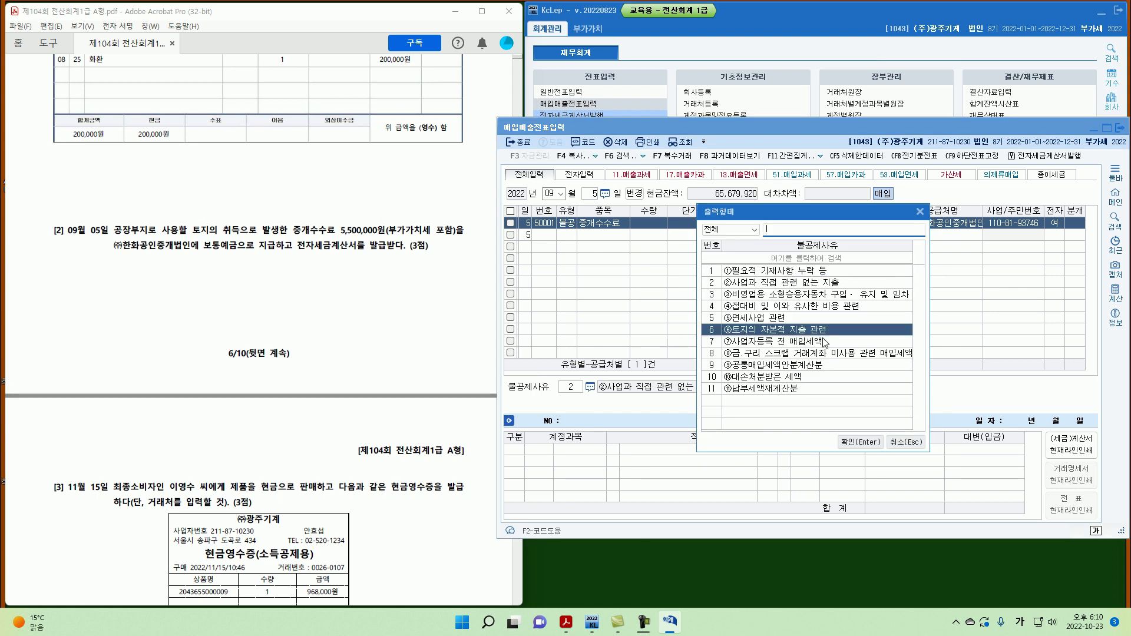
{"action": "left_click", "coordinate": [846, 444]}
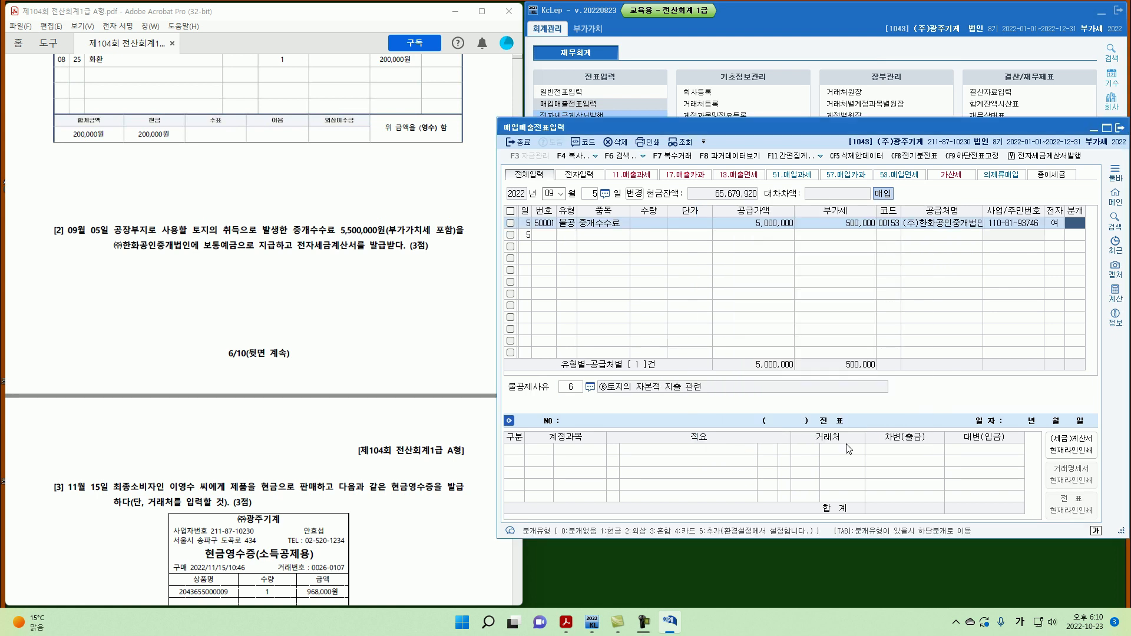
Step: Set the September 5 purchase's 분개 to 혼합 and change its 차변 account to 토지 (0201)
{"action": "type", "text": "3"}
{"action": "key", "text": "Return"}
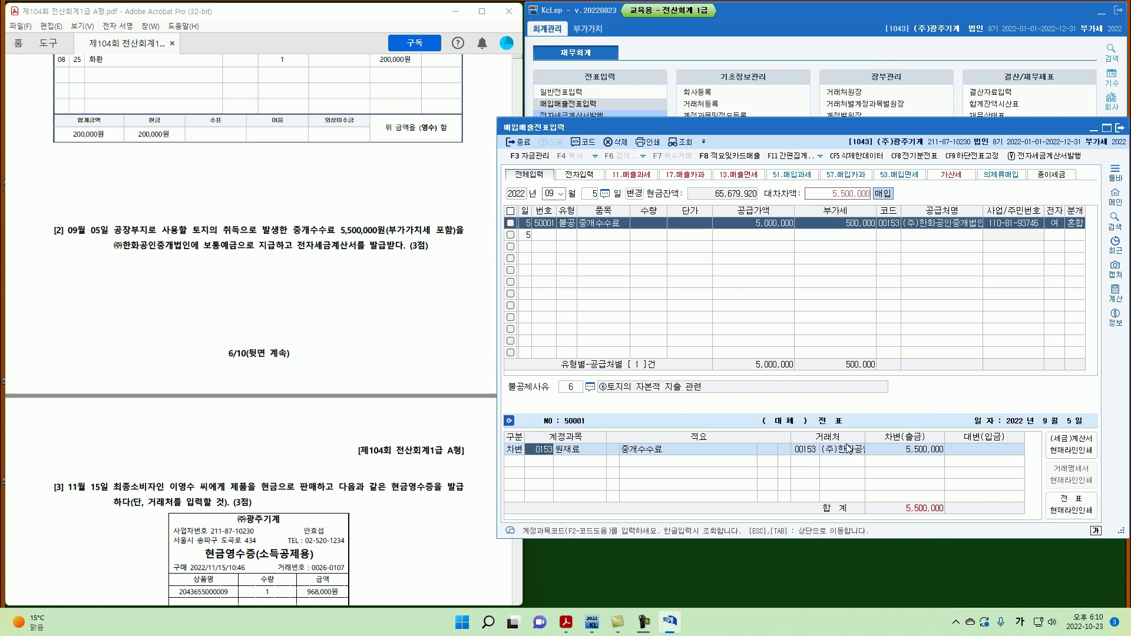
{"action": "type", "text": "201"}
{"action": "key", "text": "Return"}
{"action": "key", "text": "Return"}
Step: Add a 대변 line for 보통예금 (0103) to the September 5 voucher, correcting the mistyped account code
{"action": "type", "text": "4"}
{"action": "key", "text": "Return"}
{"action": "type", "text": "130"}
{"action": "key", "text": "Return"}
{"action": "key", "text": "shift+Tab"}
{"action": "key", "text": "shift+Tab"}
{"action": "key", "text": "shift+Tab"}
{"action": "type", "text": "1"}
{"action": "type", "text": "03"}
{"action": "key", "text": "Return"}
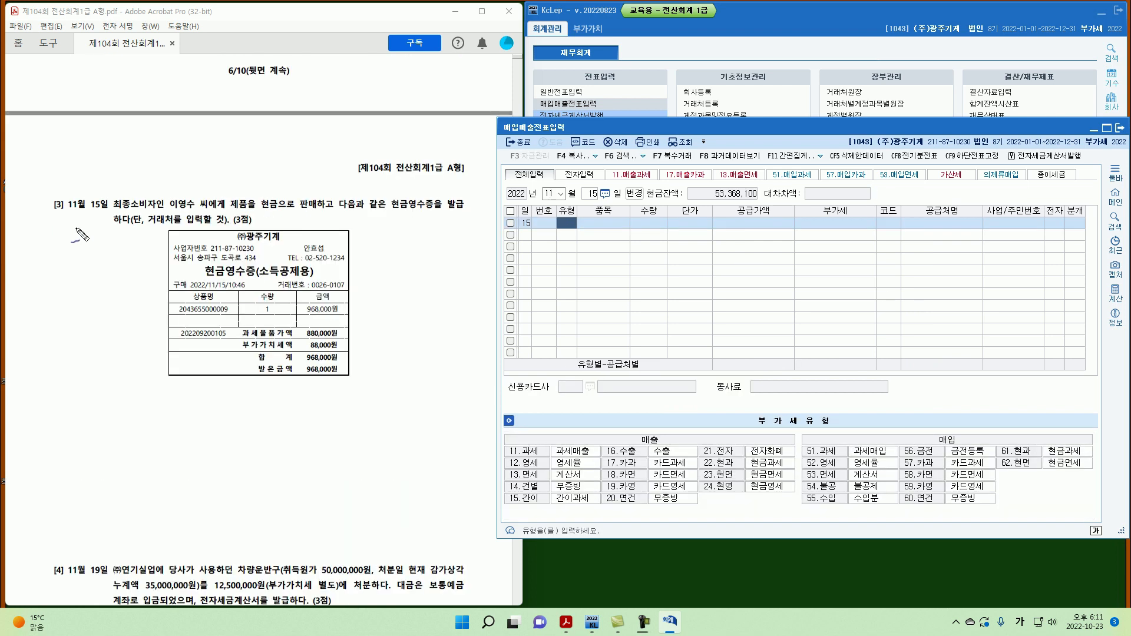
Step: Examine question [3] on the November 15 cash receipt sale, marking its date, evidence type, total and matching sales type
{"action": "mouse_move", "coordinate": [61, 199]}
{"action": "left_mouse_down"}
{"action": "mouse_move", "coordinate": [59, 217]}
{"action": "mouse_move", "coordinate": [105, 215]}
{"action": "left_mouse_up"}
{"action": "left_click_drag", "start_coordinate": [311, 192], "coordinate": [318, 213]}
{"action": "left_click_drag", "start_coordinate": [391, 212], "coordinate": [433, 211]}
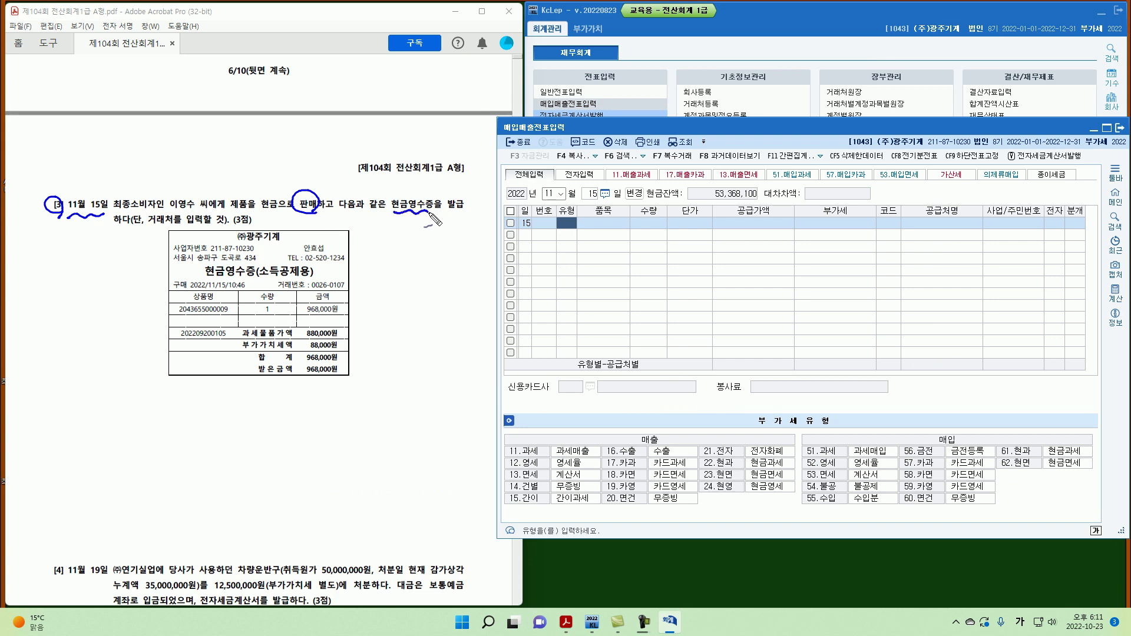
{"action": "left_click_drag", "start_coordinate": [337, 358], "coordinate": [348, 341]}
{"action": "mouse_move", "coordinate": [717, 473]}
{"action": "left_mouse_down"}
{"action": "mouse_move", "coordinate": [704, 478]}
{"action": "mouse_move", "coordinate": [741, 473]}
{"action": "mouse_move", "coordinate": [713, 488]}
{"action": "left_mouse_up"}
{"action": "key", "text": "Escape"}
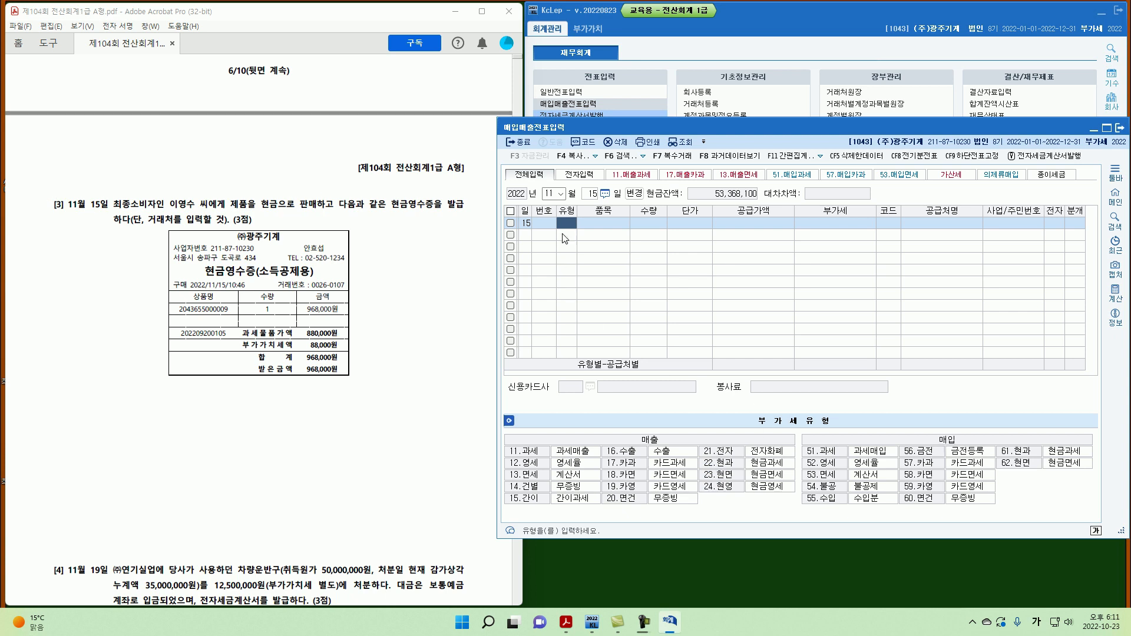
Step: For November 15, enter a type 22 현과 sale of 제품 for 968,000 including VAT
{"action": "type", "text": "22"}
{"action": "key", "text": "Return"}
{"action": "type", "text": "제품"}
{"action": "key", "text": "Return"}
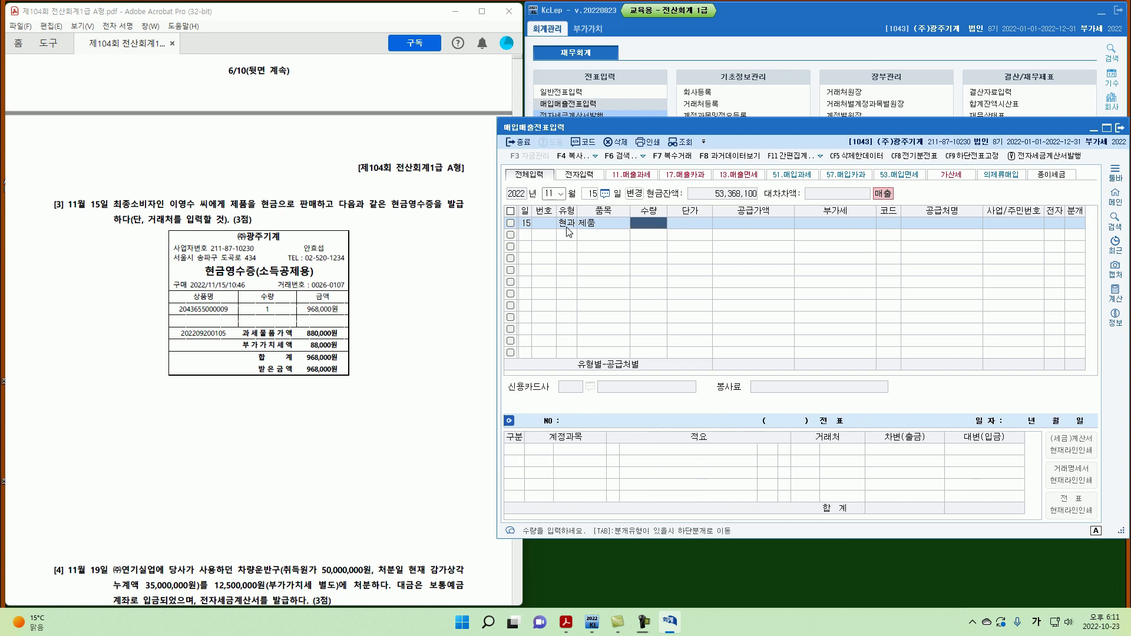
{"action": "key", "text": "Return"}
{"action": "key", "text": "Return"}
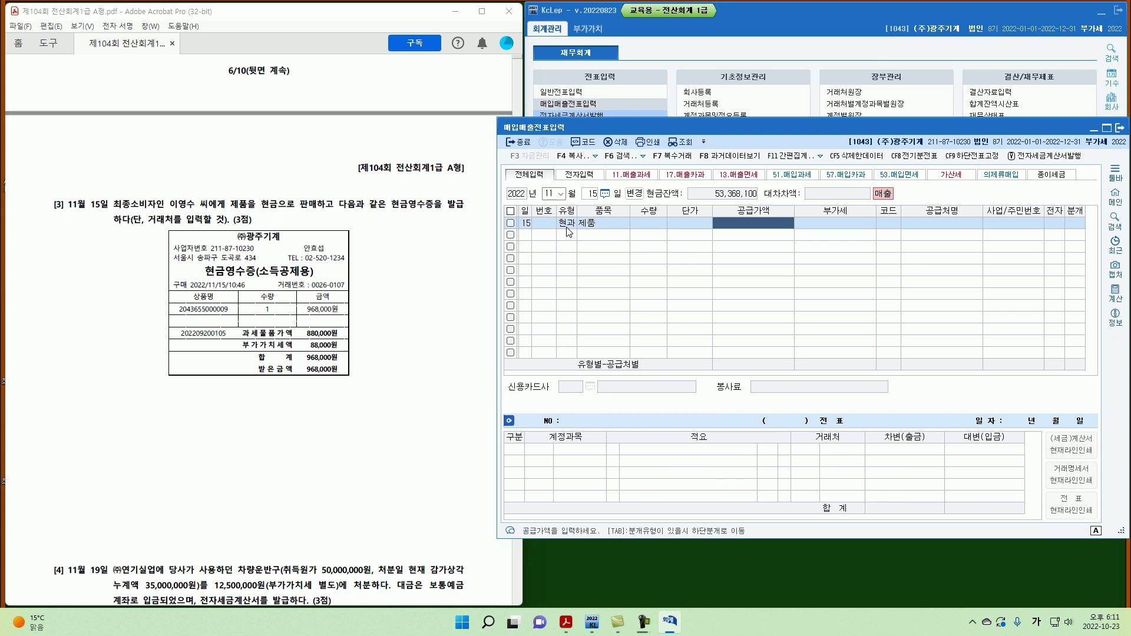
{"action": "type", "text": "9680000"}
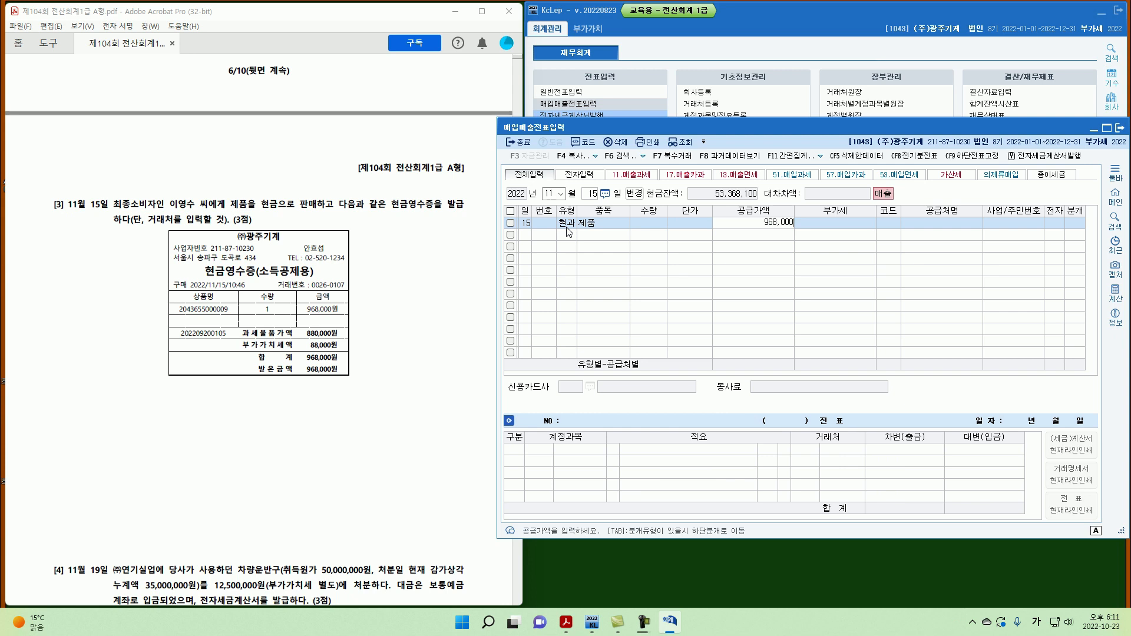
{"action": "key", "text": "Return"}
{"action": "key", "text": "Return"}
Step: Assign the final consumer named in the question as the November 15 sale's customer and set 분개 to 현금
{"action": "type", "text": "이영"}
{"action": "key", "text": "Return"}
{"action": "key", "text": "Escape"}
{"action": "key", "text": "Return"}
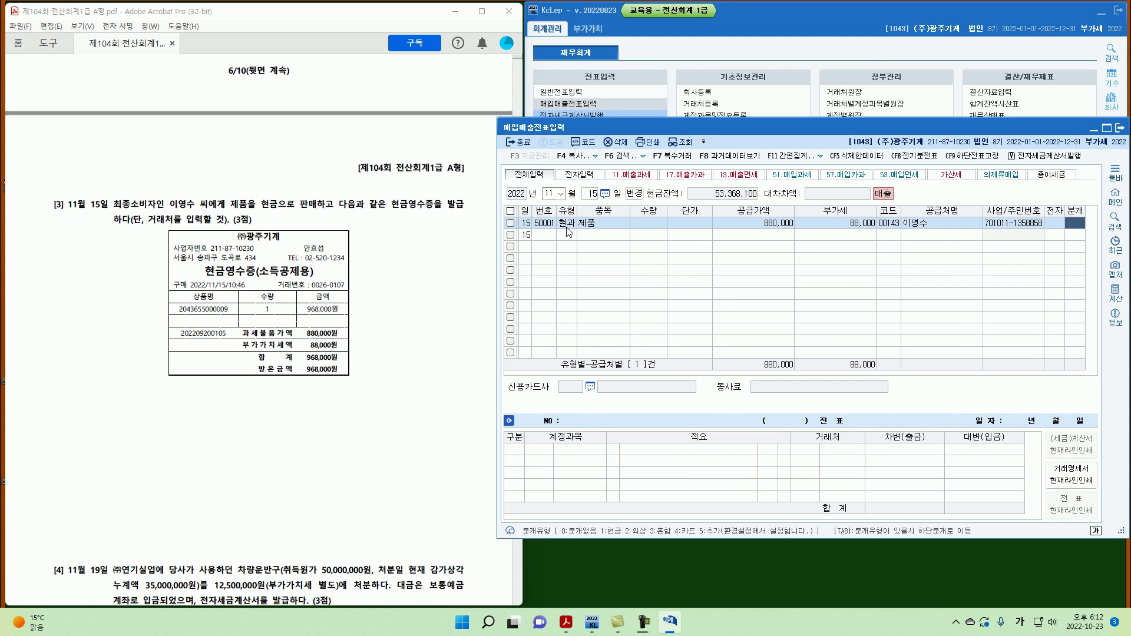
{"action": "type", "text": "1"}
{"action": "key", "text": "Return"}
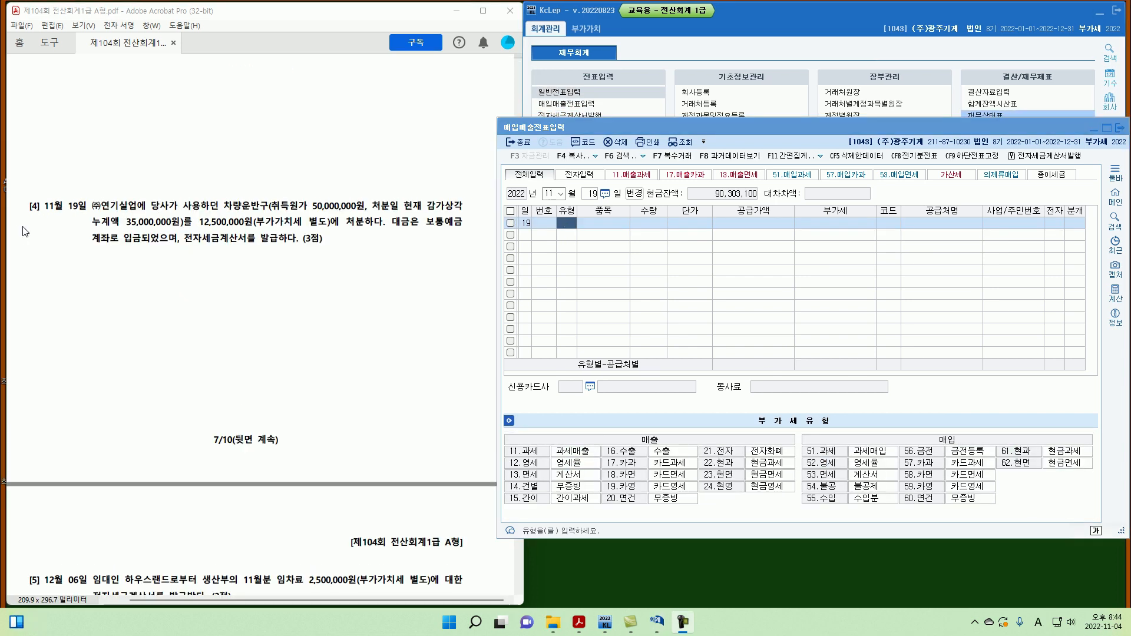
Step: Examine question [4] on the November 19 vehicle disposal, marking its cost, accumulated depreciation, VAT terms, payment and invoice type
{"action": "mouse_move", "coordinate": [40, 197]}
{"action": "left_mouse_down"}
{"action": "mouse_move", "coordinate": [41, 217]}
{"action": "mouse_move", "coordinate": [83, 218]}
{"action": "left_mouse_up"}
{"action": "mouse_move", "coordinate": [219, 246]}
{"action": "left_mouse_down"}
{"action": "mouse_move", "coordinate": [253, 214]}
{"action": "mouse_move", "coordinate": [364, 210]}
{"action": "left_mouse_up"}
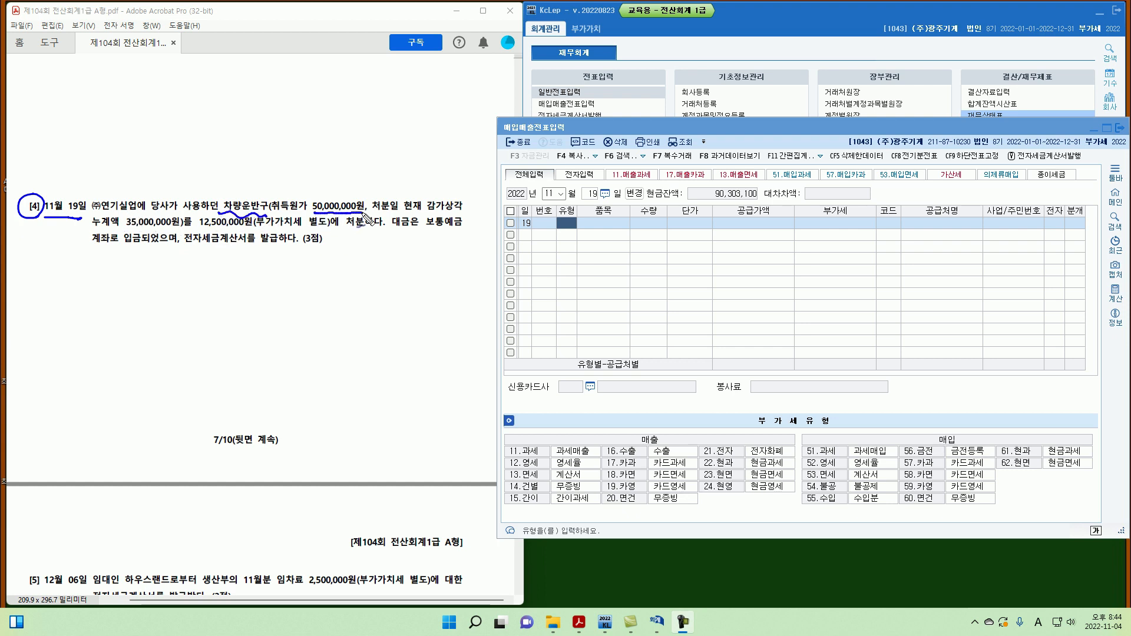
{"action": "left_click_drag", "start_coordinate": [126, 229], "coordinate": [180, 228]}
{"action": "mouse_move", "coordinate": [324, 217]}
{"action": "left_mouse_down"}
{"action": "mouse_move", "coordinate": [321, 232]}
{"action": "mouse_move", "coordinate": [457, 229]}
{"action": "left_mouse_up"}
{"action": "mouse_move", "coordinate": [180, 246]}
{"action": "left_mouse_down"}
{"action": "mouse_move", "coordinate": [240, 248]}
{"action": "mouse_move", "coordinate": [278, 232]}
{"action": "left_mouse_up"}
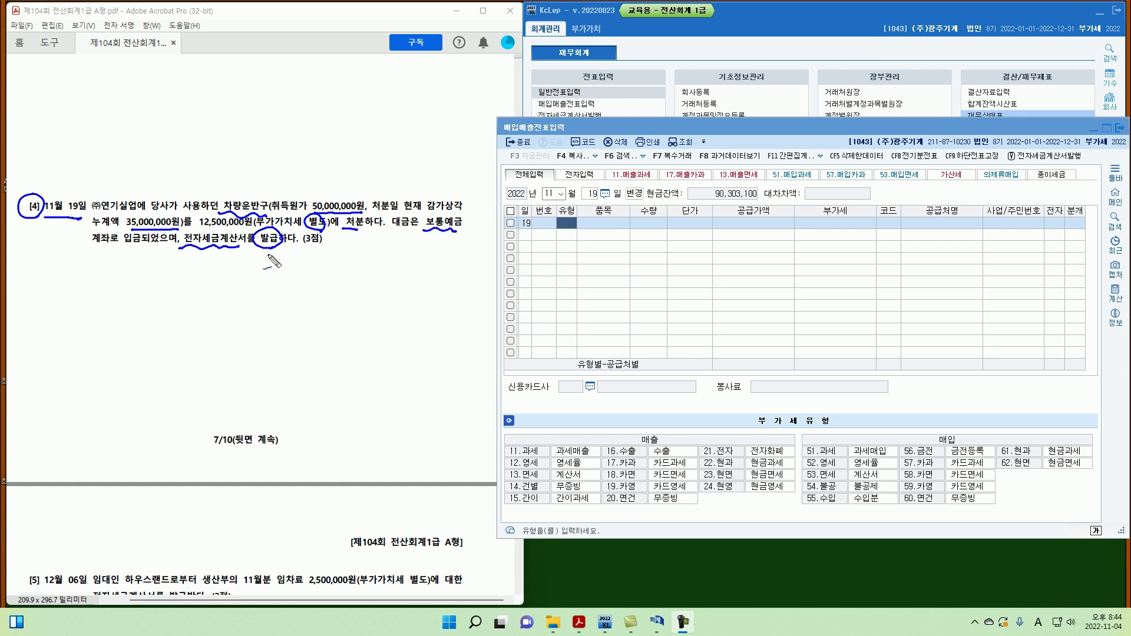
{"action": "key", "text": "Escape"}
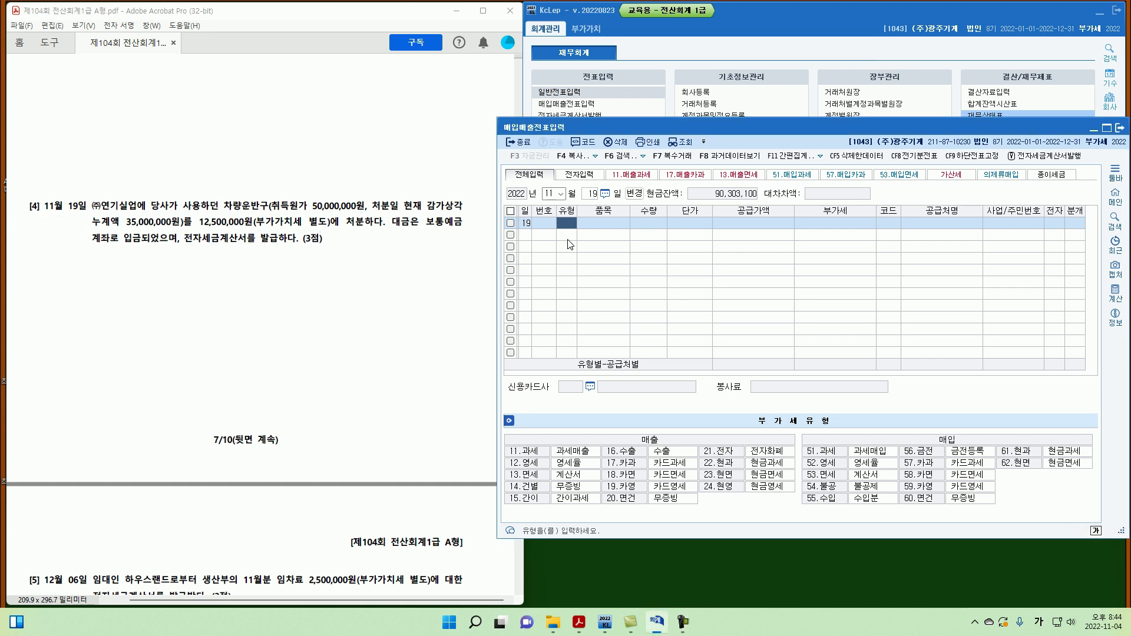
Step: For November 19, enter a type 11 과세 sale of 차량운반구 with a 공급가액 of 12,500,000
{"action": "type", "text": "11"}
{"action": "key", "text": "Return"}
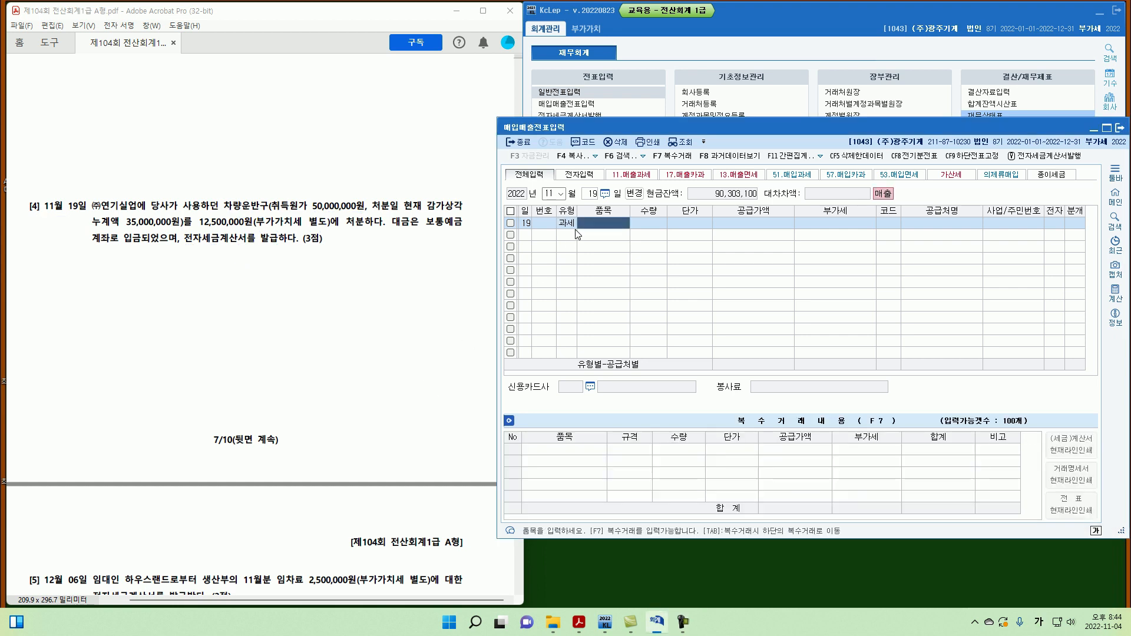
{"action": "type", "text": "차량ㅇ"}
{"action": "type", "text": "운반"}
{"action": "type", "text": "구"}
{"action": "key", "text": "Return"}
{"action": "key", "text": "Return"}
{"action": "key", "text": "Return"}
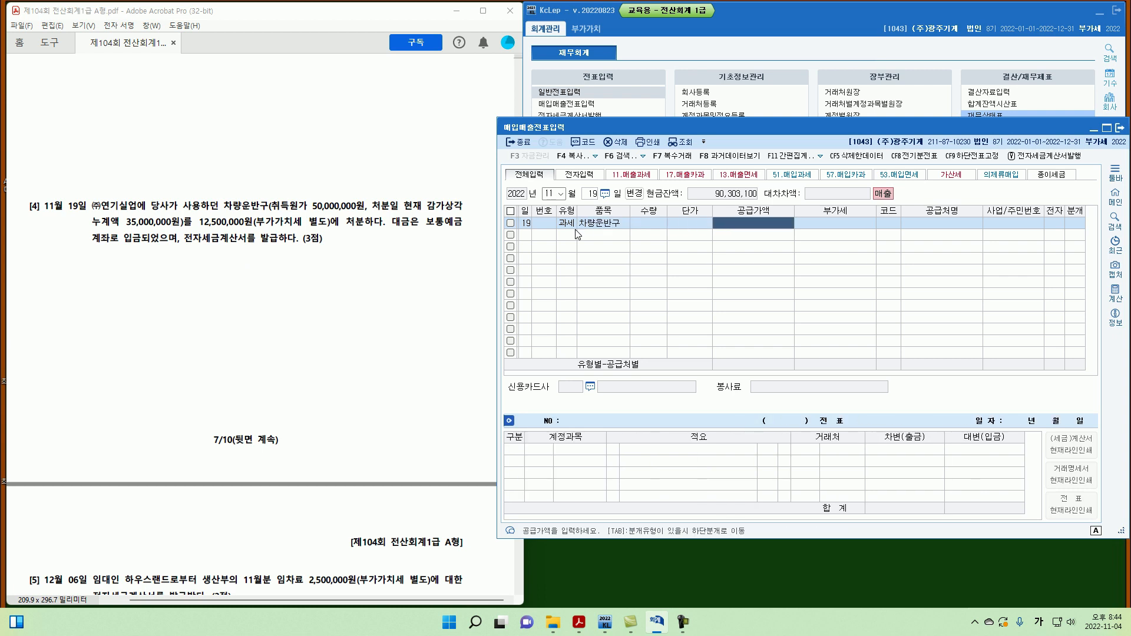
{"action": "type", "text": "12,500,000"}
{"action": "key", "text": "Return"}
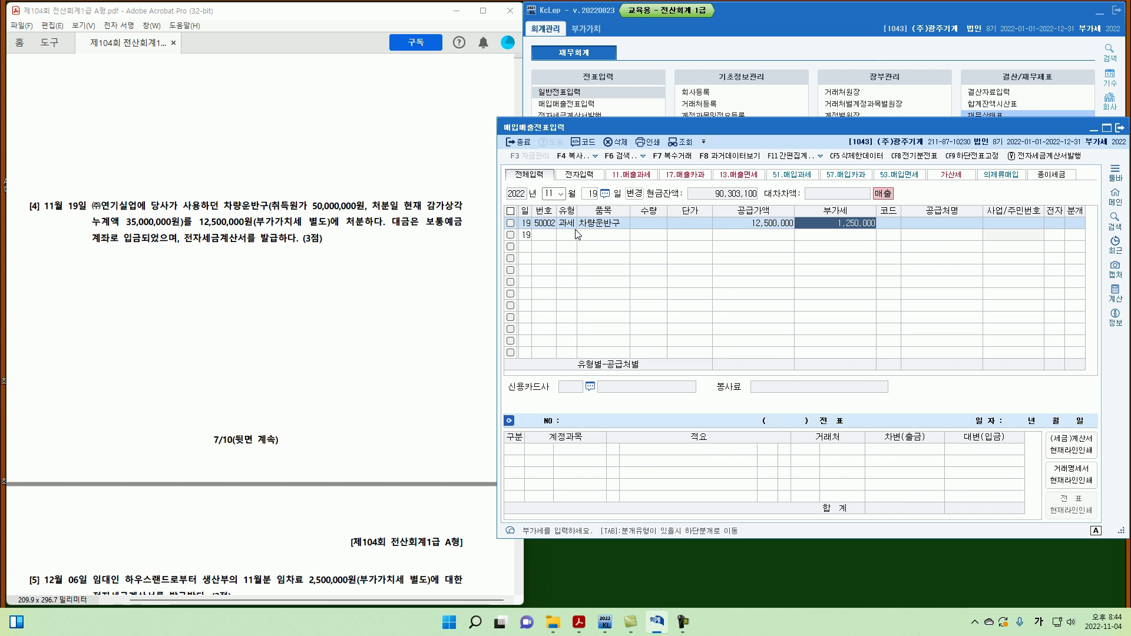
Step: Assign (주)연기실업 as the November 19 sale's customer, mark 전자 as 여 and set 분개 to 혼합
{"action": "key", "text": "Return"}
{"action": "type", "text": "연기"}
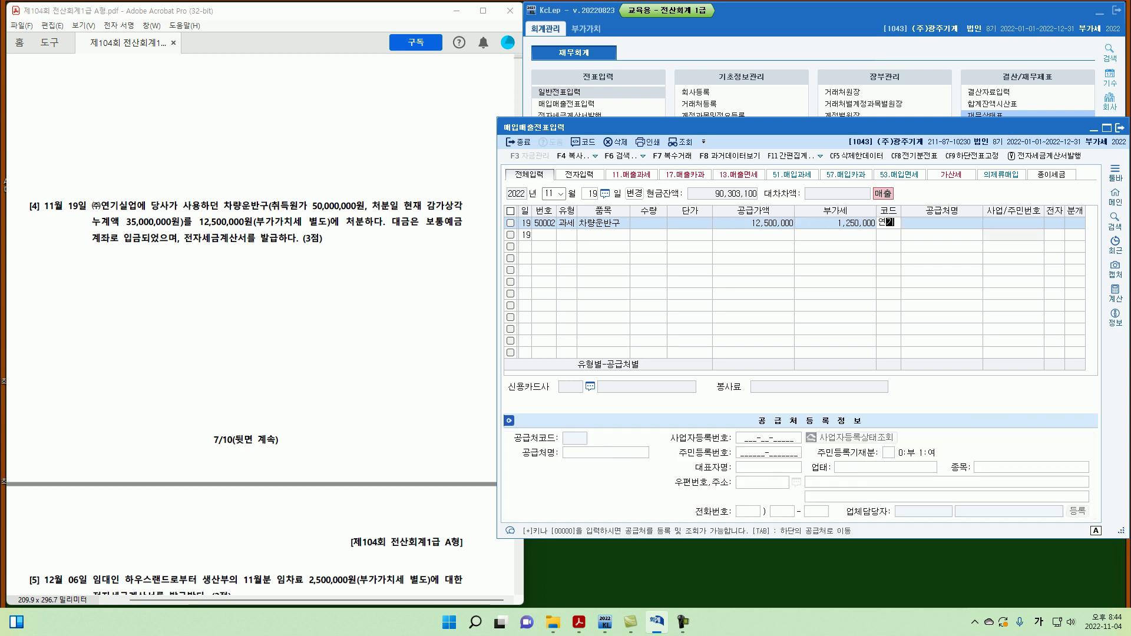
{"action": "key", "text": "Return"}
{"action": "key", "text": "Return"}
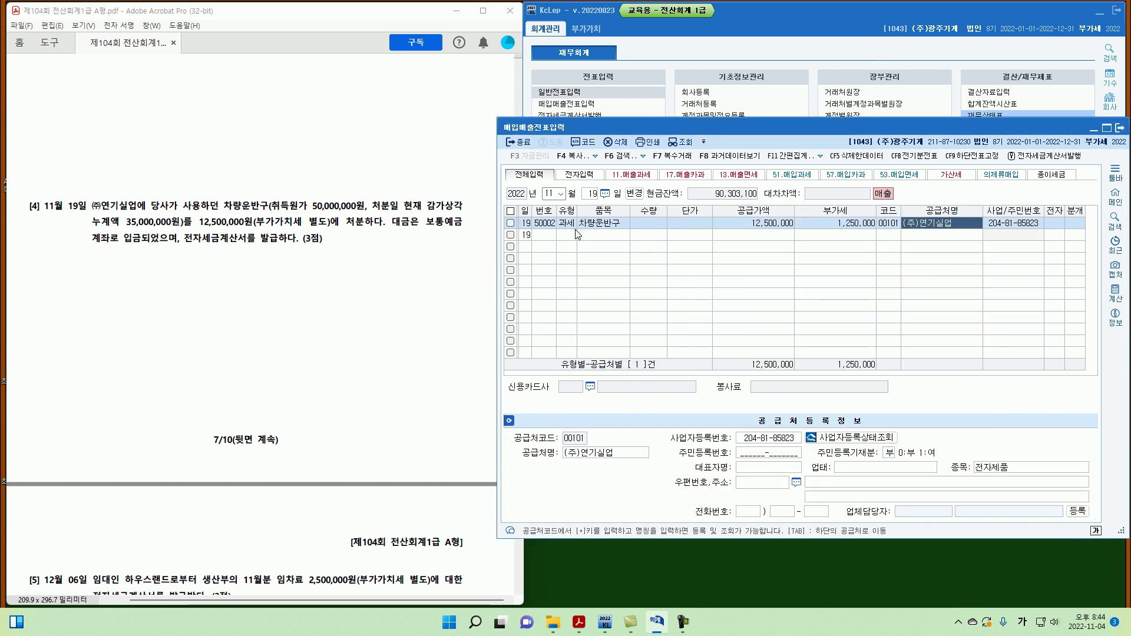
{"action": "type", "text": "1"}
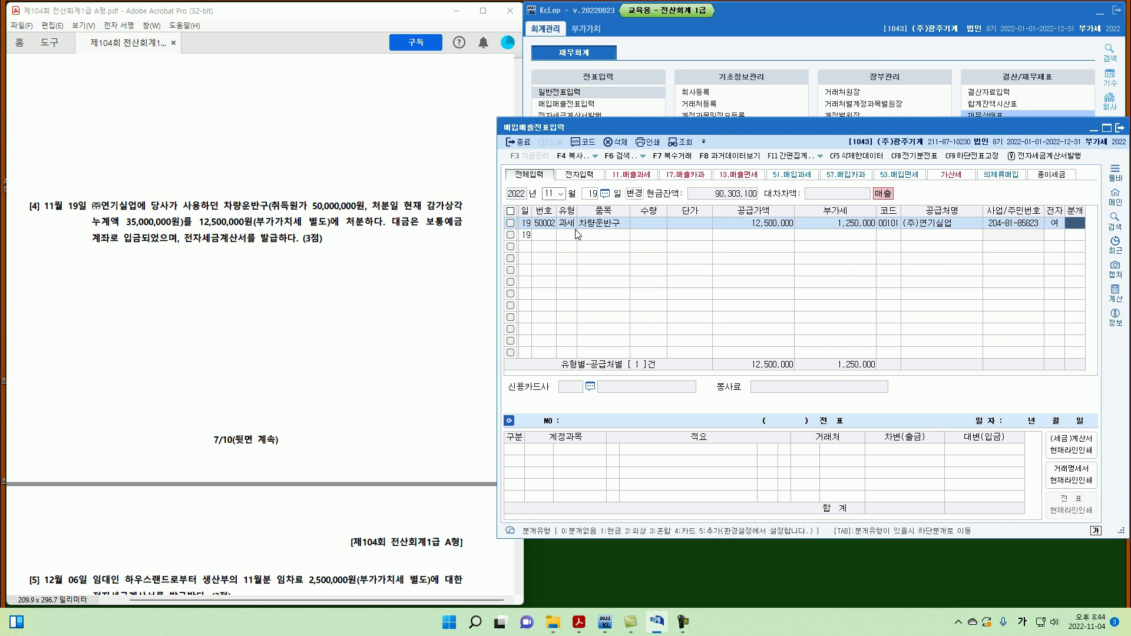
{"action": "type", "text": "3"}
{"action": "key", "text": "Return"}
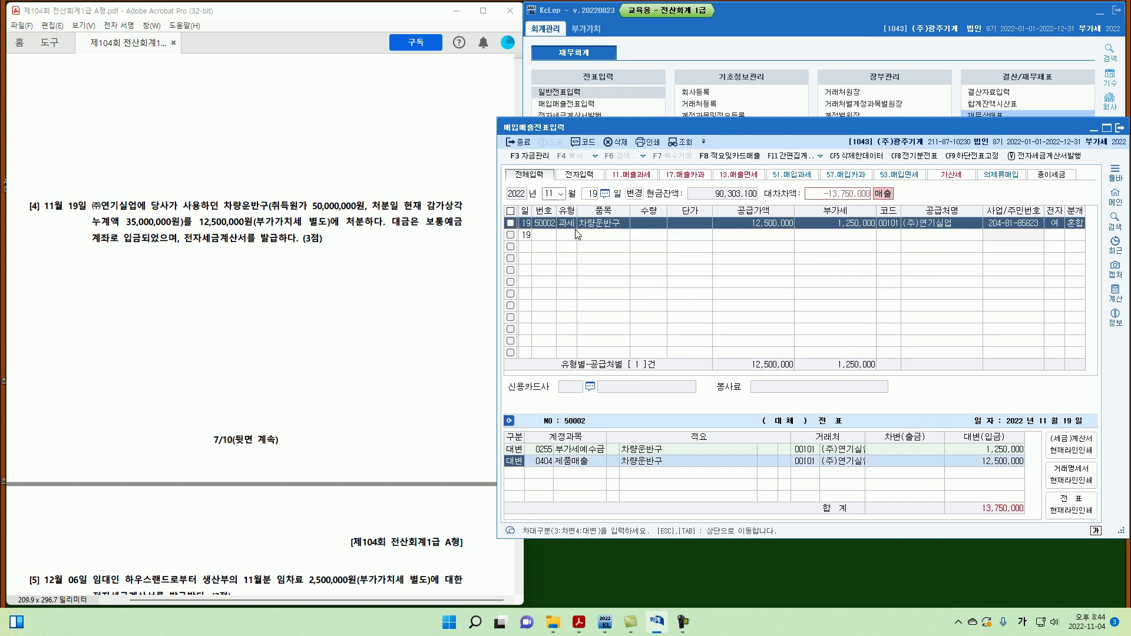
Step: Change the November 19 credit line's account from 제품매출 to 0208 차량운반구 and set its amount to 50,000,000
{"action": "key", "text": "Return"}
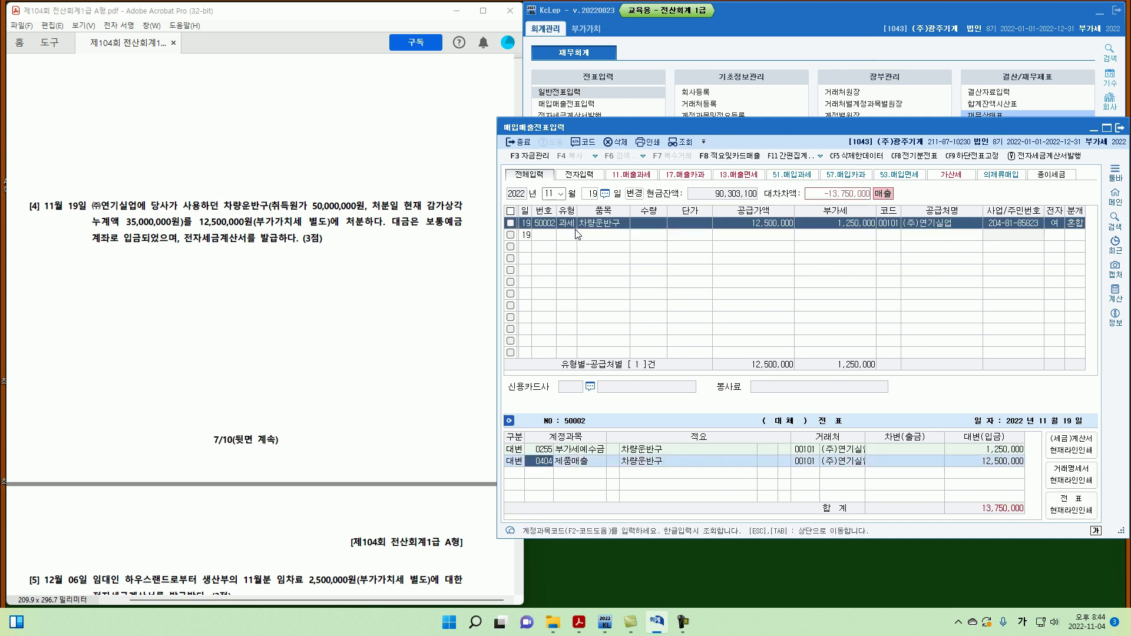
{"action": "type", "text": "0208"}
{"action": "key", "text": "Return"}
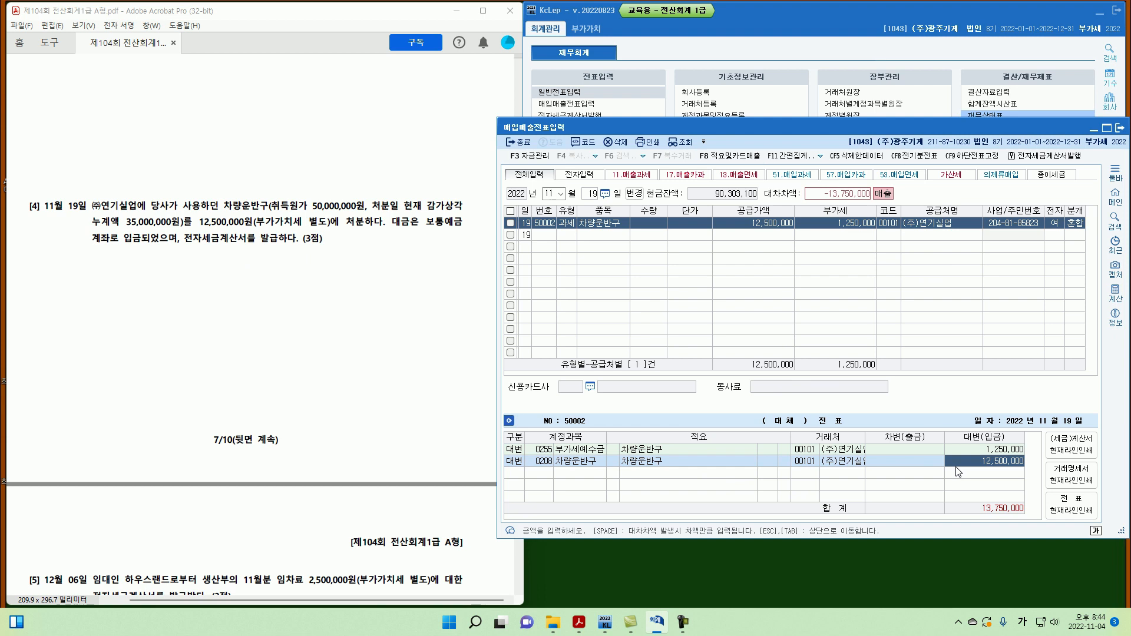
{"action": "type", "text": "50000000"}
{"action": "key", "text": "Return"}
Step: Add a debit line for account 0209 감가상각누계액 with an amount of 35,000,000
{"action": "type", "text": "209"}
{"action": "key", "text": "Return"}
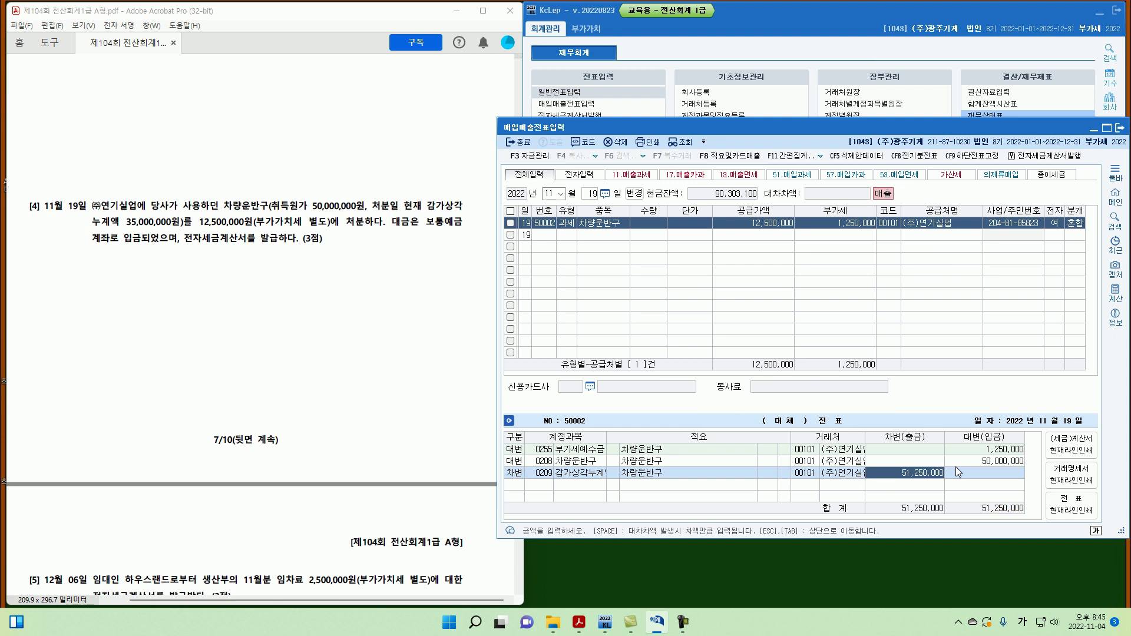
{"action": "type", "text": "35000000"}
{"action": "key", "text": "Return"}
{"action": "key", "text": "Up"}
{"action": "key", "text": "Up"}
{"action": "key", "text": "Down"}
{"action": "key", "text": "Down"}
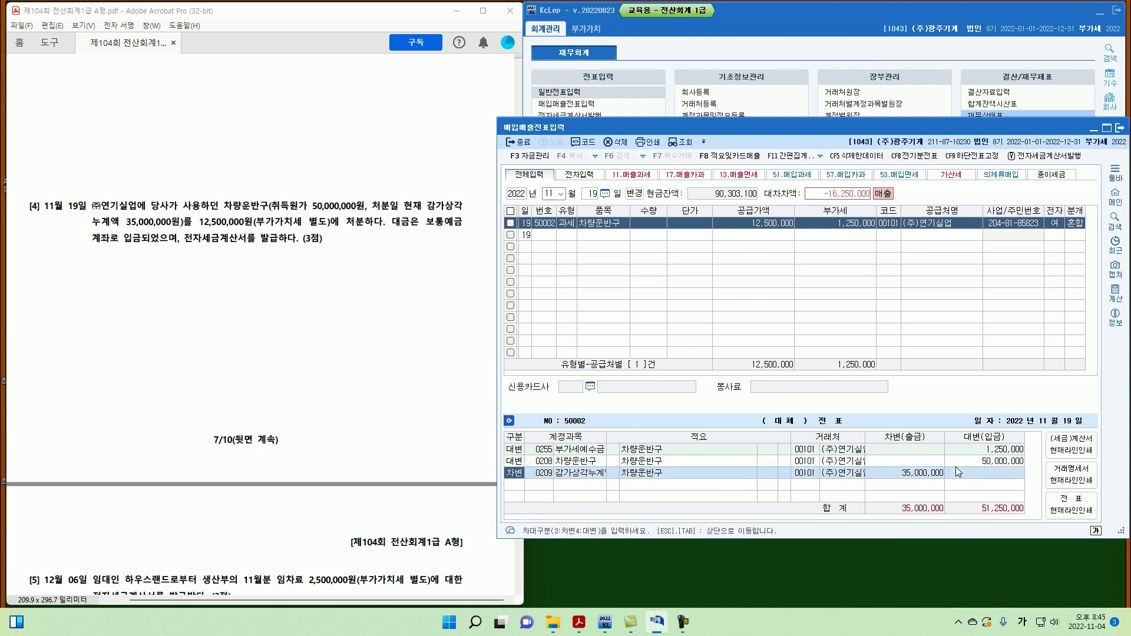
Step: Add a debit line for account 0103 보통예금 with an amount of 13,750,000
{"action": "key", "text": "3"}
{"action": "key", "text": "Return"}
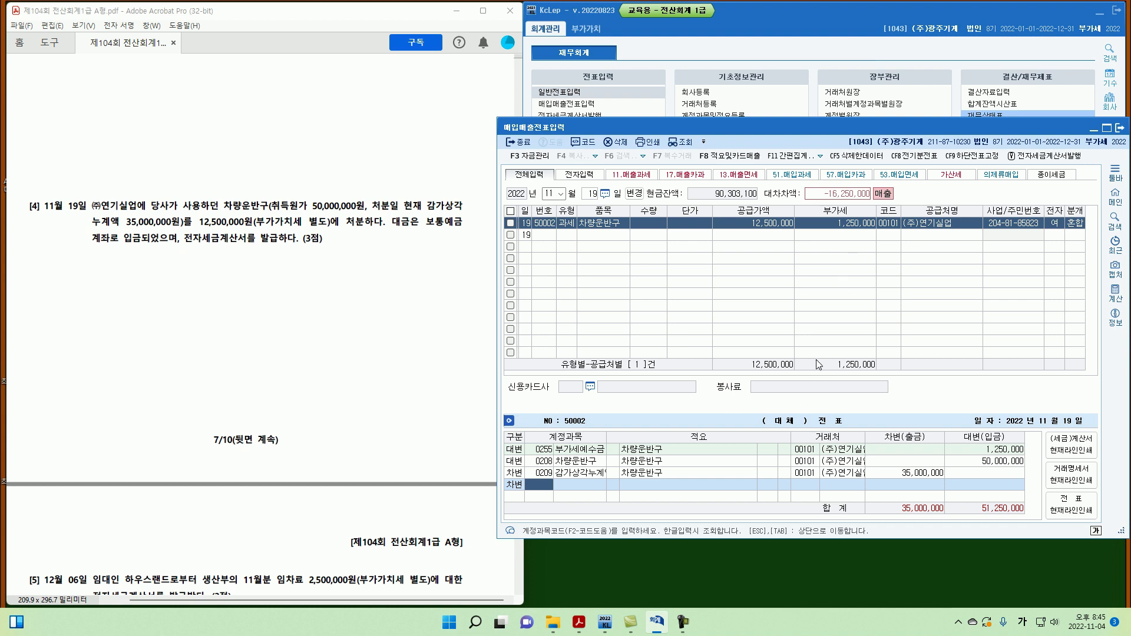
{"action": "type", "text": "103"}
{"action": "key", "text": "Return"}
{"action": "key", "text": "Return"}
{"action": "key", "text": "Return"}
{"action": "type", "text": "1"}
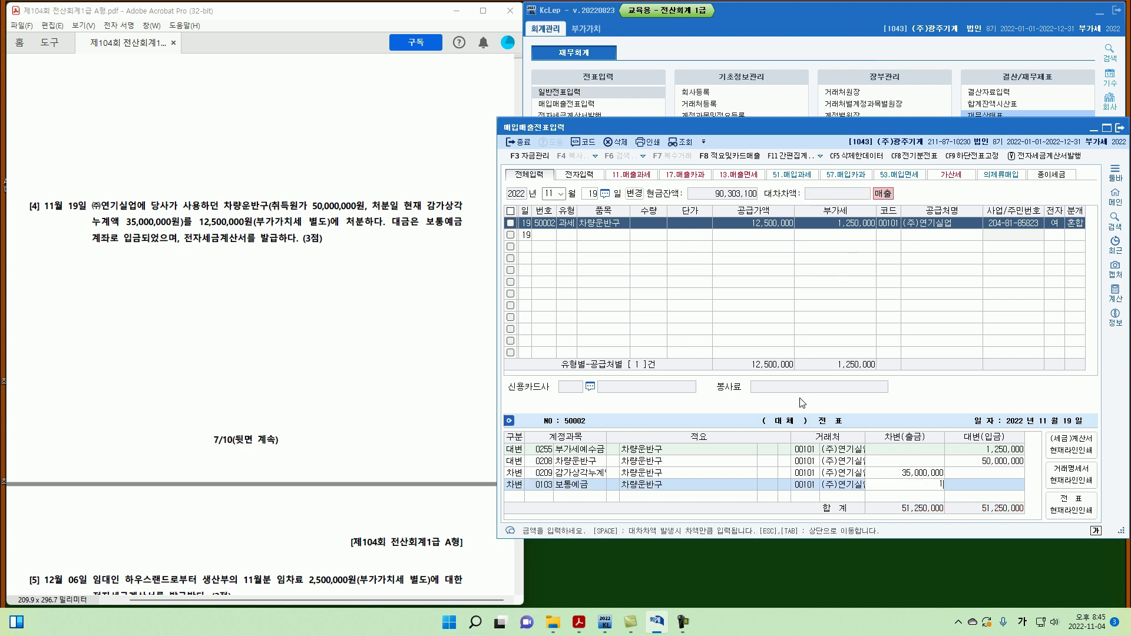
{"action": "type", "text": "3,750,000"}
{"action": "key", "text": "Return"}
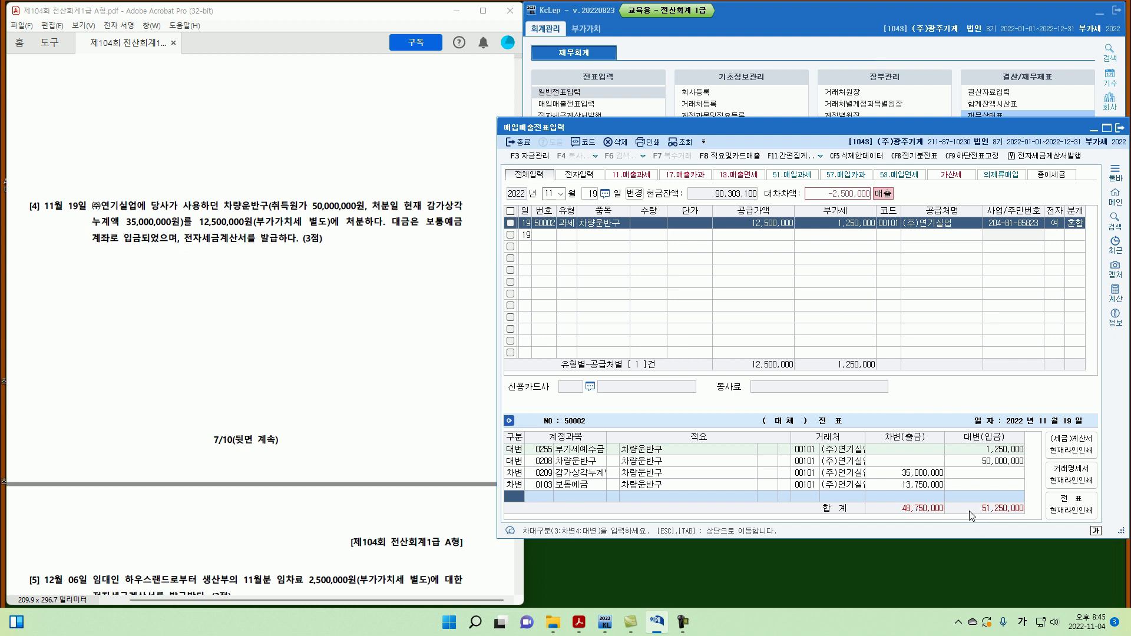
Step: Add a debit line for the disposal loss account 0970 with the balancing amount of 2,500,000
{"action": "type", "text": "3"}
{"action": "key", "text": "Return"}
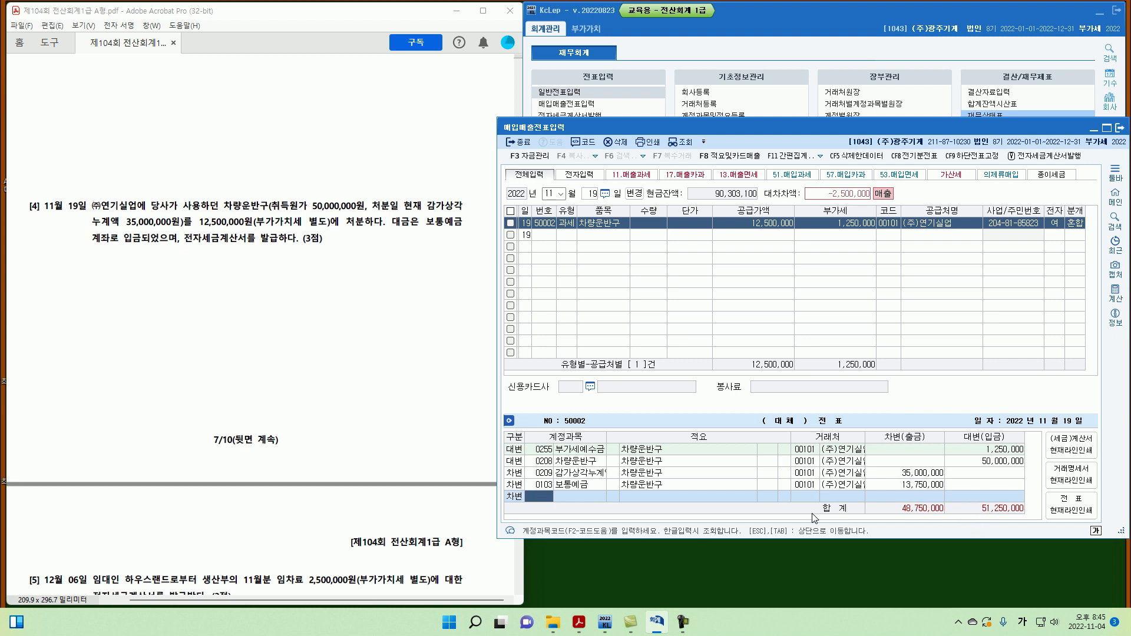
{"action": "type", "text": "유형자"}
{"action": "key", "text": "Return"}
{"action": "key", "text": "Down"}
{"action": "key", "text": "Return"}
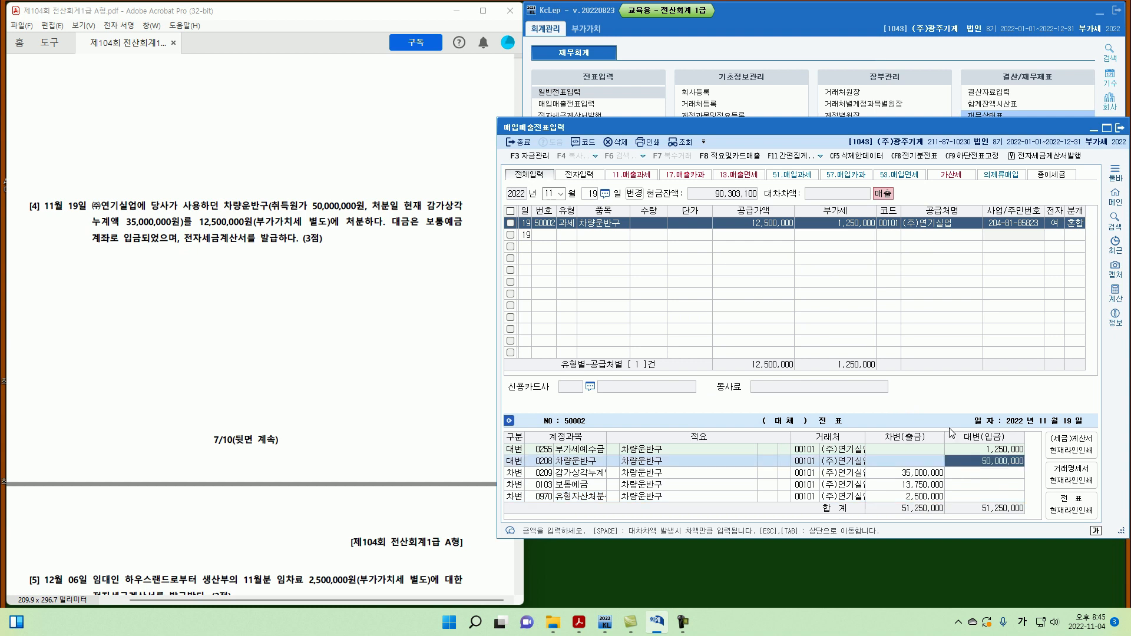
Step: Review the amounts of the November 19 journal lines against the sale's 공급가액 and 부가세
{"action": "key", "text": "Tab"}
{"action": "key", "text": "Tab"}
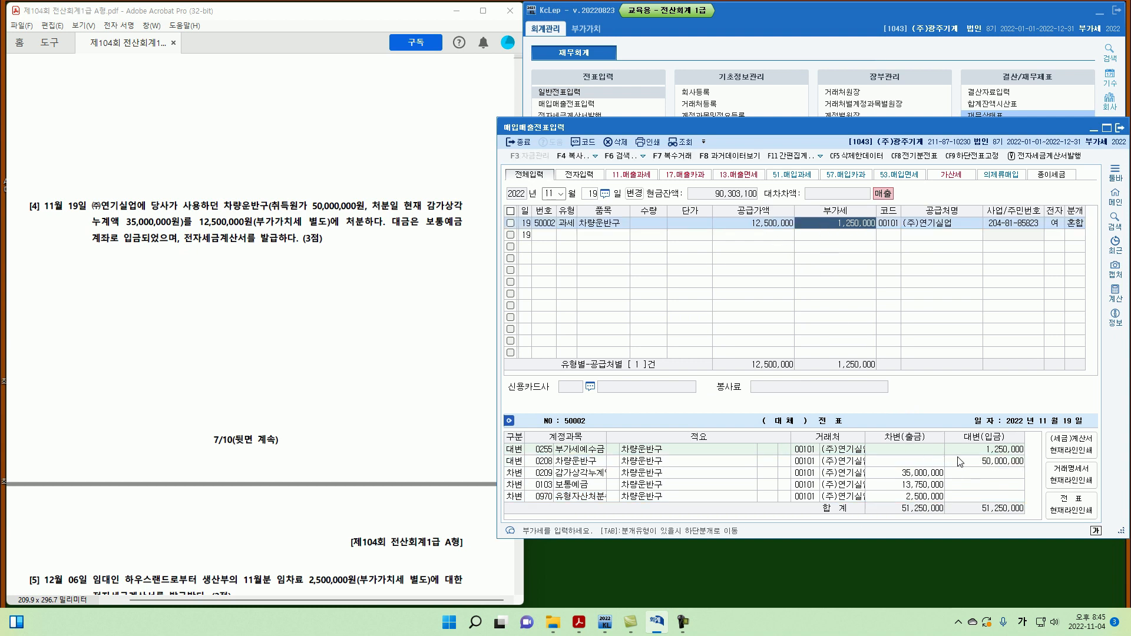
{"action": "left_click", "coordinate": [989, 465]}
{"action": "left_click", "coordinate": [911, 474]}
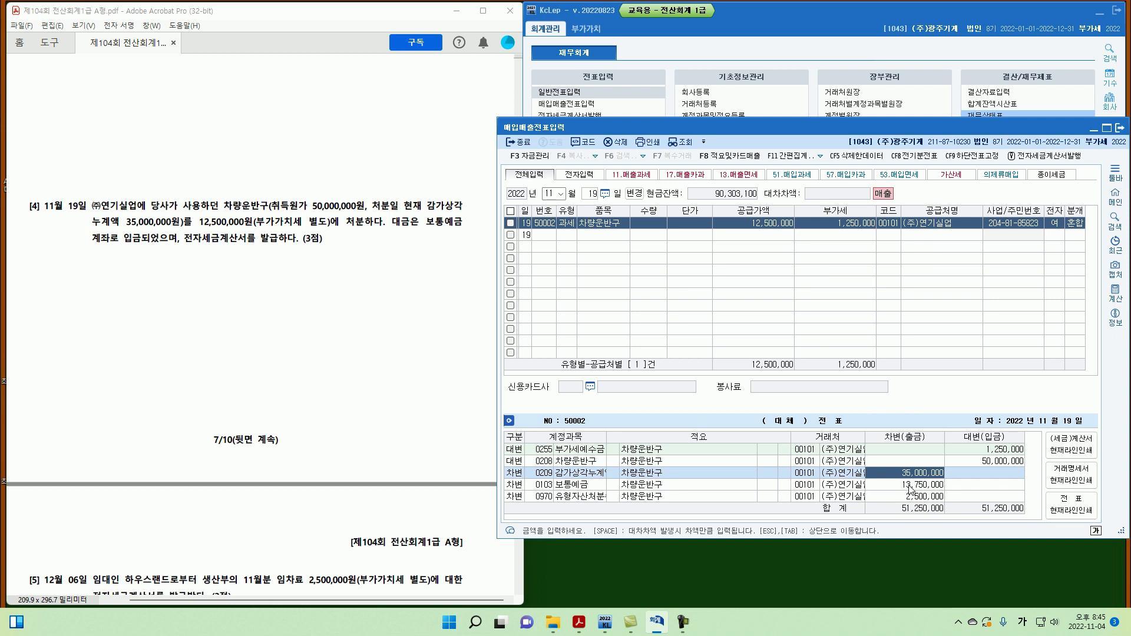
{"action": "left_click", "coordinate": [910, 486]}
{"action": "left_click", "coordinate": [774, 227]}
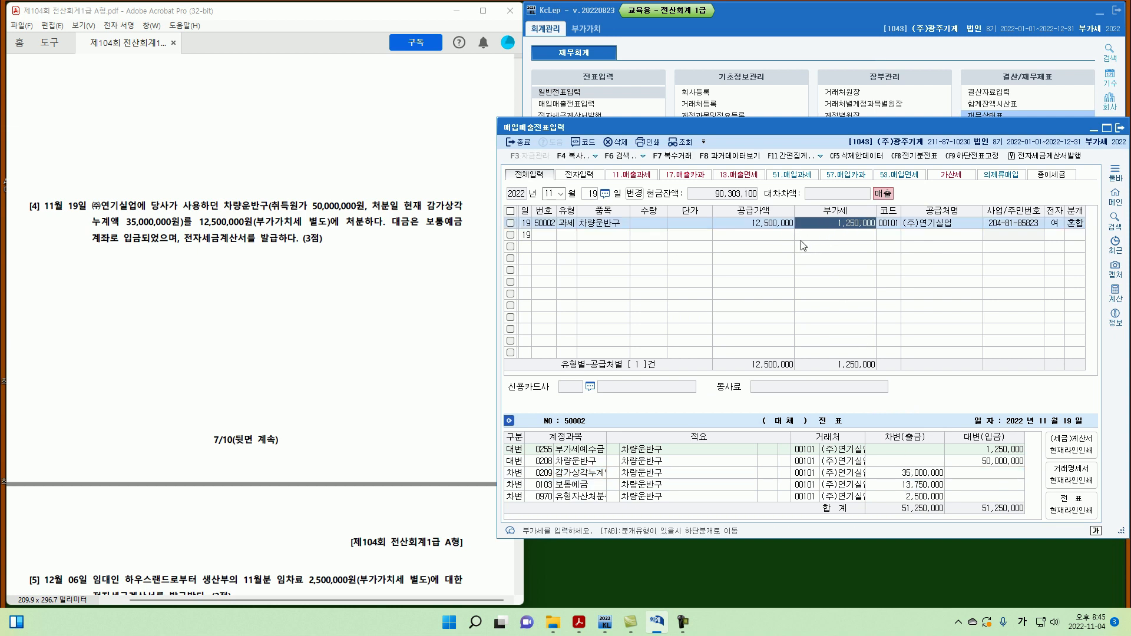
{"action": "left_click", "coordinate": [919, 488]}
{"action": "left_click", "coordinate": [941, 499]}
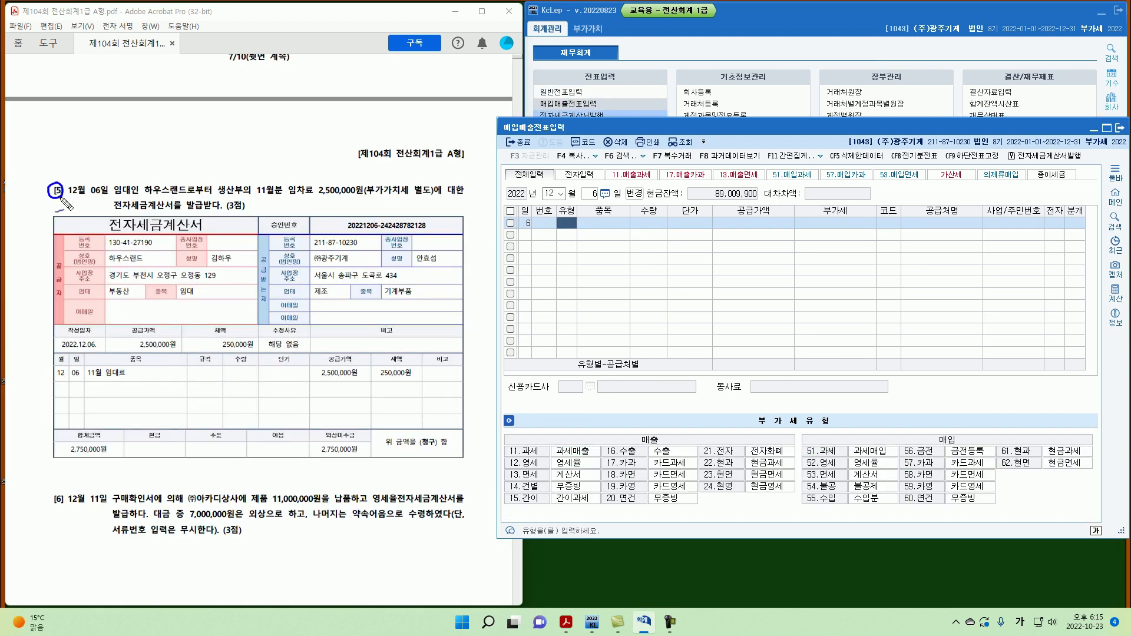
Step: Examine question [5] on the December 6 rent invoice, marking its date, amount, VAT terms, invoice type and the matching purchase types
{"action": "left_click_drag", "start_coordinate": [69, 198], "coordinate": [103, 198]}
{"action": "left_click_drag", "start_coordinate": [261, 198], "coordinate": [433, 196]}
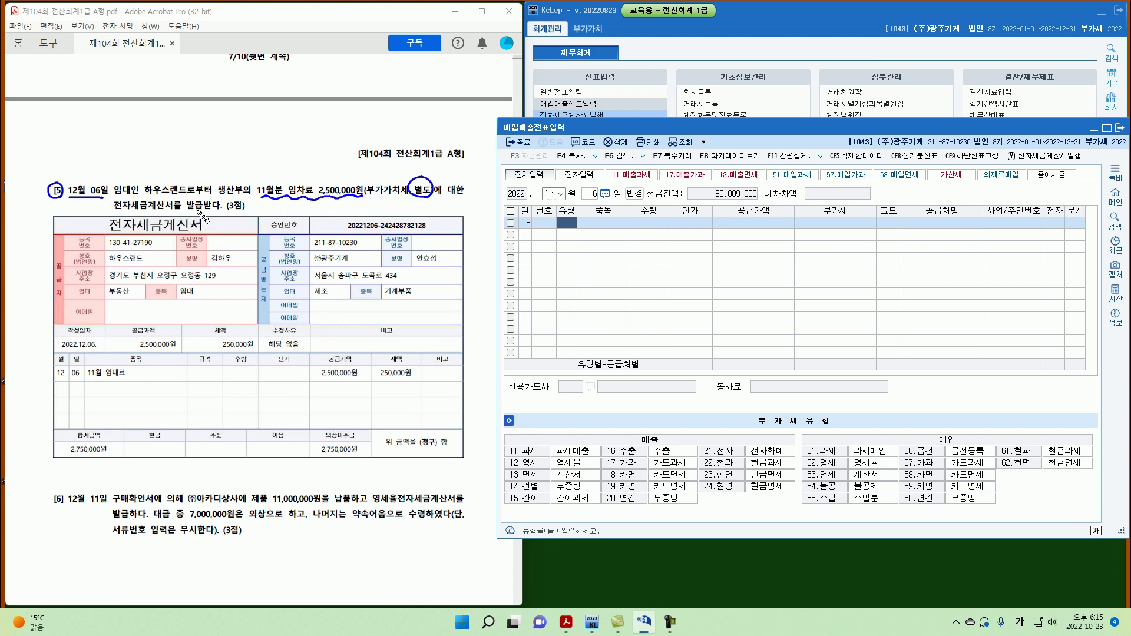
{"action": "mouse_move", "coordinate": [200, 216]}
{"action": "left_mouse_down"}
{"action": "mouse_move", "coordinate": [184, 203]}
{"action": "mouse_move", "coordinate": [207, 219]}
{"action": "left_mouse_up"}
{"action": "mouse_move", "coordinate": [816, 448]}
{"action": "left_mouse_down"}
{"action": "mouse_move", "coordinate": [811, 458]}
{"action": "mouse_move", "coordinate": [841, 456]}
{"action": "mouse_move", "coordinate": [791, 474]}
{"action": "left_mouse_up"}
{"action": "key", "text": "Escape"}
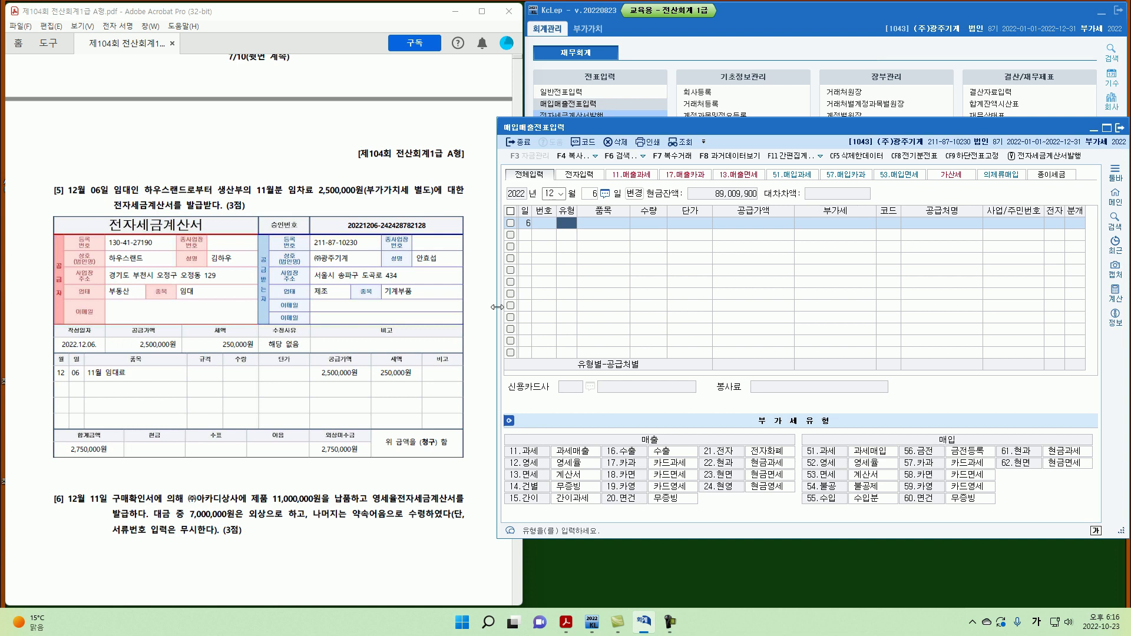
Step: Start a type 51 과세 purchase for December 6 with 11월 임대료 as the 품목
{"action": "type", "text": "51"}
{"action": "key", "text": "Return"}
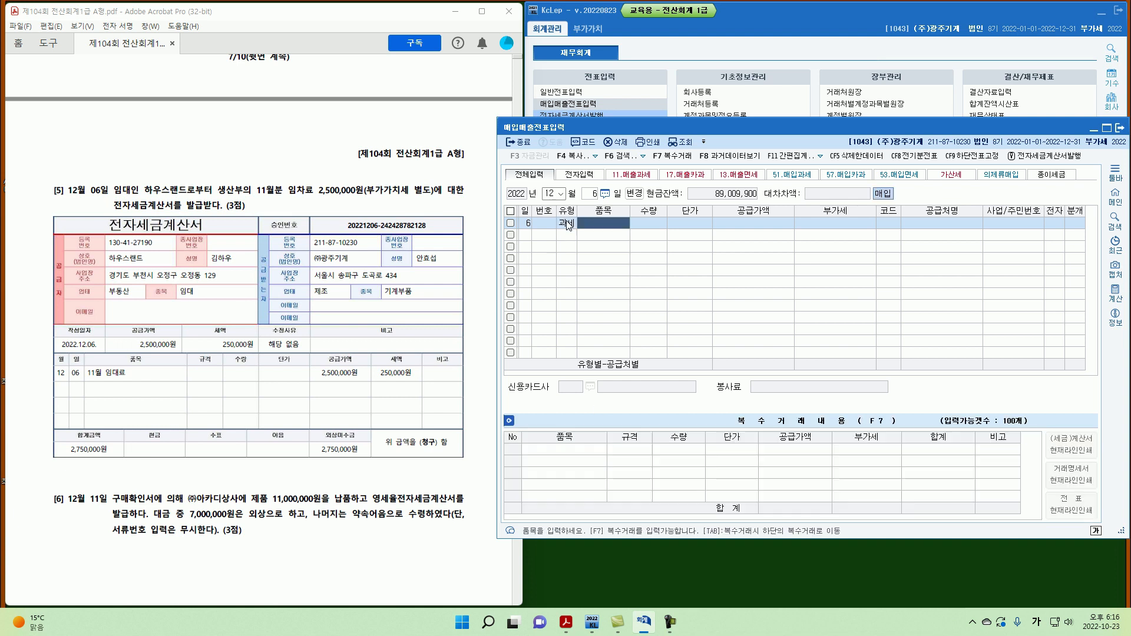
{"action": "type", "text": "11ㅇ"}
{"action": "type", "text": " 임대"}
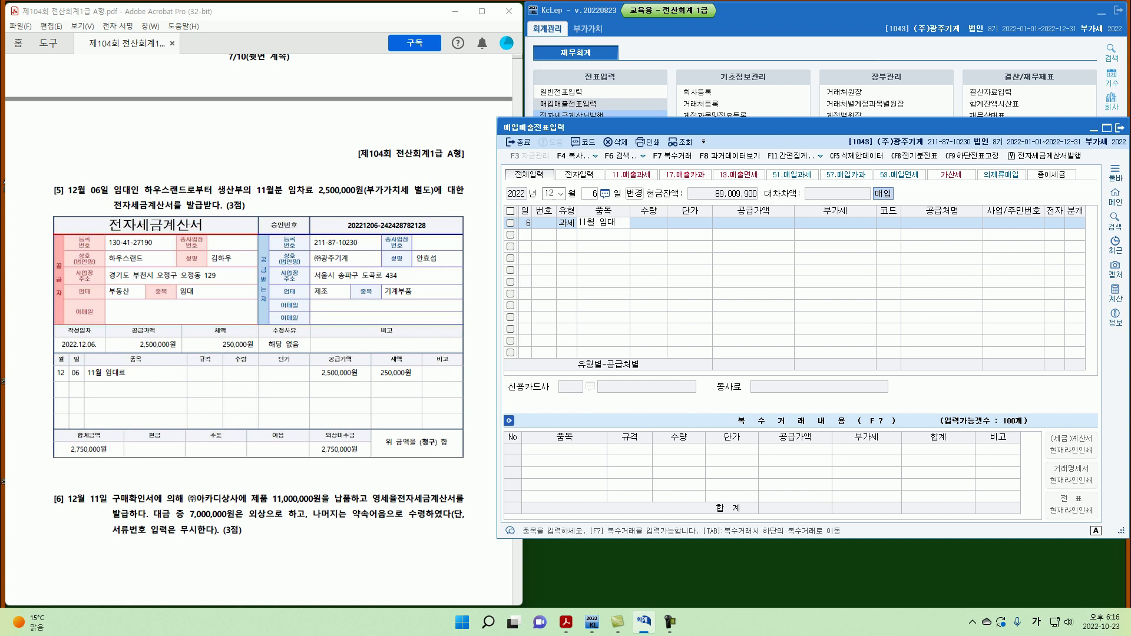
{"action": "type", "text": "료"}
{"action": "key", "text": "Return"}
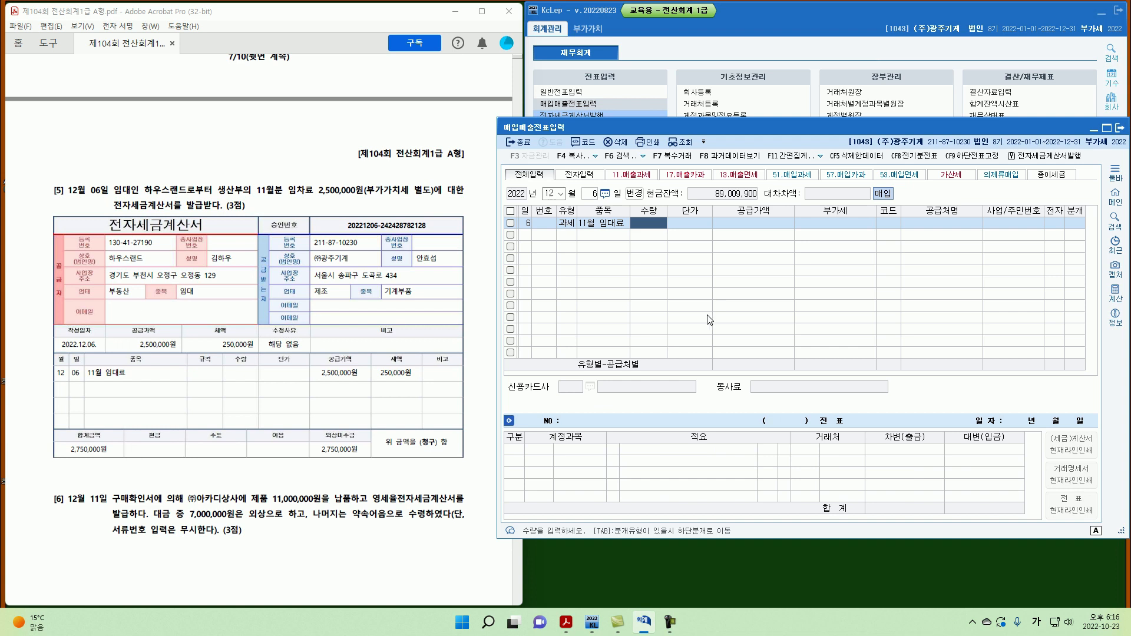
Step: Examine the 임대료 item on the supplier's invoice, comparing it with 임차료 from the tenant's side
{"action": "left_click_drag", "start_coordinate": [614, 243], "coordinate": [623, 241]}
{"action": "left_click_drag", "start_coordinate": [86, 377], "coordinate": [128, 381]}
{"action": "left_click_drag", "start_coordinate": [583, 234], "coordinate": [618, 242]}
{"action": "mouse_move", "coordinate": [585, 247]}
{"action": "left_mouse_down"}
{"action": "mouse_move", "coordinate": [583, 258]}
{"action": "mouse_move", "coordinate": [639, 259]}
{"action": "left_mouse_up"}
{"action": "mouse_move", "coordinate": [148, 292]}
{"action": "left_mouse_down"}
{"action": "mouse_move", "coordinate": [177, 277]}
{"action": "mouse_move", "coordinate": [121, 348]}
{"action": "mouse_move", "coordinate": [137, 338]}
{"action": "left_mouse_up"}
{"action": "mouse_move", "coordinate": [75, 391]}
{"action": "left_mouse_down"}
{"action": "mouse_move", "coordinate": [112, 383]}
{"action": "mouse_move", "coordinate": [127, 363]}
{"action": "mouse_move", "coordinate": [136, 385]}
{"action": "mouse_move", "coordinate": [109, 377]}
{"action": "left_mouse_up"}
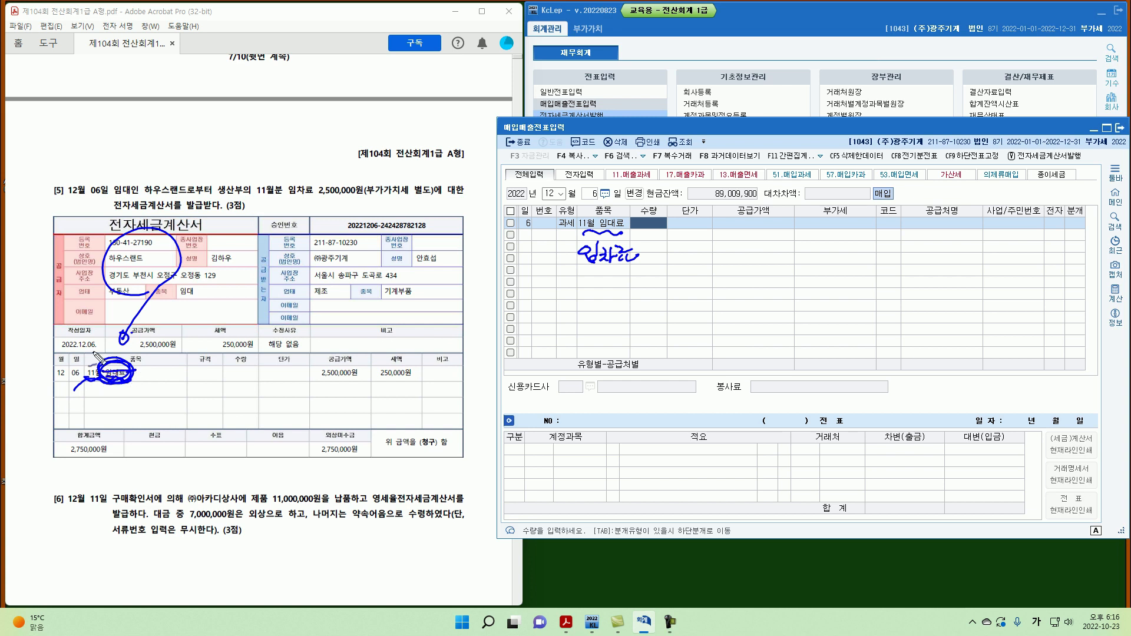
{"action": "key", "text": "Escape"}
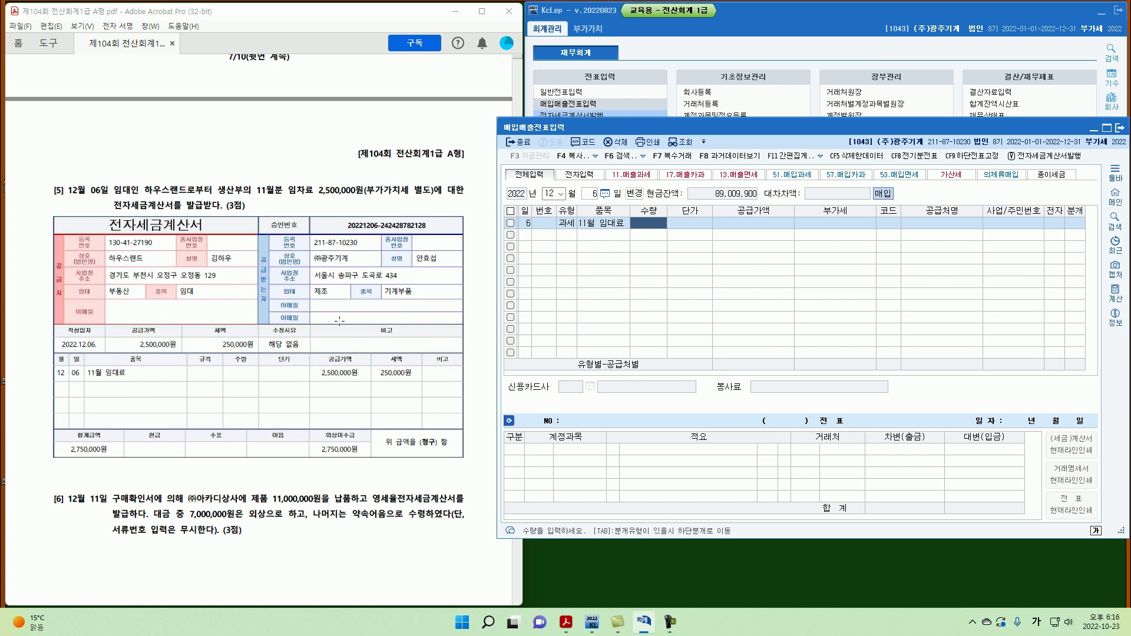
Step: Set the December 6 purchase's 공급가액 to 2,500,000, keeping 11월 임대료 as the item
{"action": "left_click", "coordinate": [607, 227]}
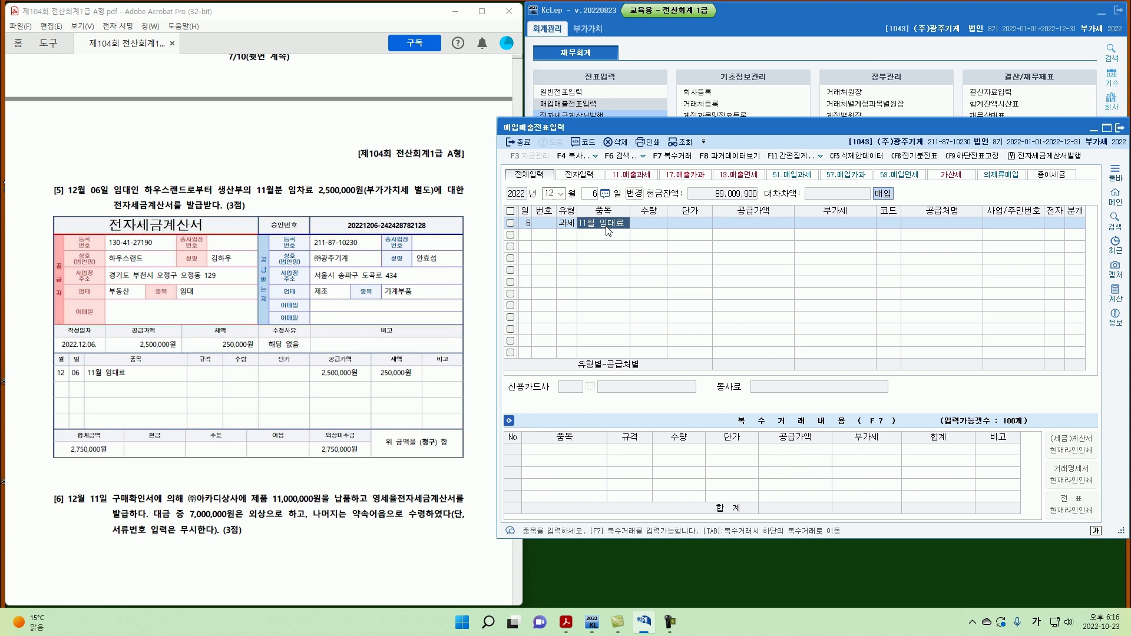
{"action": "key", "text": "Return"}
{"action": "key", "text": "Return"}
{"action": "key", "text": "Return"}
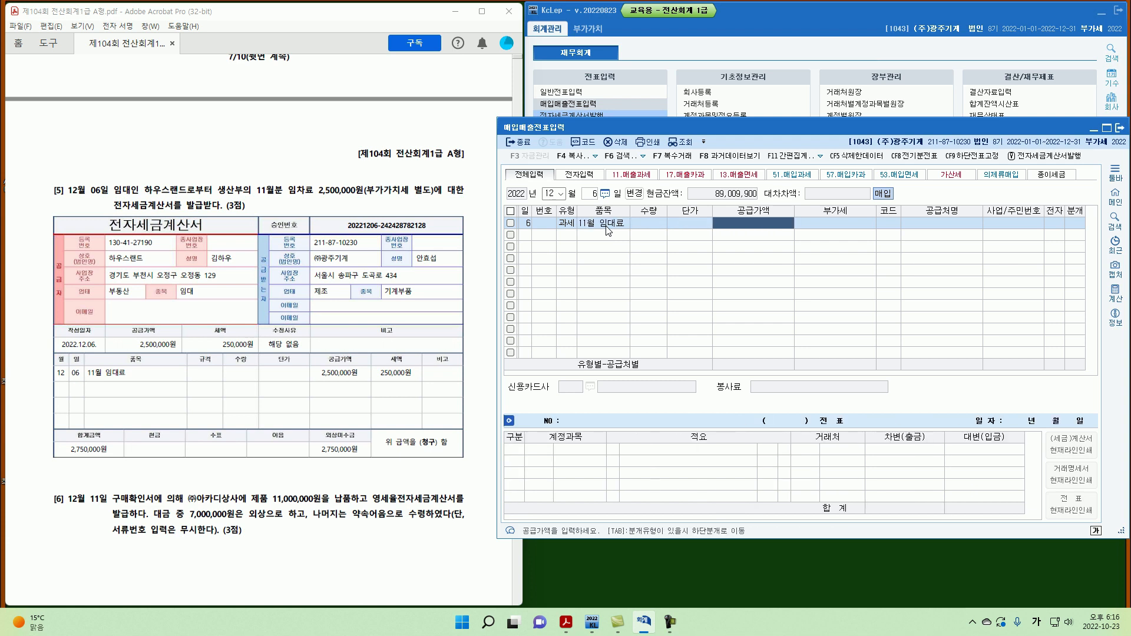
{"action": "type", "text": "2500000"}
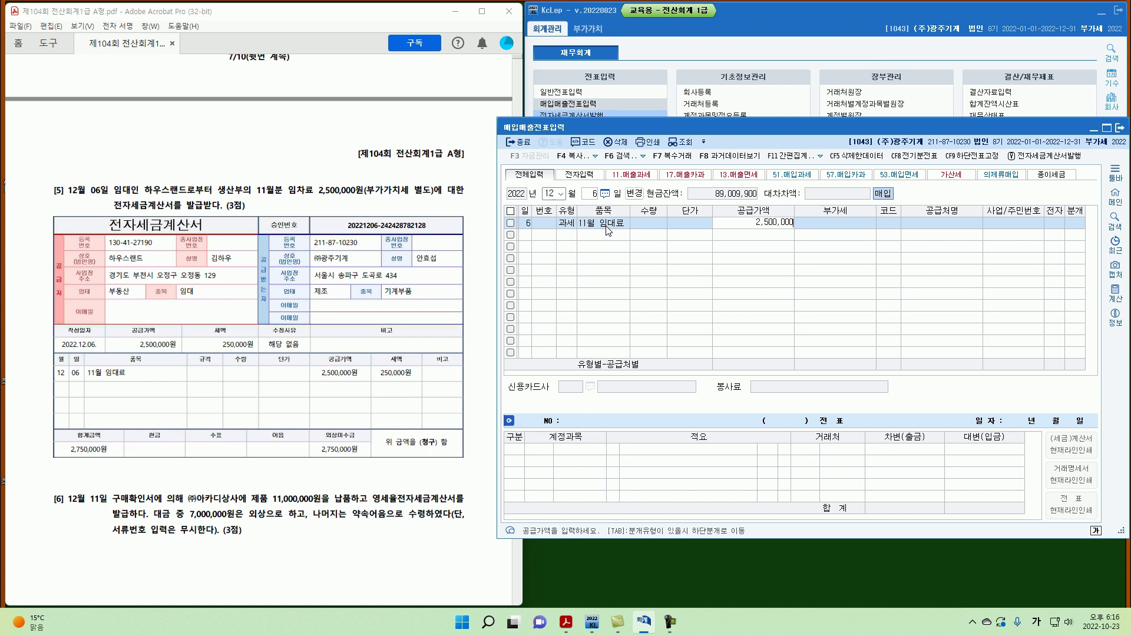
{"action": "key", "text": "Return"}
{"action": "key", "text": "Return"}
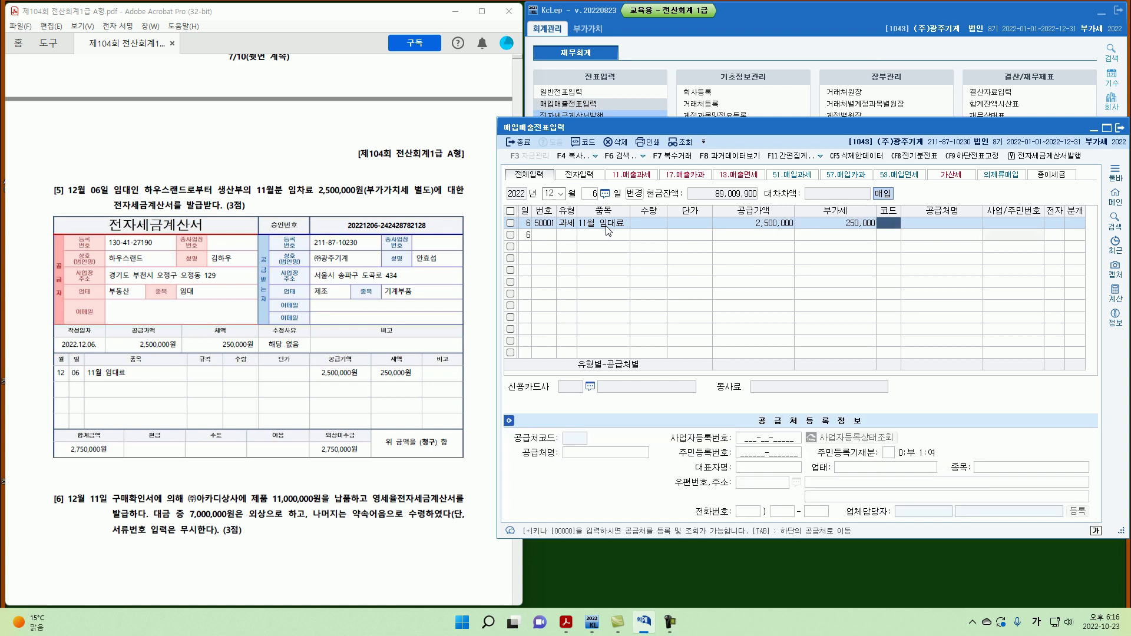
Step: Assign 하우스랜드 as the December 6 purchase's supplier, mark 전자 as 여 and set 분개 to 혼합
{"action": "type", "text": "하우"}
{"action": "key", "text": "Return"}
{"action": "key", "text": "Return"}
{"action": "key", "text": "Return"}
{"action": "type", "text": "108"}
{"action": "key", "text": "Return"}
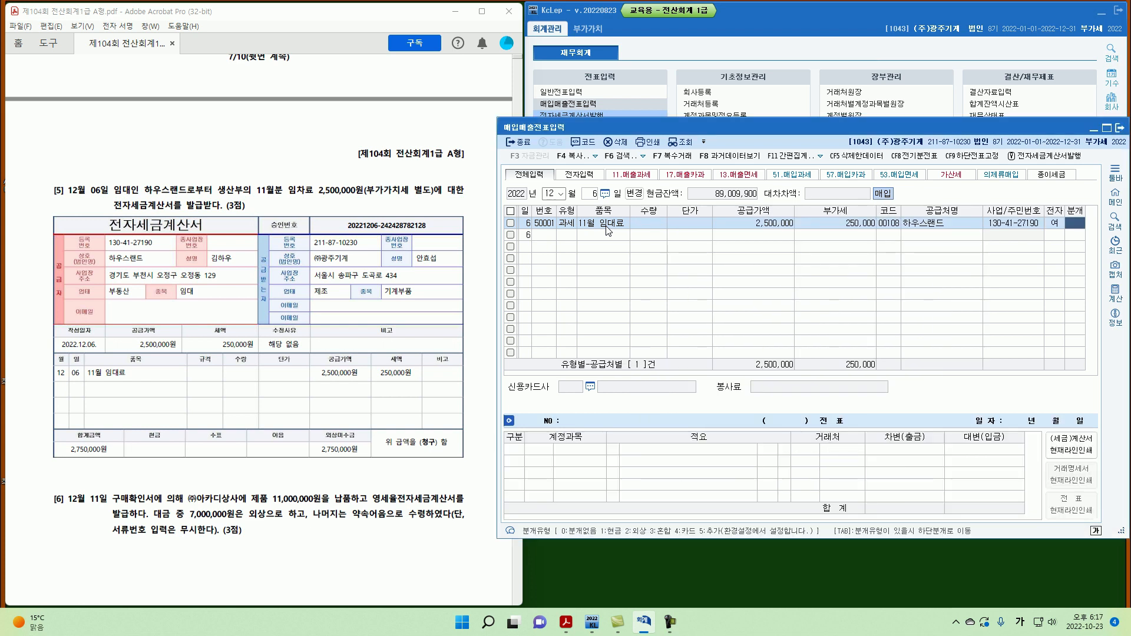
{"action": "type", "text": "3"}
{"action": "key", "text": "Return"}
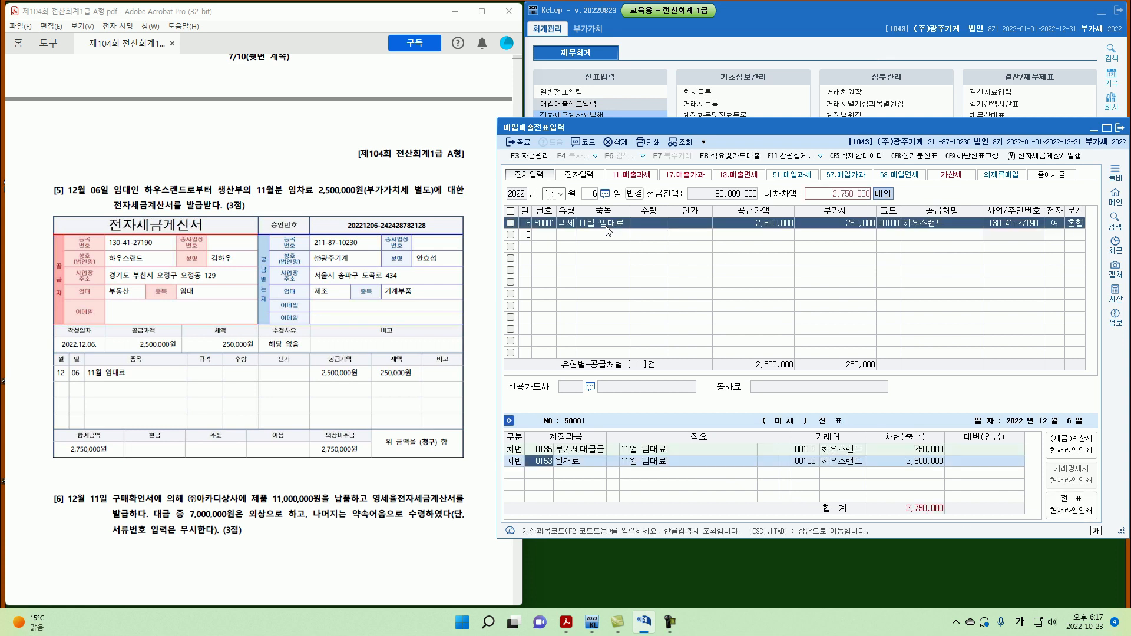
Step: Change the 원재료 debit line to 0519 임차료 and credit 0253 미지급금 for 2,750,000
{"action": "type", "text": "임차료"}
{"action": "key", "text": "Return"}
{"action": "key", "text": "Return"}
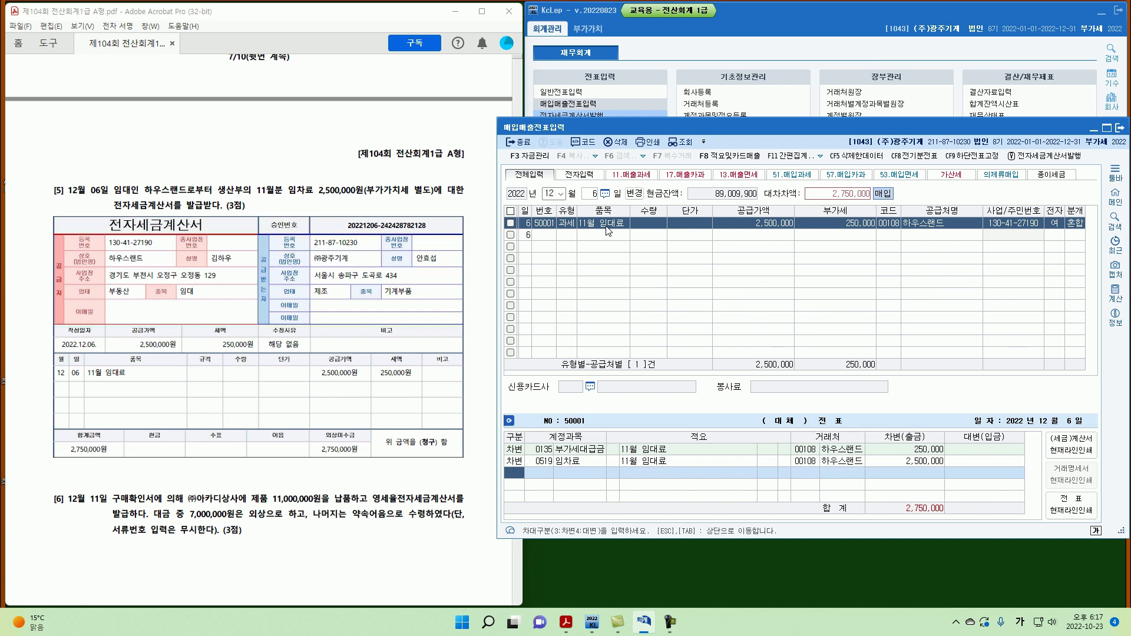
{"action": "type", "text": "4"}
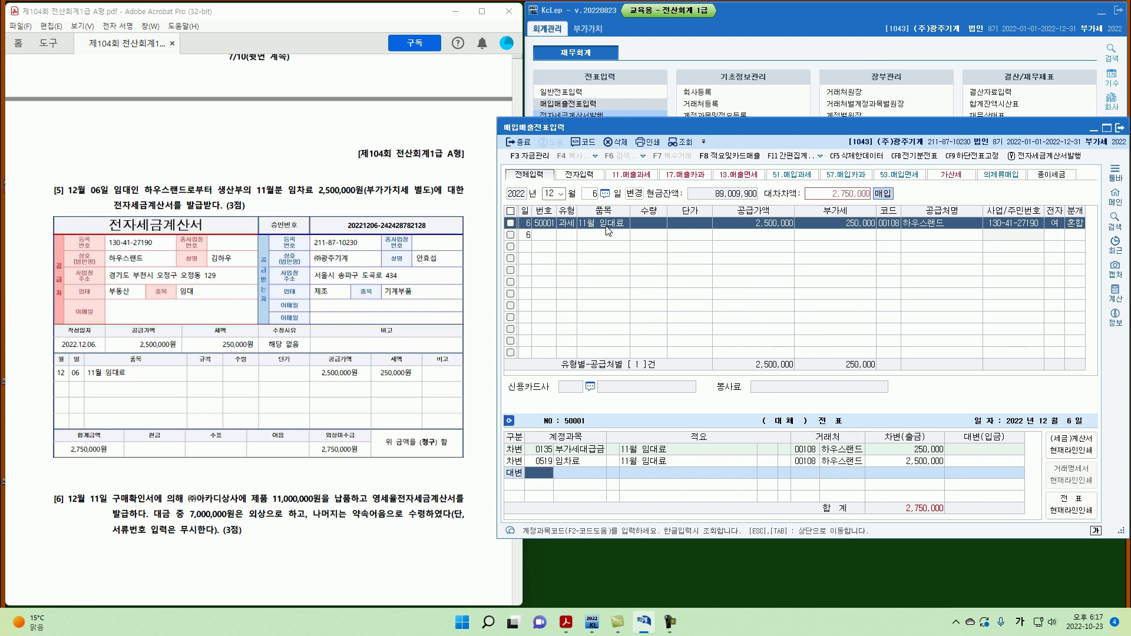
{"action": "type", "text": "253"}
{"action": "key", "text": "Return"}
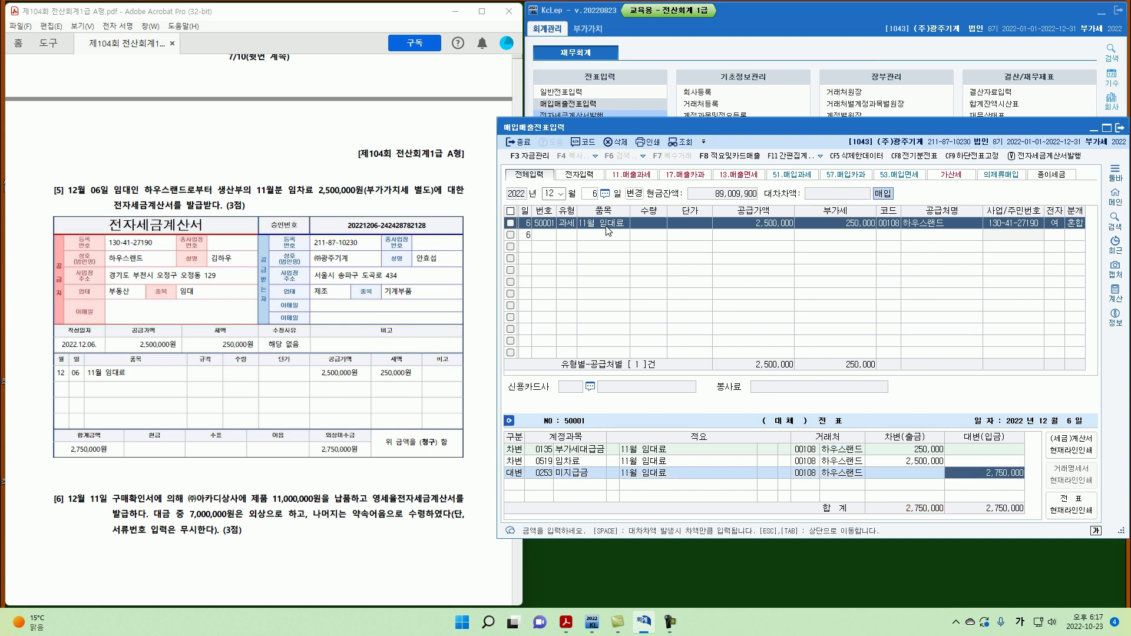
{"action": "key", "text": "Return"}
Step: Set the entry date to December 11 and examine question [6], marking its supporting document, amount, invoice type, VAT type and payment terms
{"action": "type", "text": "11"}
{"action": "key", "text": "Return"}
{"action": "scroll", "coordinate": [259, 294], "scroll_direction": "down", "scroll_amount": 5}
{"action": "mouse_move", "coordinate": [64, 209]}
{"action": "left_mouse_down"}
{"action": "mouse_move", "coordinate": [47, 220]}
{"action": "mouse_move", "coordinate": [154, 222]}
{"action": "left_mouse_up"}
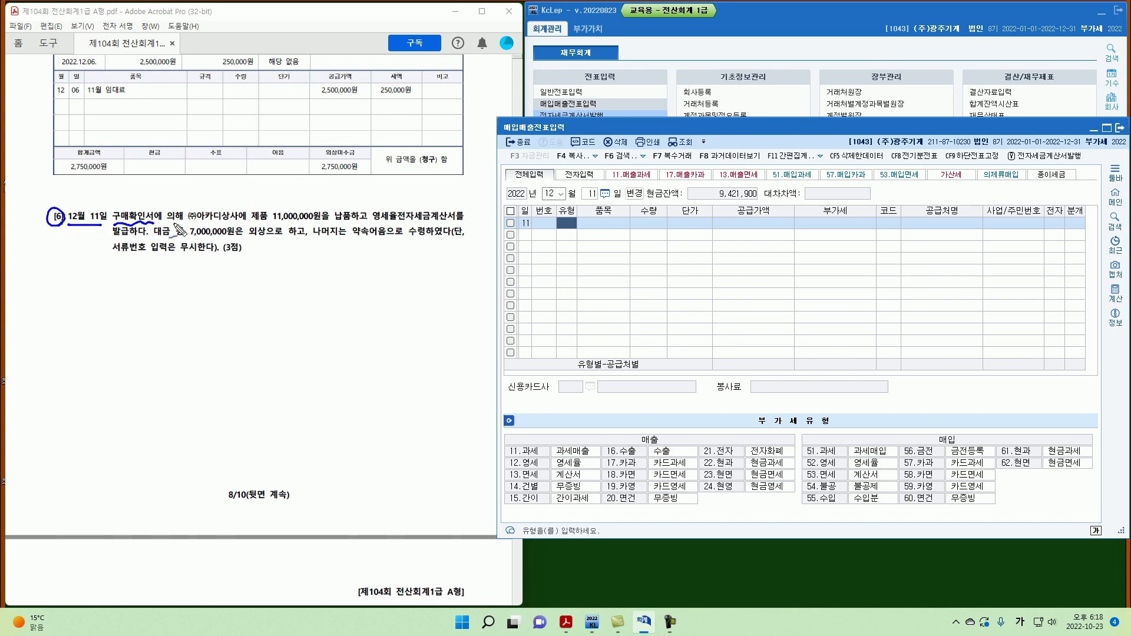
{"action": "left_click_drag", "start_coordinate": [272, 225], "coordinate": [455, 222]}
{"action": "mouse_move", "coordinate": [135, 238]}
{"action": "left_mouse_down"}
{"action": "mouse_move", "coordinate": [110, 225]}
{"action": "mouse_move", "coordinate": [137, 228]}
{"action": "left_mouse_up"}
{"action": "left_click_drag", "start_coordinate": [114, 292], "coordinate": [172, 287]}
{"action": "left_click_drag", "start_coordinate": [177, 265], "coordinate": [176, 294]}
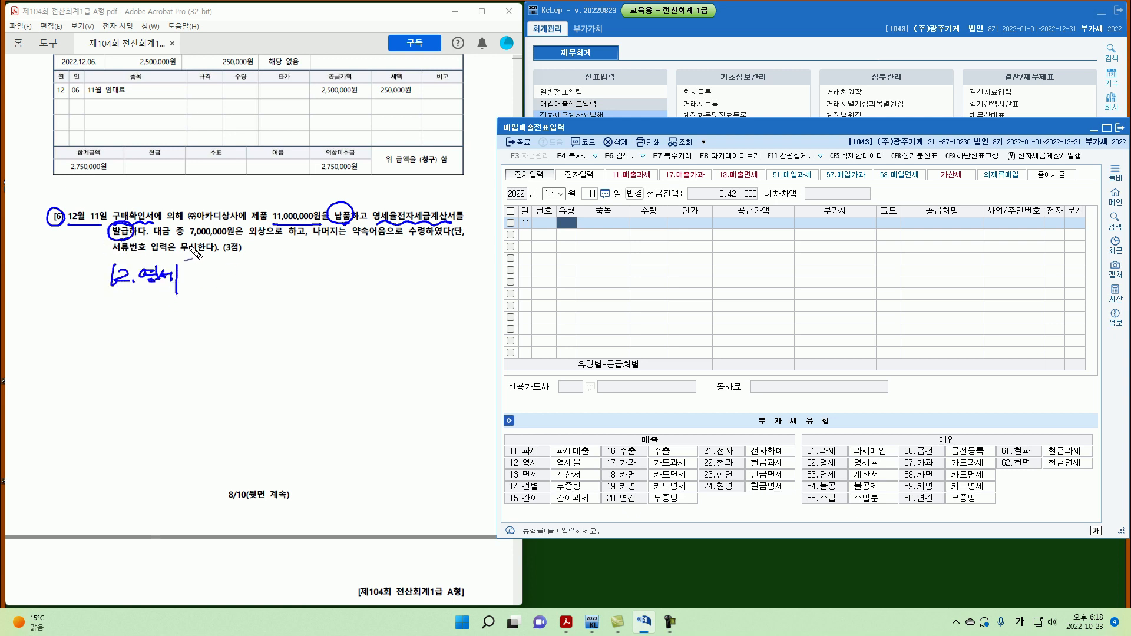
{"action": "mouse_move", "coordinate": [191, 239]}
{"action": "left_mouse_down"}
{"action": "mouse_move", "coordinate": [242, 238]}
{"action": "mouse_move", "coordinate": [248, 223]}
{"action": "mouse_move", "coordinate": [262, 246]}
{"action": "left_mouse_up"}
{"action": "left_click_drag", "start_coordinate": [277, 240], "coordinate": [403, 238]}
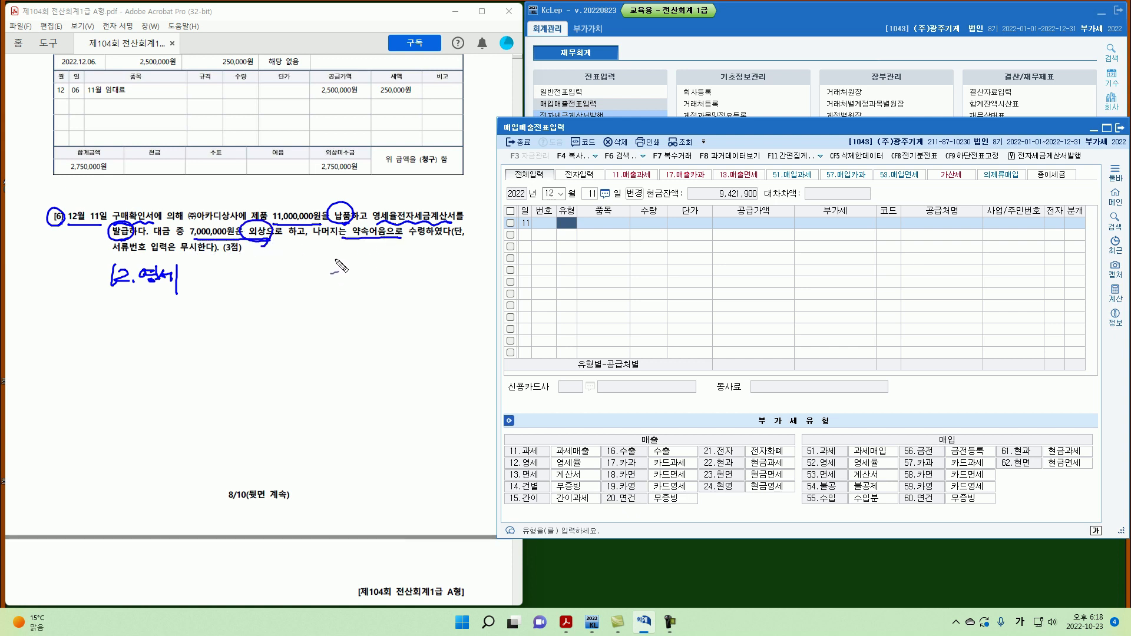
{"action": "key", "text": "Escape"}
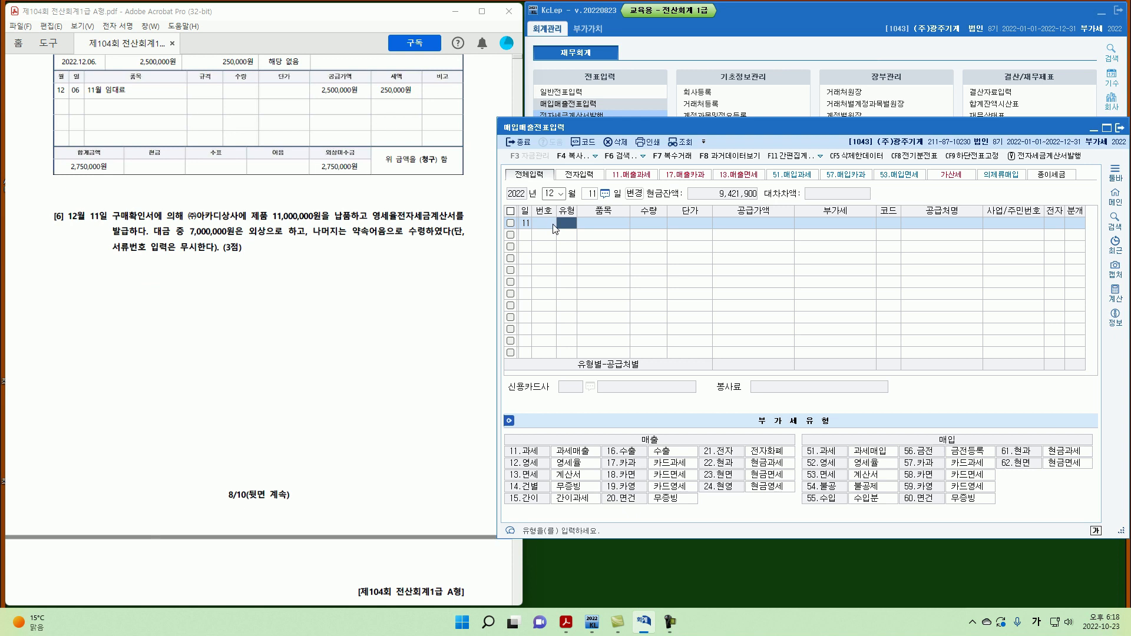
Step: For December 11, enter a type 12 영세 sale of 제품 with a 공급가액 of 11,000,000
{"action": "type", "text": "12"}
{"action": "key", "text": "Return"}
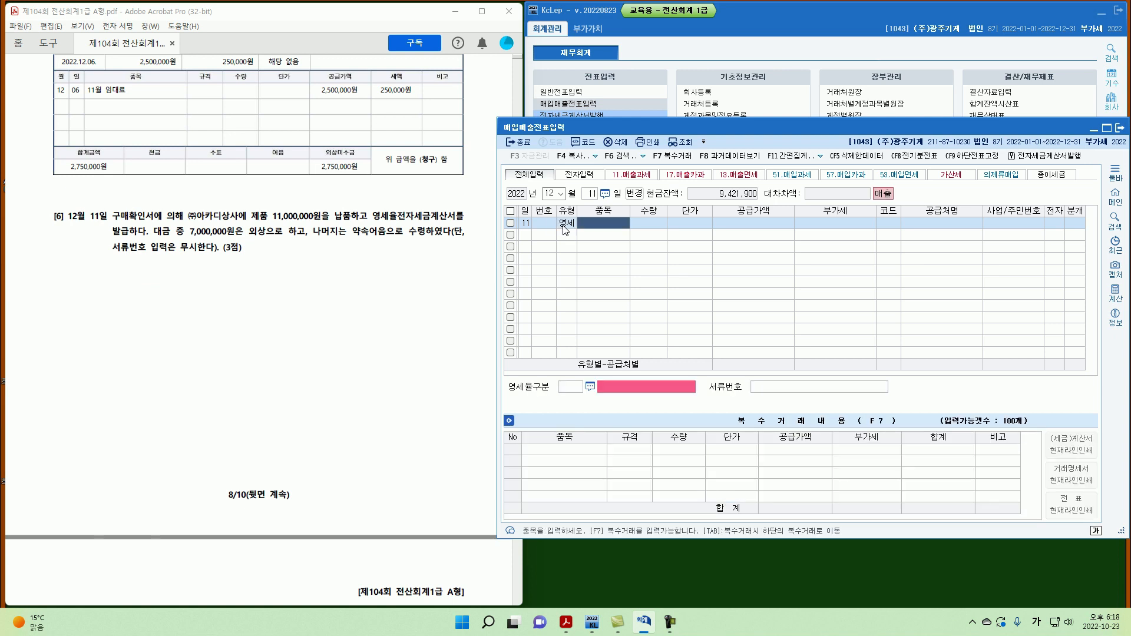
{"action": "type", "text": "ㅈㅔ품"}
{"action": "key", "text": "Return"}
{"action": "key", "text": "Return"}
{"action": "key", "text": "Return"}
{"action": "type", "text": "11000"}
{"action": "key", "text": "Return"}
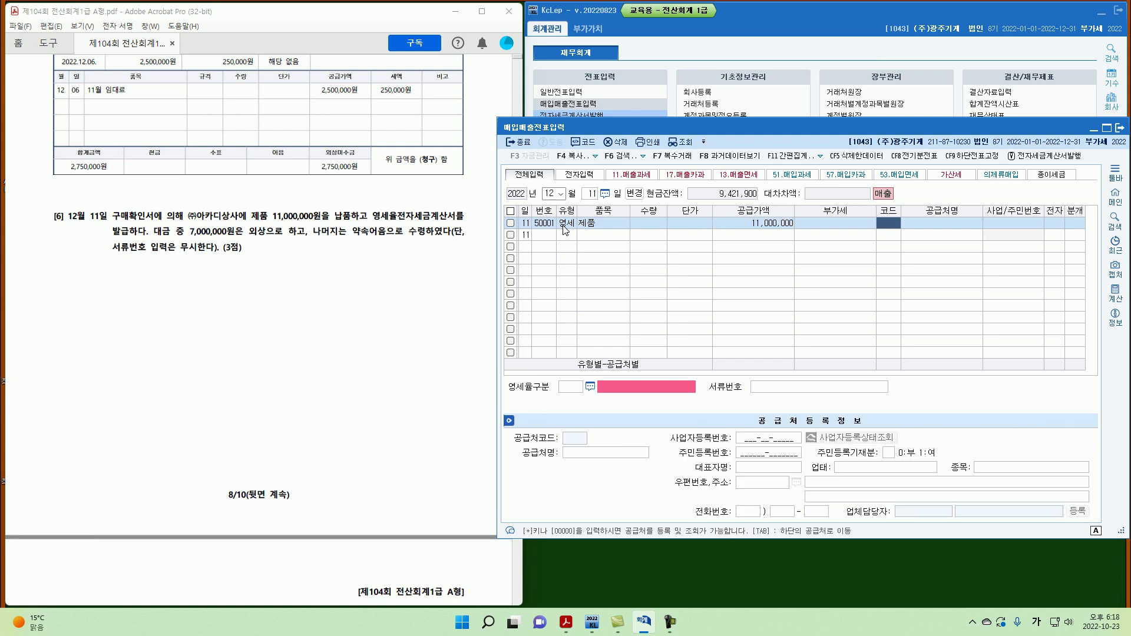
Step: Assign (주)아카디상사 as the December 11 sale's customer and mark 전자 as 여
{"action": "type", "text": "아카"}
{"action": "key", "text": "Return"}
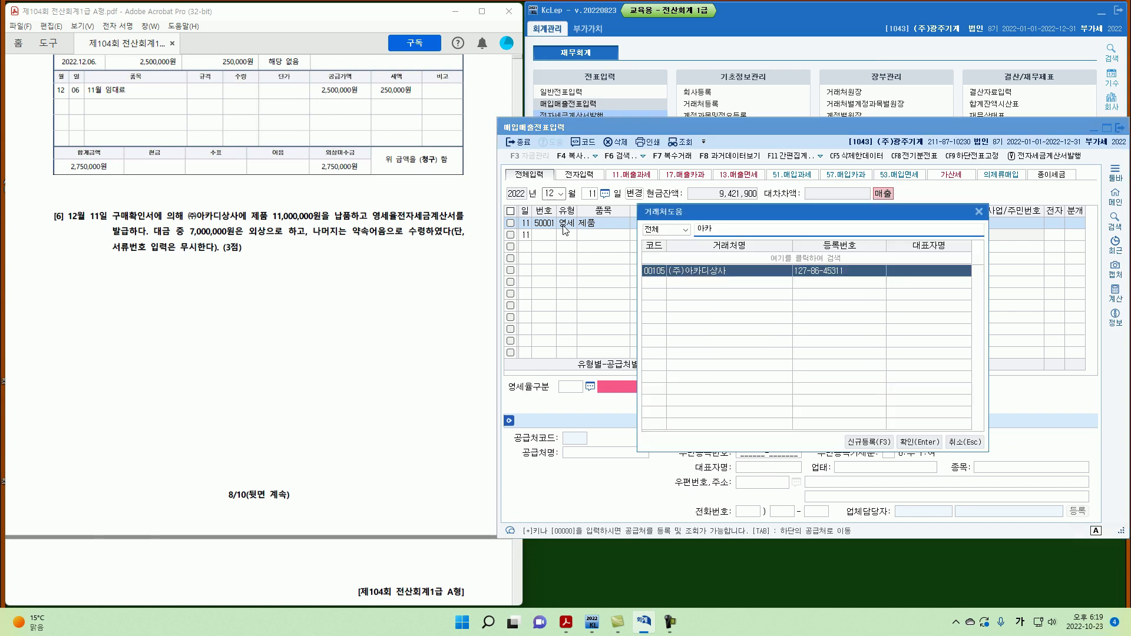
{"action": "key", "text": "Return"}
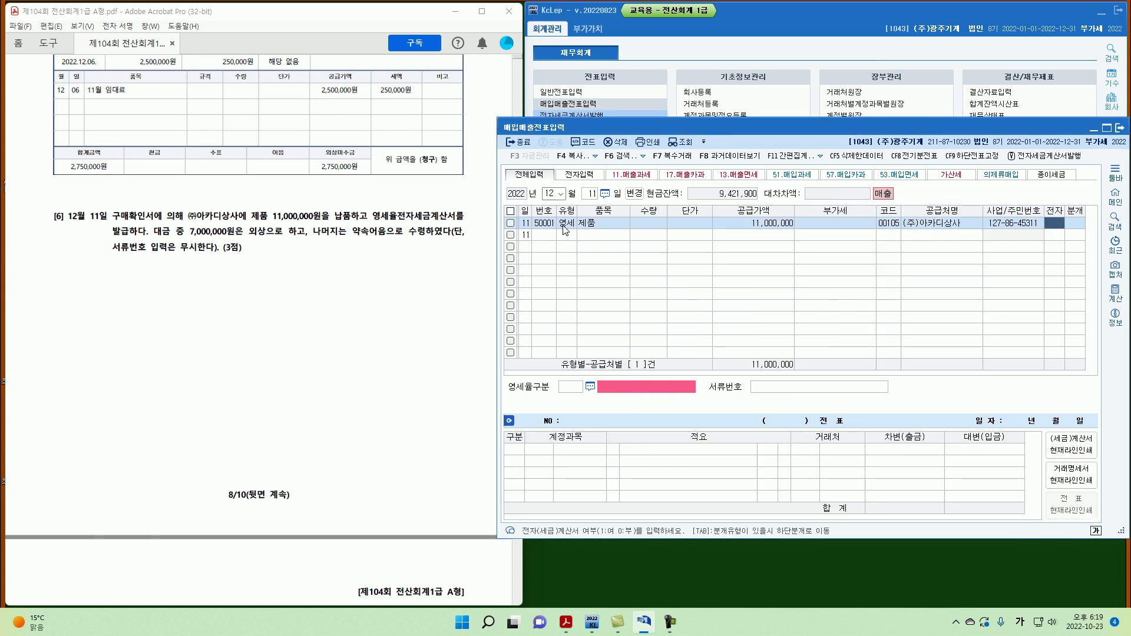
{"action": "type", "text": "1"}
{"action": "key", "text": "Return"}
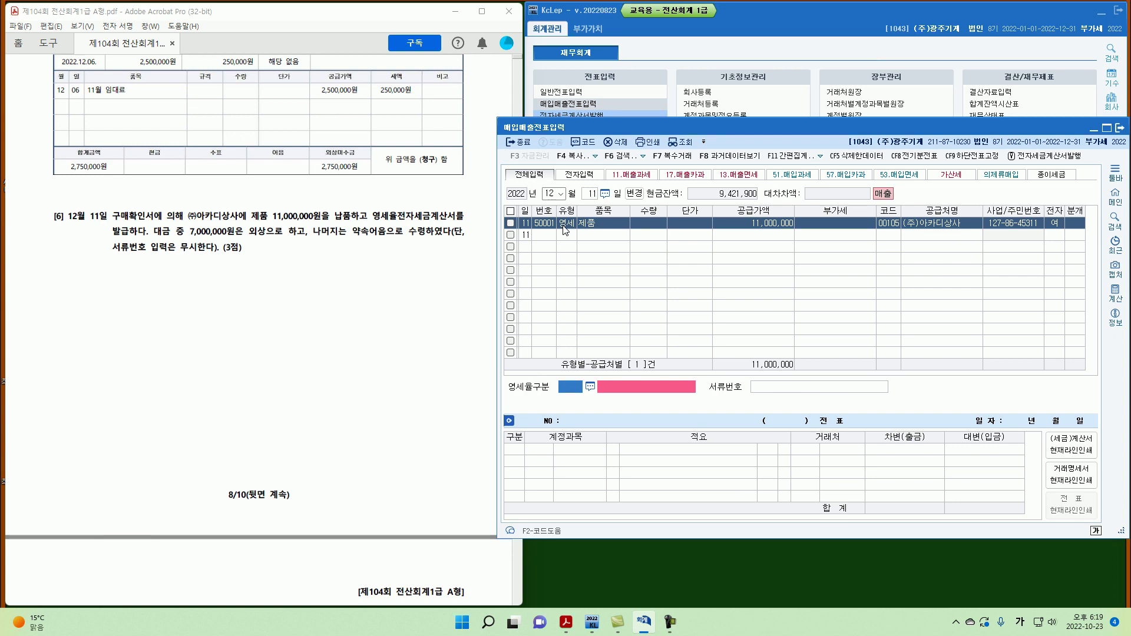
Step: Set the sale's 영세율구분 to 3, 내국신용장·구매확인서에 의하여 공급하는 재화, leave 서류번호 blank, and set 분개 to 혼합
{"action": "left_click", "coordinate": [590, 387]}
{"action": "left_click", "coordinate": [649, 295]}
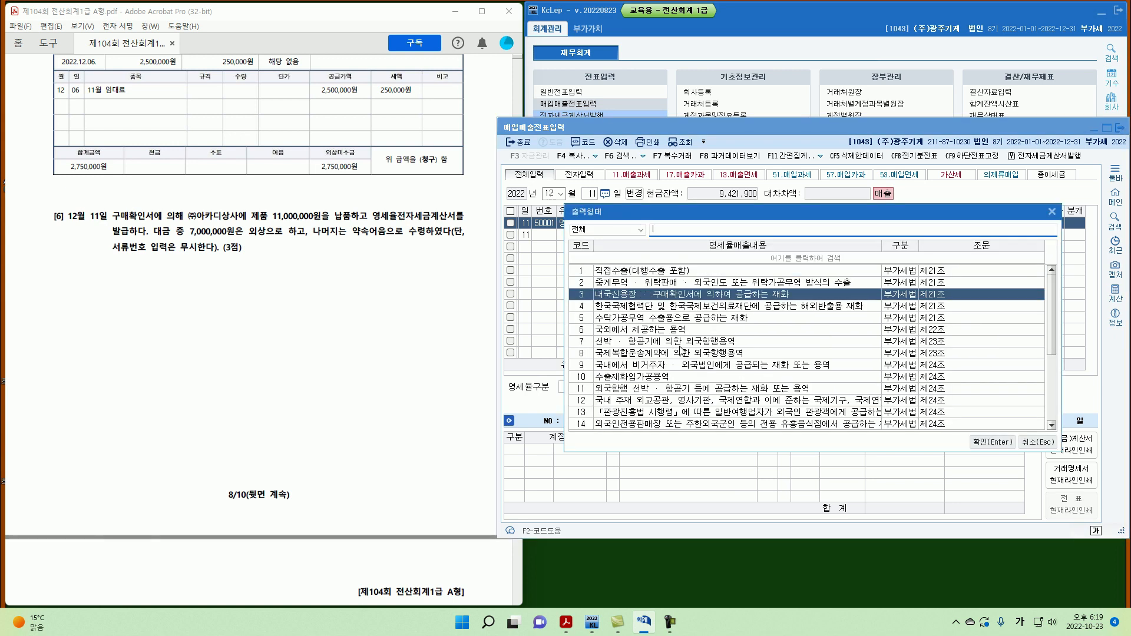
{"action": "left_click", "coordinate": [993, 442]}
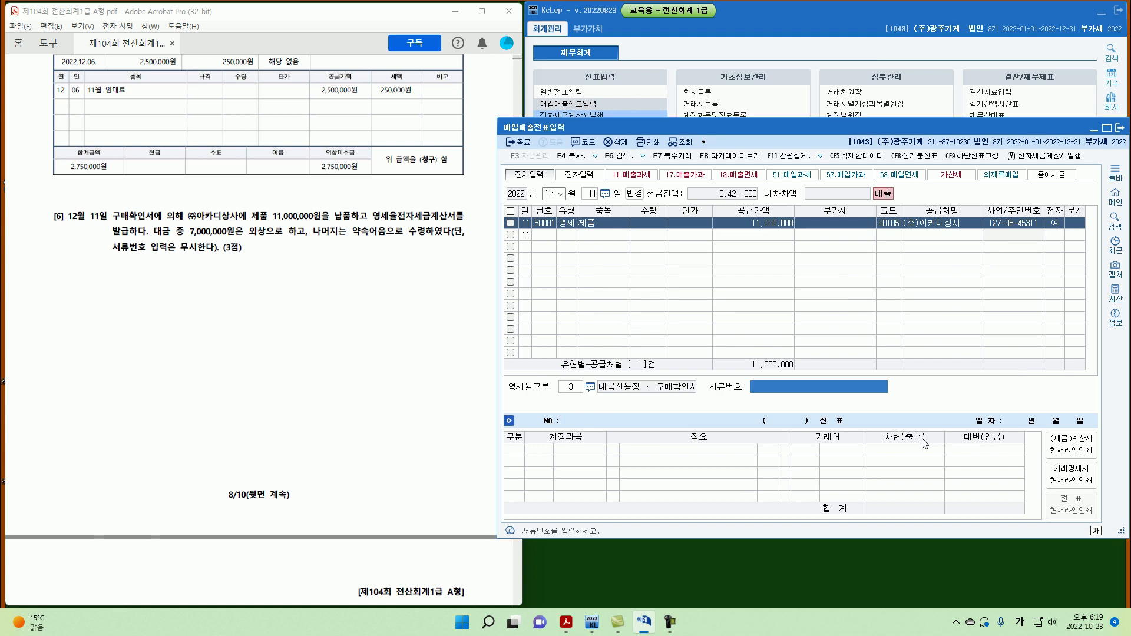
{"action": "key", "text": "Return"}
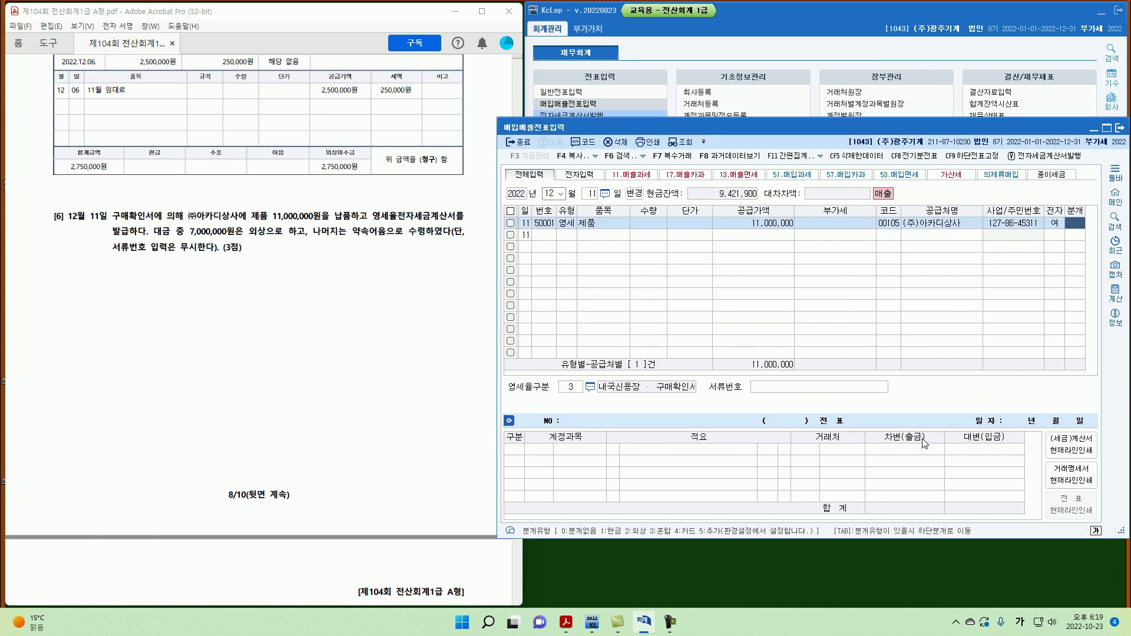
{"action": "type", "text": "3"}
{"action": "key", "text": "Return"}
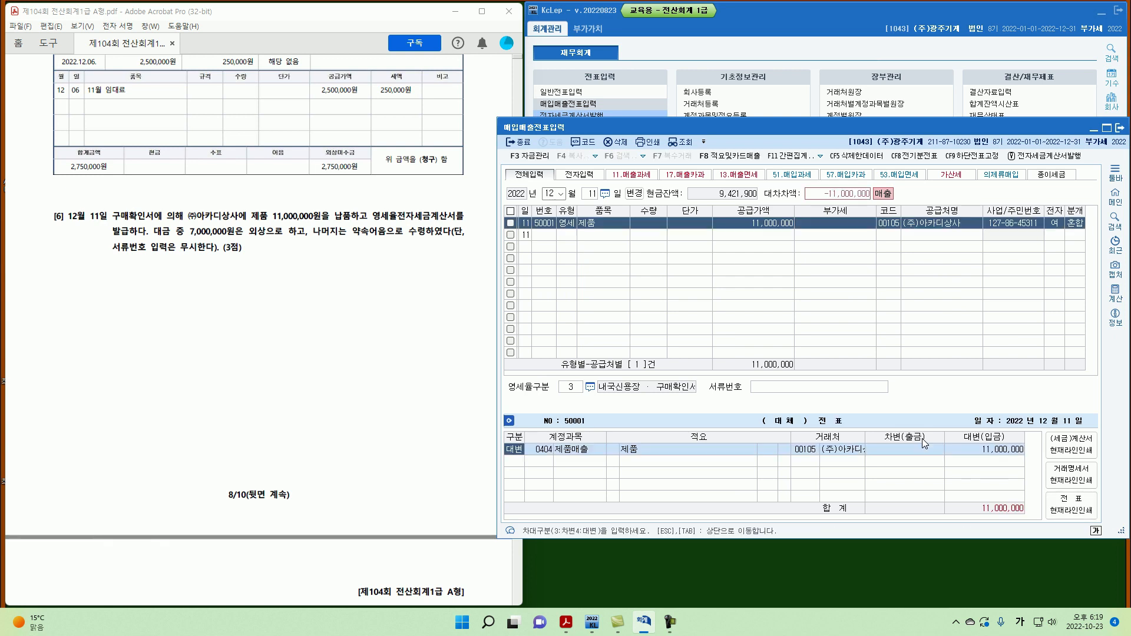
Step: Add debit lines to the December 11 journal entry for 0108 외상매출금 at 7,000,000 and account 110 for the remaining 4,000,000
{"action": "type", "text": "3108"}
{"action": "key", "text": "Return"}
{"action": "key", "text": "Return"}
{"action": "key", "text": "Return"}
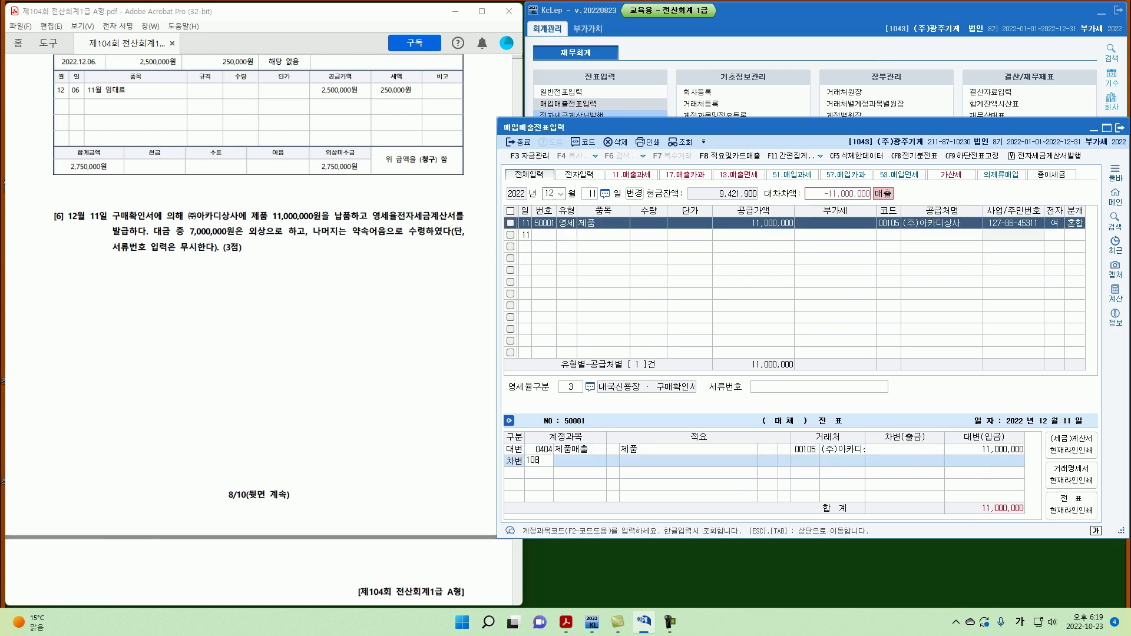
{"action": "type", "text": "7000000"}
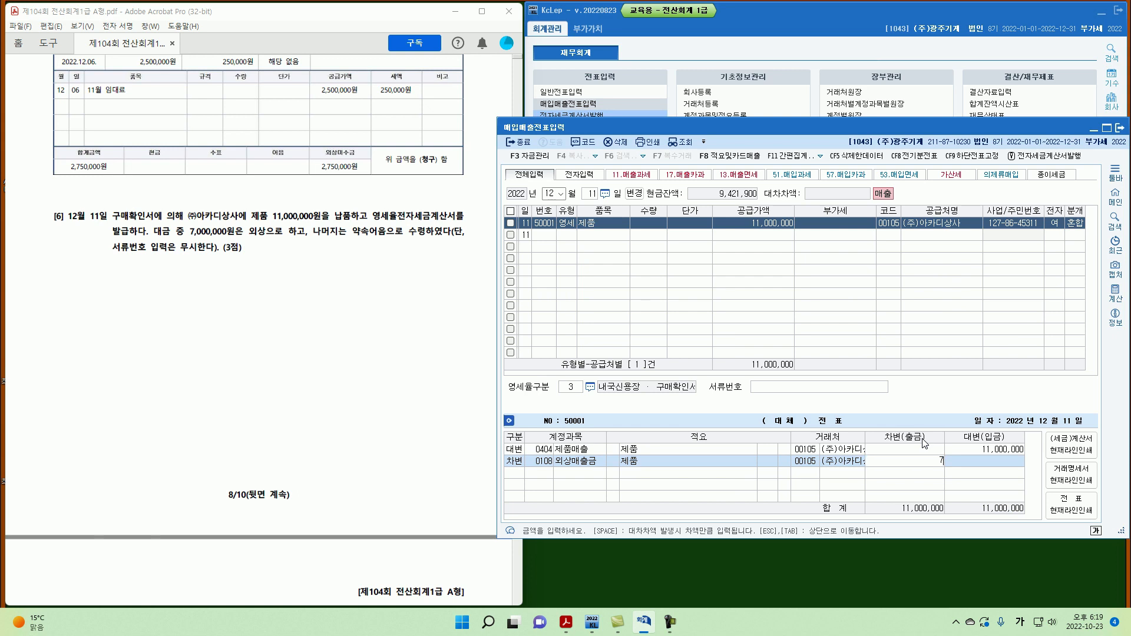
{"action": "key", "text": "Return"}
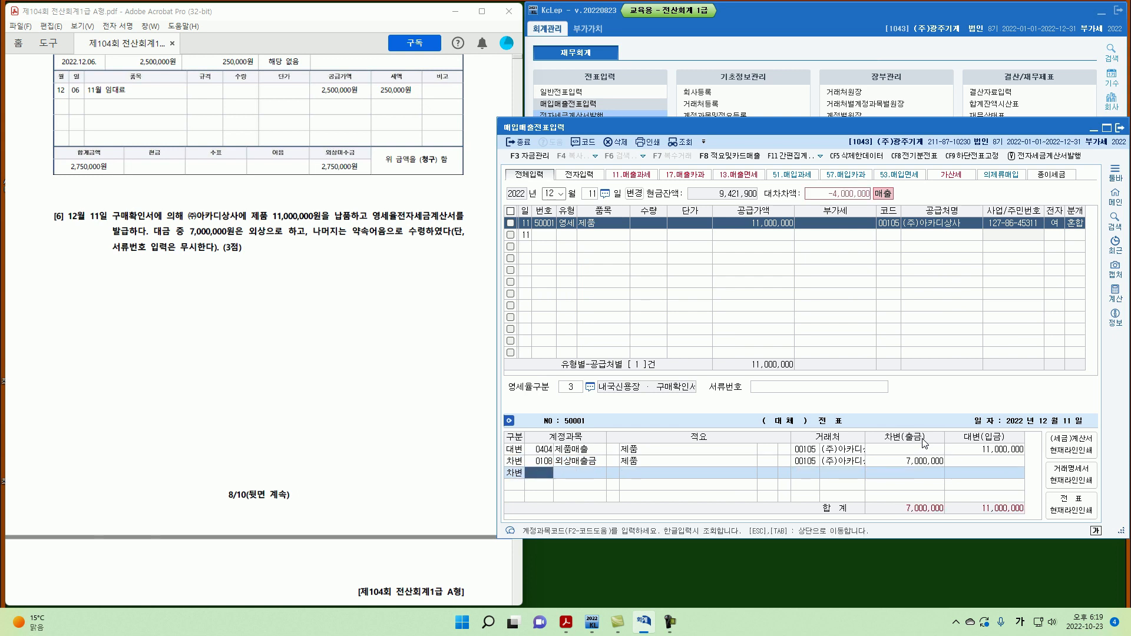
{"action": "type", "text": "110"}
{"action": "key", "text": "Return"}
{"action": "key", "text": "Return"}
{"action": "key", "text": "Return"}
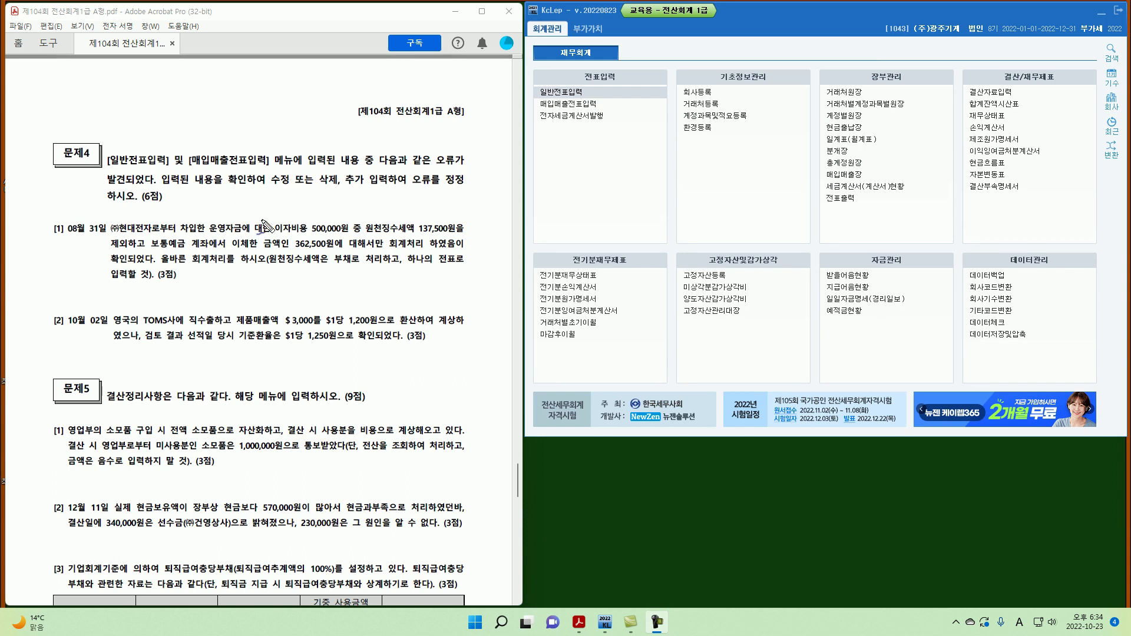
Step: Examine problem 4 question [1], marking its date, interest expense, withholding tax and the amount originally recorded
{"action": "left_click_drag", "start_coordinate": [375, 186], "coordinate": [388, 183]}
{"action": "mouse_move", "coordinate": [61, 240]}
{"action": "left_mouse_down"}
{"action": "mouse_move", "coordinate": [42, 229]}
{"action": "mouse_move", "coordinate": [60, 243]}
{"action": "mouse_move", "coordinate": [101, 239]}
{"action": "left_mouse_up"}
{"action": "left_click_drag", "start_coordinate": [275, 237], "coordinate": [350, 236]}
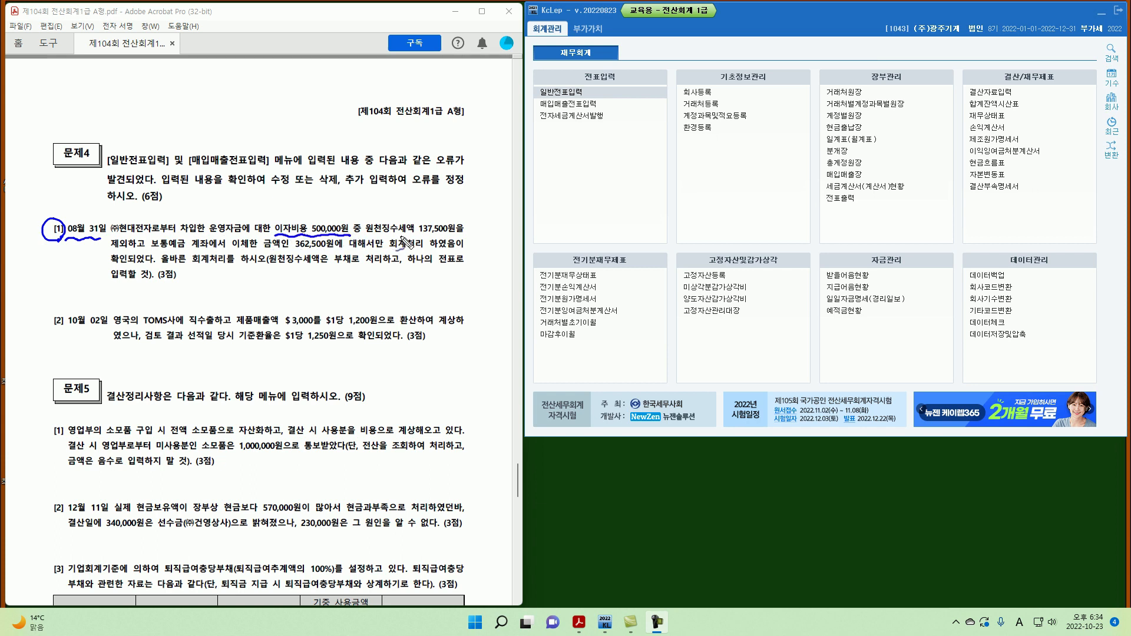
{"action": "left_click_drag", "start_coordinate": [419, 235], "coordinate": [464, 234]}
{"action": "mouse_move", "coordinate": [296, 251]}
{"action": "left_mouse_down"}
{"action": "mouse_move", "coordinate": [355, 251]}
{"action": "mouse_move", "coordinate": [386, 236]}
{"action": "mouse_move", "coordinate": [374, 254]}
{"action": "left_mouse_up"}
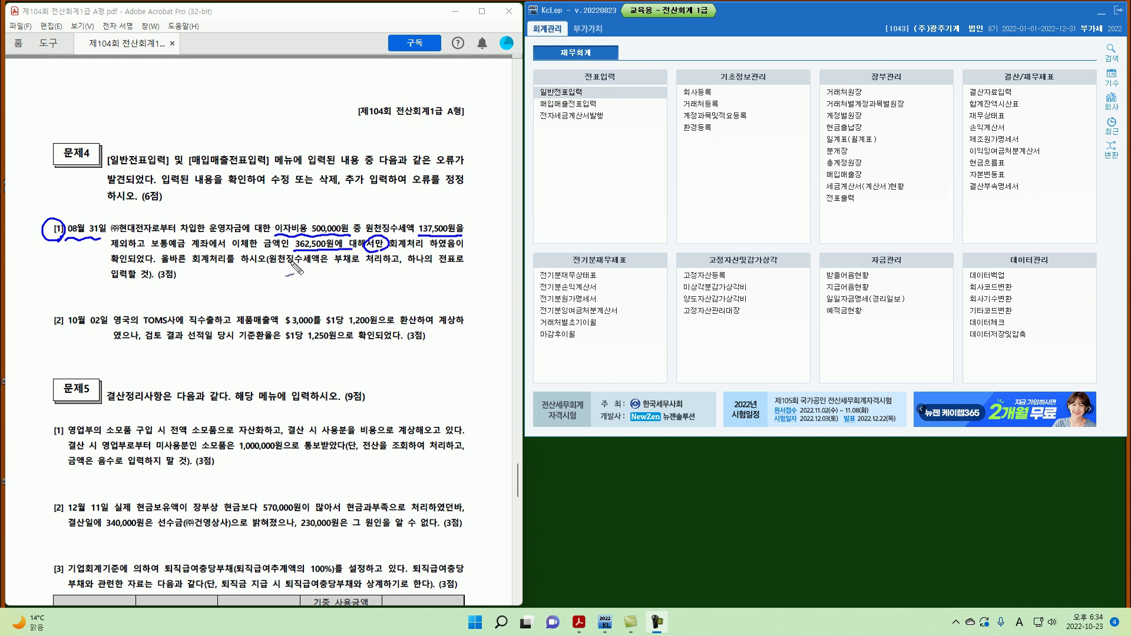
{"action": "key", "text": "Escape"}
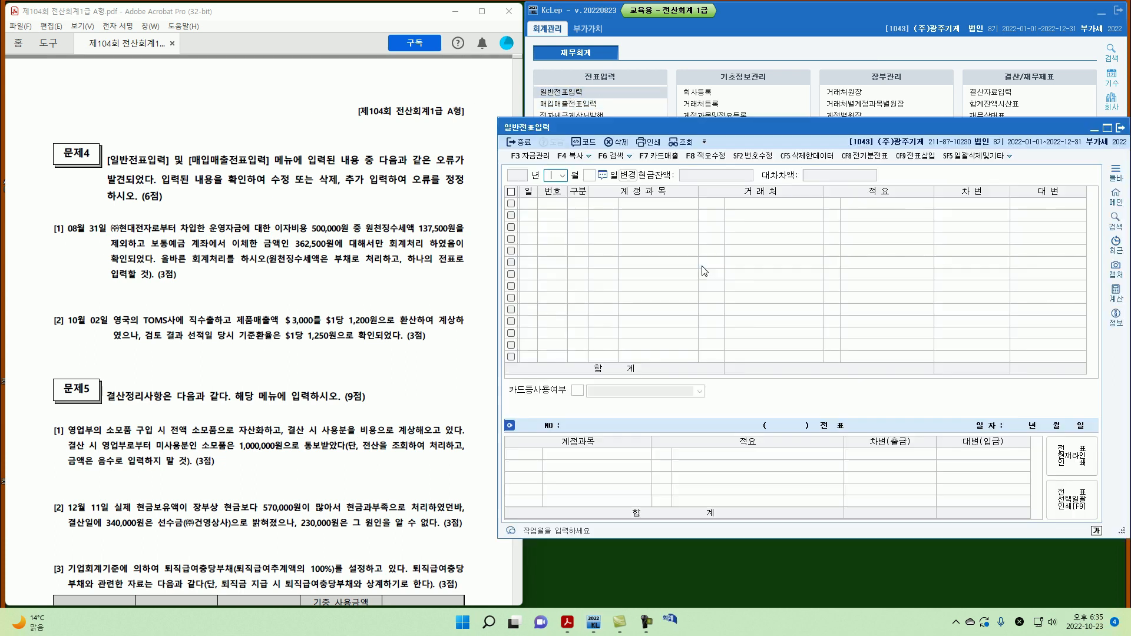
Step: Load the August 31 entries in 일반전표입력 and mark question [1]'s 원천징수세액 and its 부채 treatment, noting 예수금
{"action": "type", "text": "08"}
{"action": "key", "text": "Return"}
{"action": "type", "text": "31"}
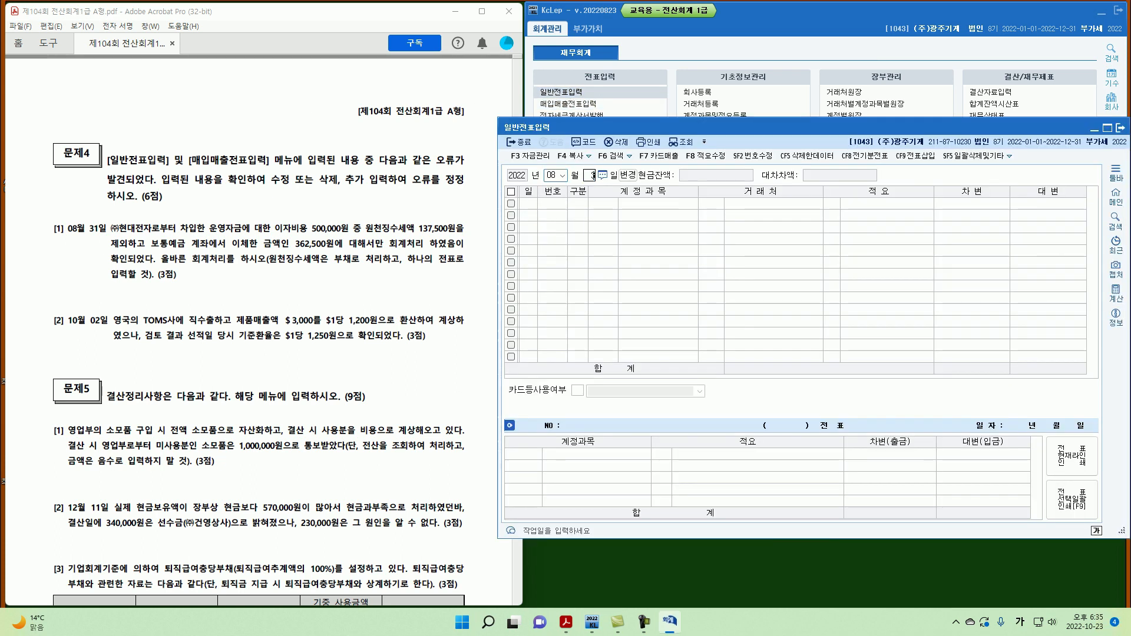
{"action": "key", "text": "Return"}
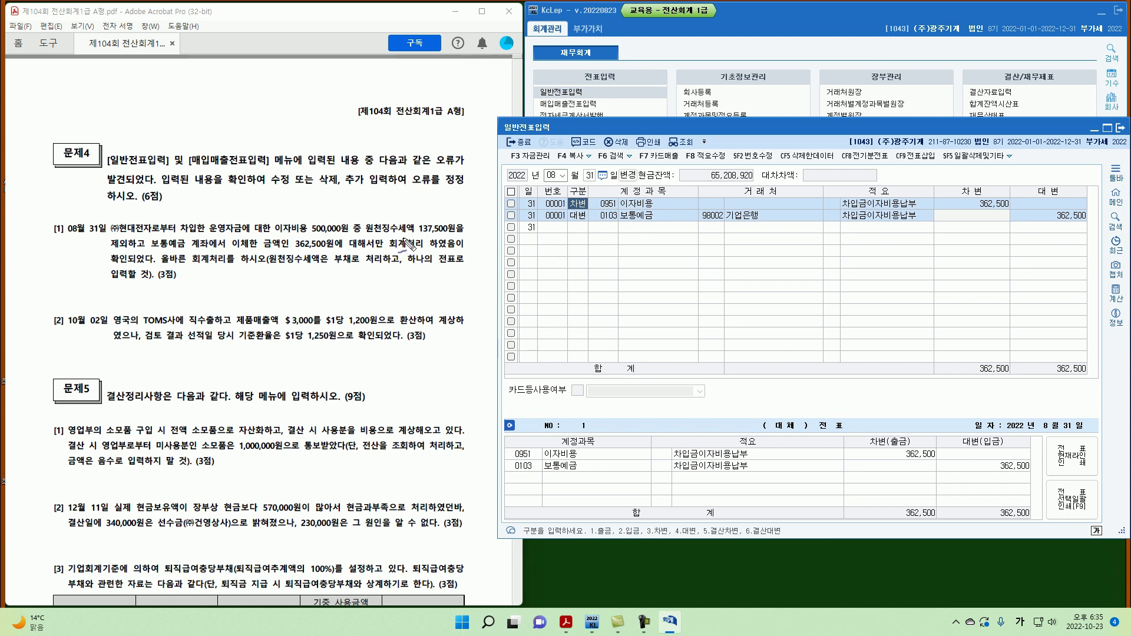
{"action": "left_click_drag", "start_coordinate": [367, 241], "coordinate": [461, 235]}
{"action": "mouse_move", "coordinate": [351, 269]}
{"action": "left_mouse_down"}
{"action": "mouse_move", "coordinate": [361, 263]}
{"action": "mouse_move", "coordinate": [316, 277]}
{"action": "mouse_move", "coordinate": [357, 295]}
{"action": "mouse_move", "coordinate": [348, 285]}
{"action": "left_mouse_up"}
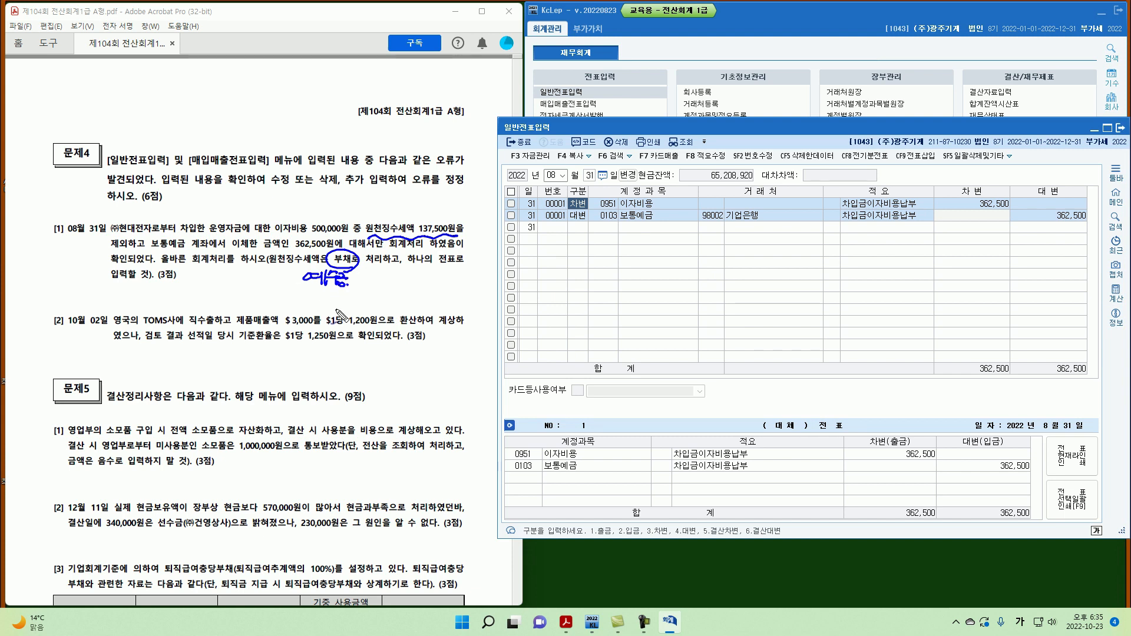
{"action": "key", "text": "Escape"}
Step: Set the 0951 이자비용 debit amount of the August 31 voucher to 500,000
{"action": "left_click", "coordinate": [978, 202]}
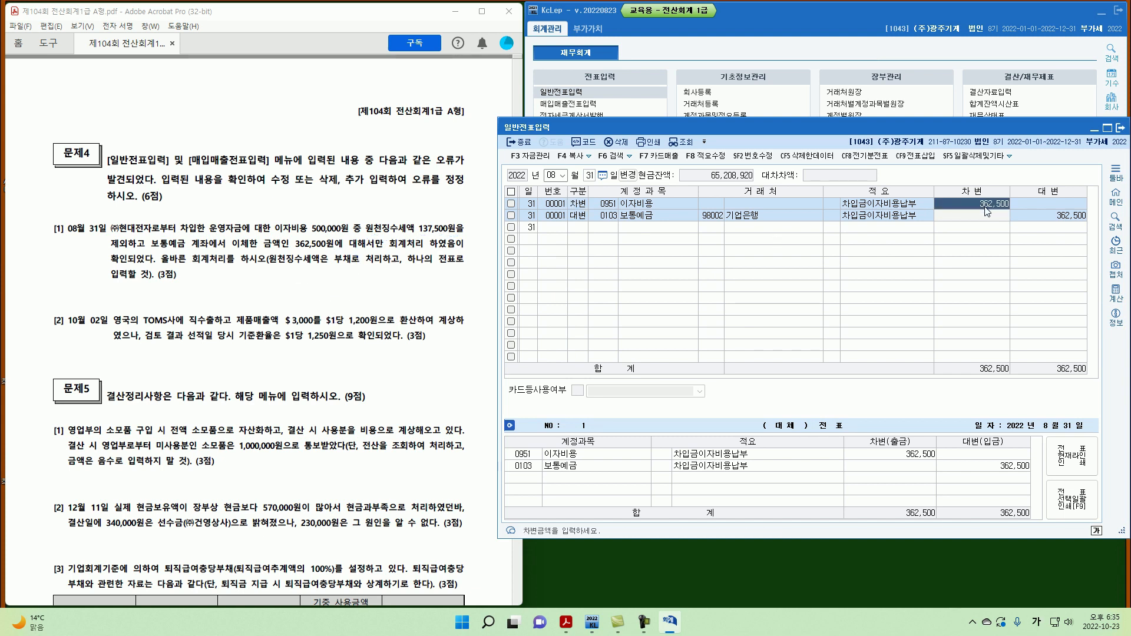
{"action": "type", "text": "500,000"}
{"action": "key", "text": "Return"}
{"action": "key", "text": "Down"}
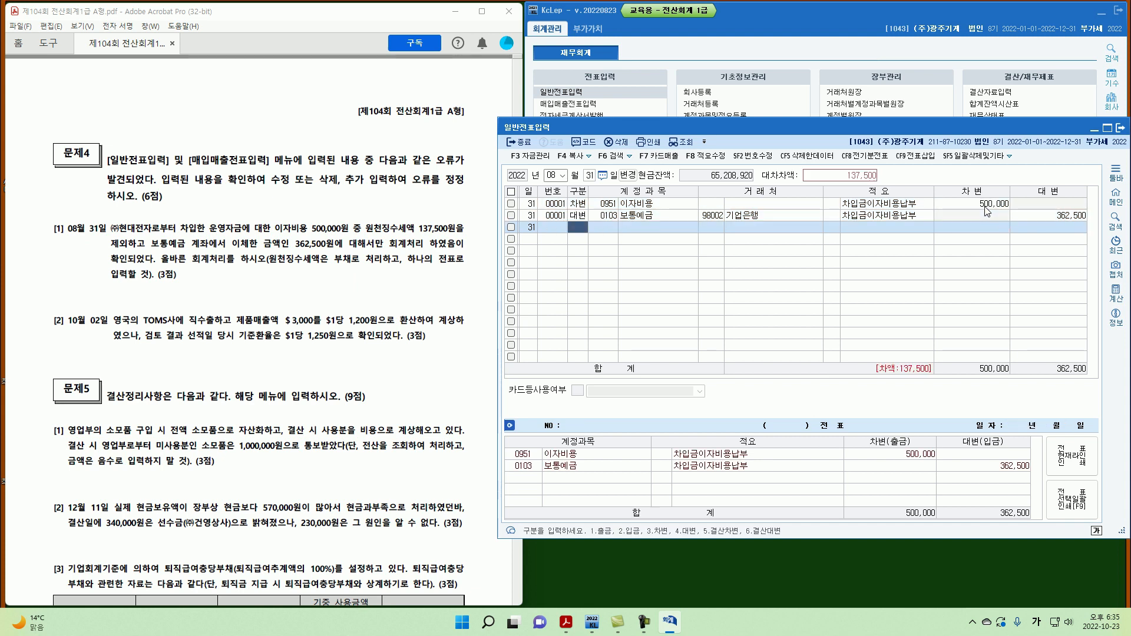
Step: Add a credit line to the August 31 voucher for account 254 예수금 with the remaining 137,500
{"action": "type", "text": "4"}
{"action": "key", "text": "Return"}
{"action": "type", "text": "25"}
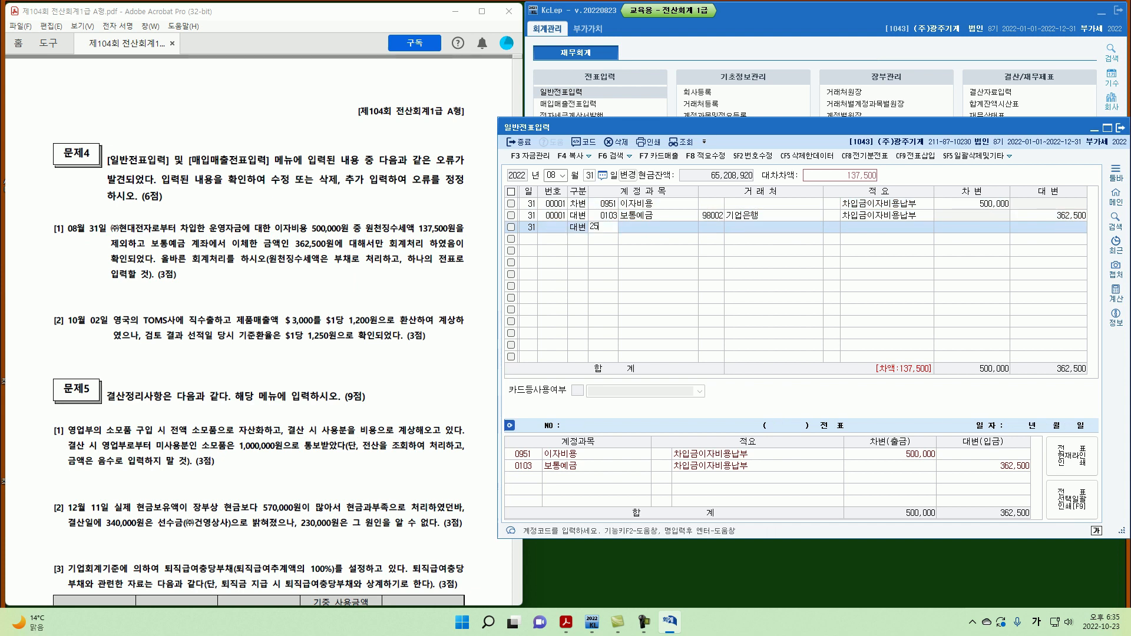
{"action": "type", "text": "4"}
{"action": "key", "text": "Return"}
{"action": "key", "text": "Return"}
{"action": "key", "text": "Return"}
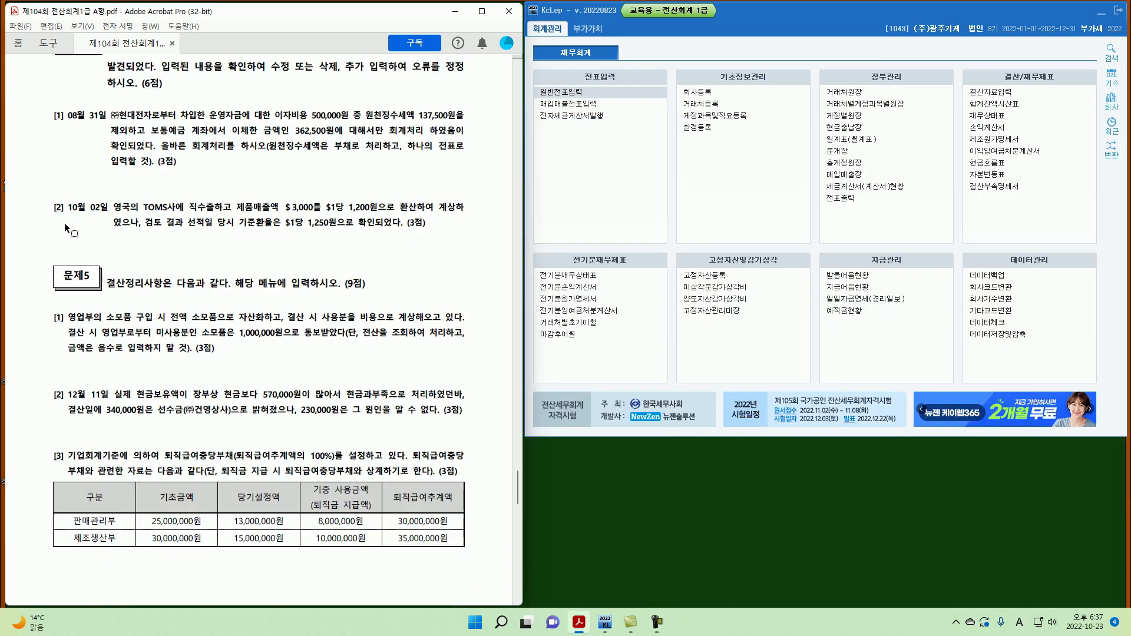
Step: Examine problem 4 question [2], marking its date, direct export, dollar amount, applied exchange rate and 선적일 exchange rate
{"action": "mouse_move", "coordinate": [66, 203]}
{"action": "left_mouse_down"}
{"action": "mouse_move", "coordinate": [47, 207]}
{"action": "mouse_move", "coordinate": [107, 215]}
{"action": "left_mouse_up"}
{"action": "mouse_move", "coordinate": [190, 210]}
{"action": "left_mouse_down"}
{"action": "mouse_move", "coordinate": [420, 214]}
{"action": "mouse_move", "coordinate": [408, 197]}
{"action": "left_mouse_up"}
{"action": "left_click_drag", "start_coordinate": [142, 209], "coordinate": [126, 238]}
{"action": "left_click_drag", "start_coordinate": [285, 231], "coordinate": [336, 231]}
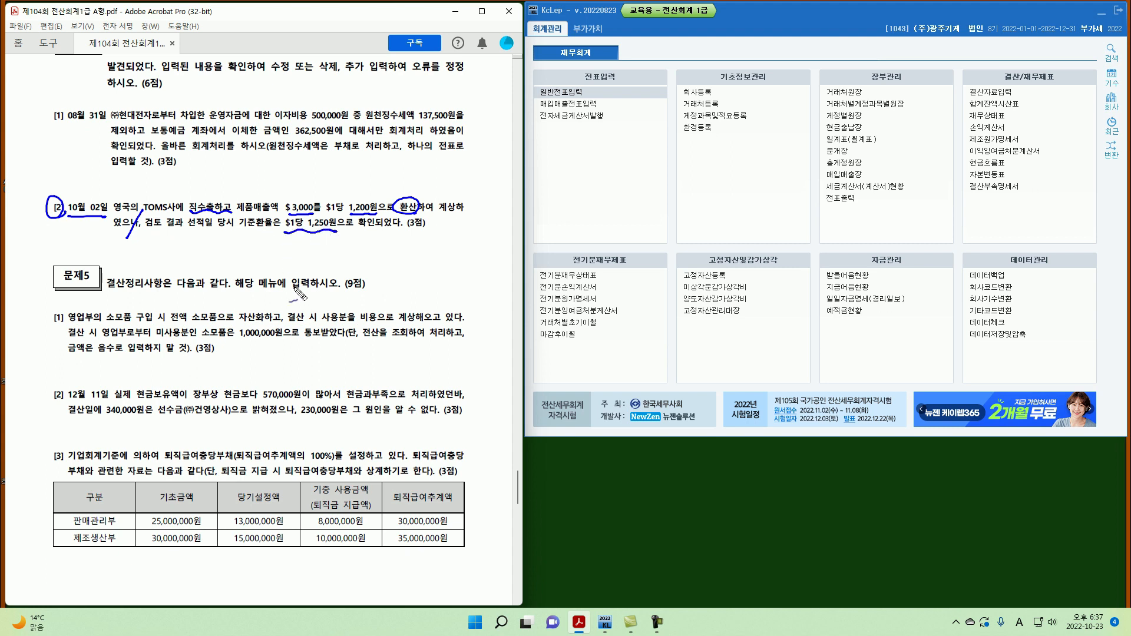
{"action": "key", "text": "Escape"}
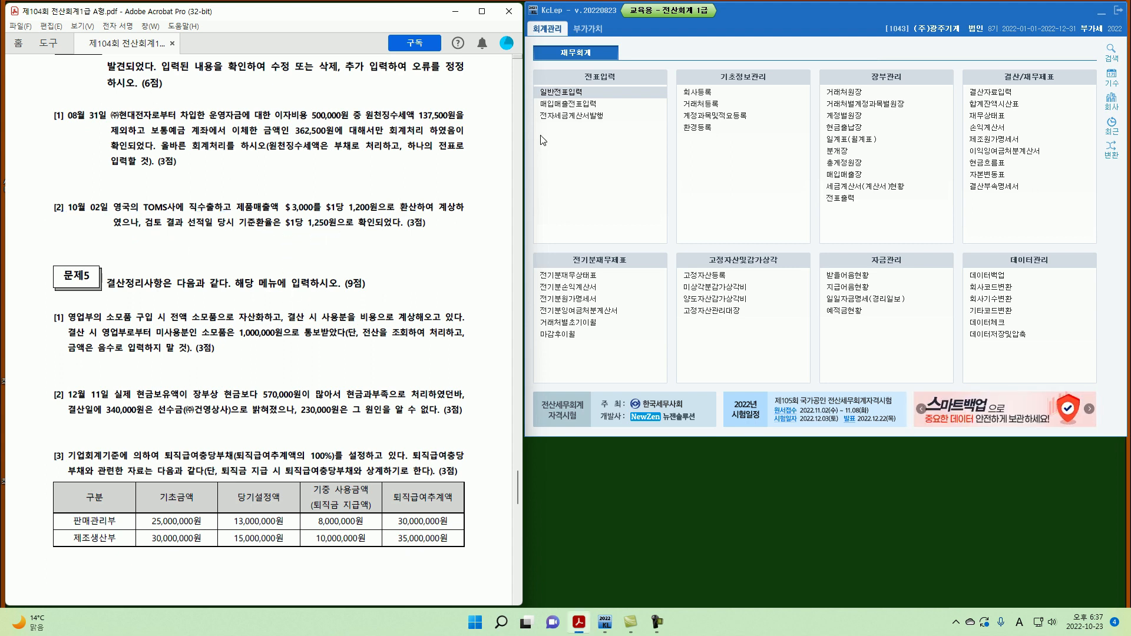
Step: Open 매입매출전표입력 and load the October 2 entries
{"action": "left_click", "coordinate": [569, 105]}
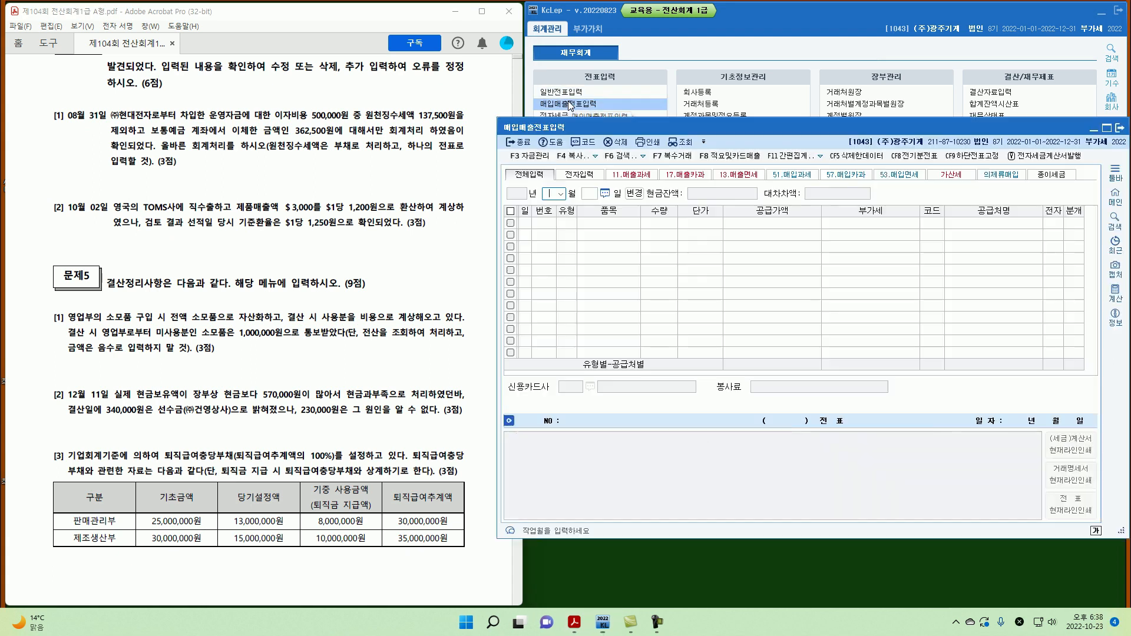
{"action": "type", "text": "10"}
{"action": "key", "text": "Return"}
{"action": "type", "text": "2"}
{"action": "key", "text": "Return"}
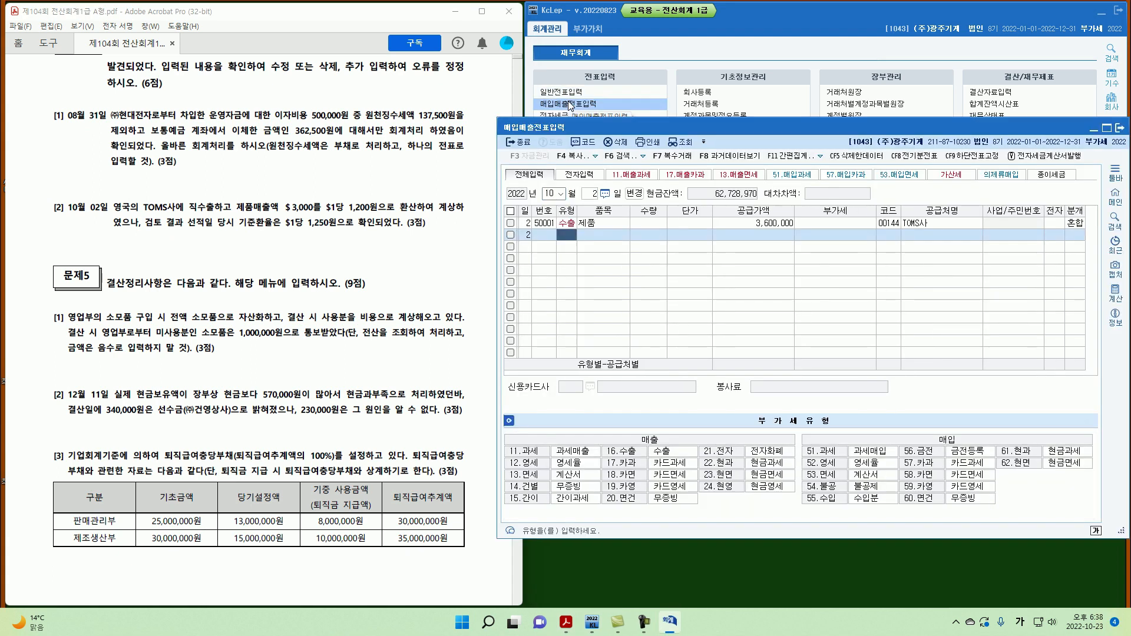
Step: Change the 공급가액 of the October 2 수출 sale to TOMS사 to 3,750,000, keeping its customer and 영세율구분
{"action": "key", "text": "Return"}
{"action": "key", "text": "Return"}
{"action": "key", "text": "Return"}
{"action": "key", "text": "Return"}
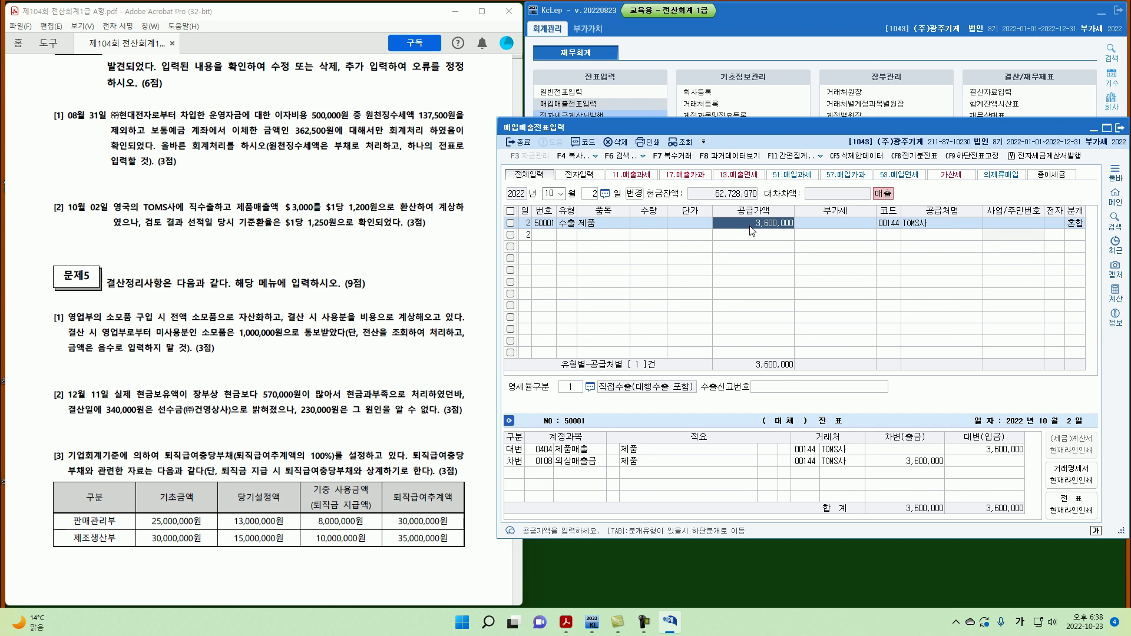
{"action": "type", "text": "3,750,000"}
{"action": "key", "text": "Return"}
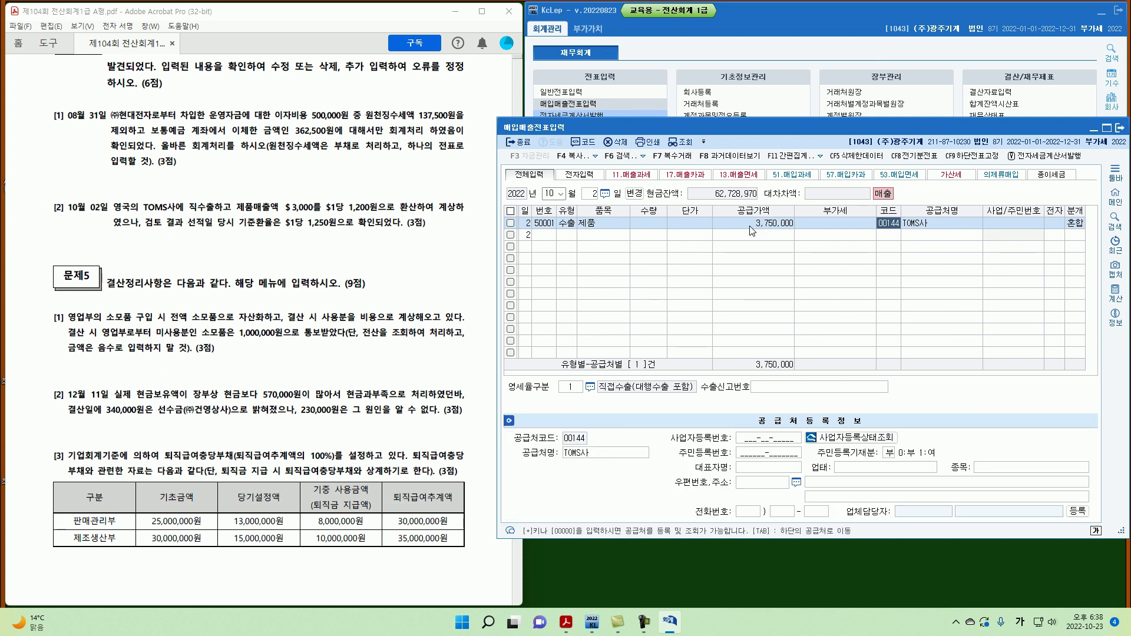
{"action": "key", "text": "Return"}
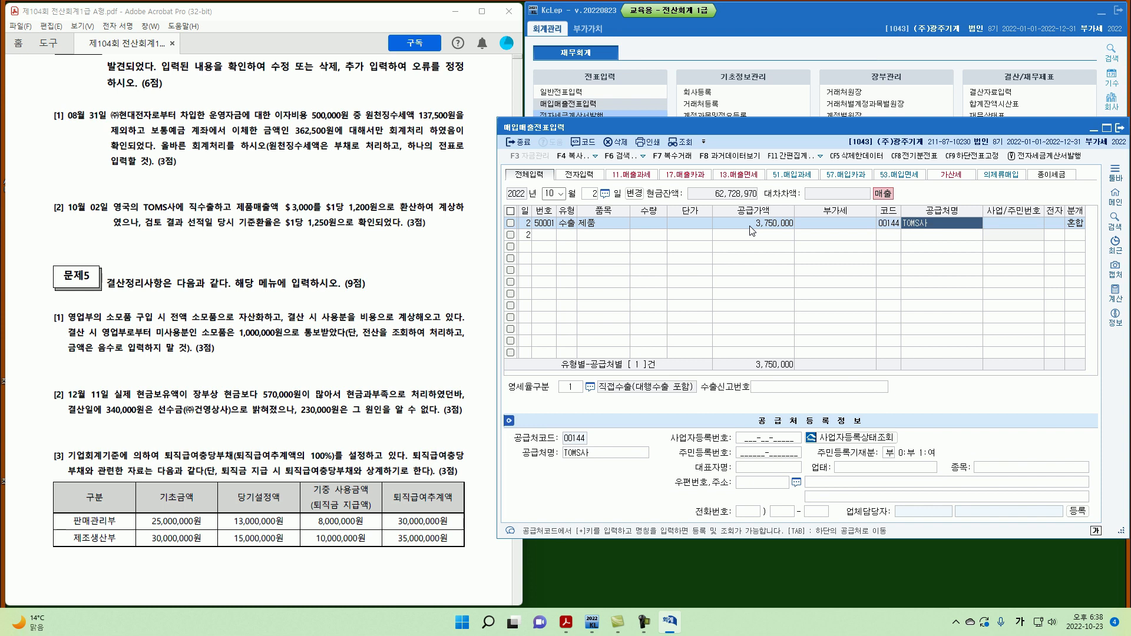
{"action": "key", "text": "Return"}
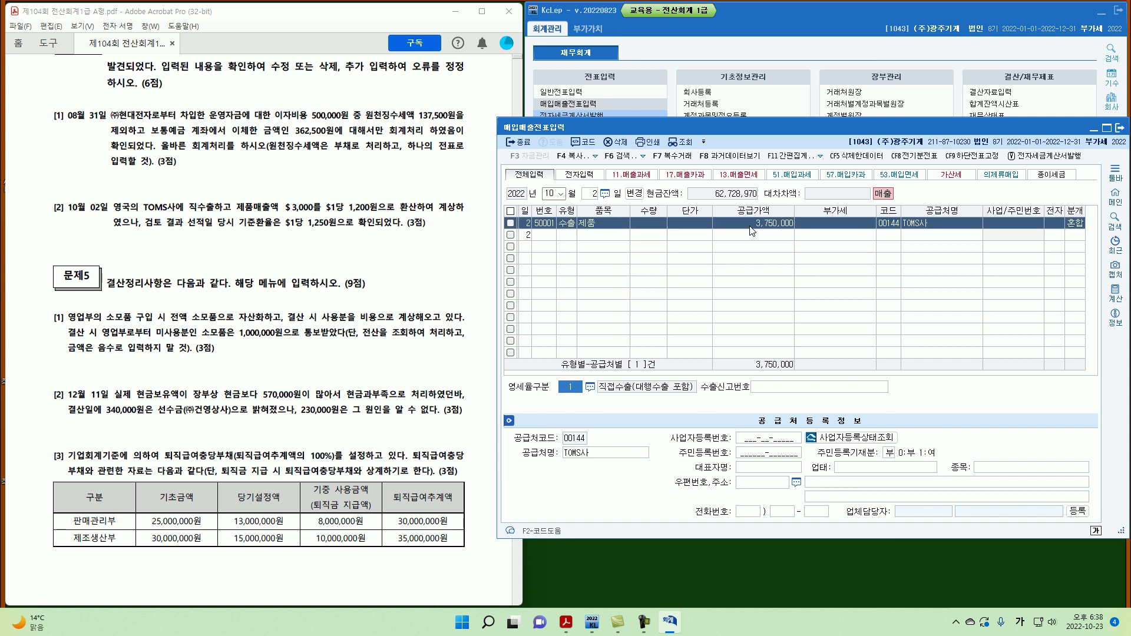
{"action": "key", "text": "Return"}
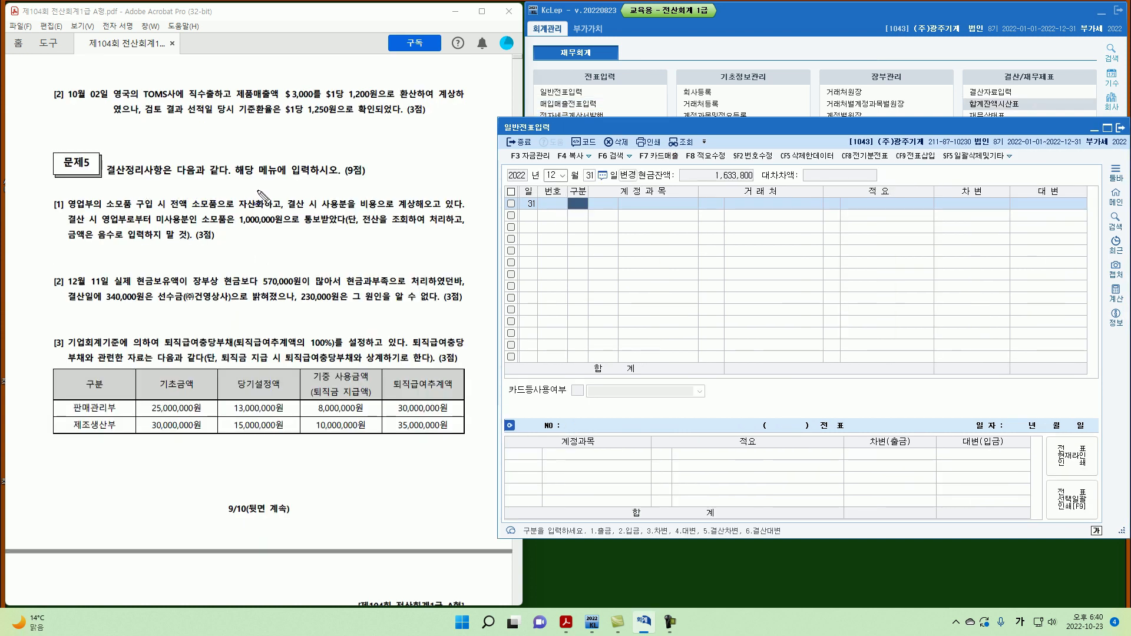
Step: Examine problem 5 question [1], marking the 소모품 asset treatment, year-end expensing and unused amount, and sketch the adjusting entry
{"action": "left_click_drag", "start_coordinate": [56, 231], "coordinate": [63, 217]}
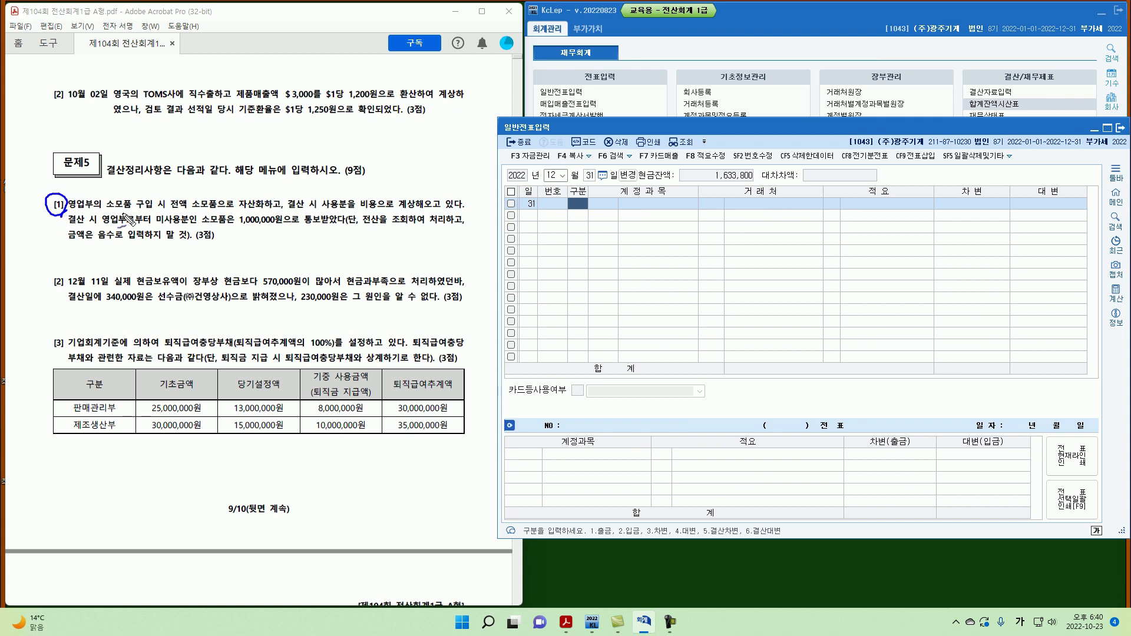
{"action": "left_click_drag", "start_coordinate": [190, 210], "coordinate": [256, 212]}
{"action": "left_click_drag", "start_coordinate": [361, 209], "coordinate": [417, 208]}
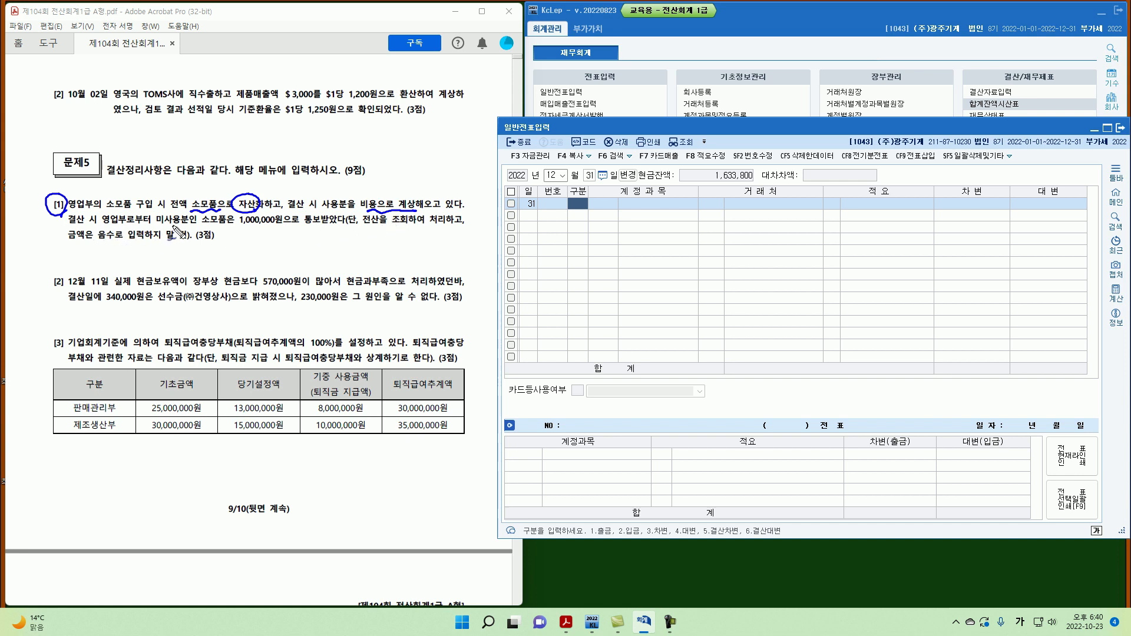
{"action": "left_click_drag", "start_coordinate": [240, 227], "coordinate": [327, 227]}
{"action": "left_click_drag", "start_coordinate": [257, 250], "coordinate": [257, 271]}
{"action": "mouse_move", "coordinate": [147, 255]}
{"action": "left_mouse_down"}
{"action": "mouse_move", "coordinate": [160, 269]}
{"action": "mouse_move", "coordinate": [219, 258]}
{"action": "mouse_move", "coordinate": [213, 281]}
{"action": "mouse_move", "coordinate": [180, 247]}
{"action": "mouse_move", "coordinate": [231, 268]}
{"action": "mouse_move", "coordinate": [203, 284]}
{"action": "mouse_move", "coordinate": [342, 305]}
{"action": "left_mouse_up"}
{"action": "left_click_drag", "start_coordinate": [260, 291], "coordinate": [261, 316]}
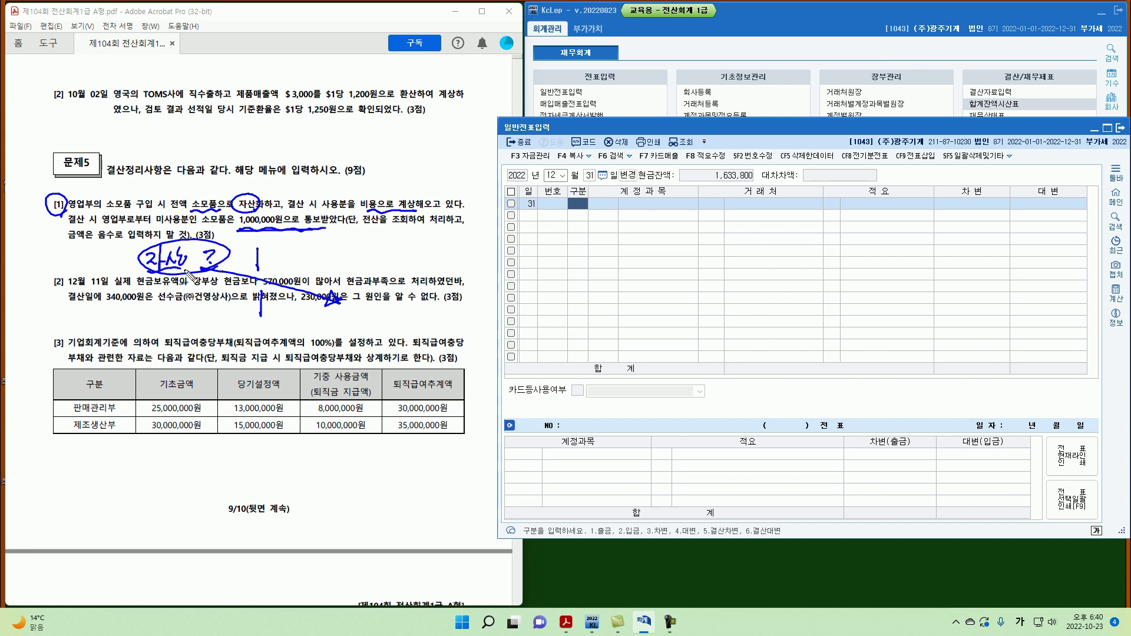
{"action": "left_click_drag", "start_coordinate": [233, 274], "coordinate": [339, 301]}
{"action": "left_click_drag", "start_coordinate": [158, 313], "coordinate": [242, 313]}
{"action": "mouse_move", "coordinate": [121, 260]}
{"action": "left_mouse_down"}
{"action": "mouse_move", "coordinate": [135, 272]}
{"action": "mouse_move", "coordinate": [127, 261]}
{"action": "left_mouse_up"}
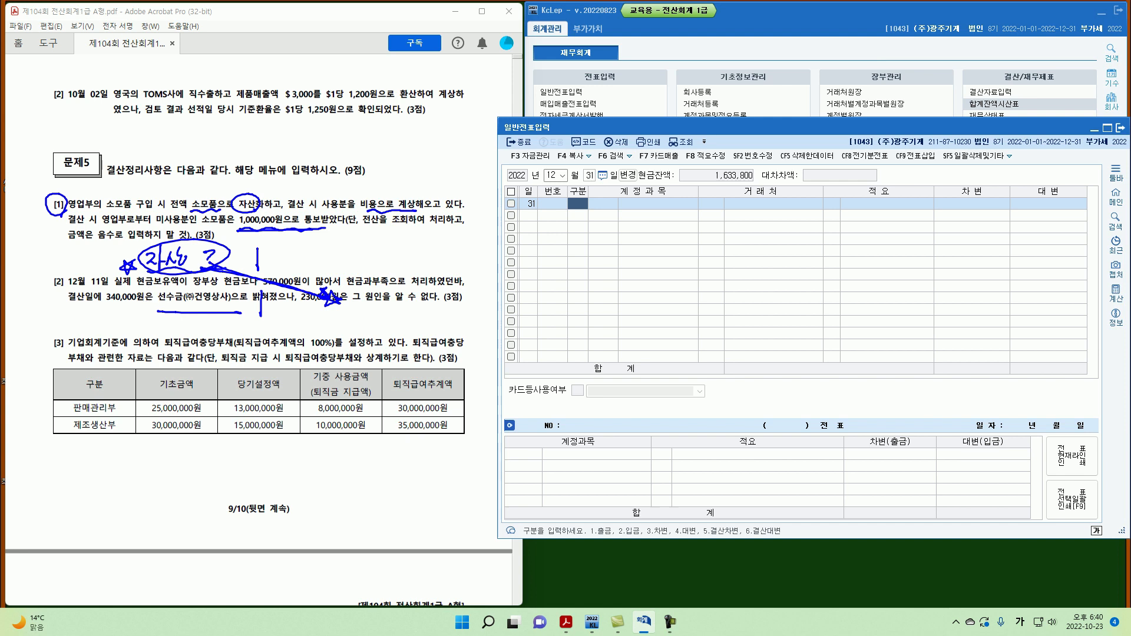
{"action": "key", "text": "Escape"}
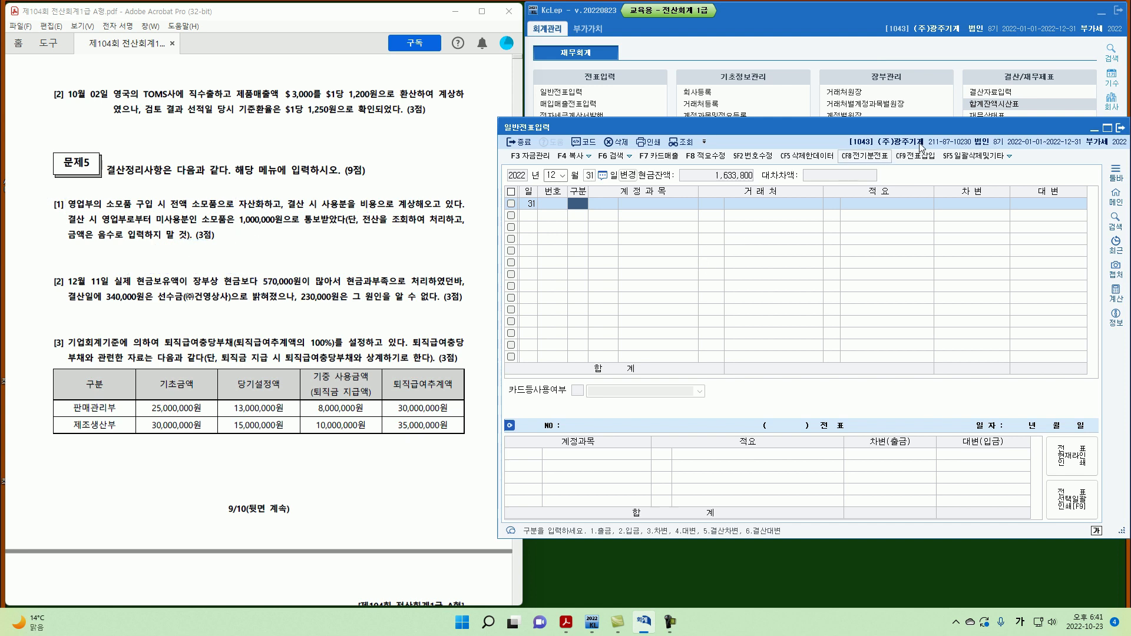
Step: Look up the year-end 소모품 balance in the December 31 합계잔액시산표 and close the report
{"action": "left_click", "coordinate": [1001, 104]}
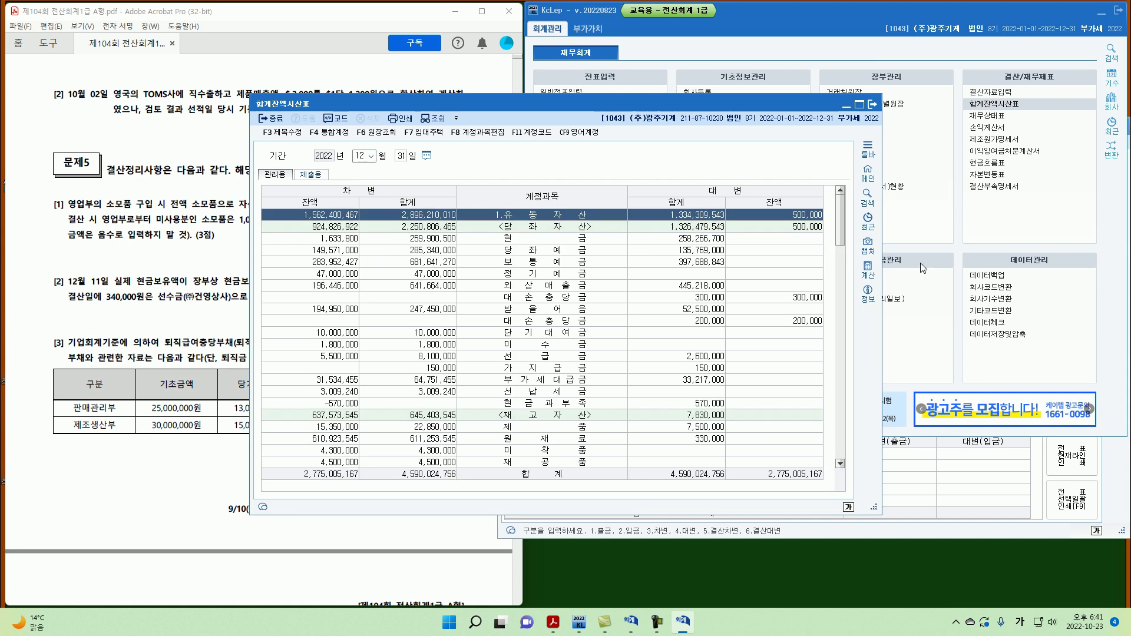
{"action": "left_click_drag", "start_coordinate": [623, 103], "coordinate": [810, 116]}
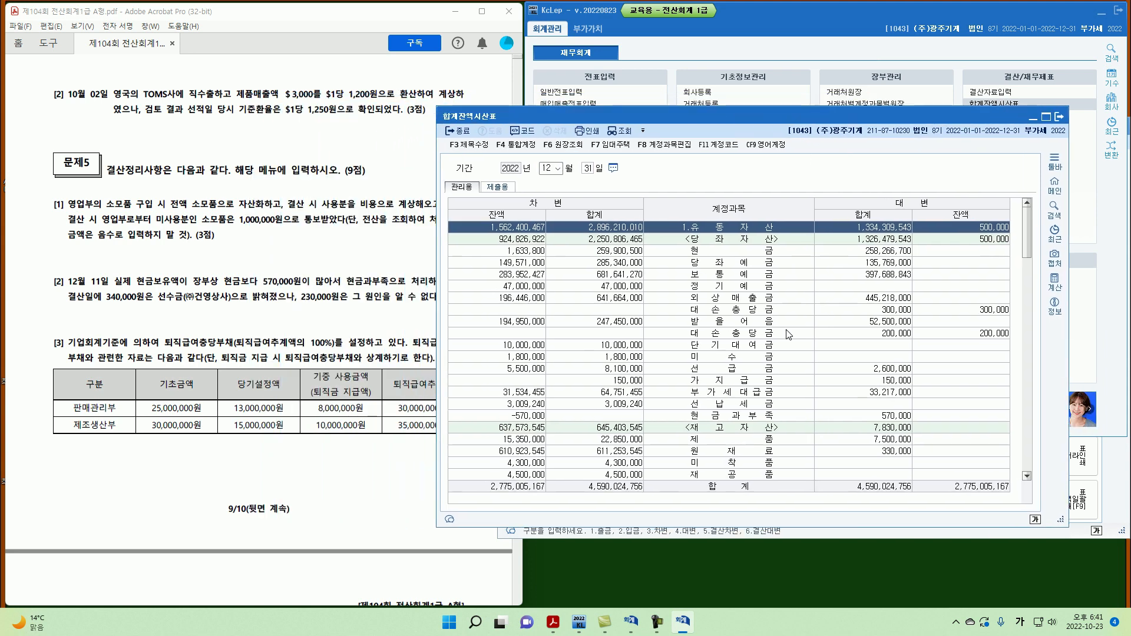
{"action": "scroll", "coordinate": [782, 352], "scroll_direction": "down", "scroll_amount": 4}
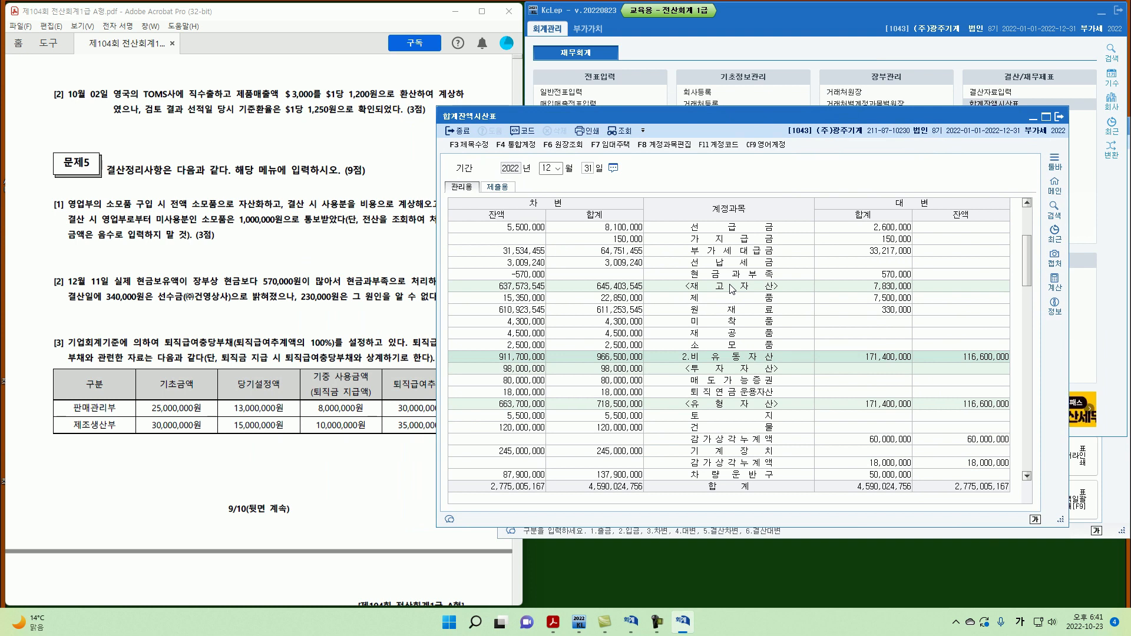
{"action": "left_click", "coordinate": [725, 348]}
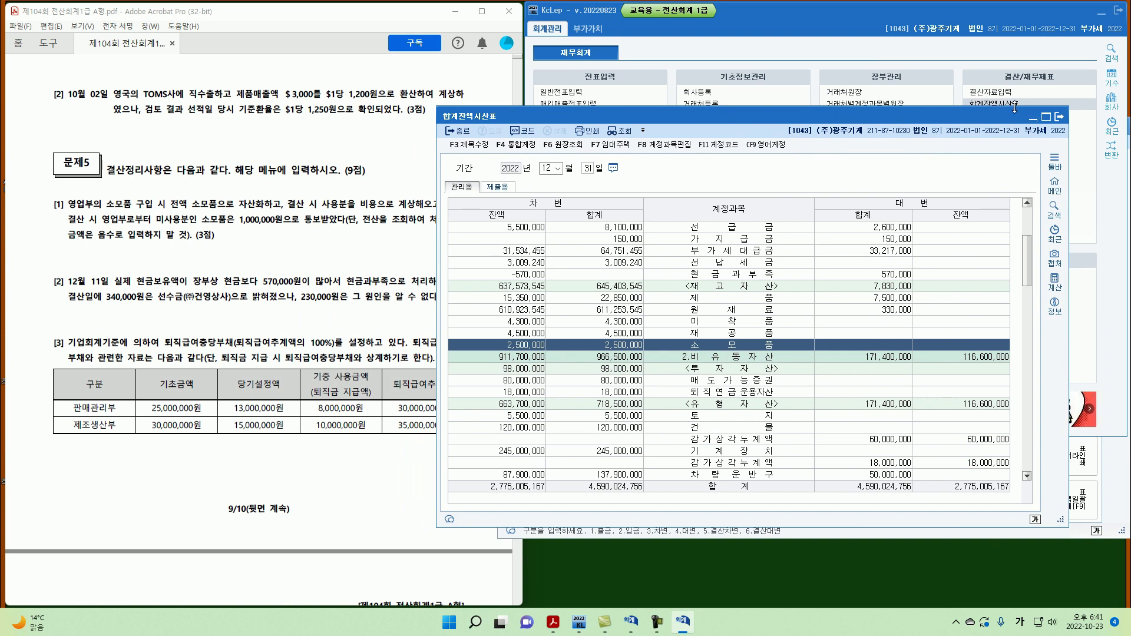
{"action": "left_click", "coordinate": [1058, 117]}
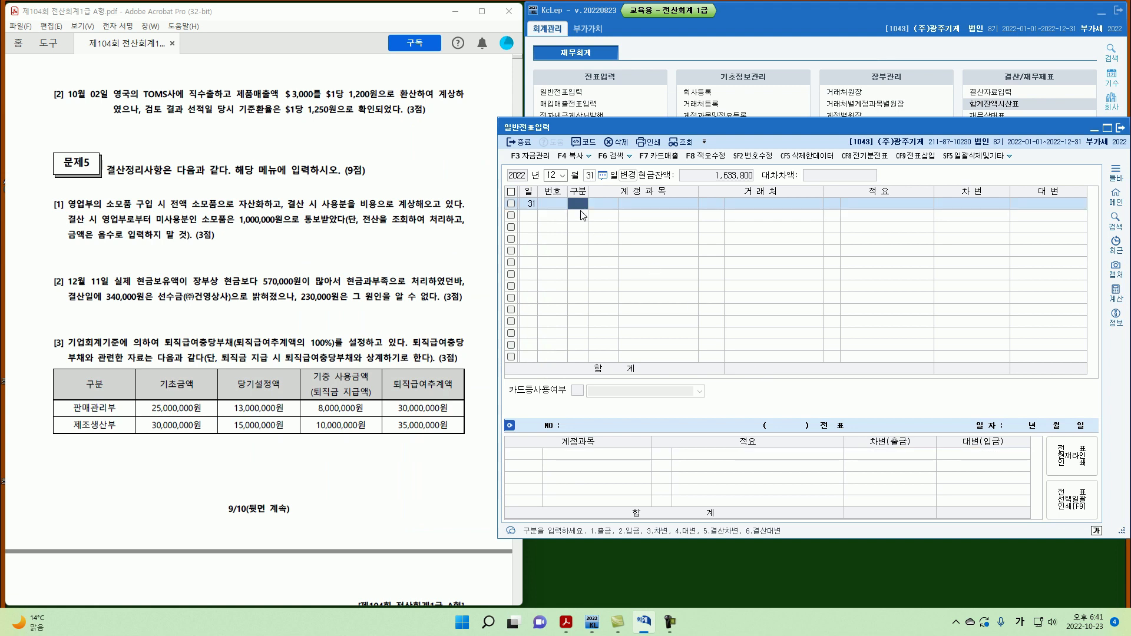
Step: Enter a December 31 대변 line for 소모품 with an amount of 1,500,000
{"action": "type", "text": "4"}
{"action": "type", "text": "소모"}
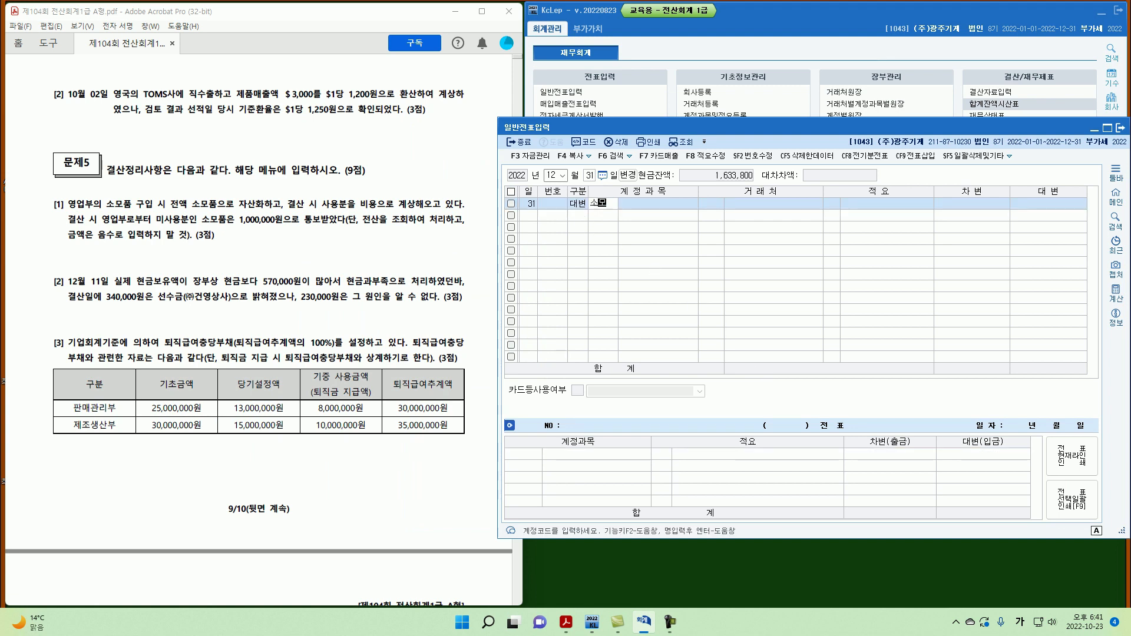
{"action": "key", "text": "Return"}
{"action": "key", "text": "Return"}
{"action": "key", "text": "Return"}
{"action": "type", "text": "1,500,"}
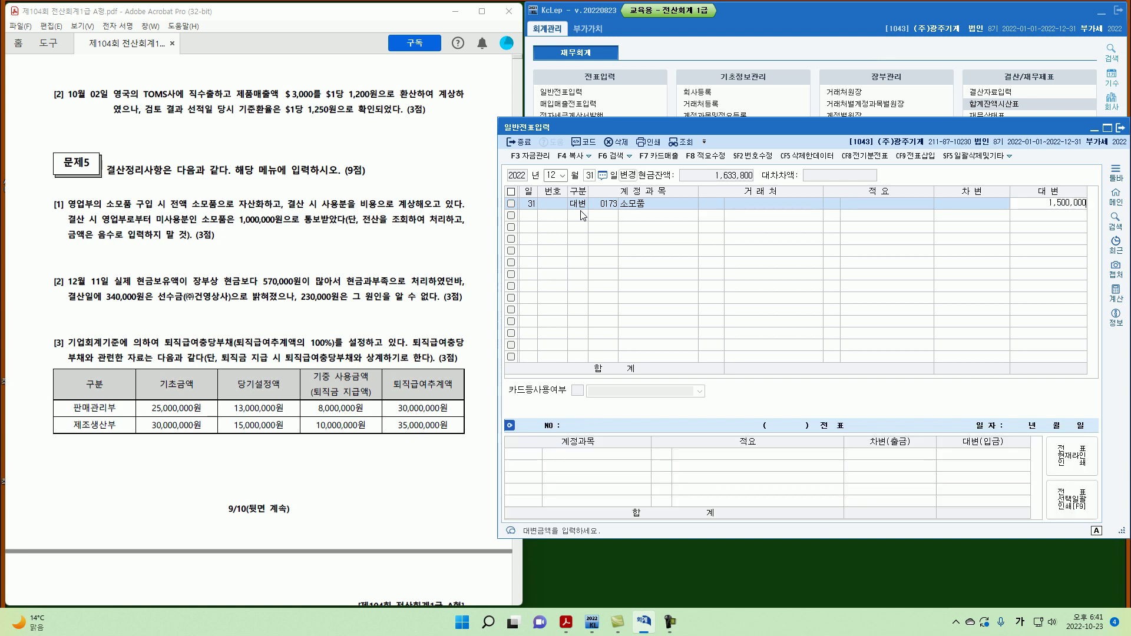
{"action": "type", "text": "000"}
{"action": "key", "text": "Return"}
Step: Complete the 소모품 adjusting entry with a 차변 line for 소모품비 (0830) of 1,500,000
{"action": "type", "text": "3"}
{"action": "key", "text": "Return"}
{"action": "type", "text": "8"}
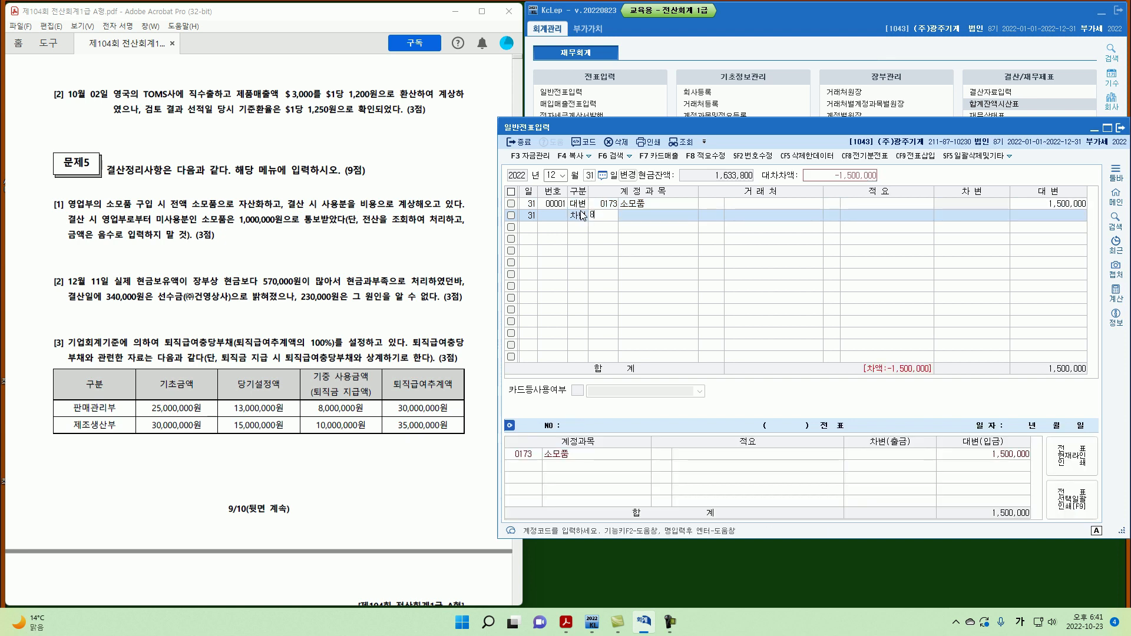
{"action": "type", "text": "30"}
{"action": "key", "text": "Return"}
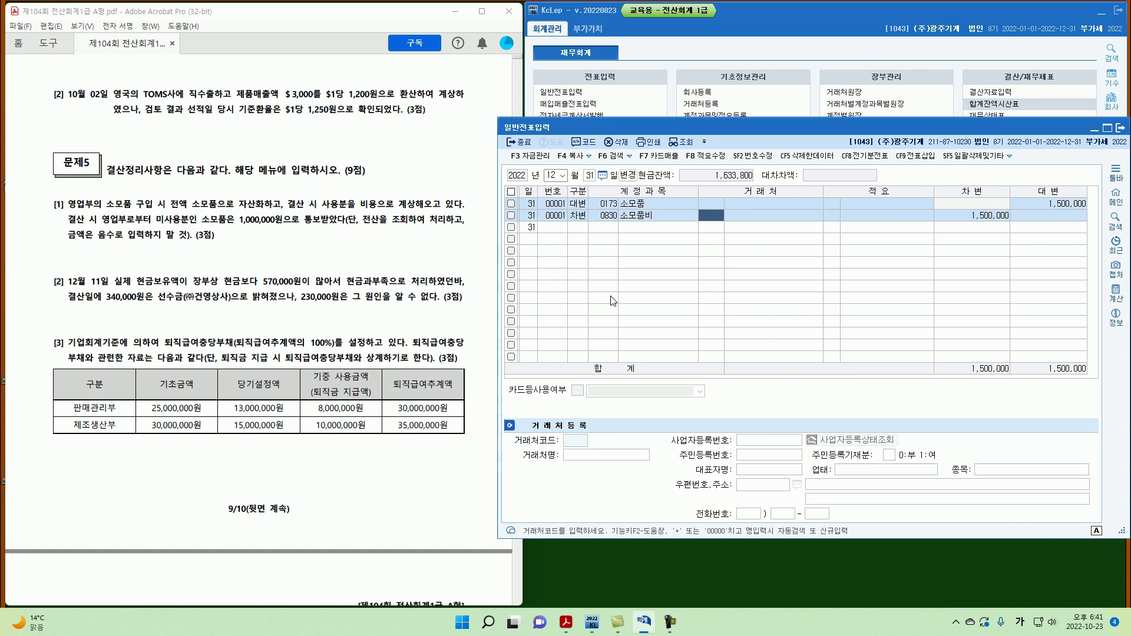
{"action": "key", "text": "Return"}
{"action": "key", "text": "Return"}
{"action": "key", "text": "Return"}
Step: Examine problem 5 question [2], marking its date, 현금과부족 treatment, the 선수금 portion and the unexplained amount
{"action": "scroll", "coordinate": [382, 265], "scroll_direction": "down", "scroll_amount": 3}
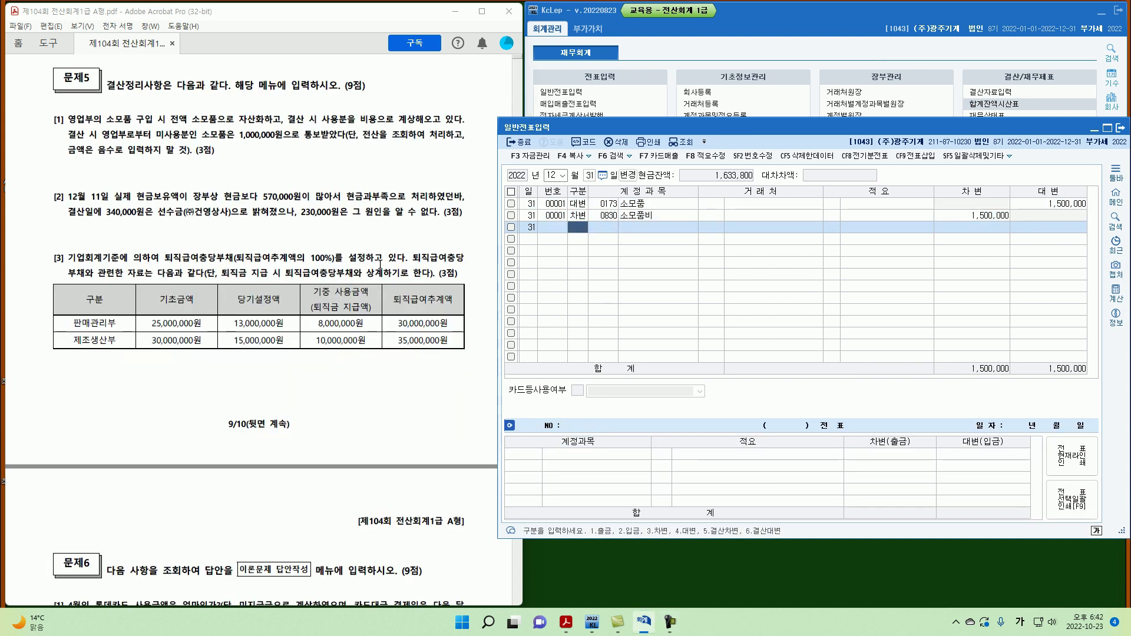
{"action": "mouse_move", "coordinate": [62, 189]}
{"action": "left_mouse_down"}
{"action": "mouse_move", "coordinate": [61, 206]}
{"action": "mouse_move", "coordinate": [109, 204]}
{"action": "left_mouse_up"}
{"action": "mouse_move", "coordinate": [178, 184]}
{"action": "left_mouse_down"}
{"action": "mouse_move", "coordinate": [192, 195]}
{"action": "mouse_move", "coordinate": [178, 207]}
{"action": "left_mouse_up"}
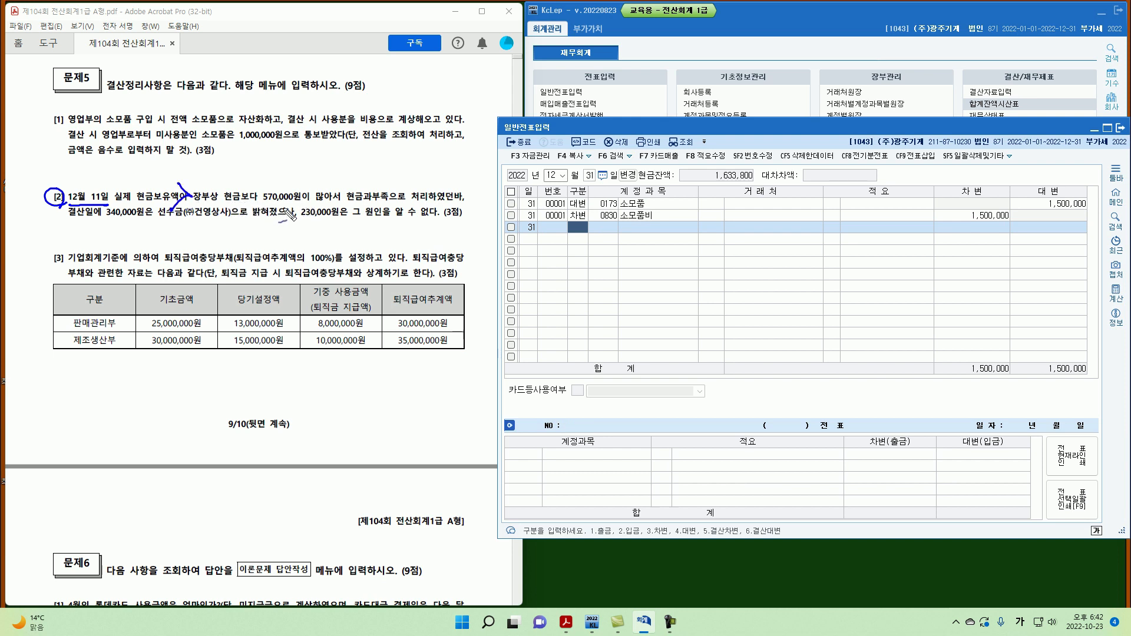
{"action": "left_click_drag", "start_coordinate": [346, 205], "coordinate": [392, 202]}
{"action": "left_click_drag", "start_coordinate": [104, 223], "coordinate": [228, 222]}
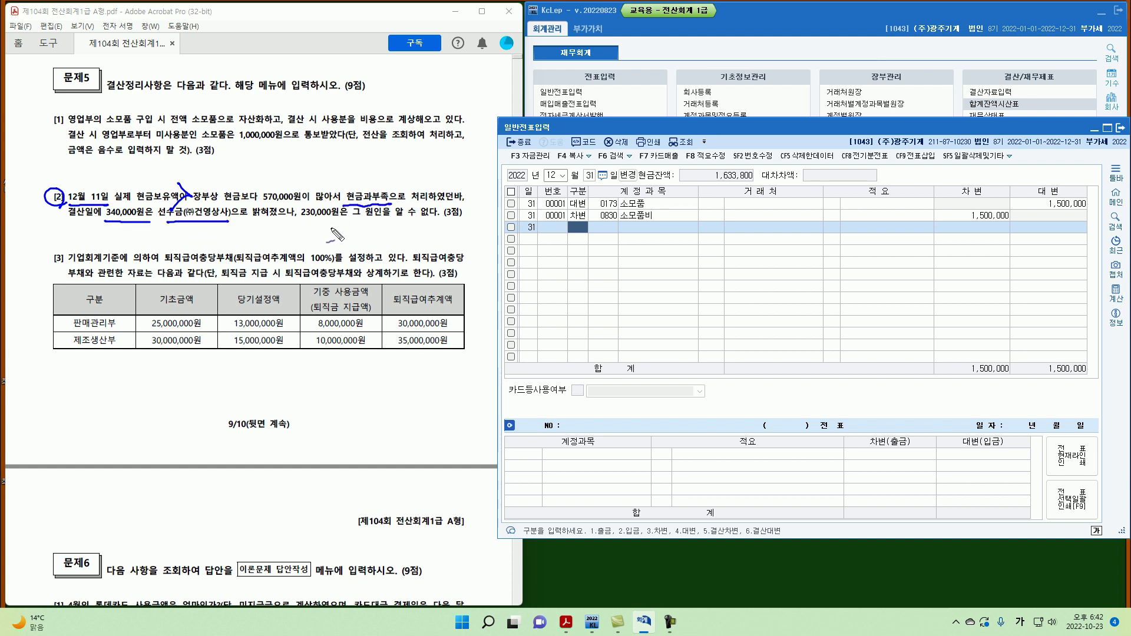
{"action": "left_click_drag", "start_coordinate": [302, 221], "coordinate": [389, 222]}
{"action": "left_click_drag", "start_coordinate": [201, 240], "coordinate": [208, 238]}
{"action": "key", "text": "Escape"}
Step: Load the December 11 vouchers to check how the 현금과부족 was originally recorded
{"action": "left_click", "coordinate": [590, 176]}
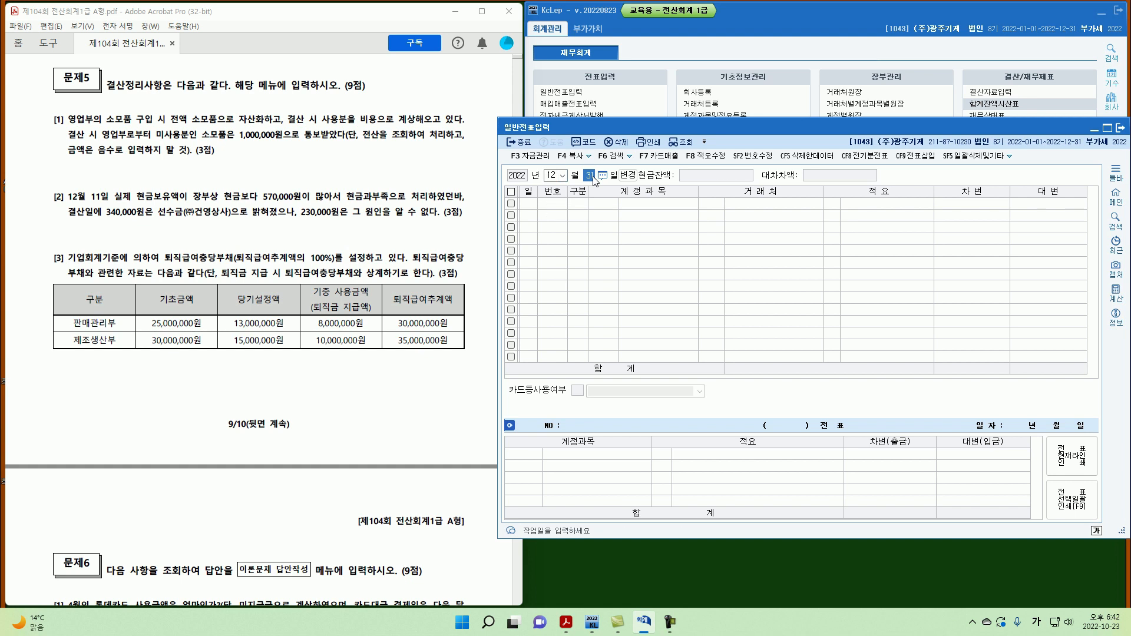
{"action": "type", "text": "11"}
{"action": "key", "text": "Return"}
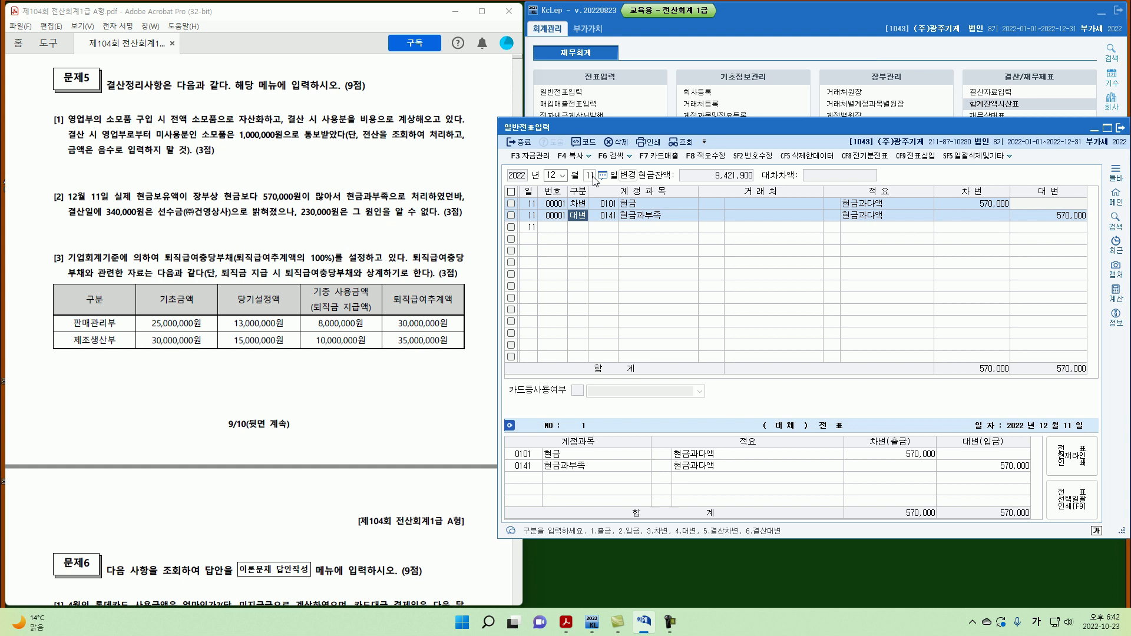
Step: Return to December 31 and enter a 차변 line for 현금과부족 of 570,000
{"action": "left_click", "coordinate": [590, 176]}
{"action": "type", "text": "31"}
{"action": "key", "text": "Return"}
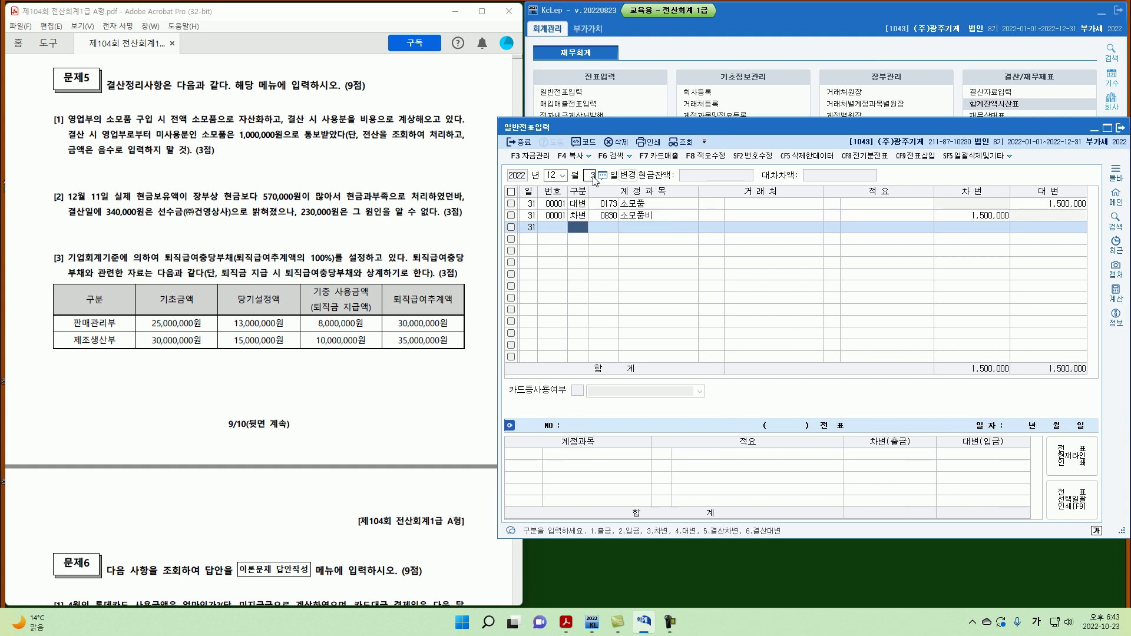
{"action": "key", "text": "Return"}
{"action": "key", "text": "Return"}
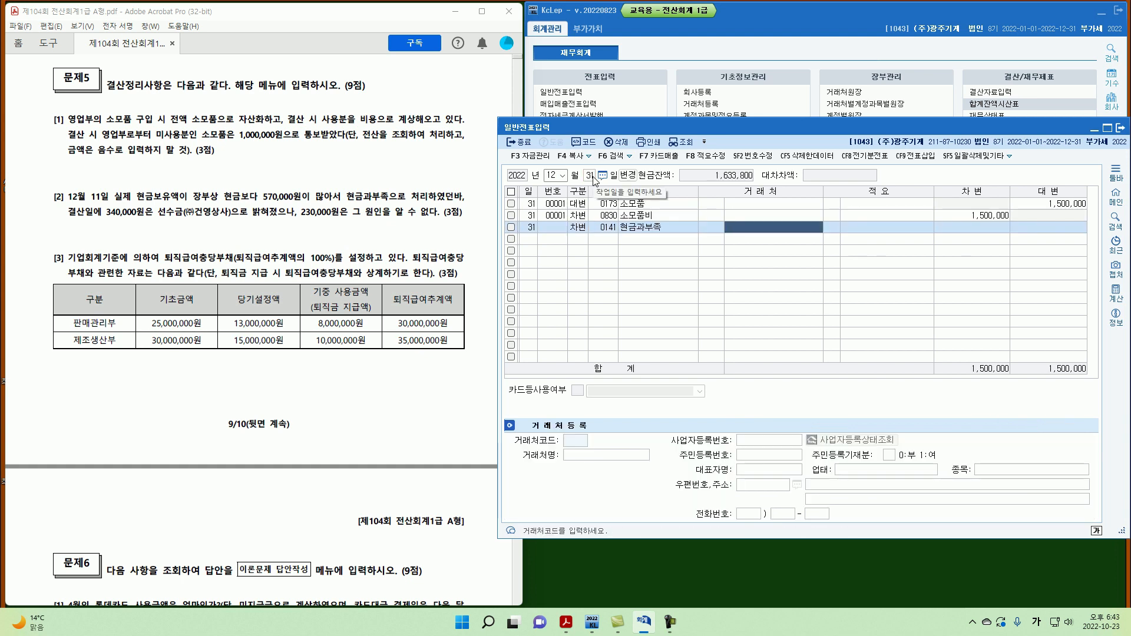
{"action": "key", "text": "Return"}
{"action": "key", "text": "Return"}
{"action": "type", "text": "570,"}
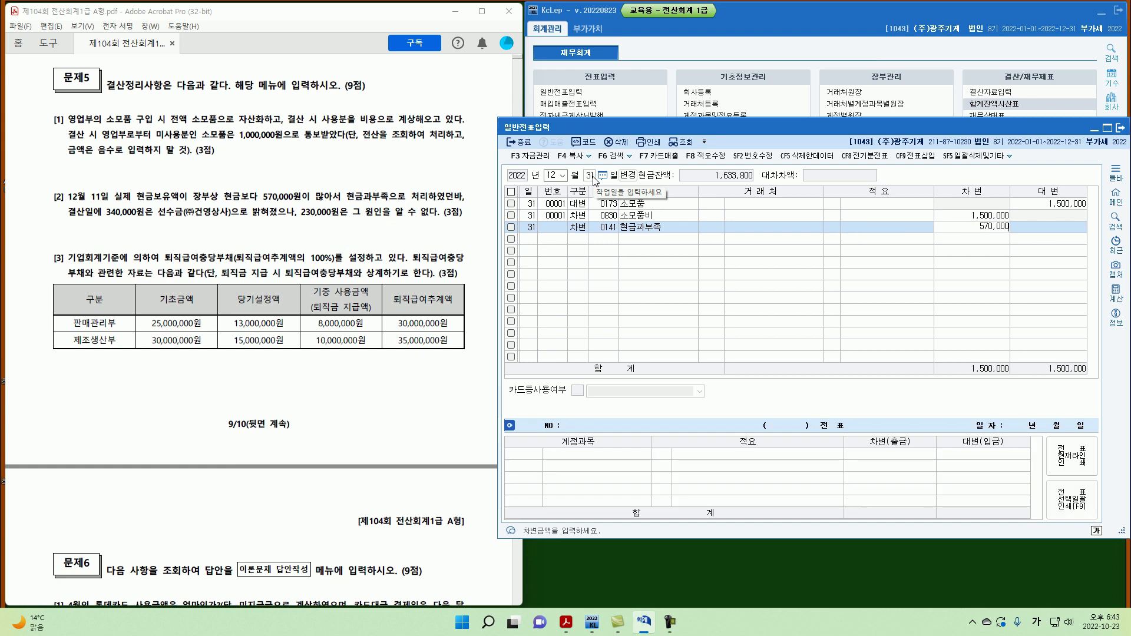
{"action": "type", "text": "000"}
{"action": "key", "text": "Return"}
Step: Add a 대변 line for 선수금 (0259) with customer (주)건영상사 and an amount of 340,000
{"action": "type", "text": "4"}
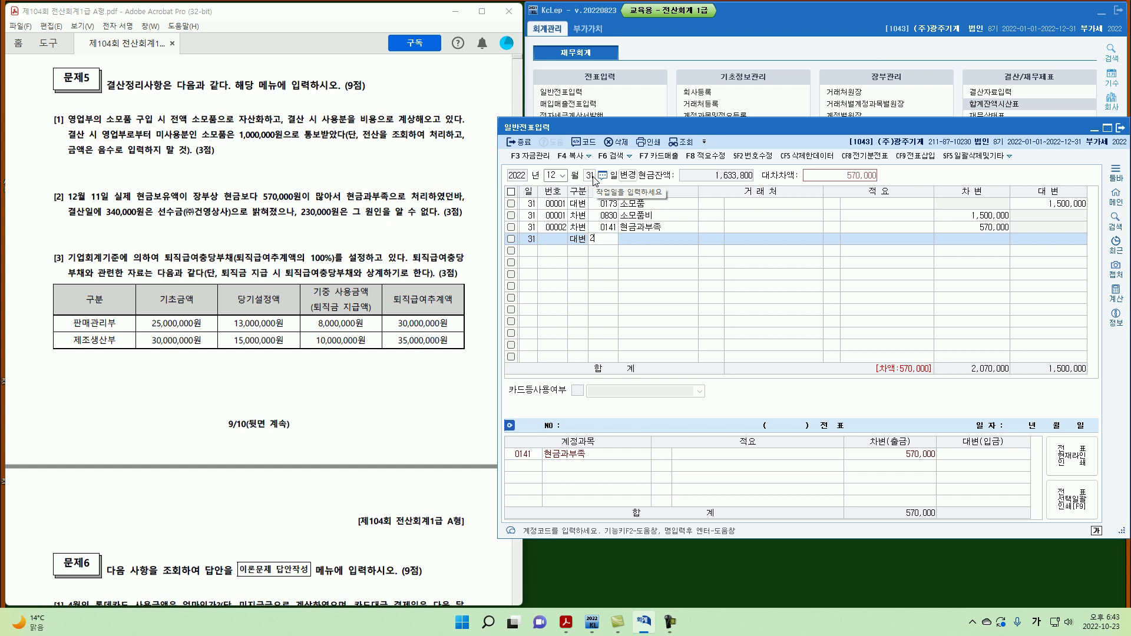
{"action": "type", "text": "259"}
{"action": "key", "text": "Return"}
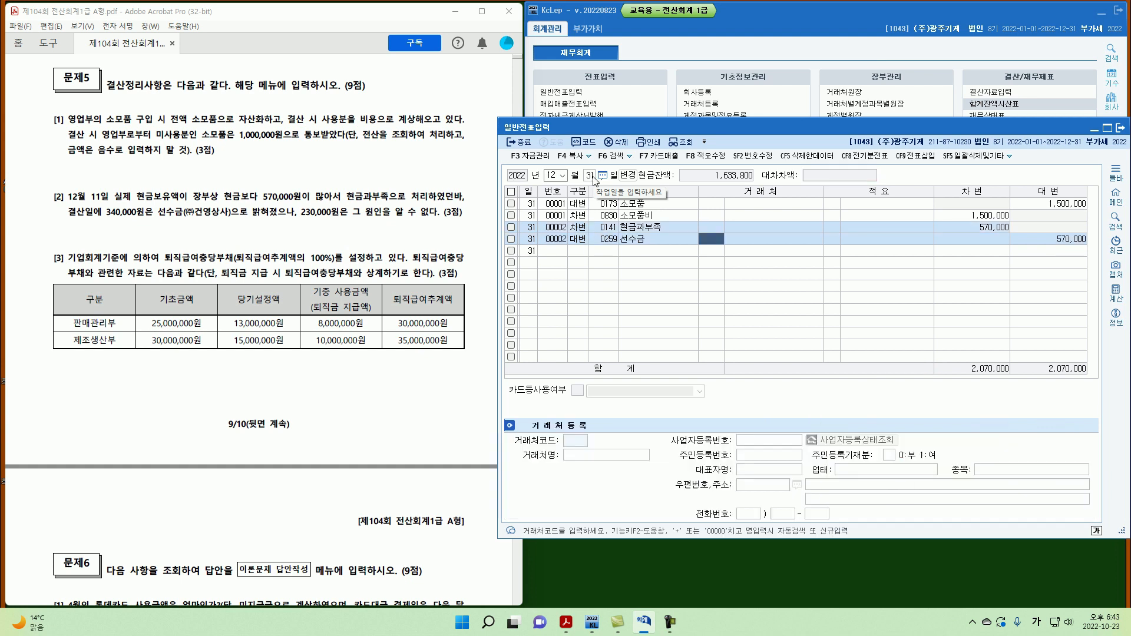
{"action": "type", "text": "건영"}
{"action": "key", "text": "Return"}
{"action": "key", "text": "Return"}
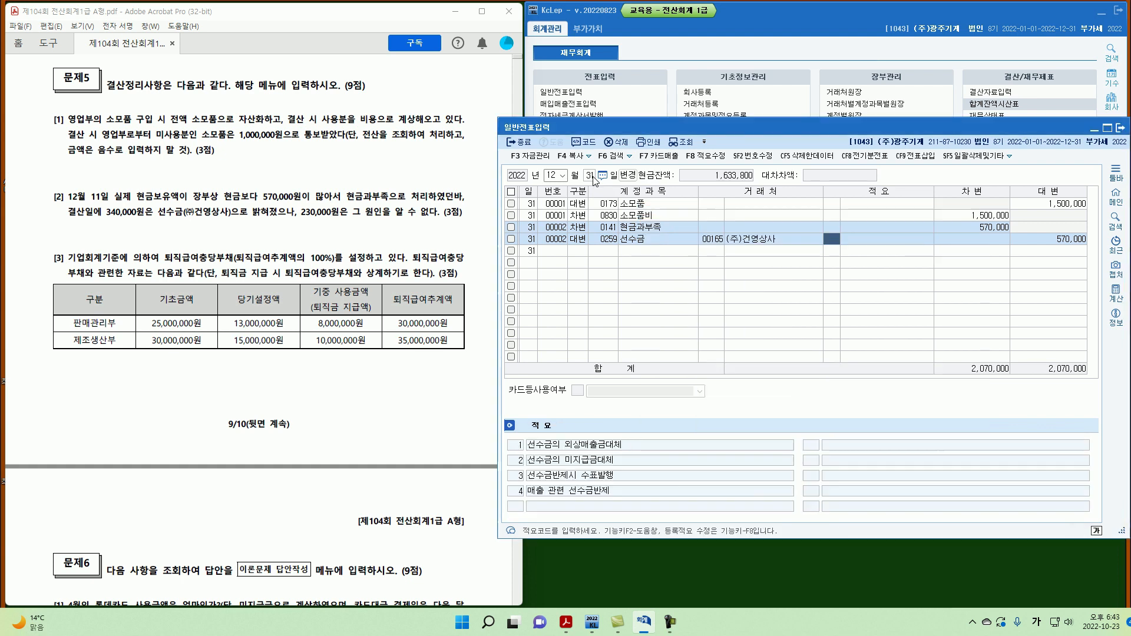
{"action": "key", "text": "Return"}
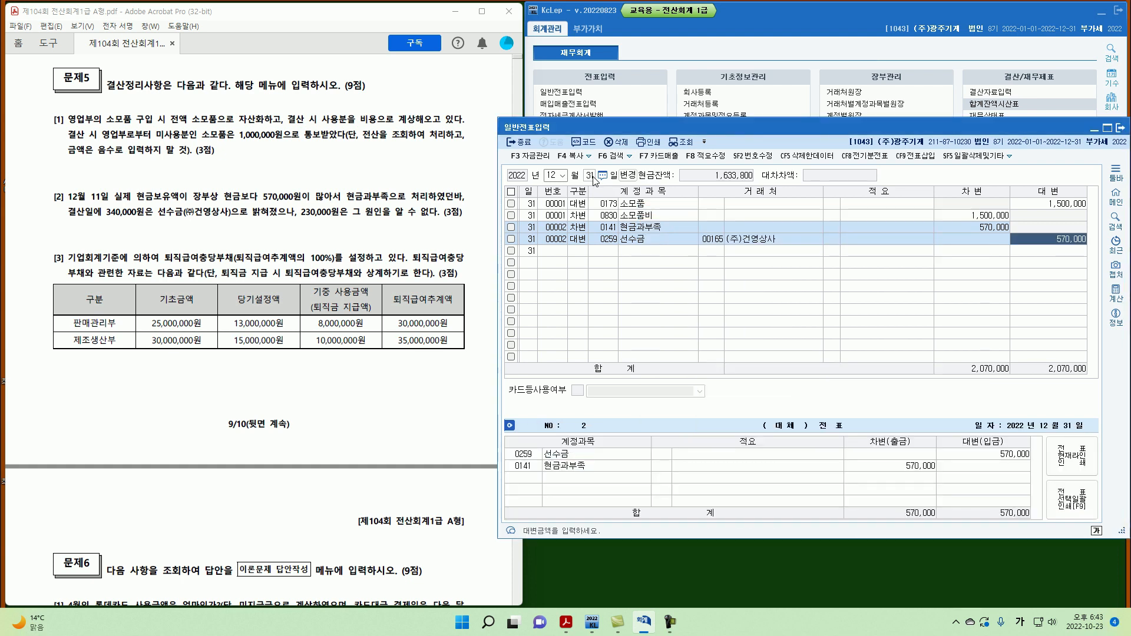
{"action": "type", "text": "340,000"}
{"action": "key", "text": "Return"}
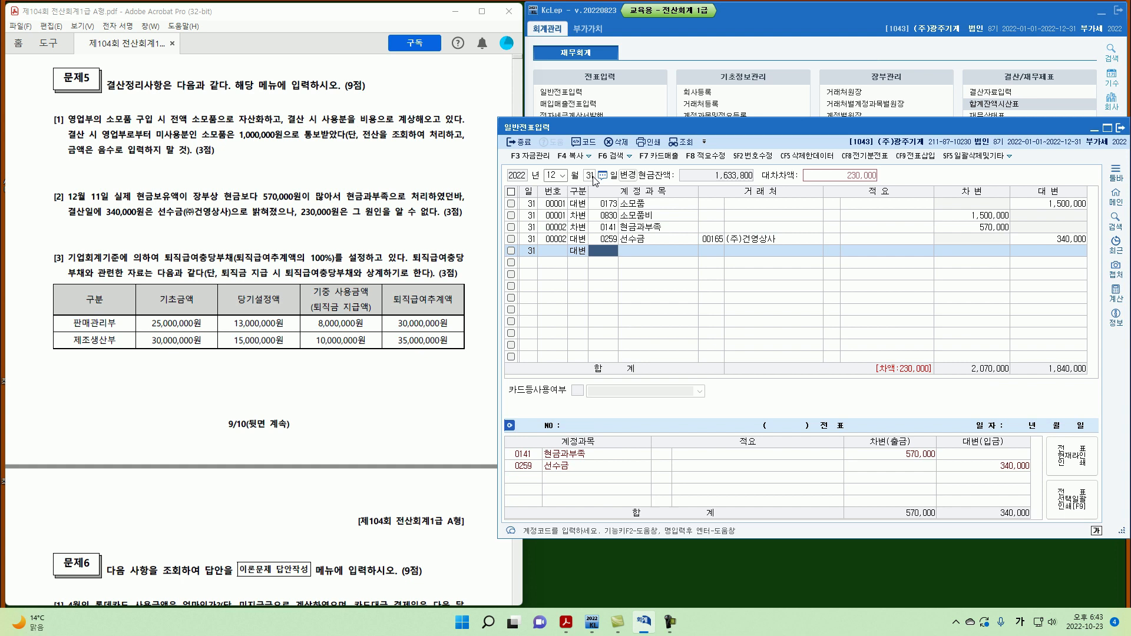
Step: Add a 대변 line for 잡이익 to cover the unexplained remainder of the 현금과부족
{"action": "key", "text": "Hangul"}
{"action": "type", "text": "잡이익"}
{"action": "key", "text": "Return"}
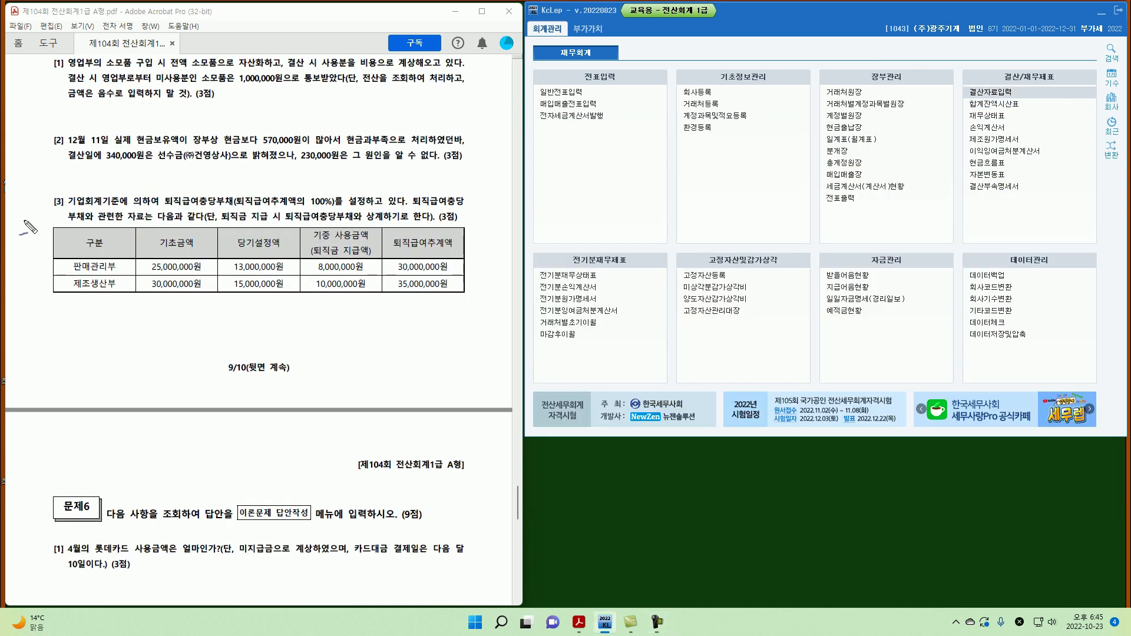
Step: Examine problem 5 question [3], marking the 100% 퇴직급여충당부채 setting and the 판매관리부 기초금액, 당기설정액 and 기중 사용금액
{"action": "left_click_drag", "start_coordinate": [61, 195], "coordinate": [59, 199]}
{"action": "mouse_move", "coordinate": [331, 207]}
{"action": "left_mouse_down"}
{"action": "mouse_move", "coordinate": [303, 198]}
{"action": "mouse_move", "coordinate": [405, 210]}
{"action": "left_mouse_up"}
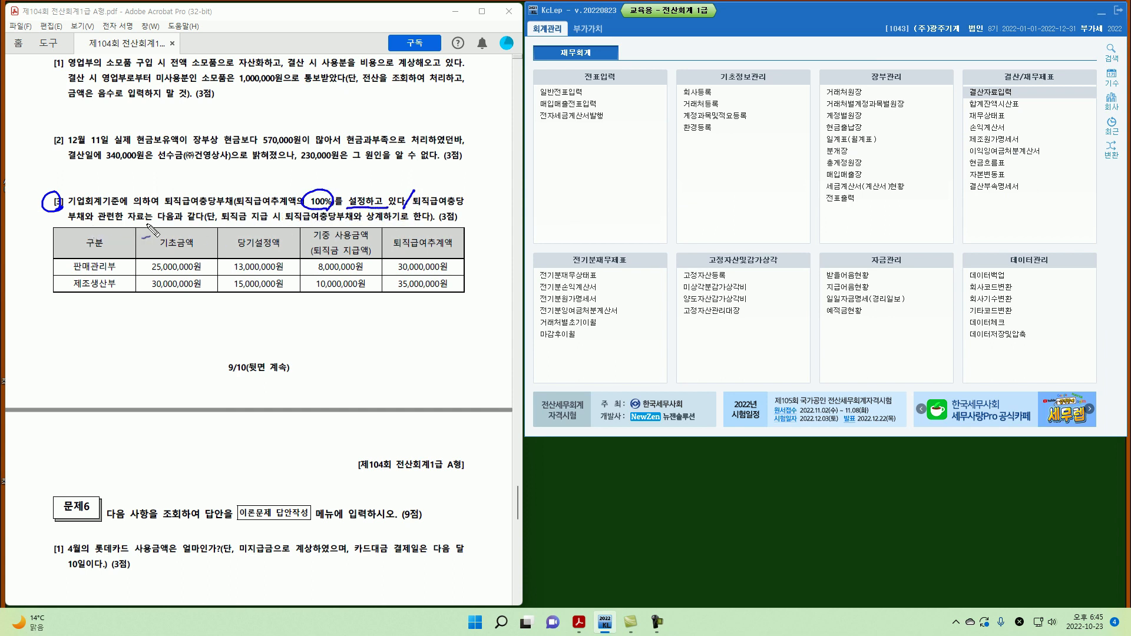
{"action": "left_click_drag", "start_coordinate": [213, 238], "coordinate": [221, 234]}
{"action": "left_click_drag", "start_coordinate": [152, 273], "coordinate": [228, 268]}
{"action": "left_click_drag", "start_coordinate": [221, 263], "coordinate": [221, 272]}
{"action": "left_click_drag", "start_coordinate": [286, 259], "coordinate": [287, 273]}
{"action": "left_click_drag", "start_coordinate": [143, 259], "coordinate": [142, 275]}
{"action": "left_click_drag", "start_coordinate": [316, 273], "coordinate": [364, 271]}
Step: Work out the 판매관리부 balance beneath the table by subtracting 8,000,000 from 25,000,000, and relate it to the 당기설정액
{"action": "mouse_move", "coordinate": [139, 301]}
{"action": "left_mouse_down"}
{"action": "mouse_move", "coordinate": [179, 315]}
{"action": "mouse_move", "coordinate": [237, 305]}
{"action": "left_mouse_up"}
{"action": "left_click", "coordinate": [170, 305]}
{"action": "left_click_drag", "start_coordinate": [131, 323], "coordinate": [239, 324]}
{"action": "left_click", "coordinate": [172, 326]}
{"action": "left_click_drag", "start_coordinate": [112, 340], "coordinate": [266, 334]}
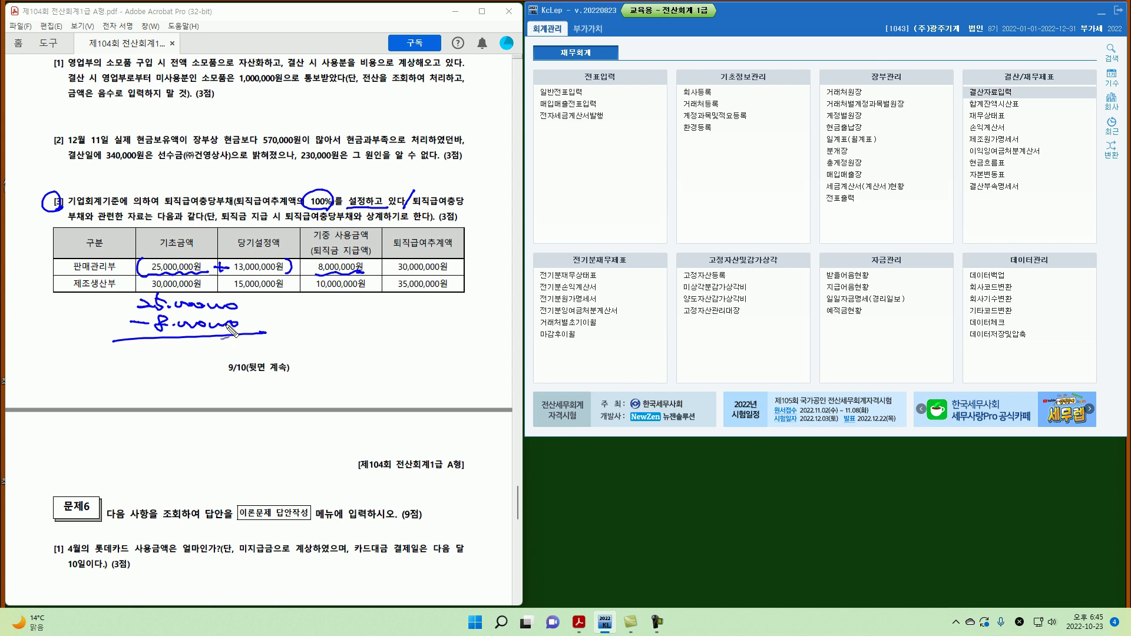
{"action": "left_click_drag", "start_coordinate": [144, 347], "coordinate": [145, 358]}
{"action": "mouse_move", "coordinate": [150, 347]}
{"action": "left_mouse_down"}
{"action": "mouse_move", "coordinate": [151, 357]}
{"action": "mouse_move", "coordinate": [234, 350]}
{"action": "mouse_move", "coordinate": [283, 296]}
{"action": "left_mouse_up"}
{"action": "left_click_drag", "start_coordinate": [227, 272], "coordinate": [288, 270]}
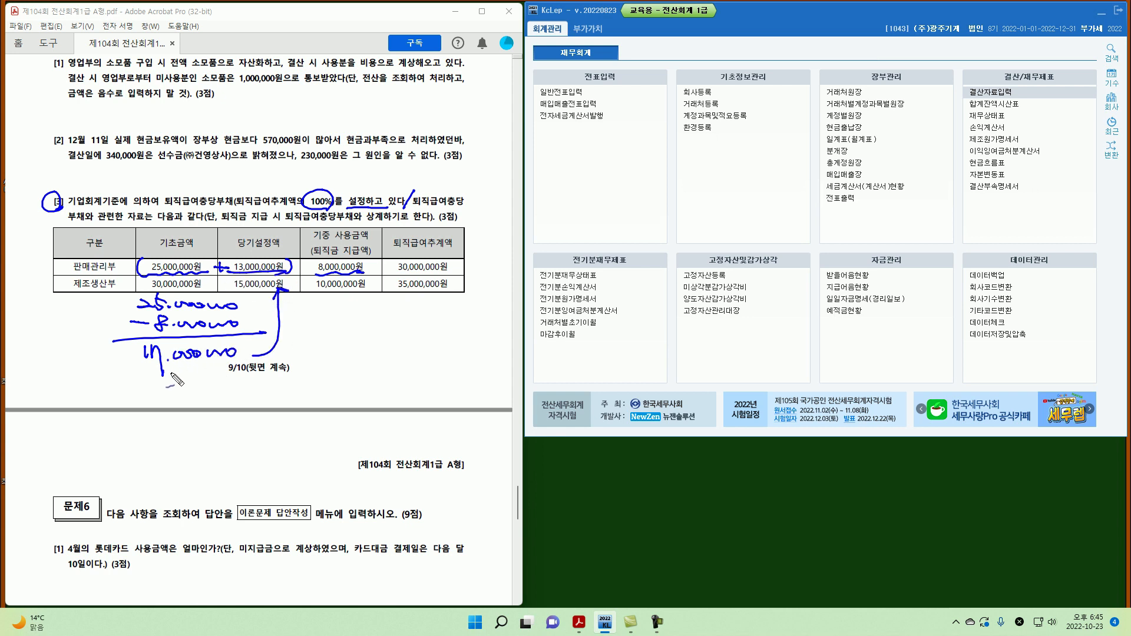
Step: Add 13,000,000 to the worked balance, mark the 판매관리부 퇴직급여추계액 and 당기설정액, and clear the annotations
{"action": "mouse_move", "coordinate": [122, 381]}
{"action": "left_mouse_down"}
{"action": "mouse_move", "coordinate": [145, 380]}
{"action": "mouse_move", "coordinate": [138, 389]}
{"action": "left_mouse_up"}
{"action": "mouse_move", "coordinate": [152, 376]}
{"action": "left_mouse_down"}
{"action": "mouse_move", "coordinate": [154, 390]}
{"action": "mouse_move", "coordinate": [173, 387]}
{"action": "left_mouse_up"}
{"action": "left_click_drag", "start_coordinate": [179, 382], "coordinate": [239, 380]}
{"action": "left_click_drag", "start_coordinate": [413, 259], "coordinate": [462, 274]}
{"action": "left_click_drag", "start_coordinate": [109, 399], "coordinate": [256, 390]}
{"action": "mouse_move", "coordinate": [241, 282]}
{"action": "left_mouse_down"}
{"action": "mouse_move", "coordinate": [294, 256]}
{"action": "mouse_move", "coordinate": [230, 272]}
{"action": "mouse_move", "coordinate": [297, 274]}
{"action": "mouse_move", "coordinate": [227, 266]}
{"action": "left_mouse_up"}
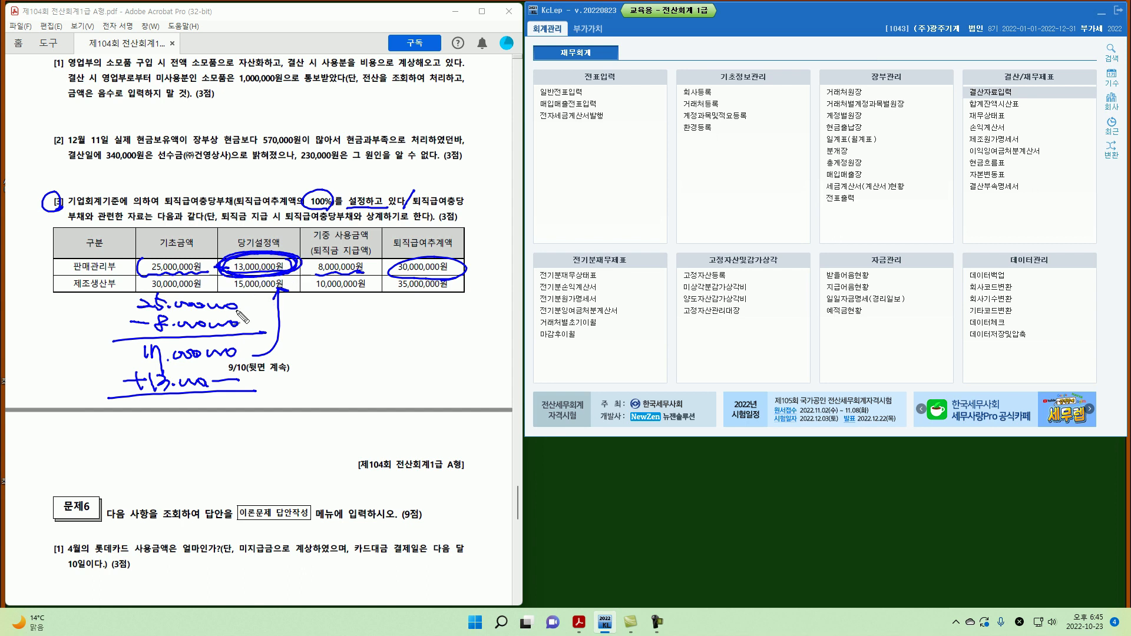
{"action": "key", "text": "Escape"}
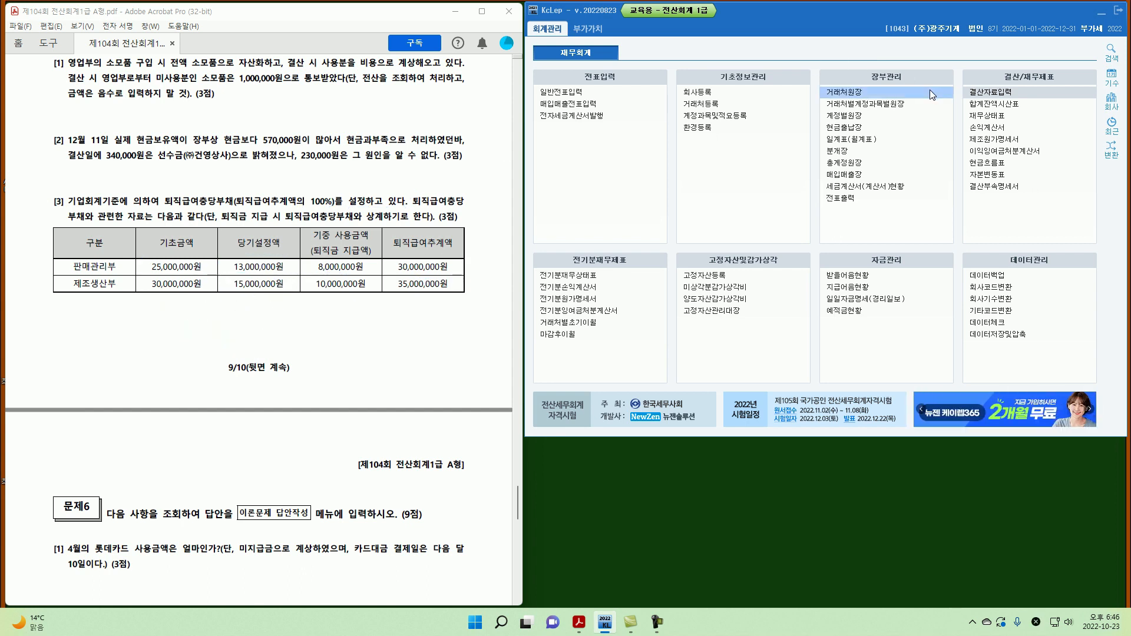
Step: Open 결산자료입력 and load the period from January to December 2022
{"action": "left_click", "coordinate": [998, 95]}
{"action": "type", "text": "1"}
{"action": "key", "text": "Return"}
{"action": "type", "text": "12"}
{"action": "key", "text": "Return"}
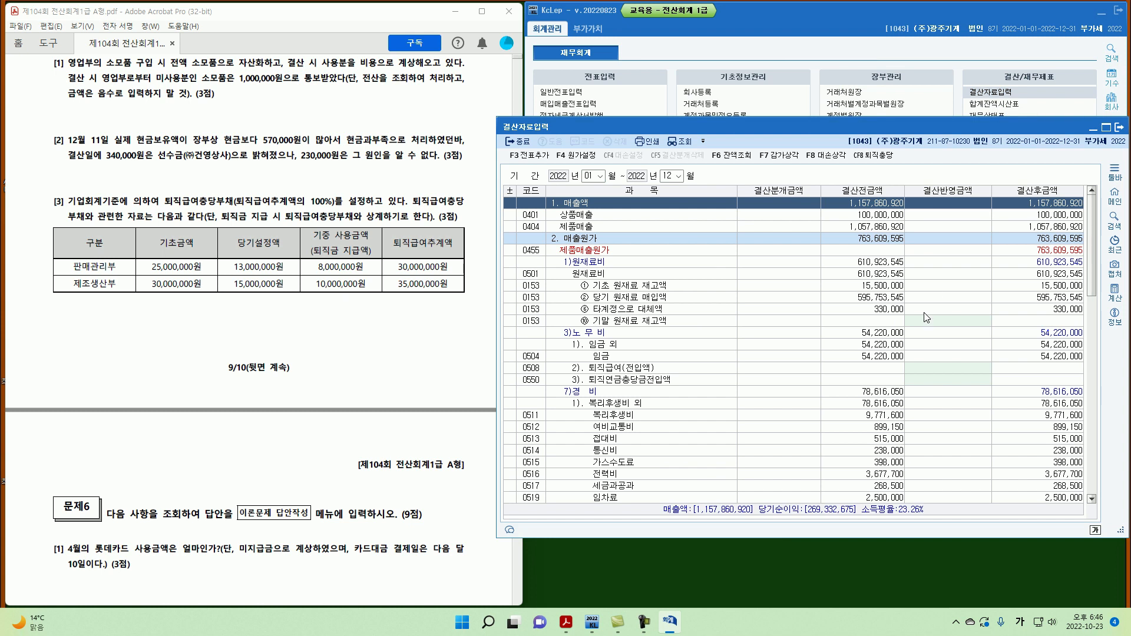
Step: Enter 15,000,000 as the 결산반영금액 of the manufacturing 퇴직급여(전입액) (0508)
{"action": "left_click", "coordinate": [949, 370]}
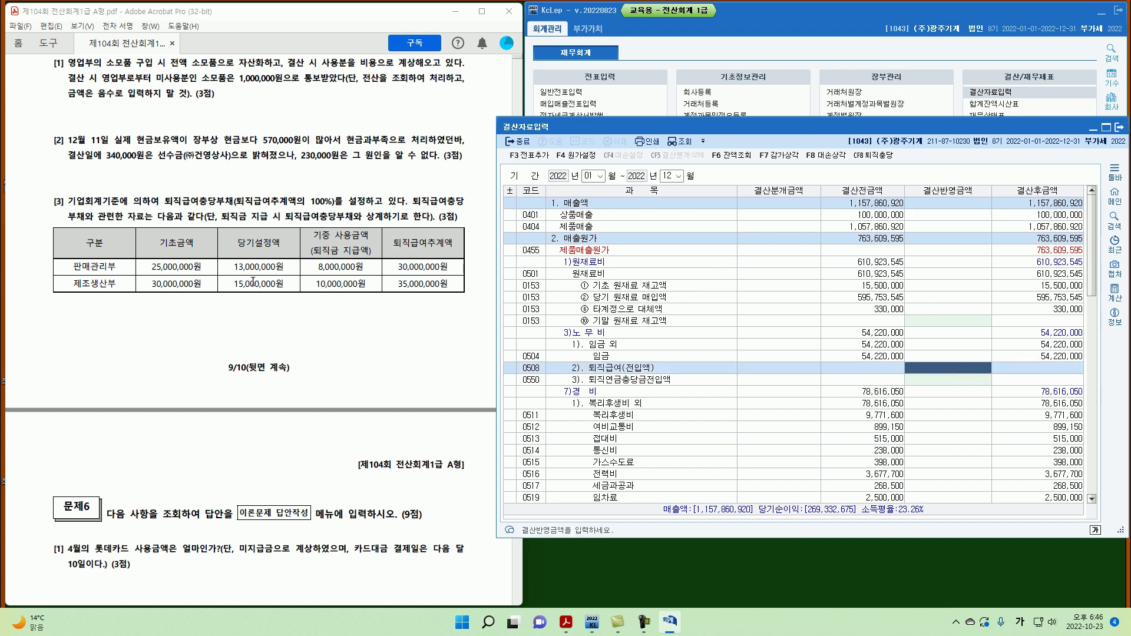
{"action": "type", "text": "15000000"}
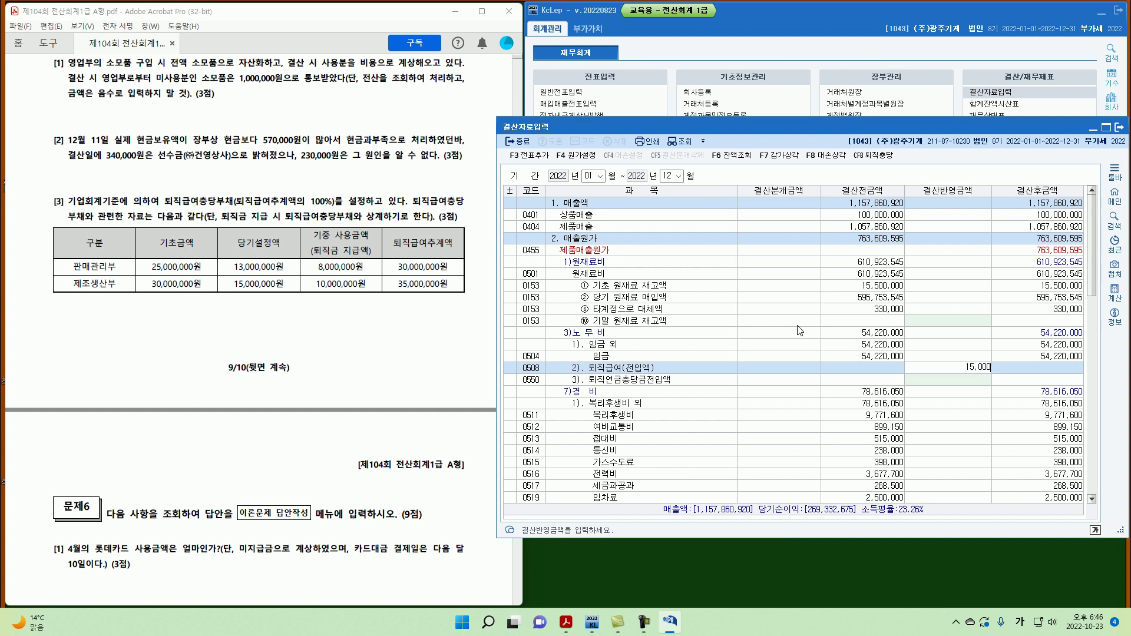
{"action": "key", "text": "Return"}
Step: Enter 13,000,000 as the 결산반영금액 of the 판매비와 일반관리비 퇴직급여(전입액) (0806) and add the closing entries to the vouchers
{"action": "scroll", "coordinate": [799, 331], "scroll_direction": "down", "scroll_amount": 8}
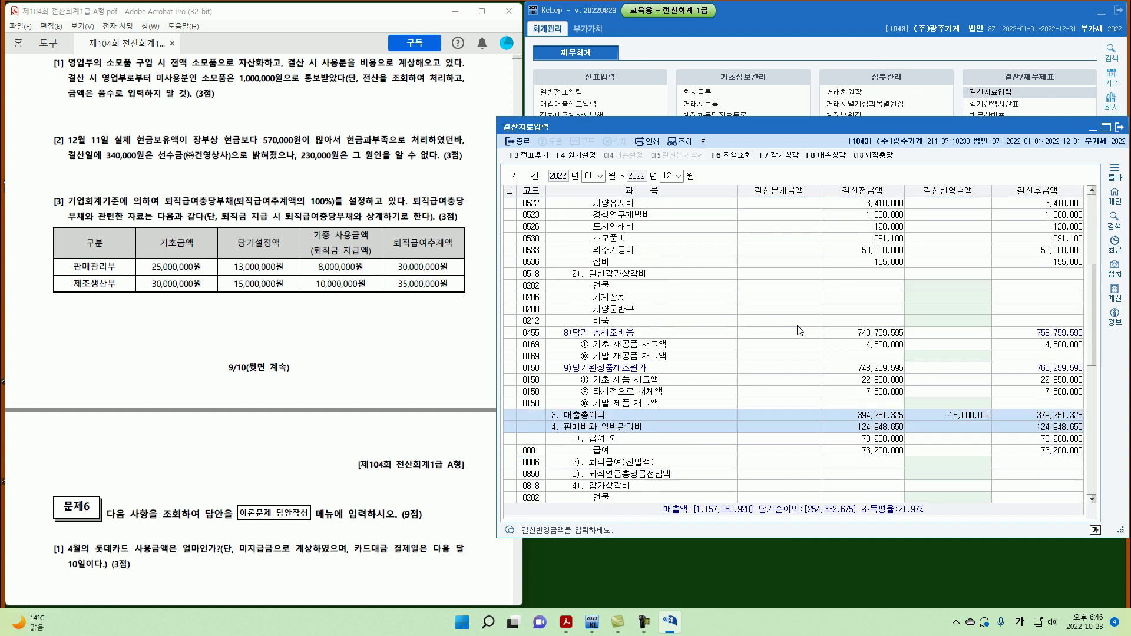
{"action": "scroll", "coordinate": [799, 330], "scroll_direction": "down", "scroll_amount": 5}
{"action": "left_click", "coordinate": [943, 321]}
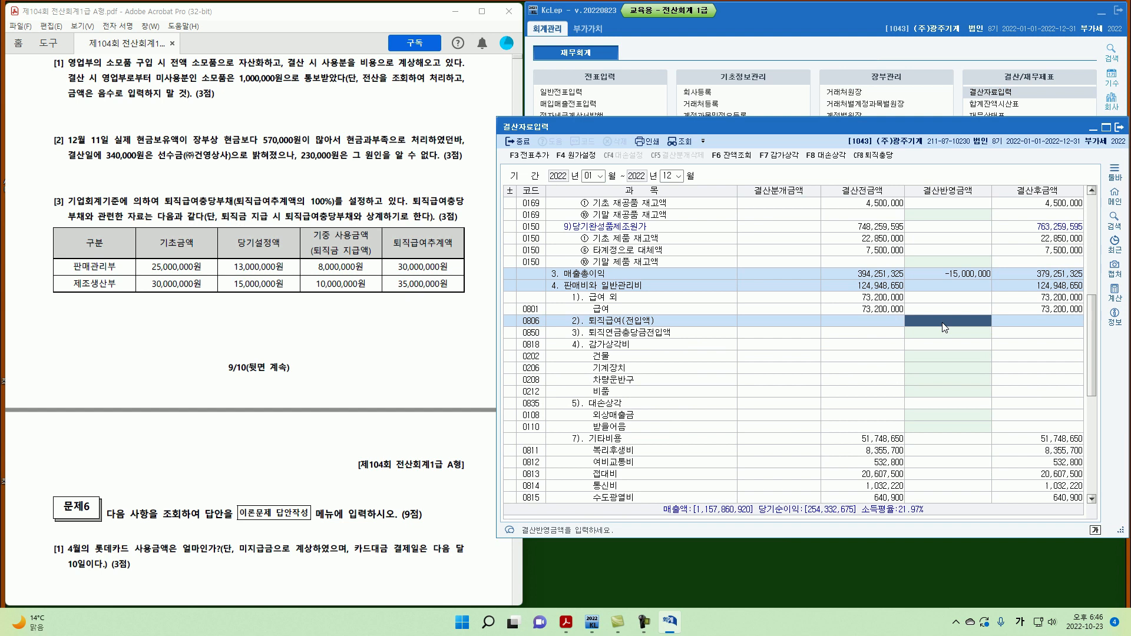
{"action": "type", "text": "13000000"}
{"action": "key", "text": "Return"}
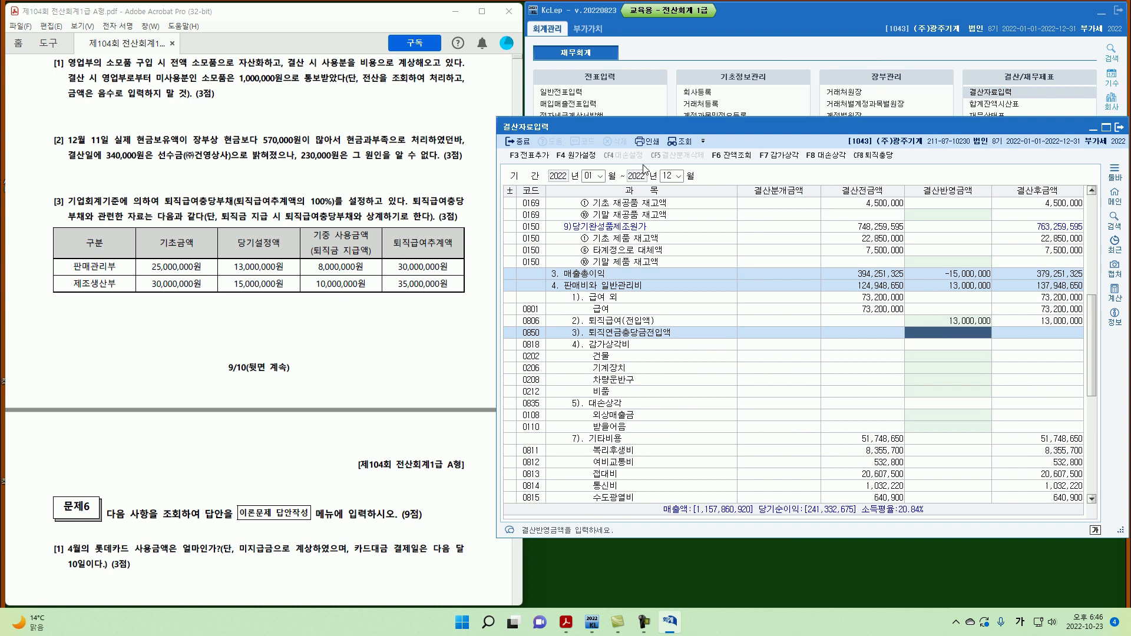
{"action": "left_click", "coordinate": [529, 155]}
{"action": "left_click", "coordinate": [838, 350]}
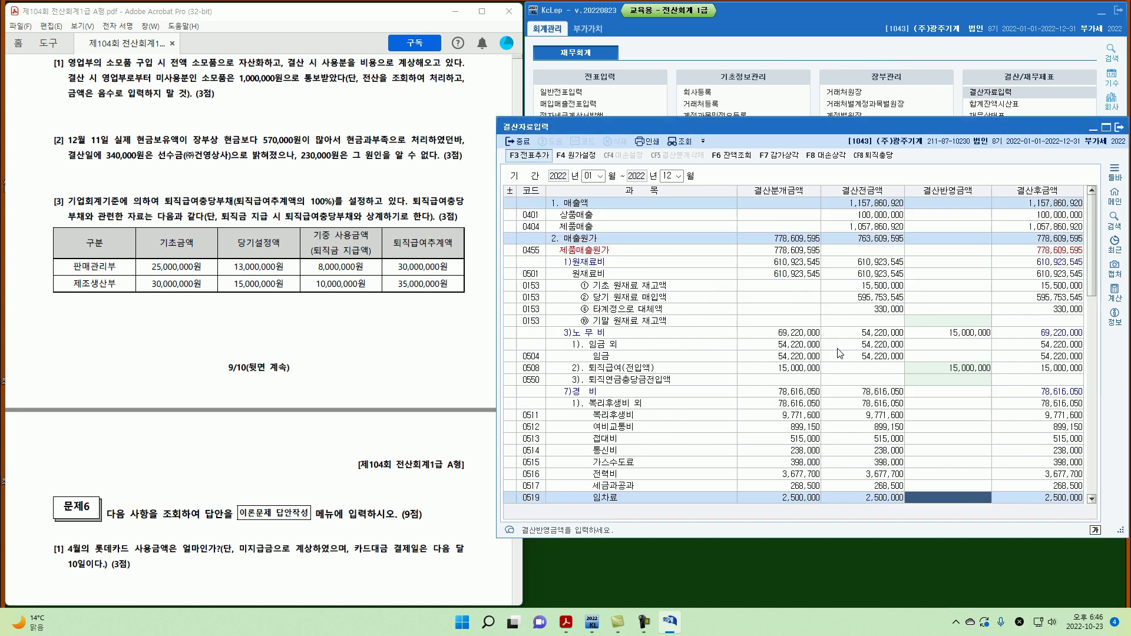
Step: Leave 결산자료입력, open the December 31 vouchers in 일반전표입력, and examine the generated manufacturing 퇴직급여 (0508) closing entry
{"action": "left_click", "coordinate": [1118, 126]}
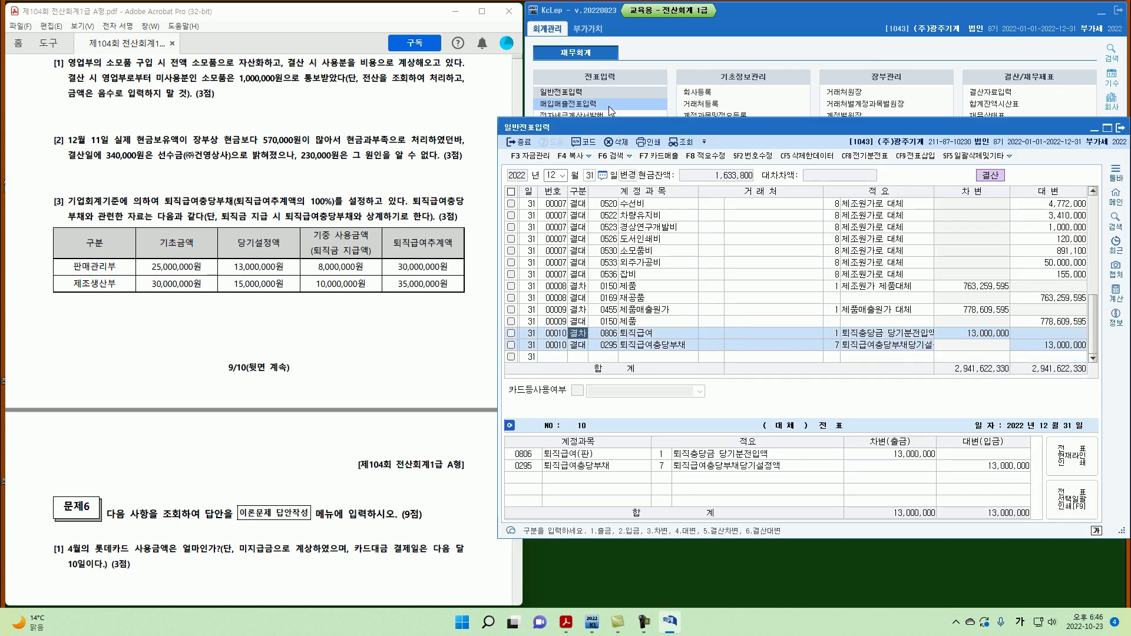
{"action": "key", "text": "Up"}
{"action": "key", "text": "Up"}
{"action": "key", "text": "Up"}
{"action": "key", "text": "Up"}
{"action": "key", "text": "Up"}
{"action": "key", "text": "Up"}
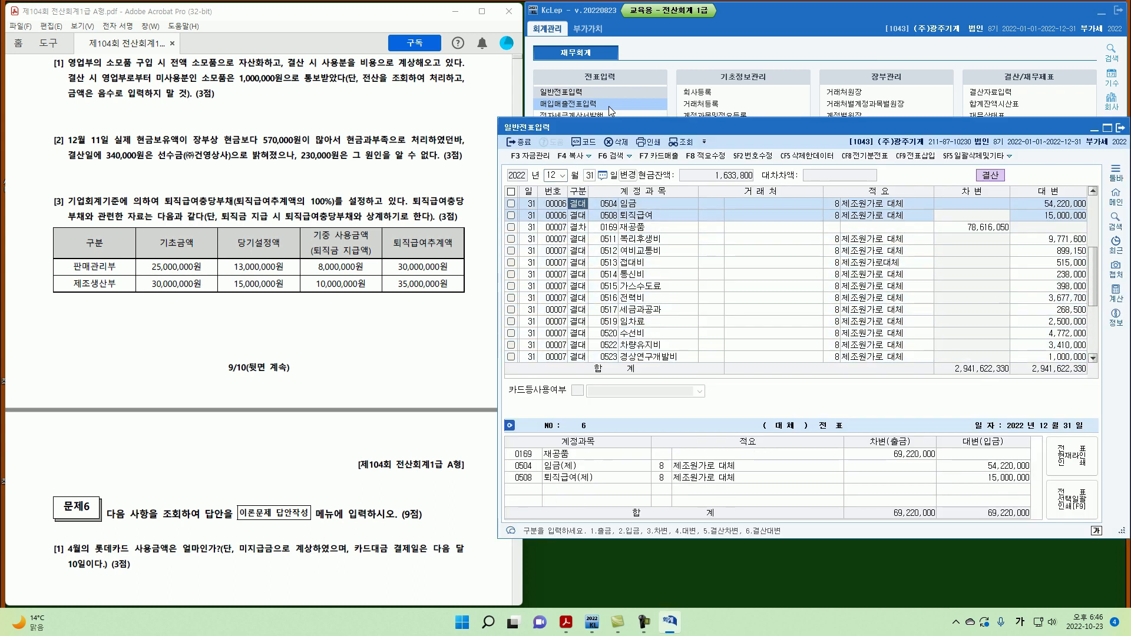
{"action": "key", "text": "Up"}
{"action": "key", "text": "Up"}
{"action": "key", "text": "Up"}
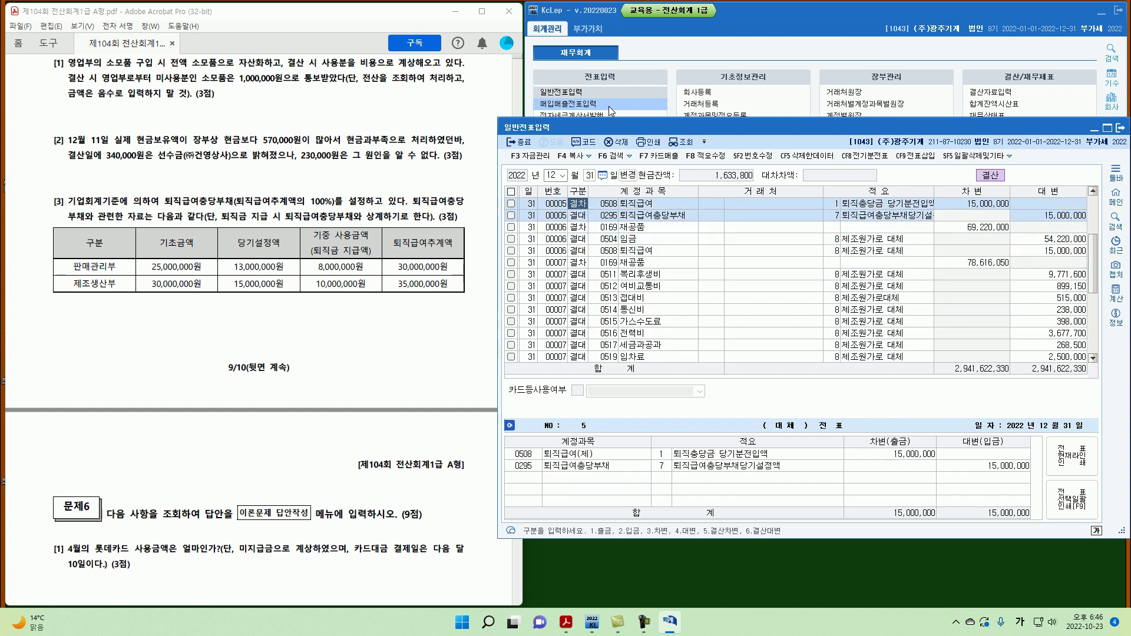
{"action": "key", "text": "Up"}
{"action": "key", "text": "Down"}
{"action": "key", "text": "Down"}
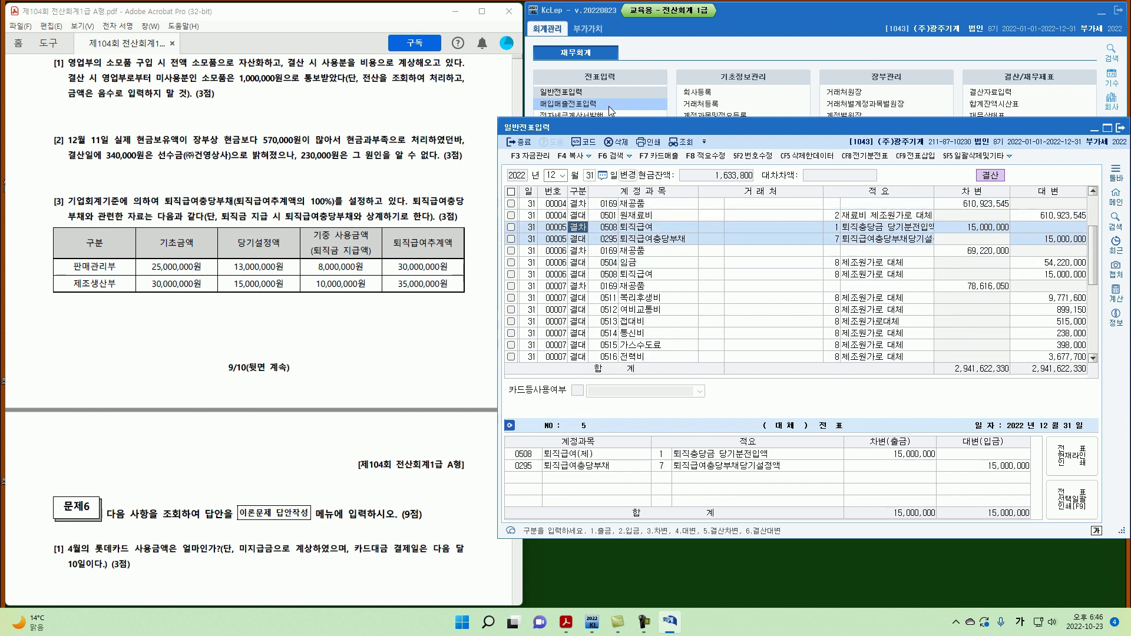
{"action": "key", "text": "Up"}
{"action": "key", "text": "Up"}
{"action": "key", "text": "Up"}
{"action": "key", "text": "Up"}
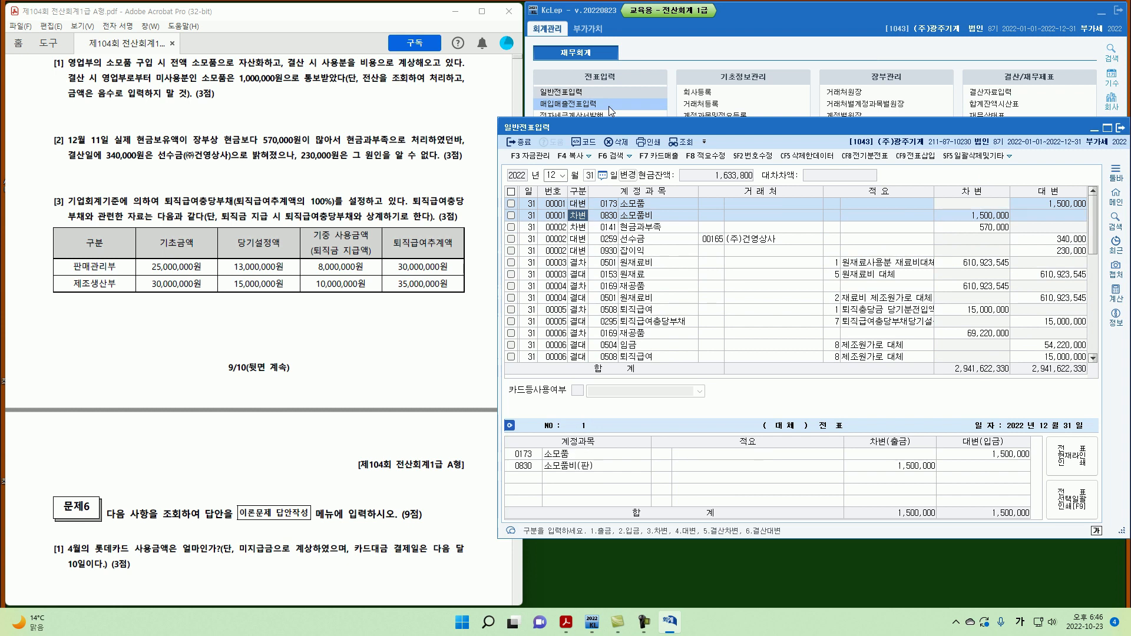
{"action": "key", "text": "Down"}
{"action": "key", "text": "Down"}
{"action": "key", "text": "Down"}
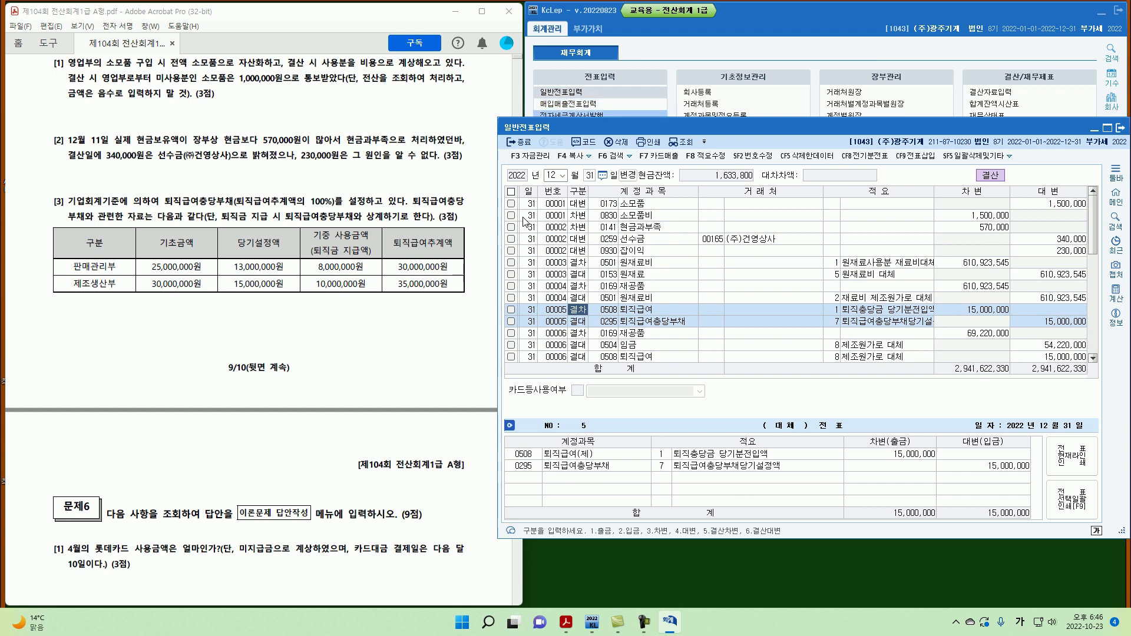
Step: Check the generated closing entry for 퇴직급여 (0806) against 퇴직급여충당부채 (0295) and close 일반전표입력
{"action": "scroll", "coordinate": [629, 306], "scroll_direction": "down", "scroll_amount": 8}
{"action": "scroll", "coordinate": [629, 306], "scroll_direction": "down", "scroll_amount": 2}
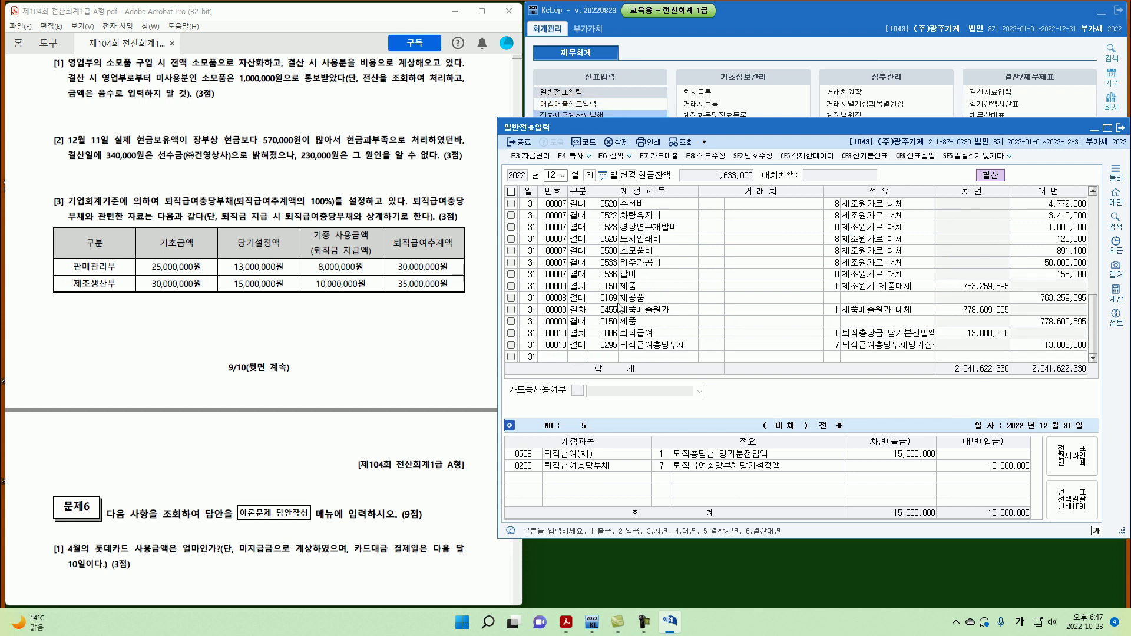
{"action": "left_click", "coordinate": [603, 334]}
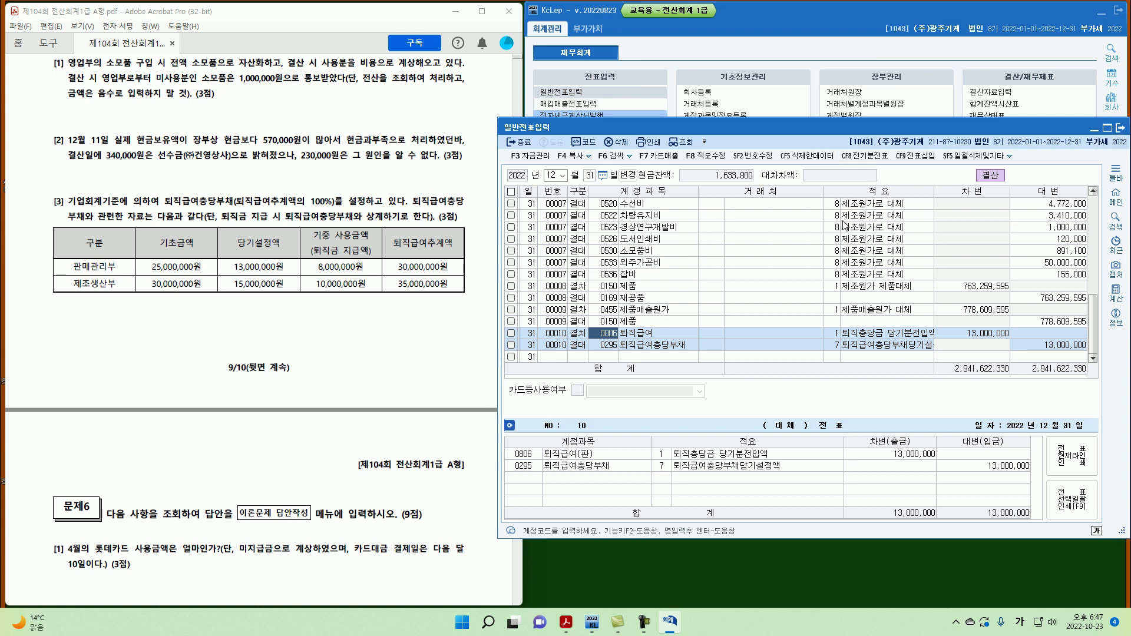
{"action": "left_click", "coordinate": [1121, 128]}
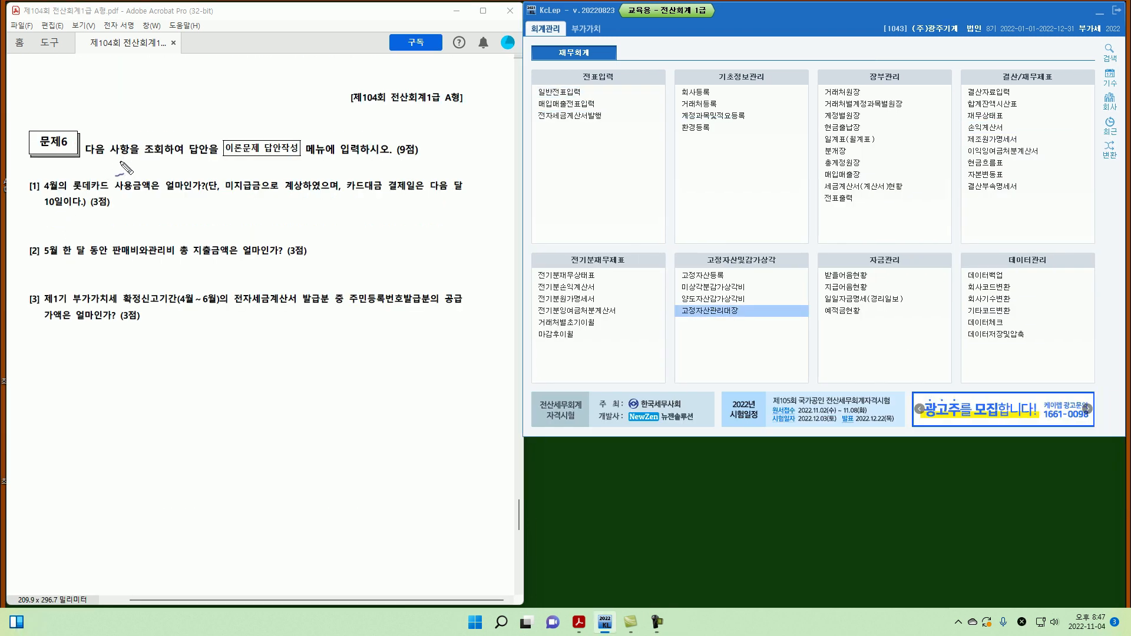
Step: Mark the 롯데카드 usage amount and 미지급금 wording in problem 6 [1], note the expense entry beneath, and clear the annotations
{"action": "left_click_drag", "start_coordinate": [226, 155], "coordinate": [289, 159]}
{"action": "mouse_move", "coordinate": [37, 182]}
{"action": "left_mouse_down"}
{"action": "mouse_move", "coordinate": [24, 190]}
{"action": "mouse_move", "coordinate": [122, 191]}
{"action": "left_mouse_up"}
{"action": "left_click_drag", "start_coordinate": [126, 192], "coordinate": [155, 192]}
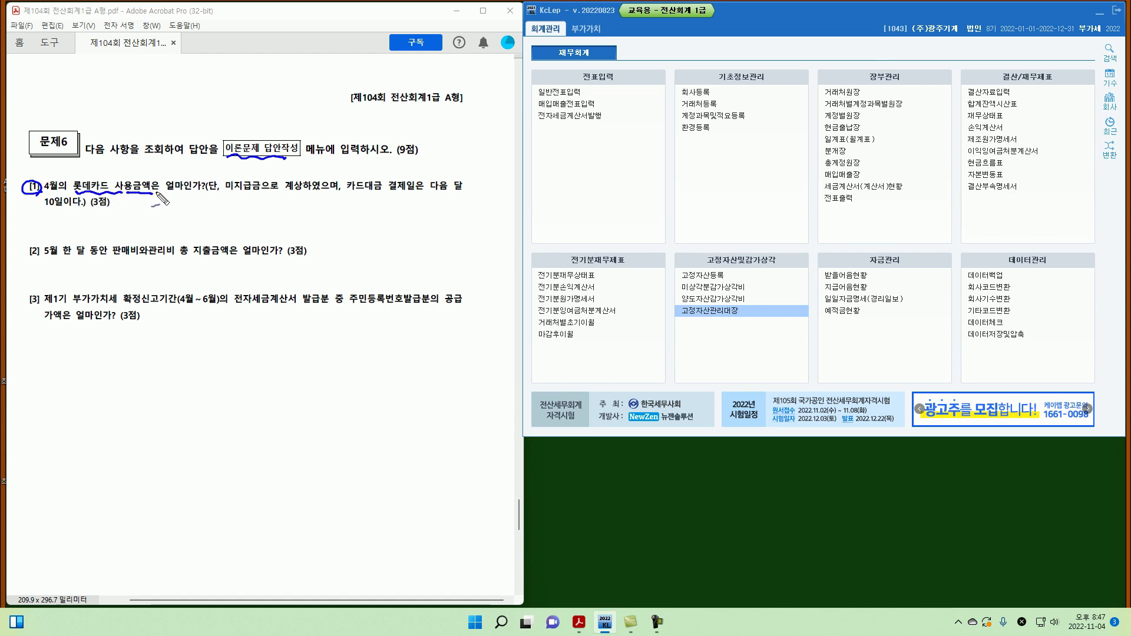
{"action": "mouse_move", "coordinate": [231, 192]}
{"action": "left_mouse_down"}
{"action": "mouse_move", "coordinate": [278, 192]}
{"action": "mouse_move", "coordinate": [295, 176]}
{"action": "mouse_move", "coordinate": [309, 192]}
{"action": "mouse_move", "coordinate": [254, 225]}
{"action": "left_mouse_up"}
{"action": "mouse_move", "coordinate": [169, 209]}
{"action": "left_mouse_down"}
{"action": "mouse_move", "coordinate": [177, 226]}
{"action": "mouse_move", "coordinate": [316, 222]}
{"action": "left_mouse_up"}
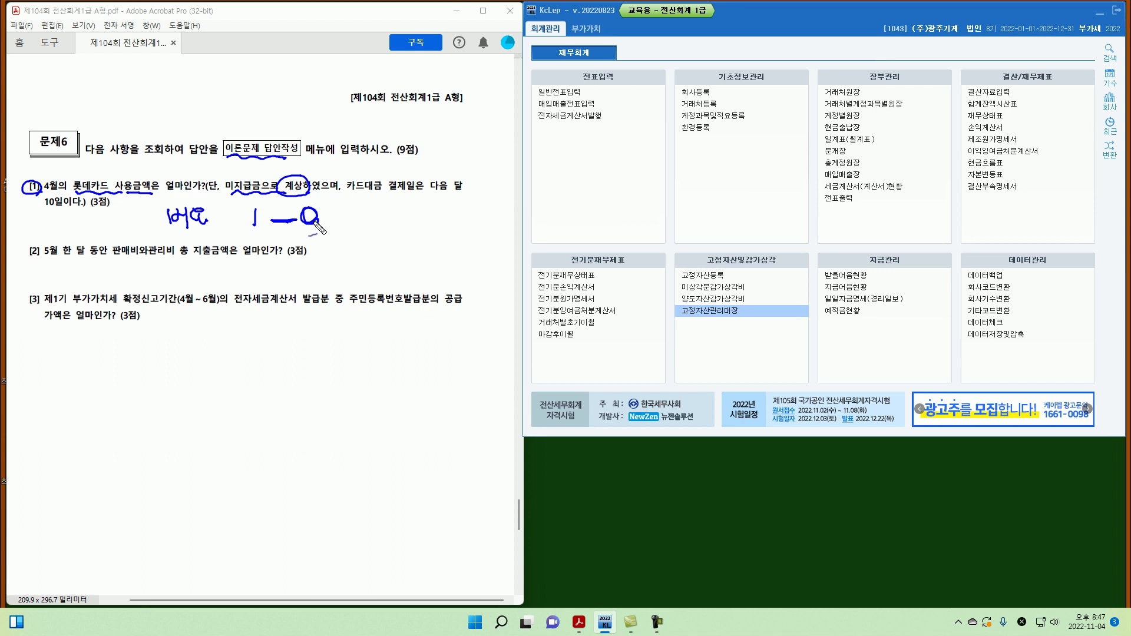
{"action": "key", "text": "Escape"}
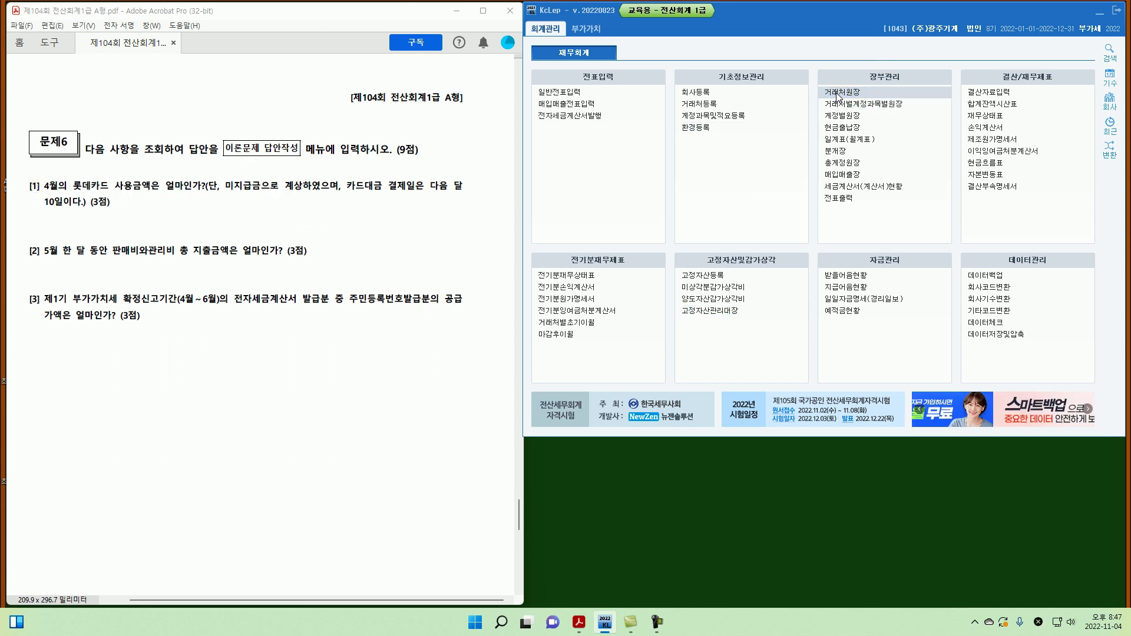
Step: Open 거래처원장 and set the period to April 1–30, 2022 with the account 미지급금 (0253)
{"action": "left_click", "coordinate": [838, 94]}
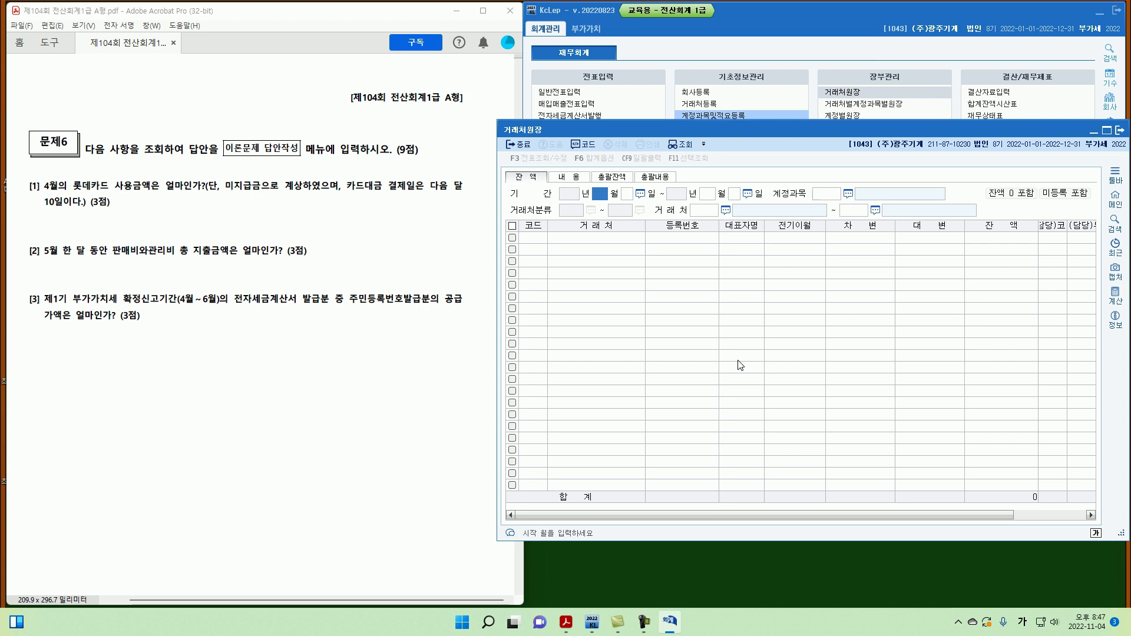
{"action": "type", "text": "4"}
{"action": "key", "text": "Return"}
{"action": "key", "text": "Return"}
{"action": "type", "text": "4"}
{"action": "key", "text": "Return"}
{"action": "key", "text": "Return"}
{"action": "type", "text": "253"}
{"action": "key", "text": "Return"}
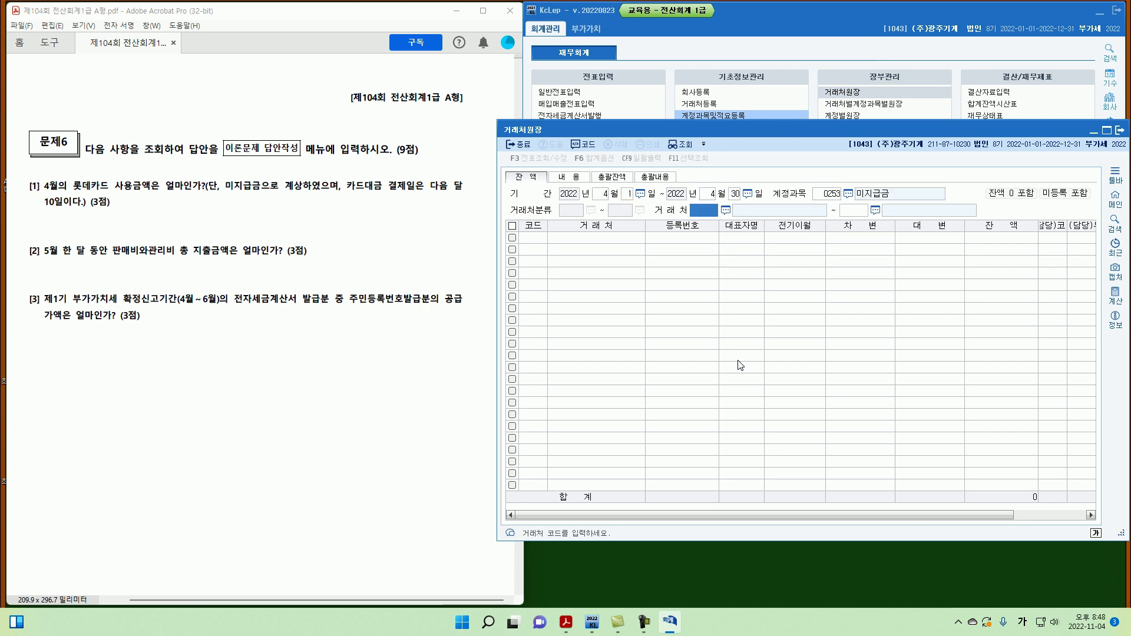
Step: Limit the ledger to the vendor 롯데카드 (99602) and run the balance query
{"action": "key", "text": "F2"}
{"action": "type", "text": "롯"}
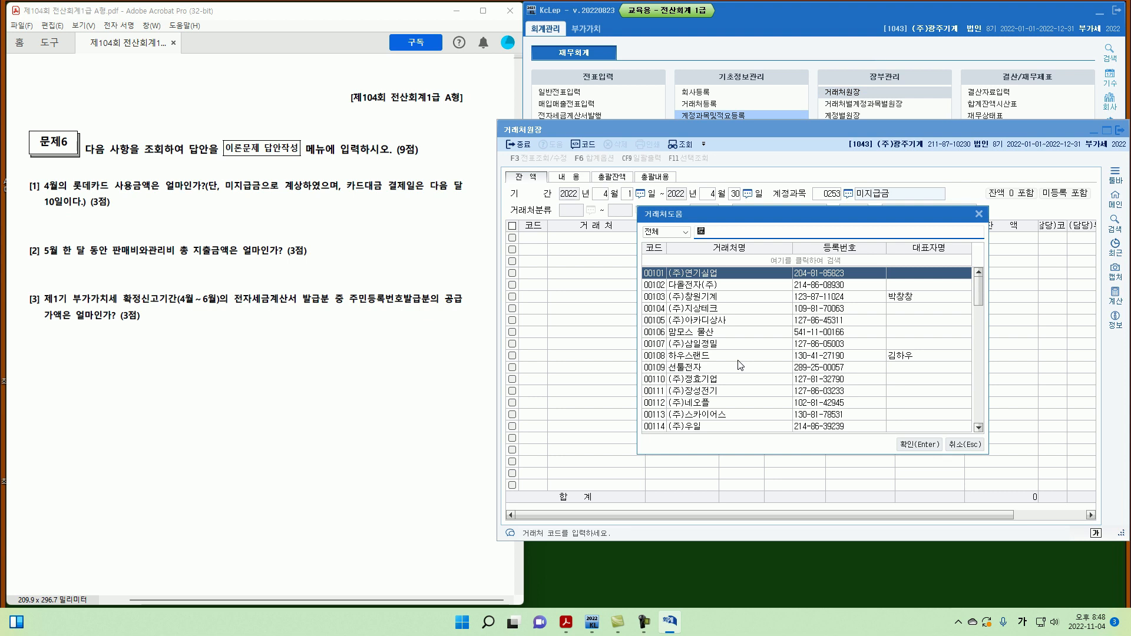
{"action": "key", "text": "Return"}
{"action": "type", "text": "99602"}
{"action": "key", "text": "Return"}
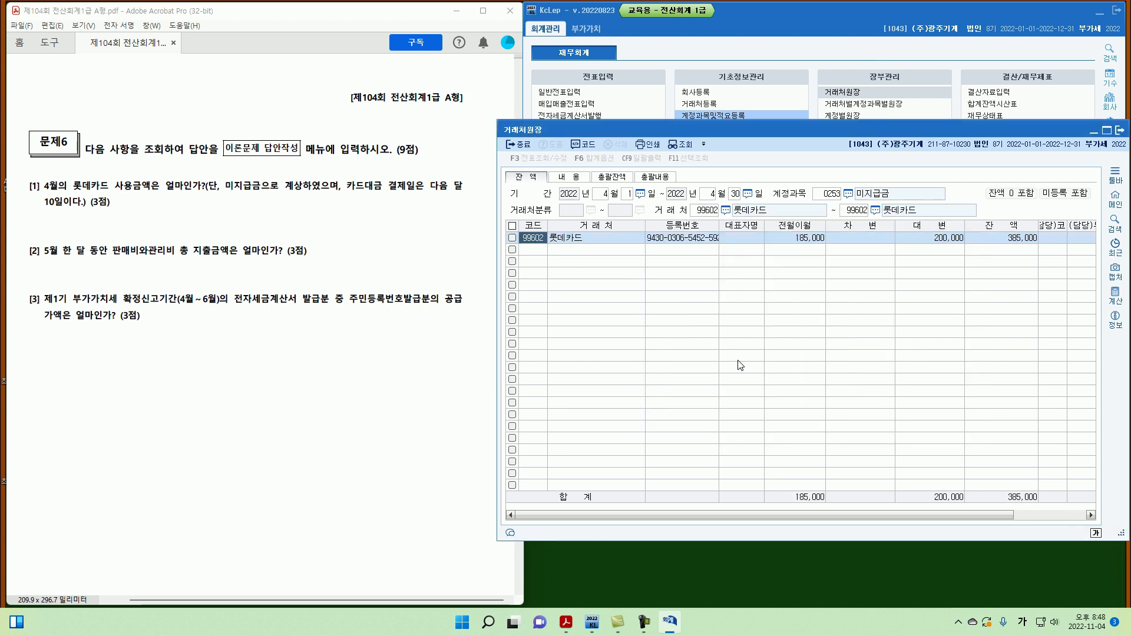
Step: Inspect the detailed April transactions behind the 롯데카드 credit amount and close 거래처원장
{"action": "left_click", "coordinate": [580, 181]}
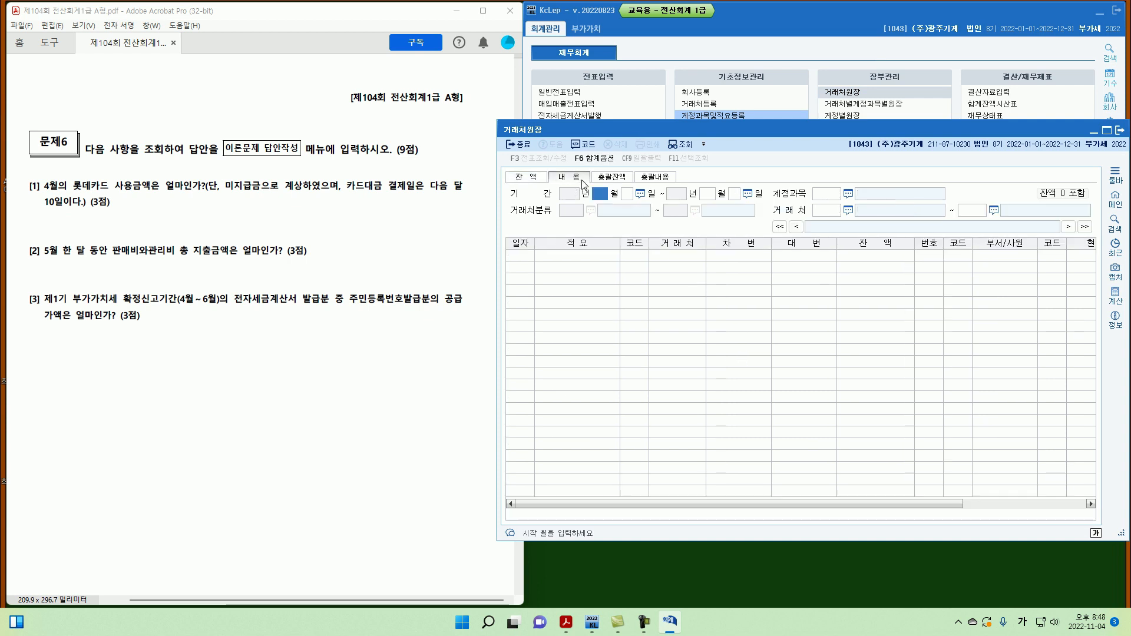
{"action": "left_click", "coordinate": [547, 179]}
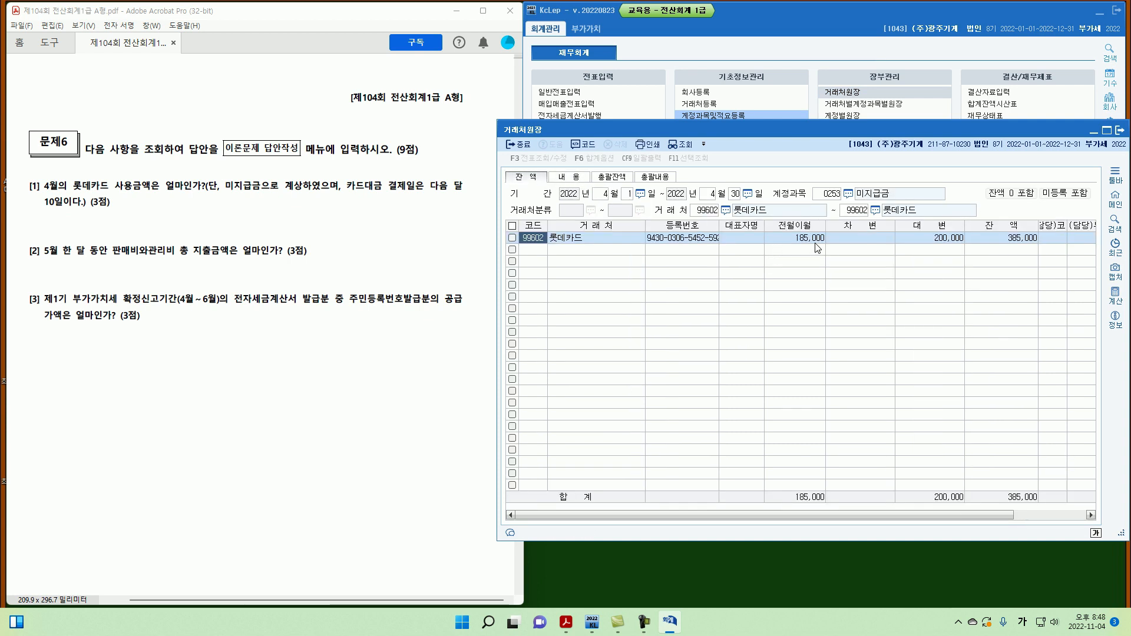
{"action": "double_click", "coordinate": [955, 242]}
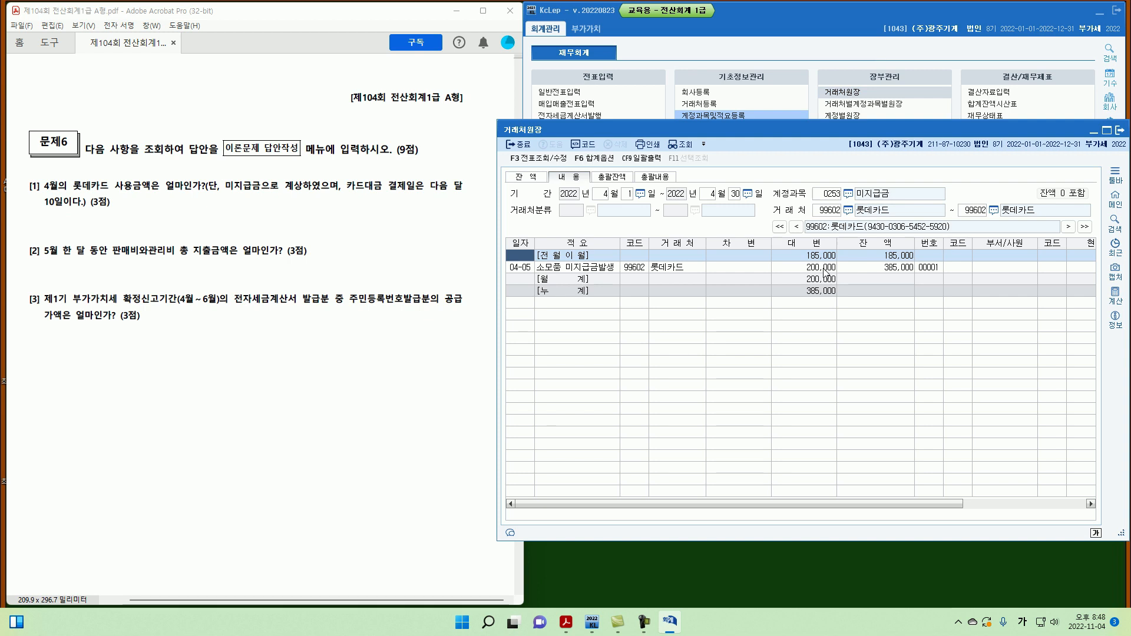
{"action": "left_click", "coordinate": [822, 272]}
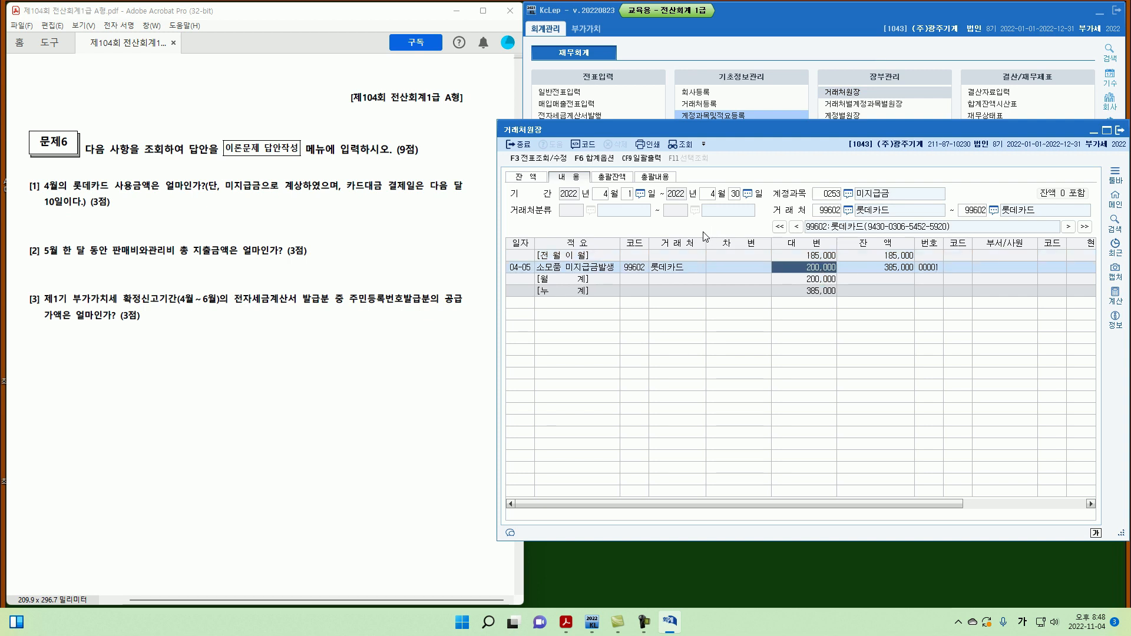
{"action": "left_click", "coordinate": [1120, 130]}
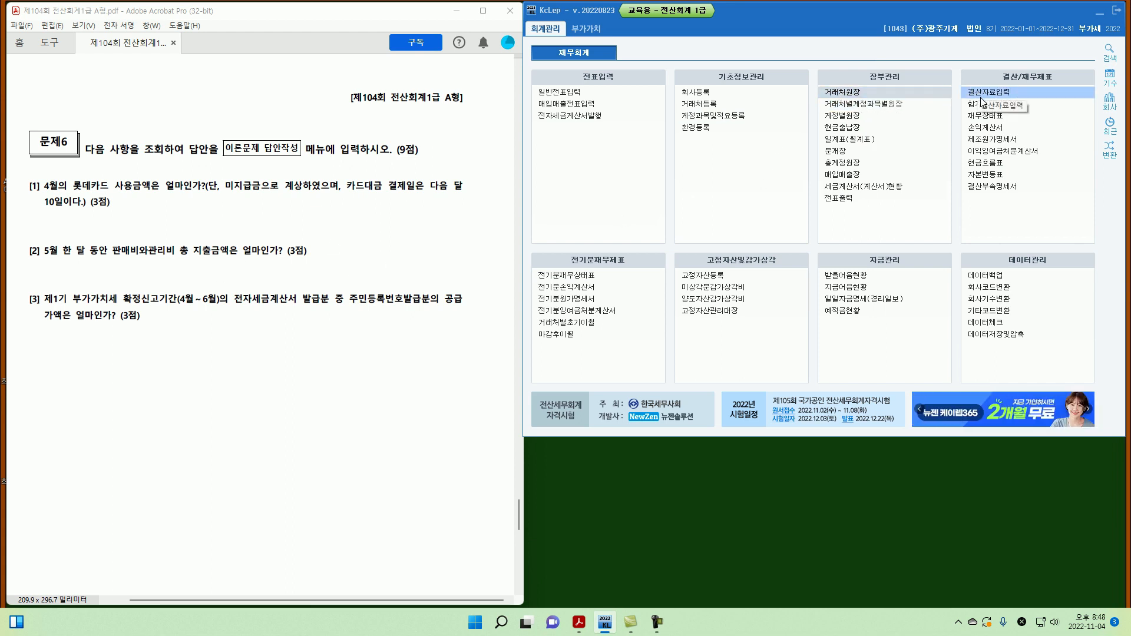
Step: Query the 월계표 for May 2022, locate the total debit of 판매비및일반관리비, and close the report
{"action": "left_click", "coordinate": [840, 140]}
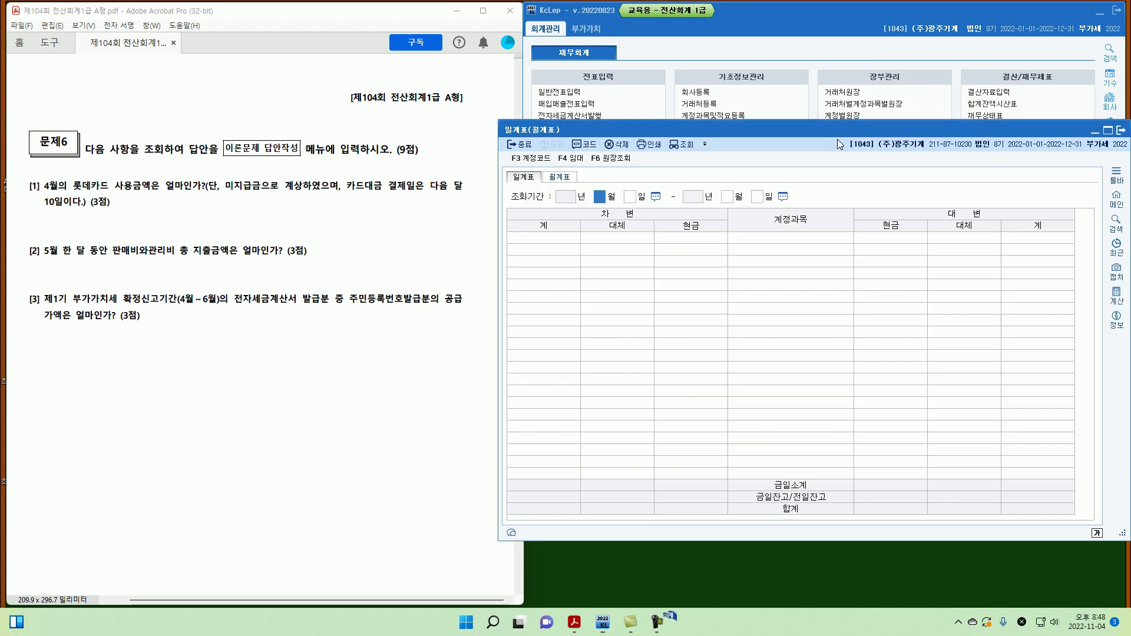
{"action": "left_click", "coordinate": [563, 178]}
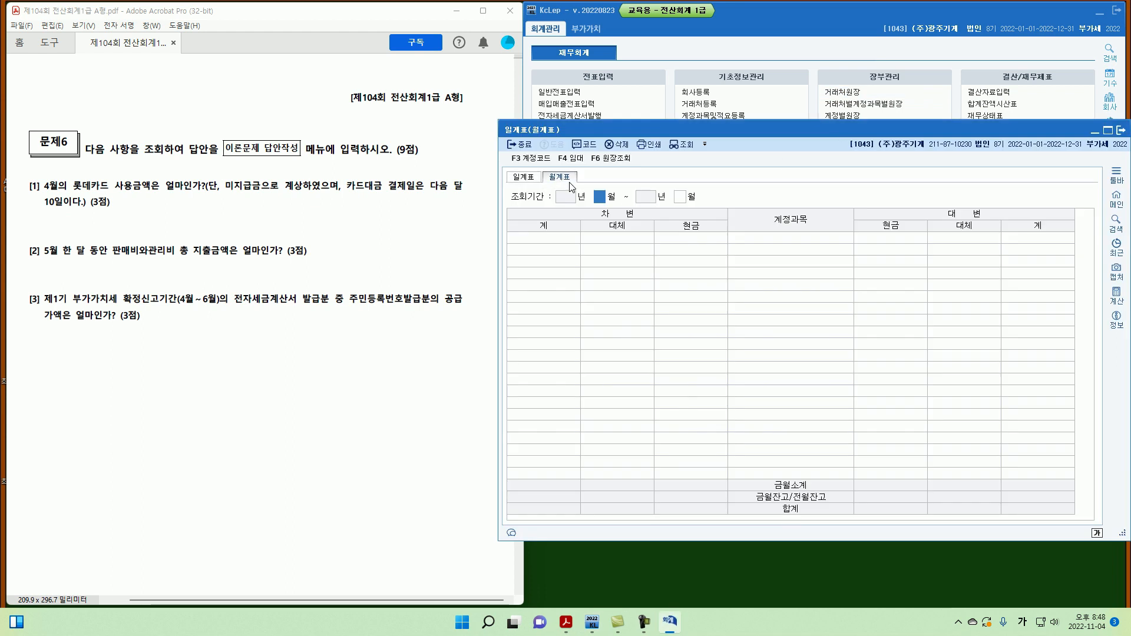
{"action": "type", "text": "05"}
{"action": "key", "text": "Return"}
{"action": "key", "text": "Return"}
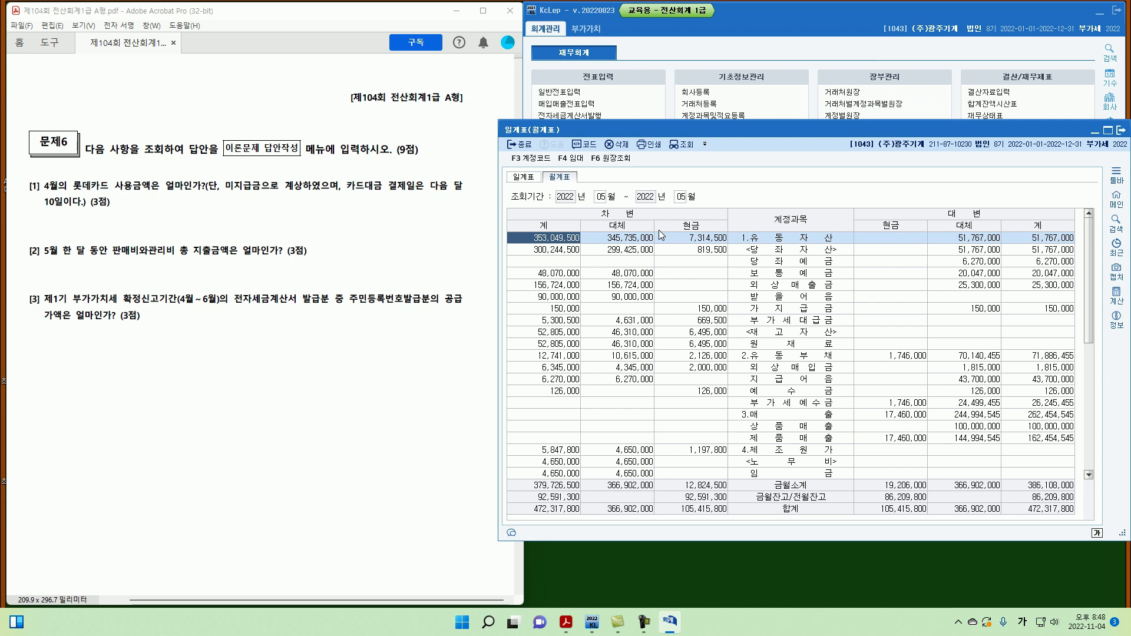
{"action": "scroll", "coordinate": [687, 363], "scroll_direction": "down", "scroll_amount": 7}
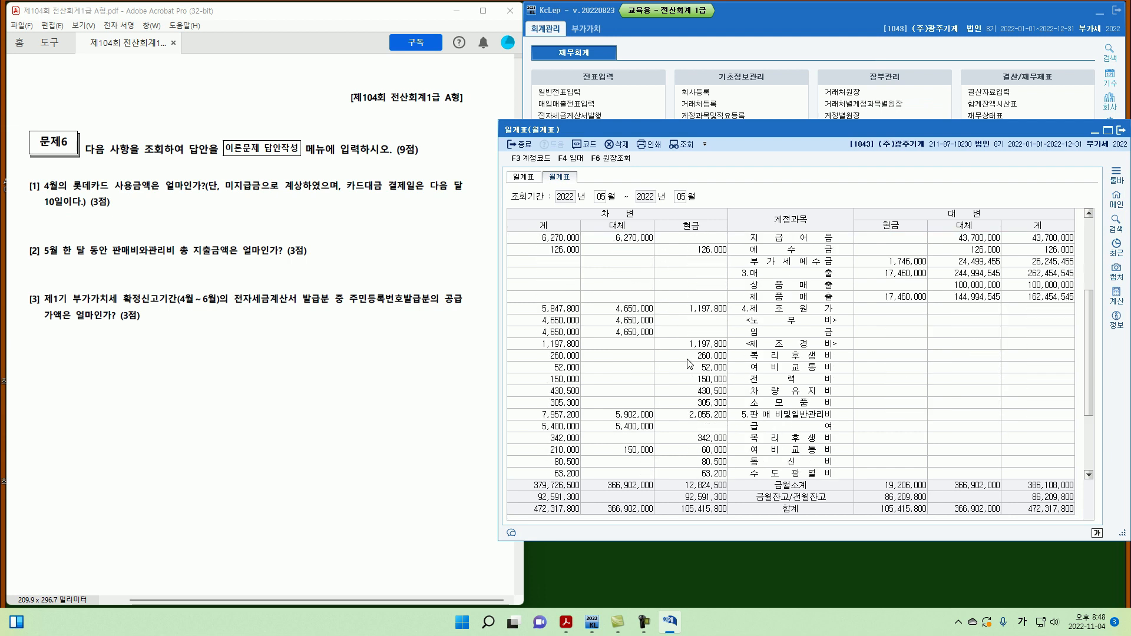
{"action": "left_click", "coordinate": [560, 321]}
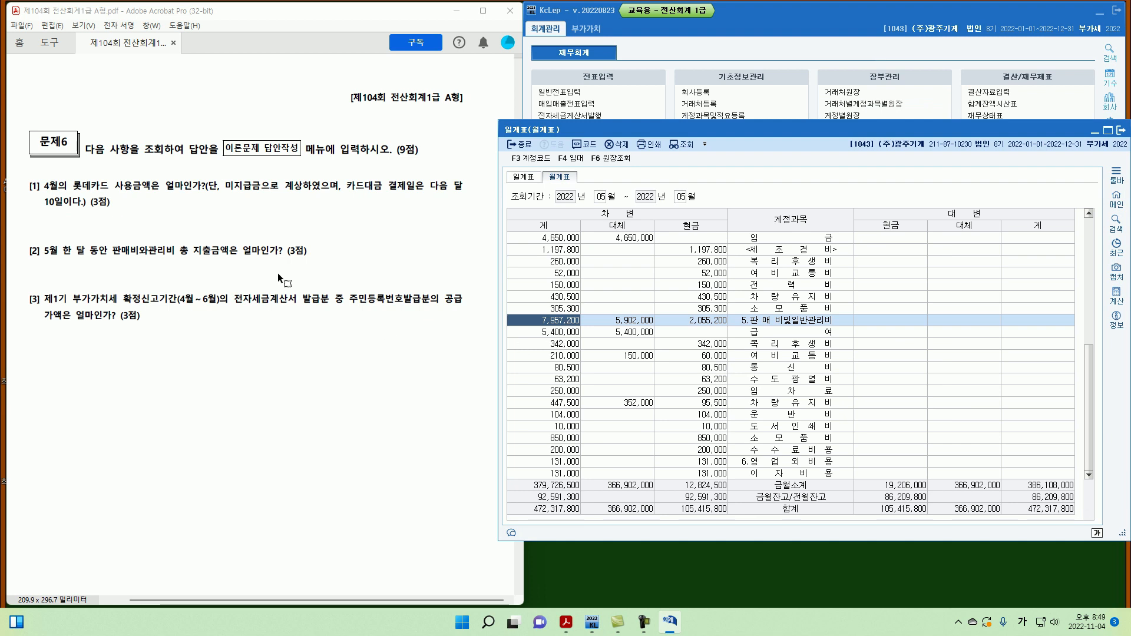
{"action": "left_click", "coordinate": [1122, 131]}
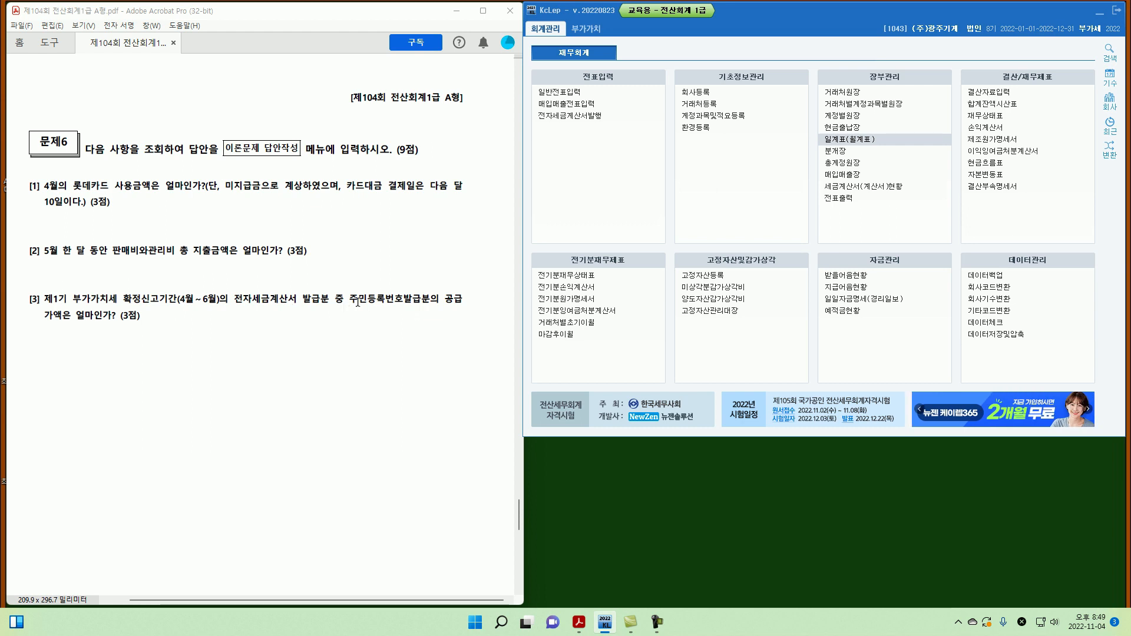
Step: Open the 부가가치 세금계산서합계표 and load April to June 2022 as 정기신고
{"action": "left_click", "coordinate": [586, 28]}
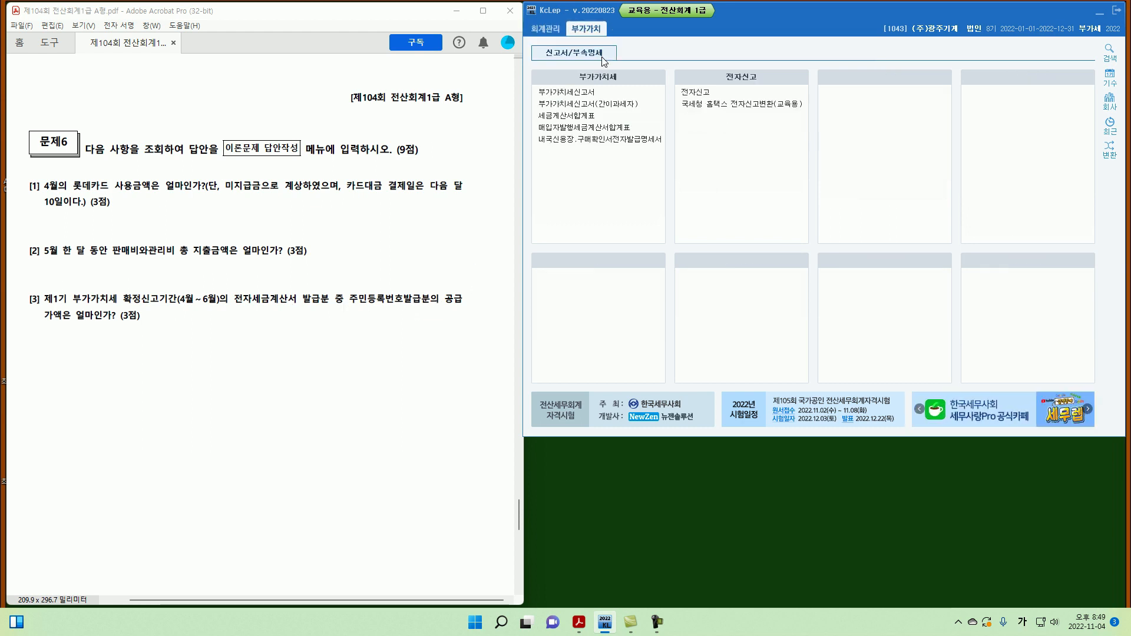
{"action": "left_click", "coordinate": [571, 118]}
{"action": "type", "text": "04"}
{"action": "key", "text": "Return"}
{"action": "type", "text": "06"}
{"action": "key", "text": "Return"}
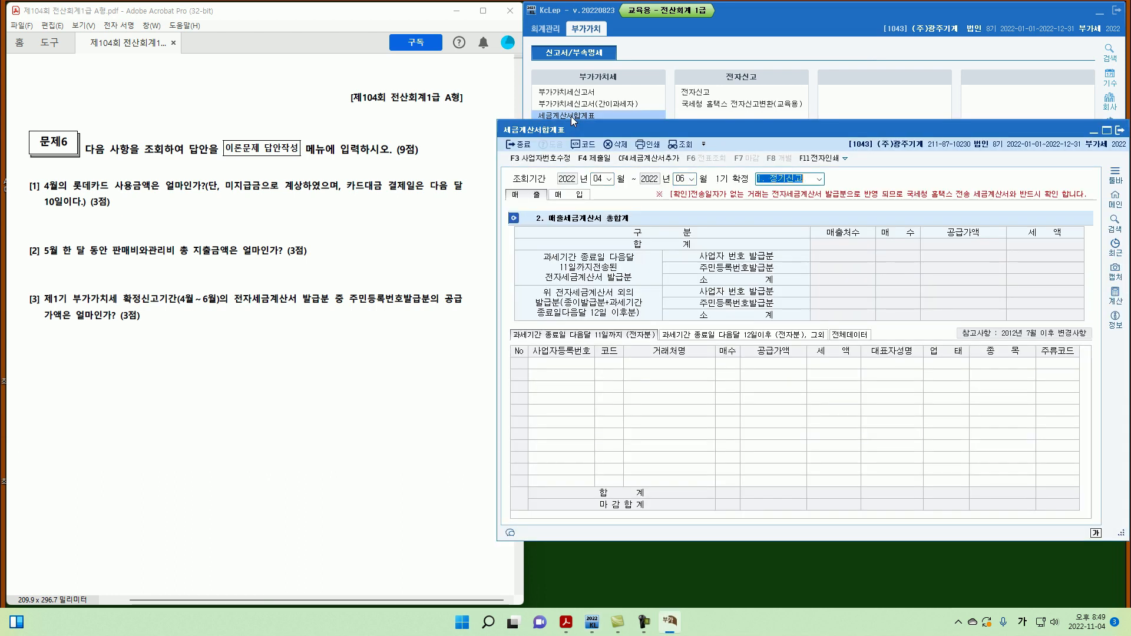
{"action": "key", "text": "Return"}
Step: Find the 공급가액 of the sales tax invoices issued to resident registration numbers (주민기재분) and close the report
{"action": "scroll", "coordinate": [823, 390], "scroll_direction": "down", "scroll_amount": 1}
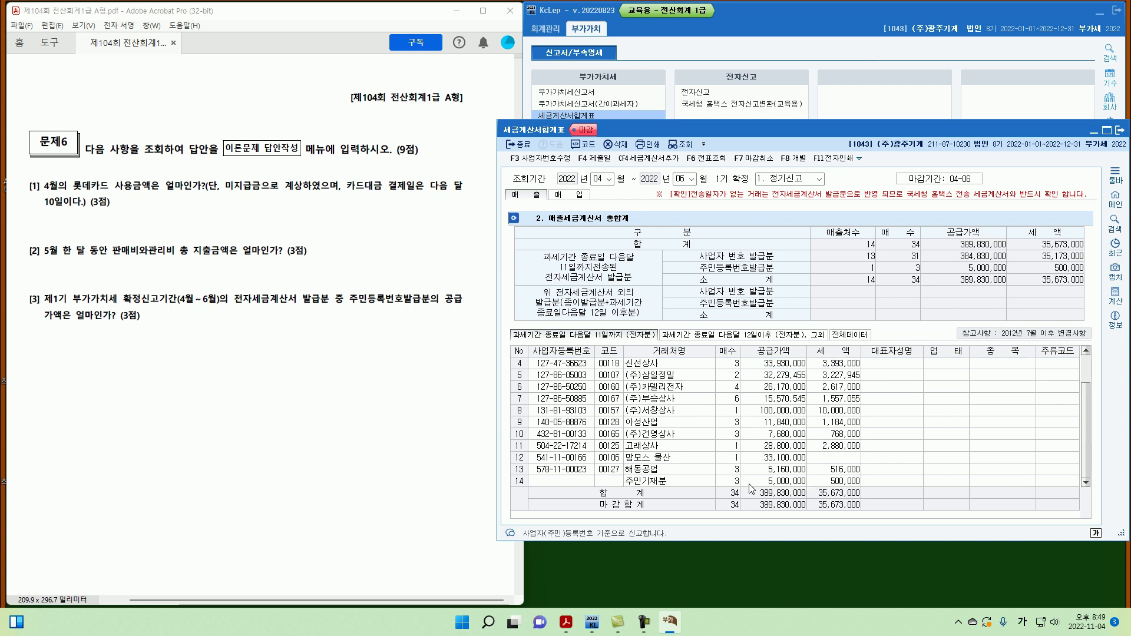
{"action": "left_click", "coordinate": [782, 482]}
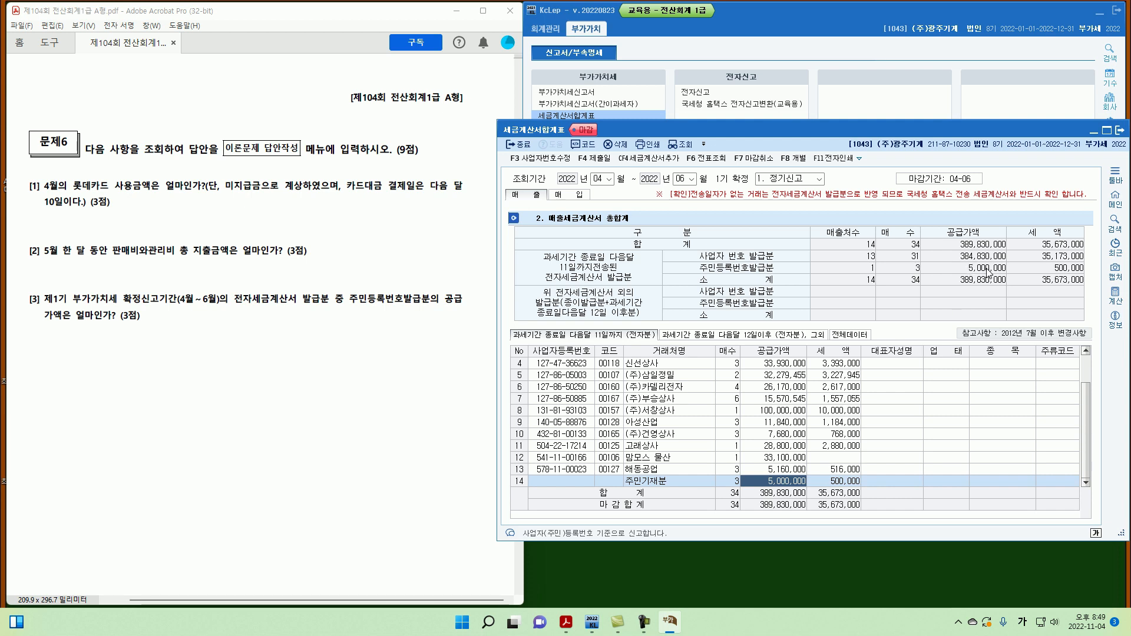
{"action": "left_click", "coordinate": [1119, 130]}
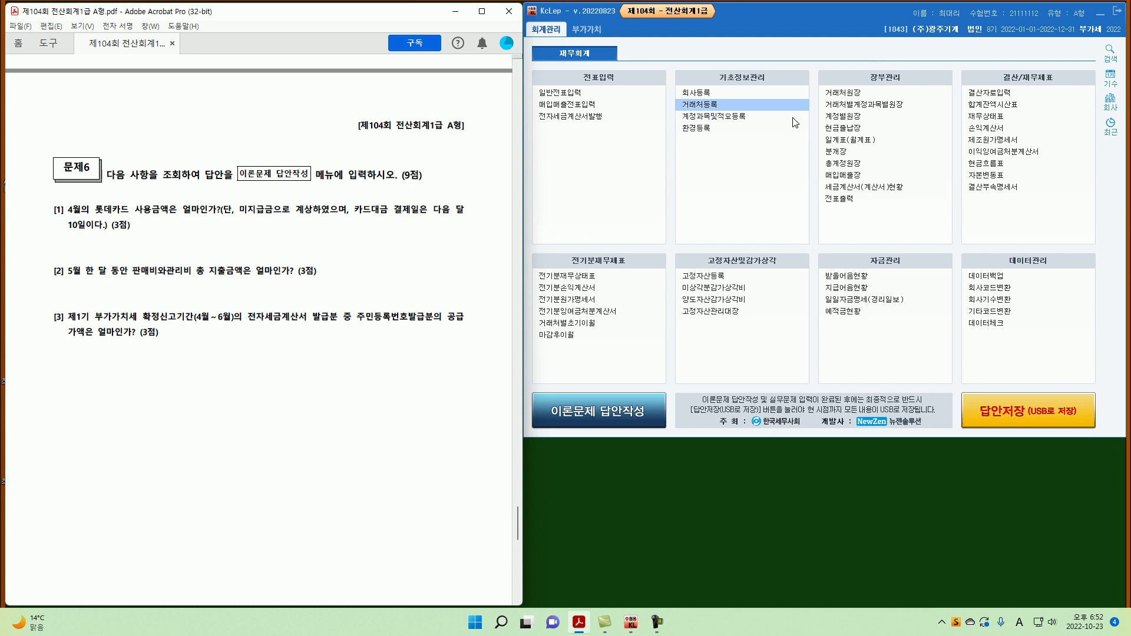
Step: Confirm 200,000, 7,957,200 and 5,000,000 as practical answers [1] to [3] in 이론문제 답안작성 and save all answers to USB
{"action": "left_click", "coordinate": [603, 416]}
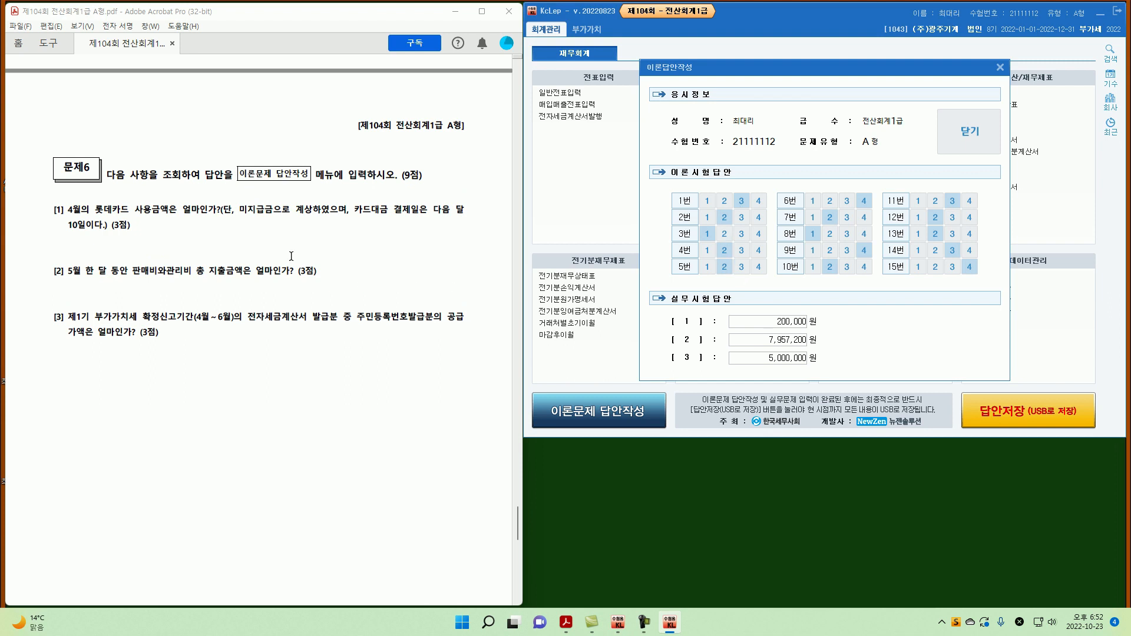
{"action": "left_click", "coordinate": [735, 325]}
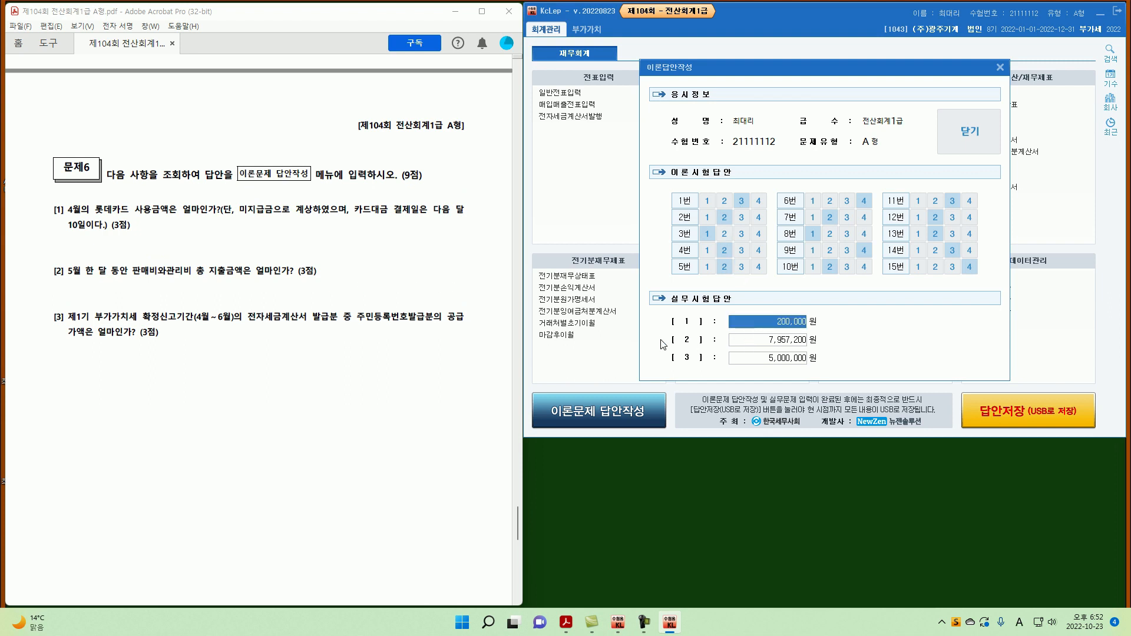
{"action": "left_click", "coordinate": [745, 340]}
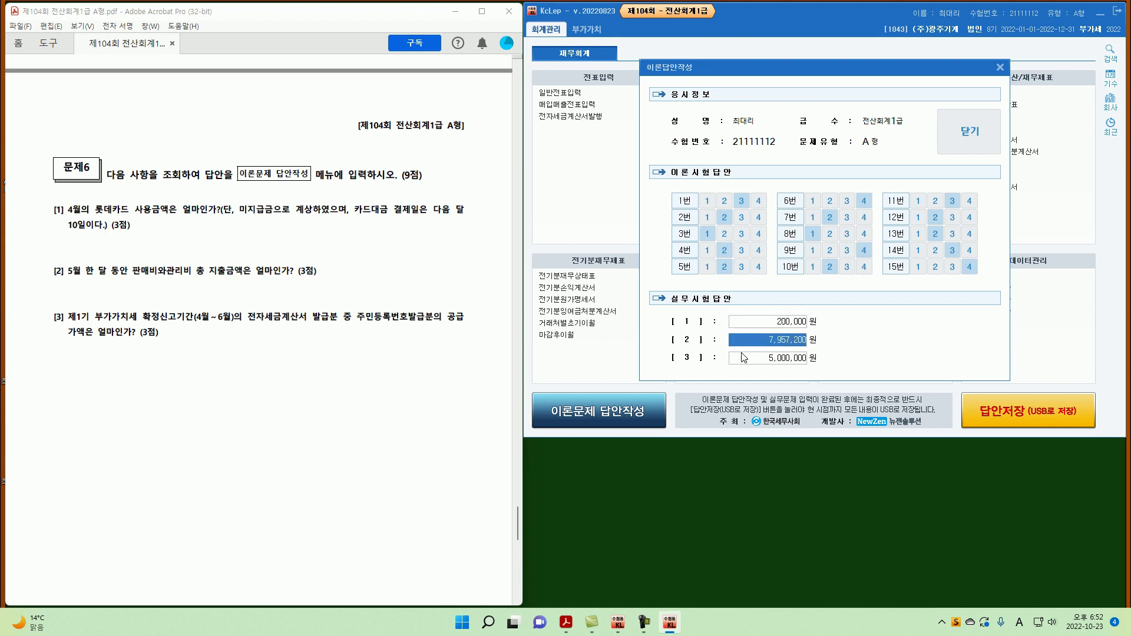
{"action": "left_click", "coordinate": [745, 359]}
{"action": "left_click", "coordinate": [970, 143]}
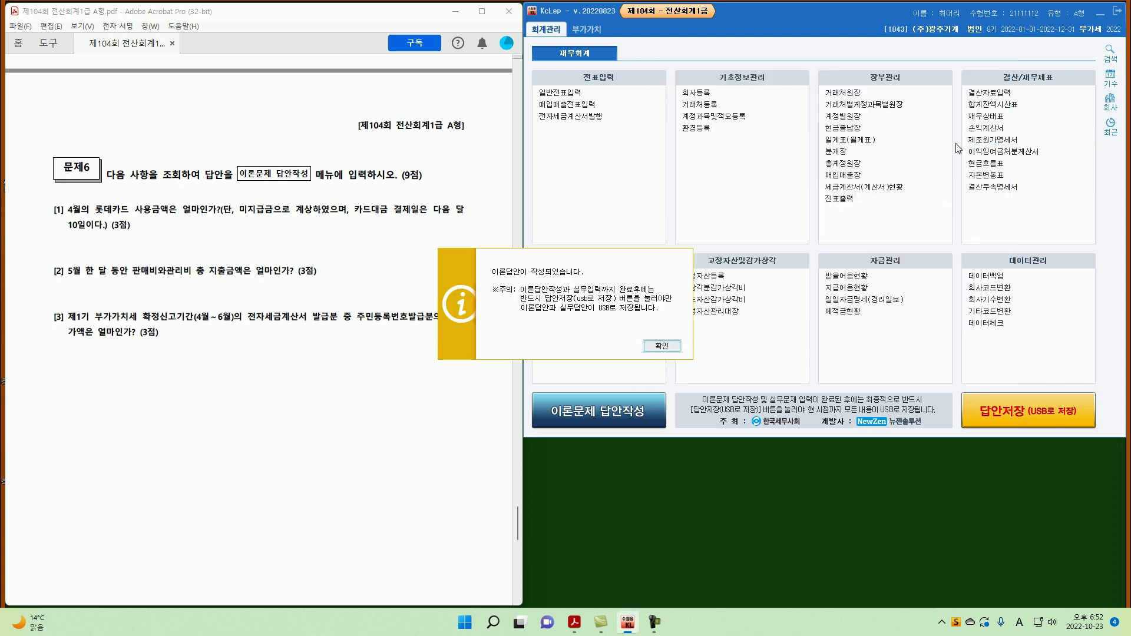
{"action": "left_click", "coordinate": [649, 344]}
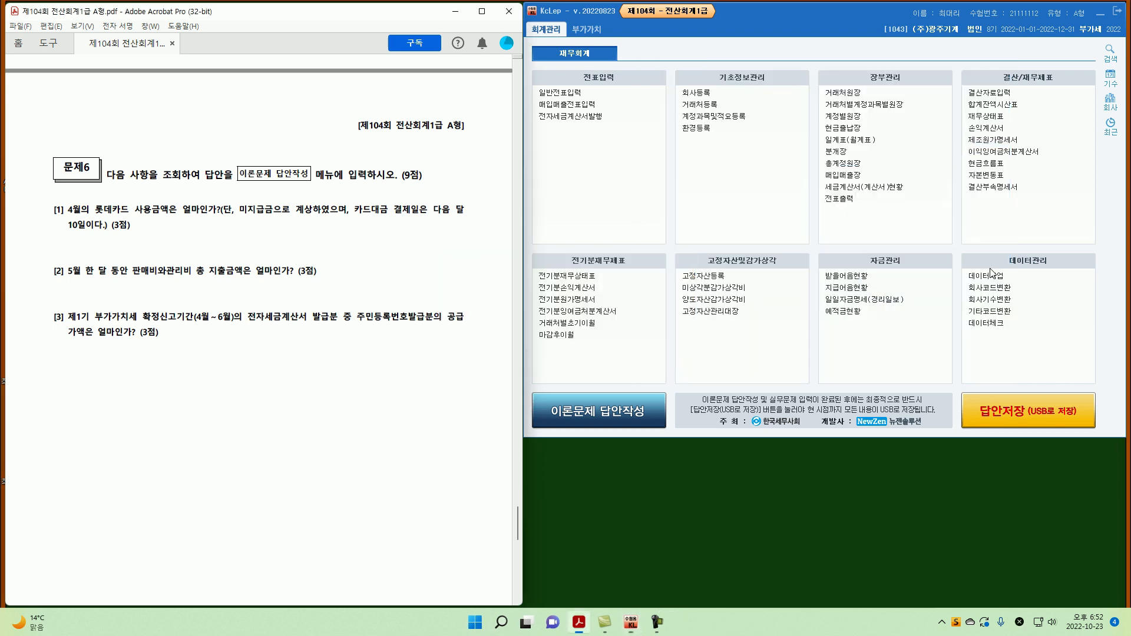
{"action": "left_click", "coordinate": [1012, 407]}
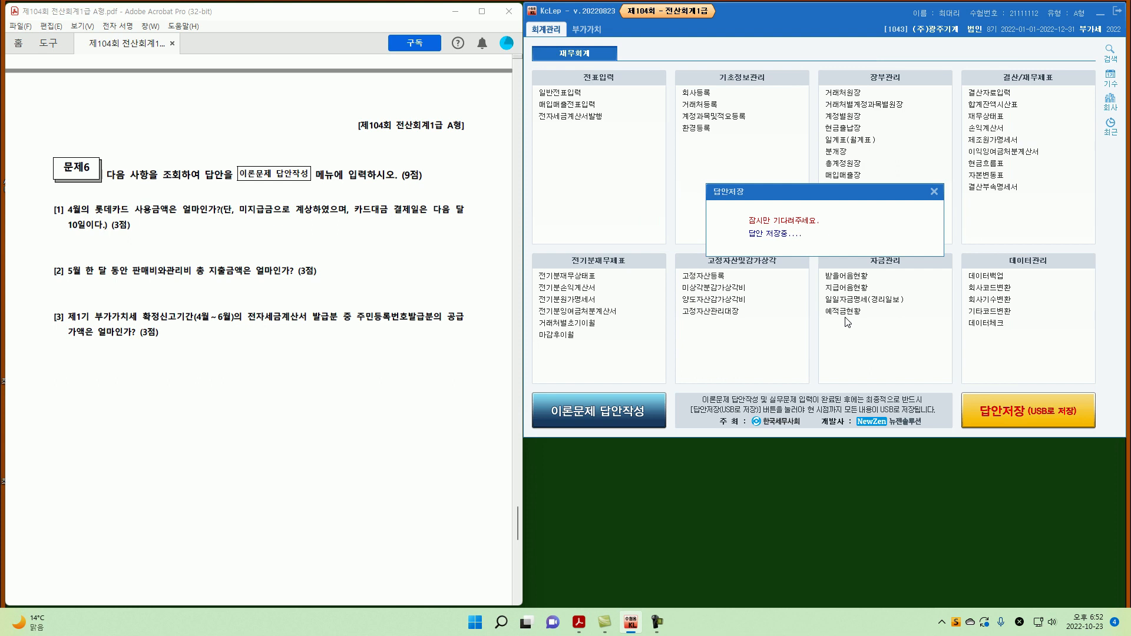